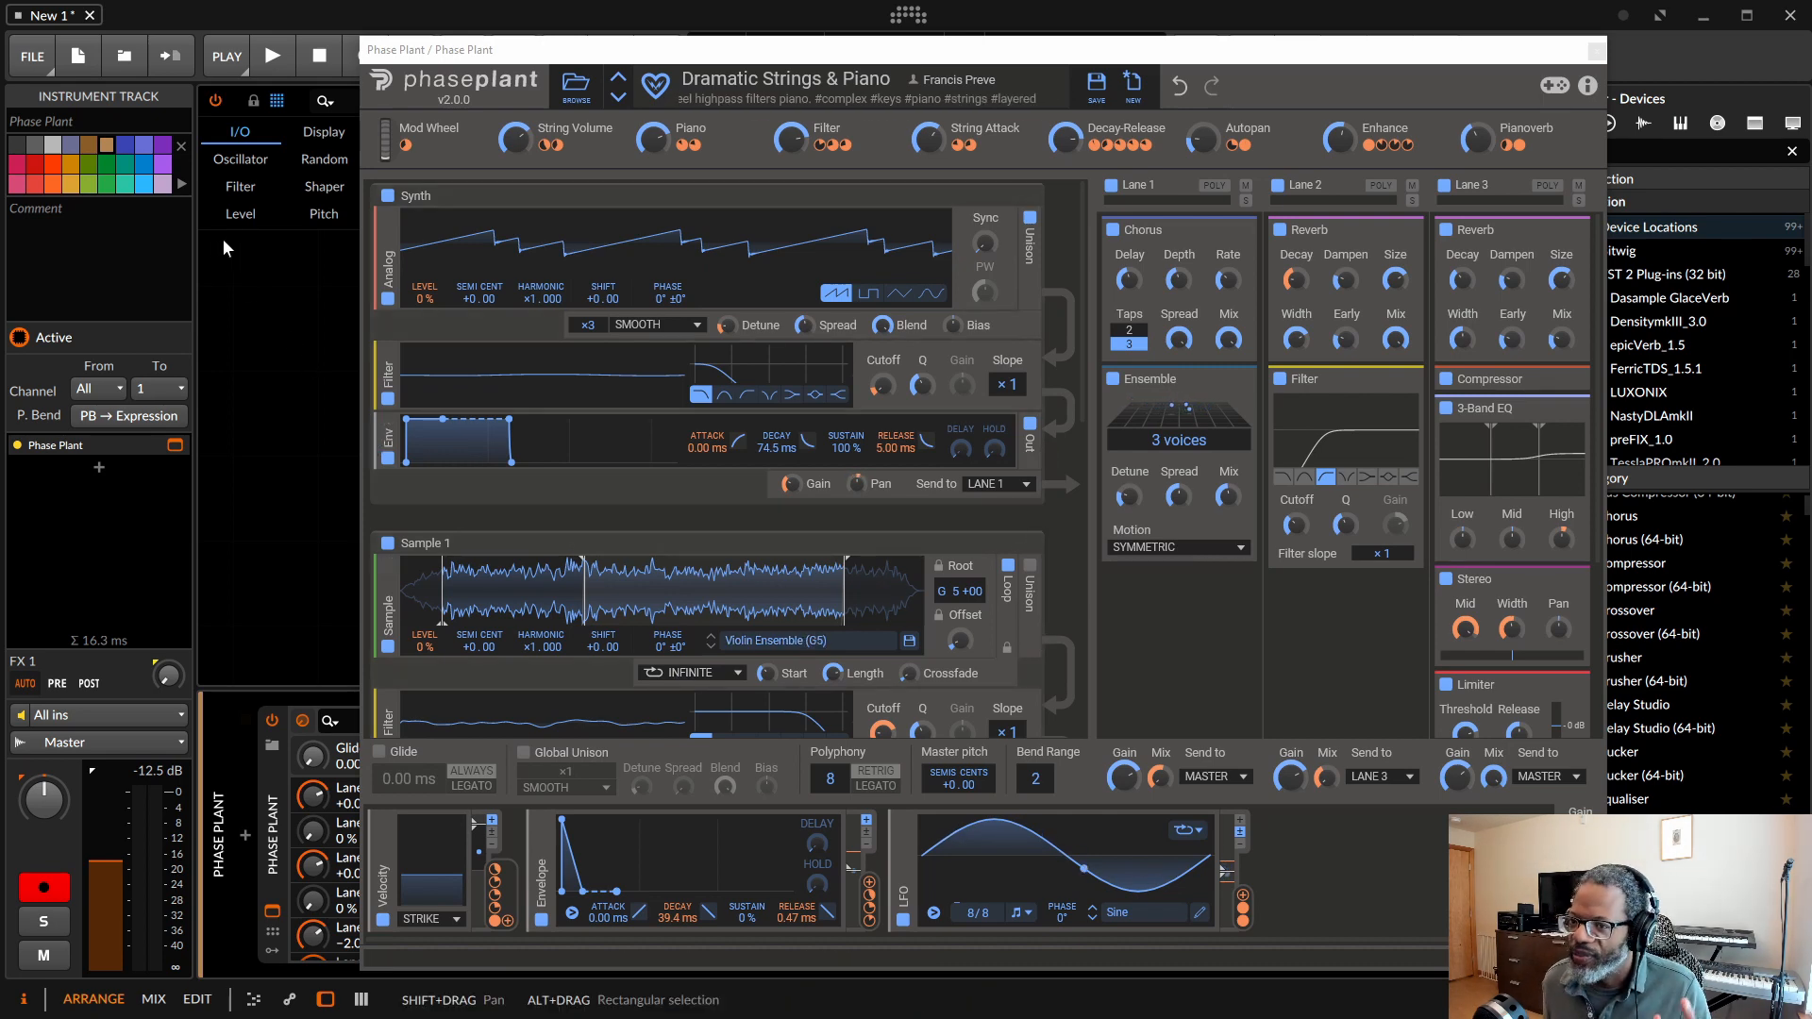
Look over the Dramatic Strings & Piano patch's generators and effects, and view its LFO shape in the LFO editor.
{"action": "left_click", "coordinate": [245, 303]}
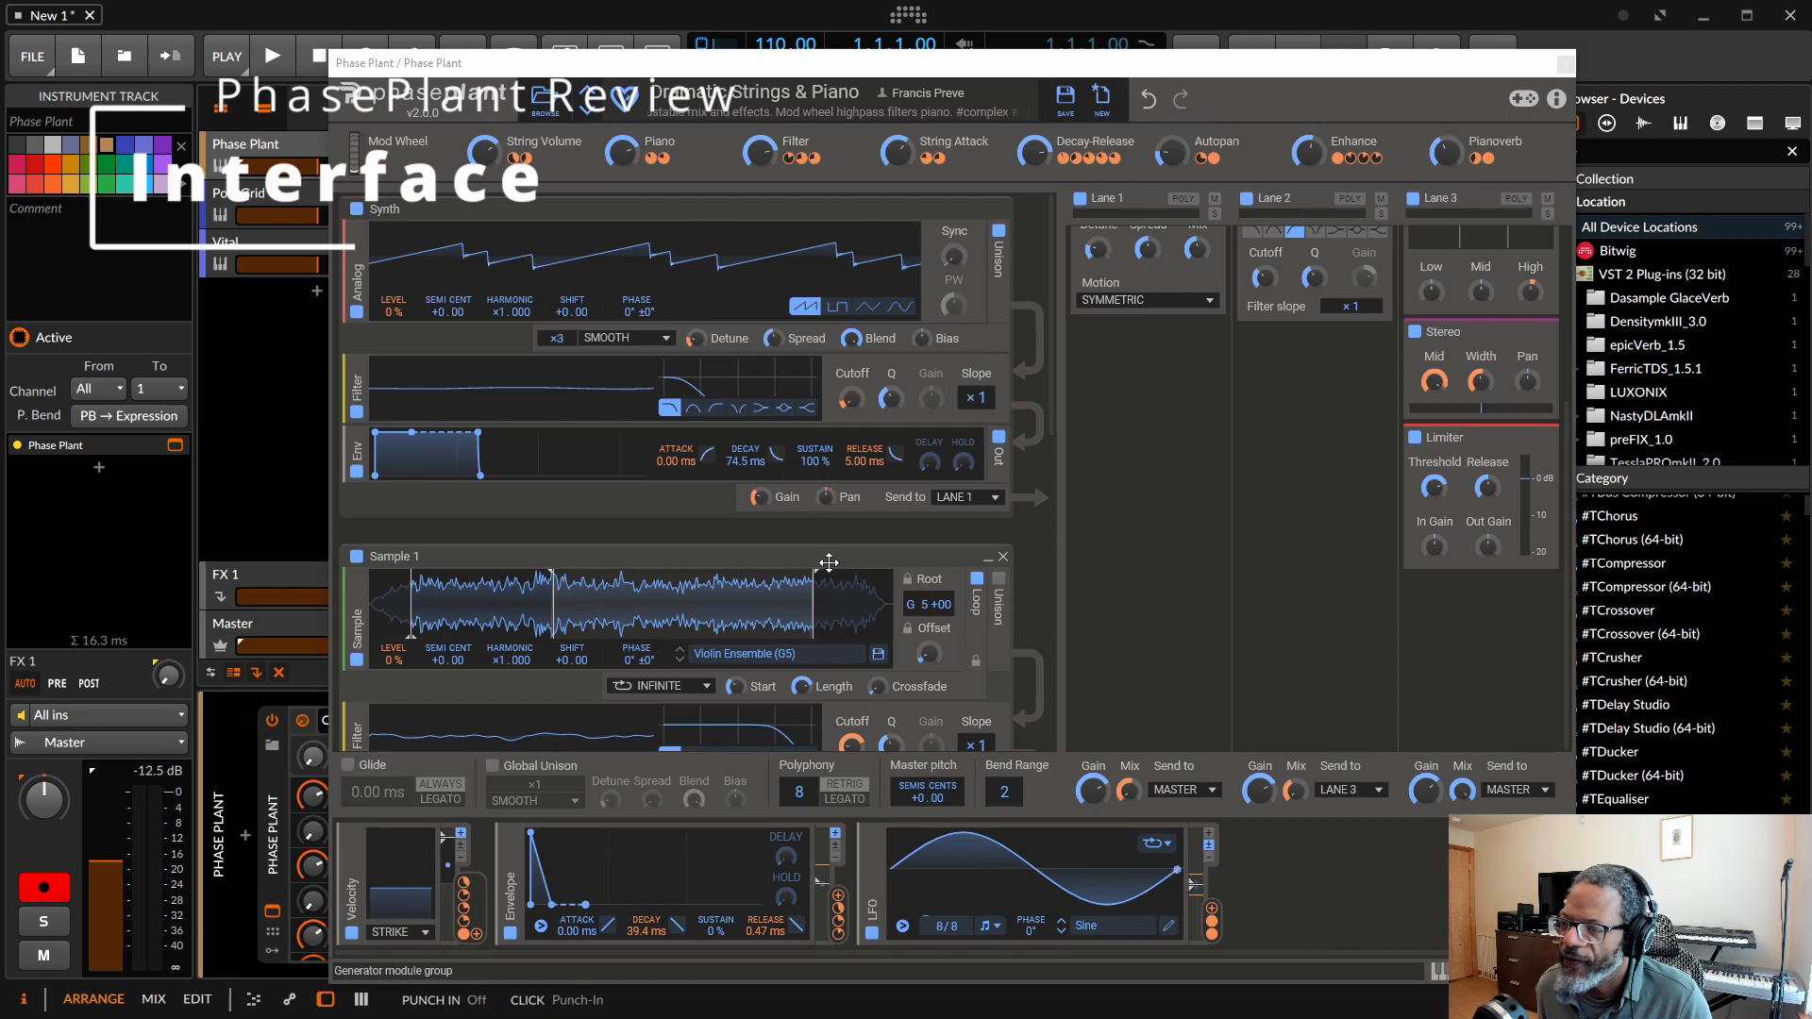
{"action": "scroll", "coordinate": [1197, 518], "scroll_direction": "up", "scroll_amount": 3}
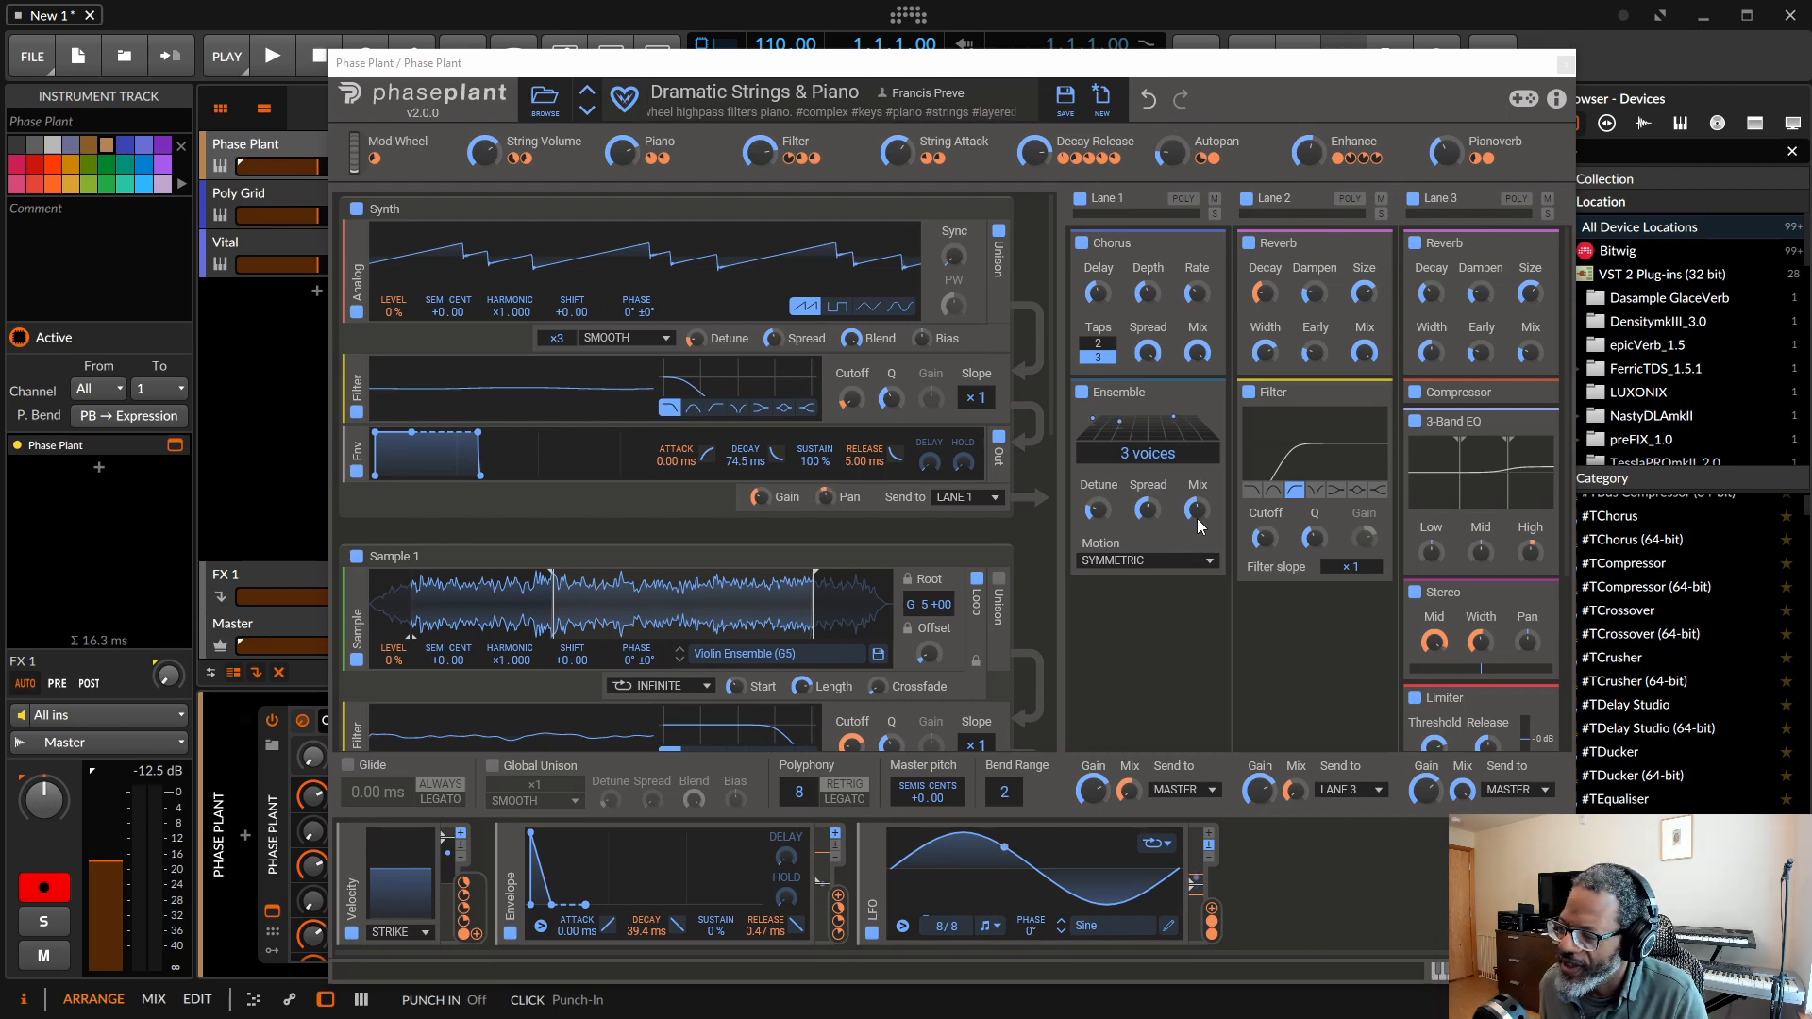
{"action": "left_click_drag", "start_coordinate": [1051, 393], "coordinate": [1056, 353]}
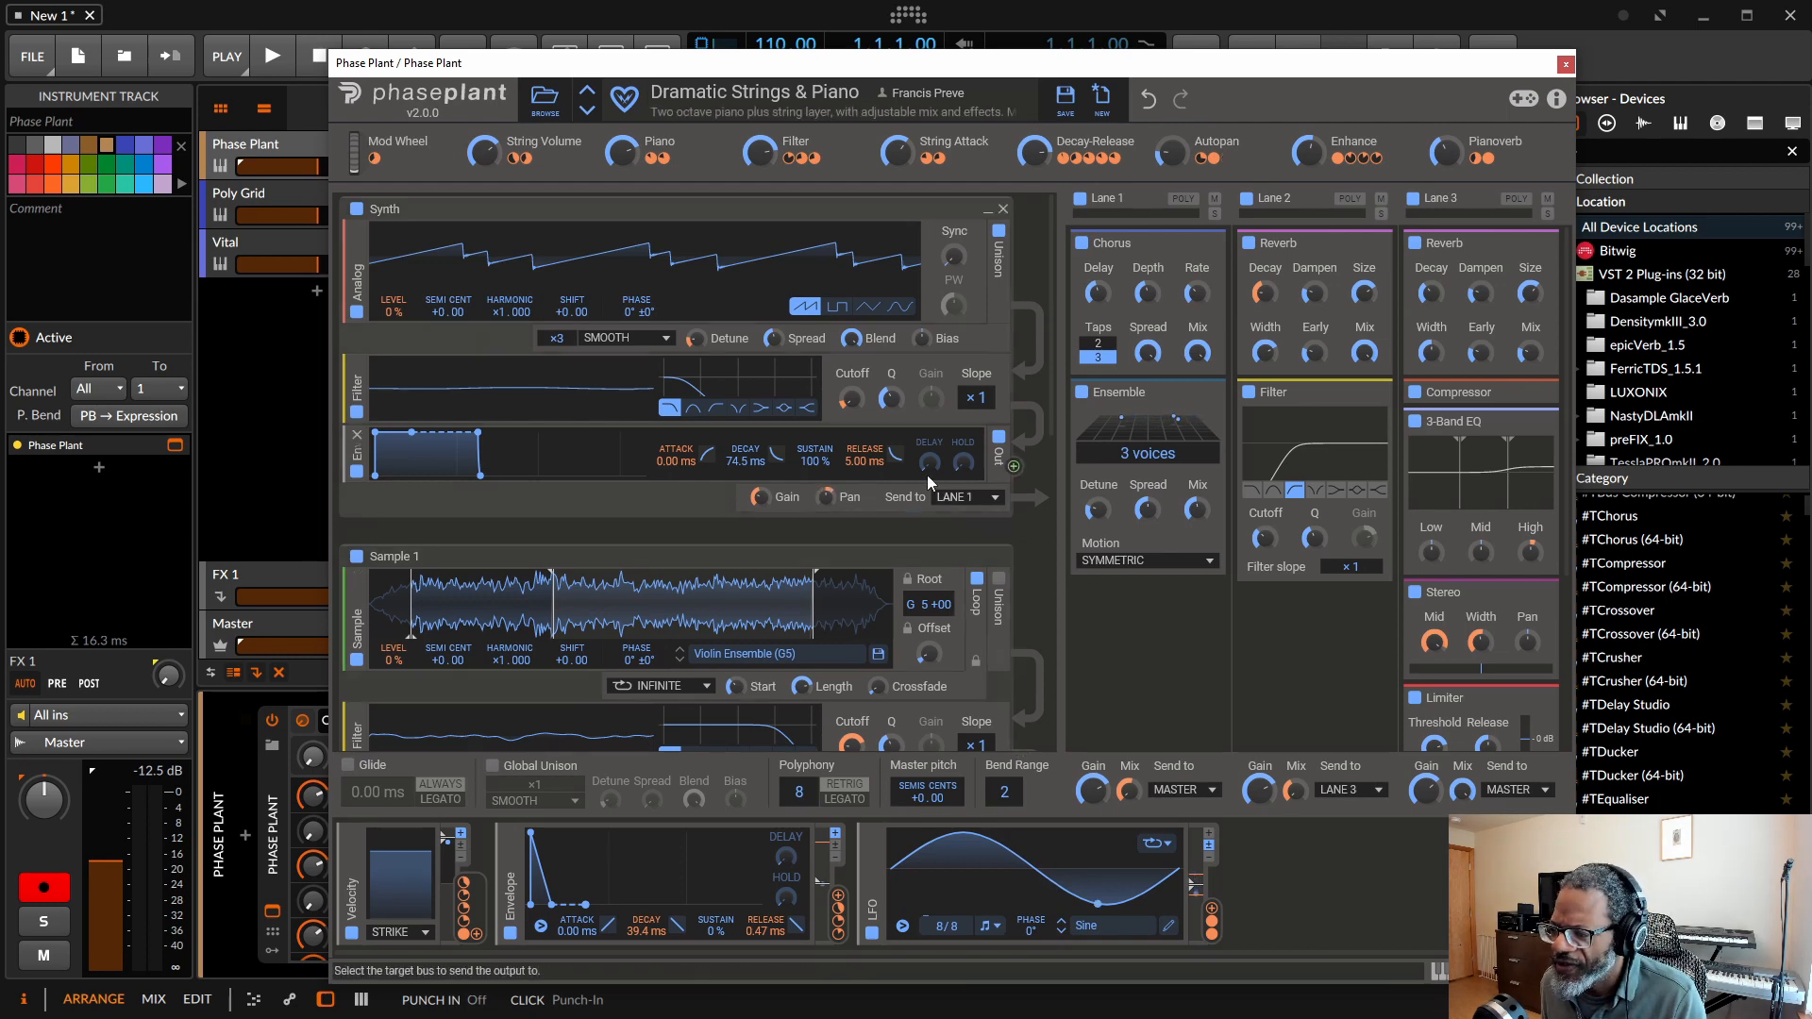
{"action": "left_click", "coordinate": [1168, 927]}
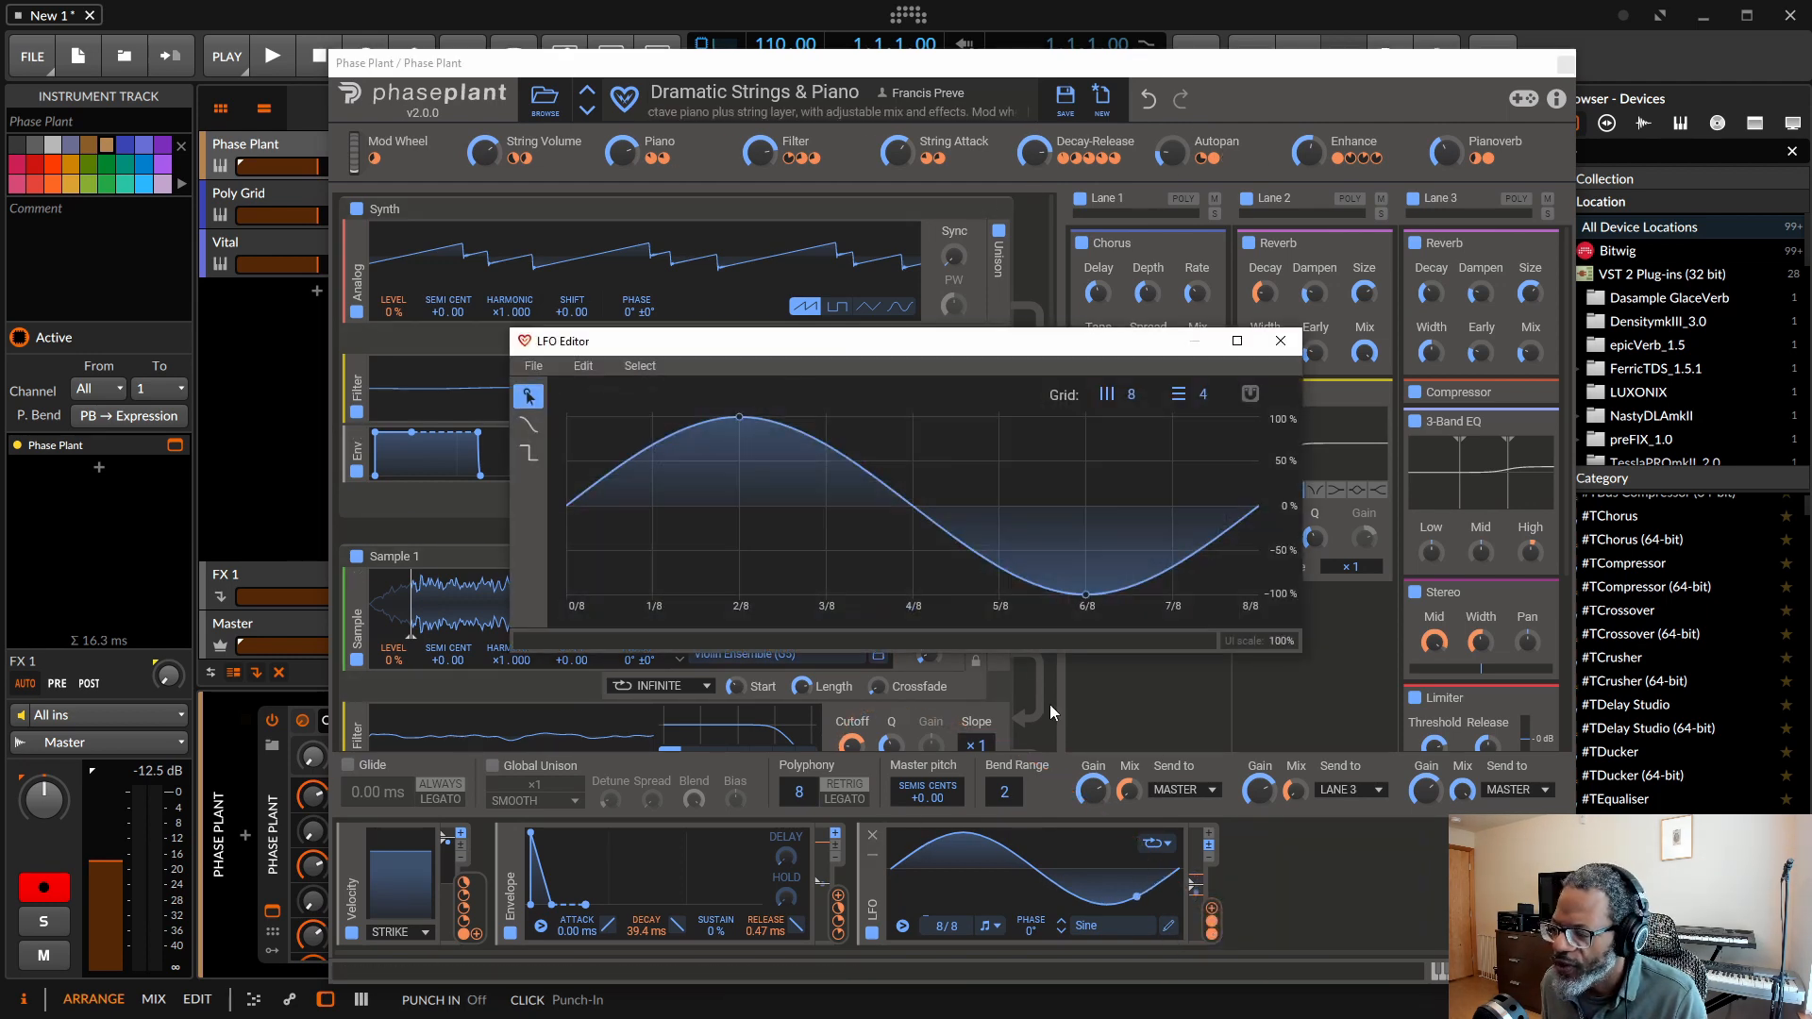
{"action": "left_click", "coordinate": [1281, 344]}
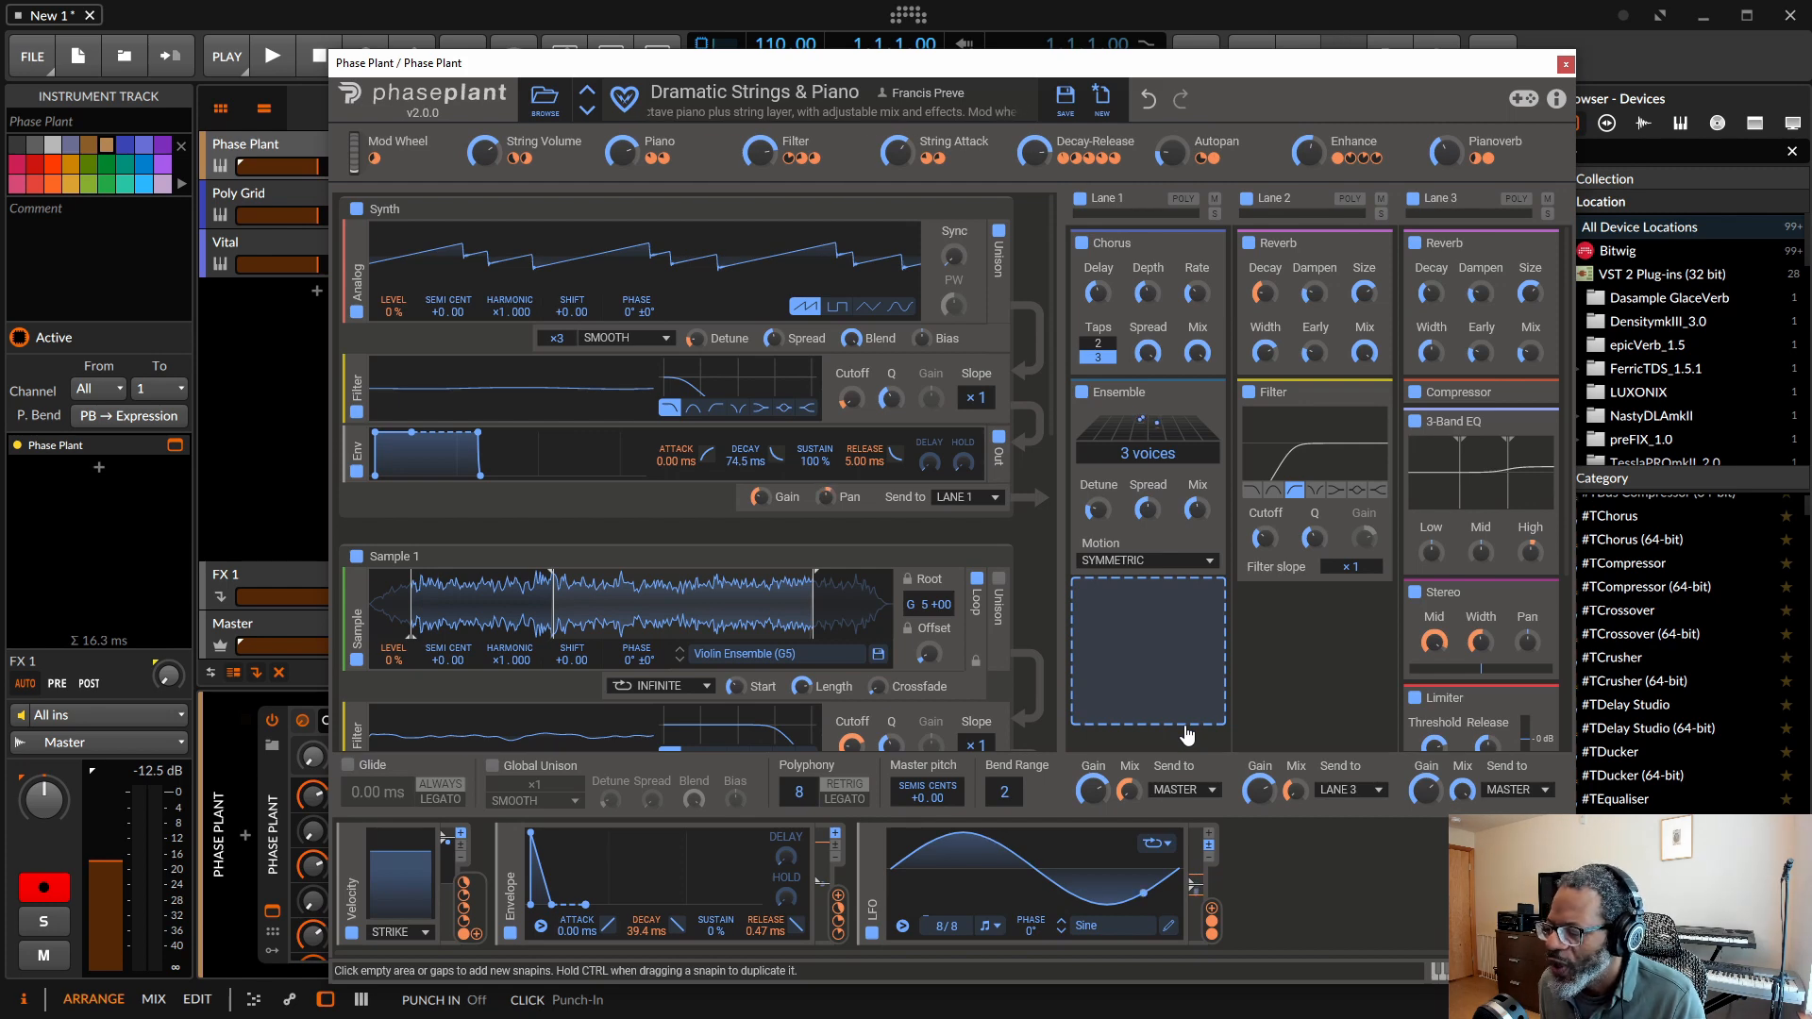
Switch to the Vital track and view the synth's advanced settings.
{"action": "left_click", "coordinate": [259, 241]}
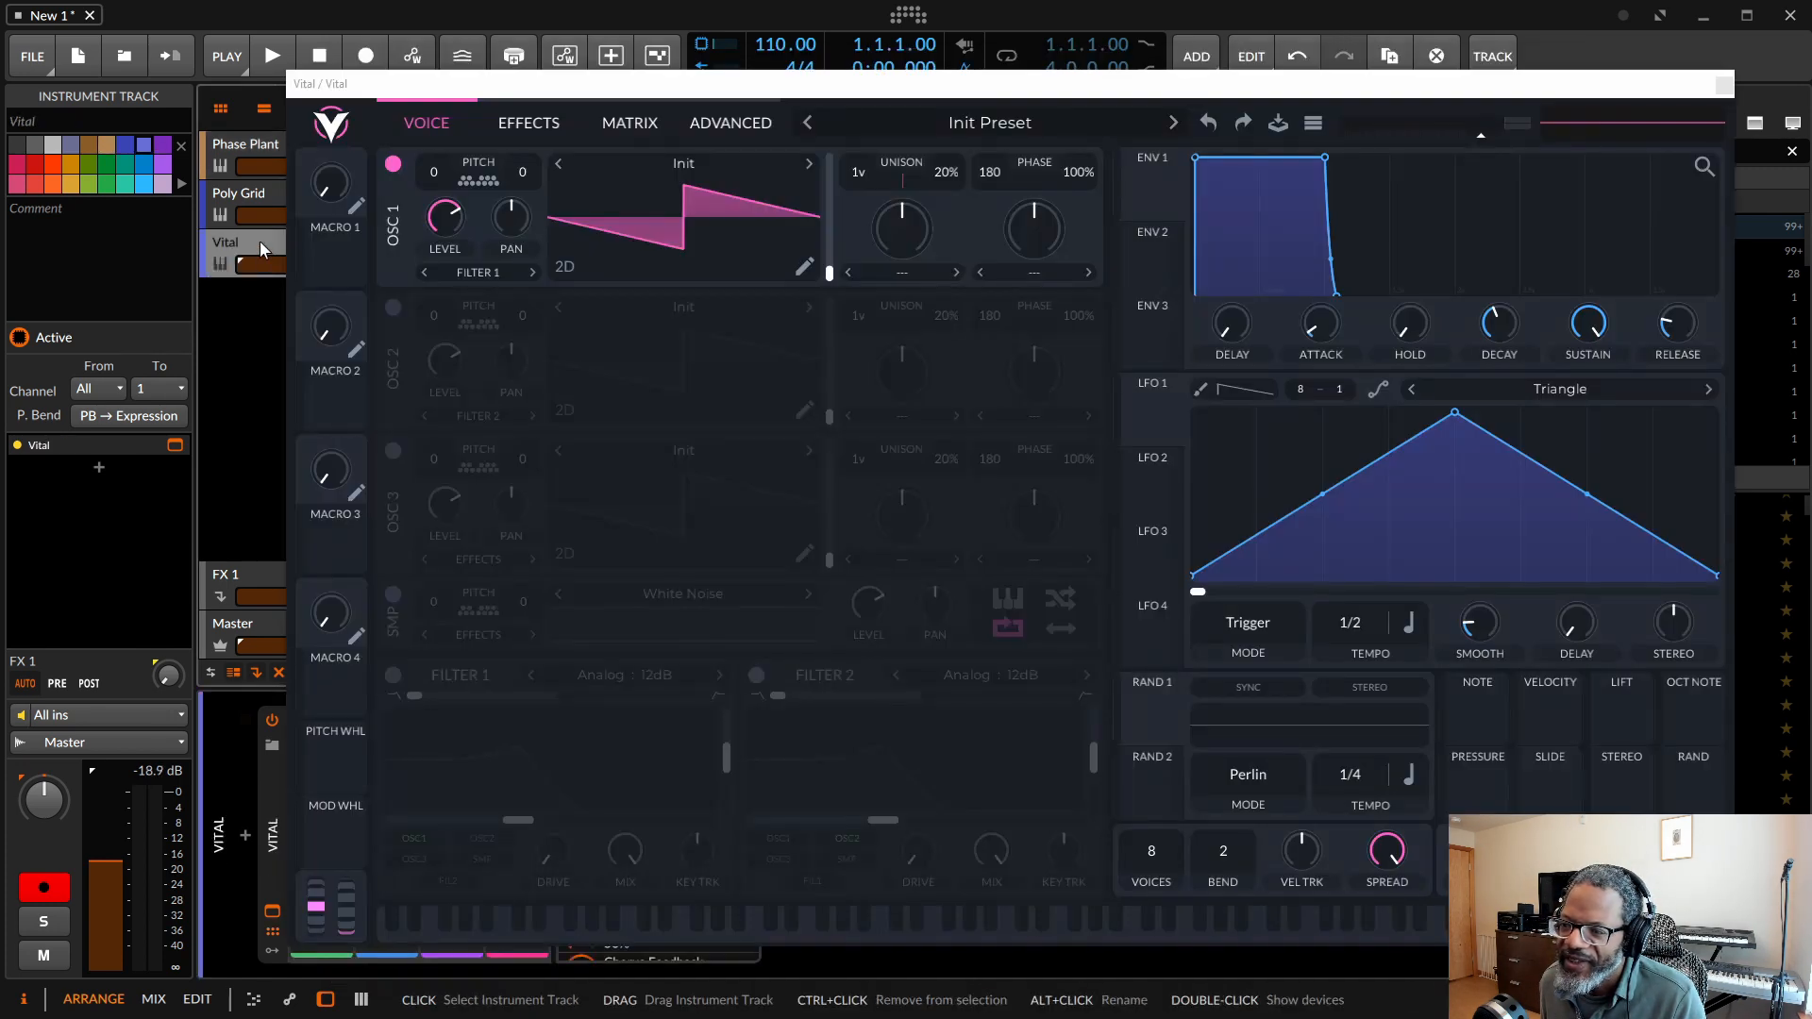
{"action": "left_click", "coordinate": [726, 125]}
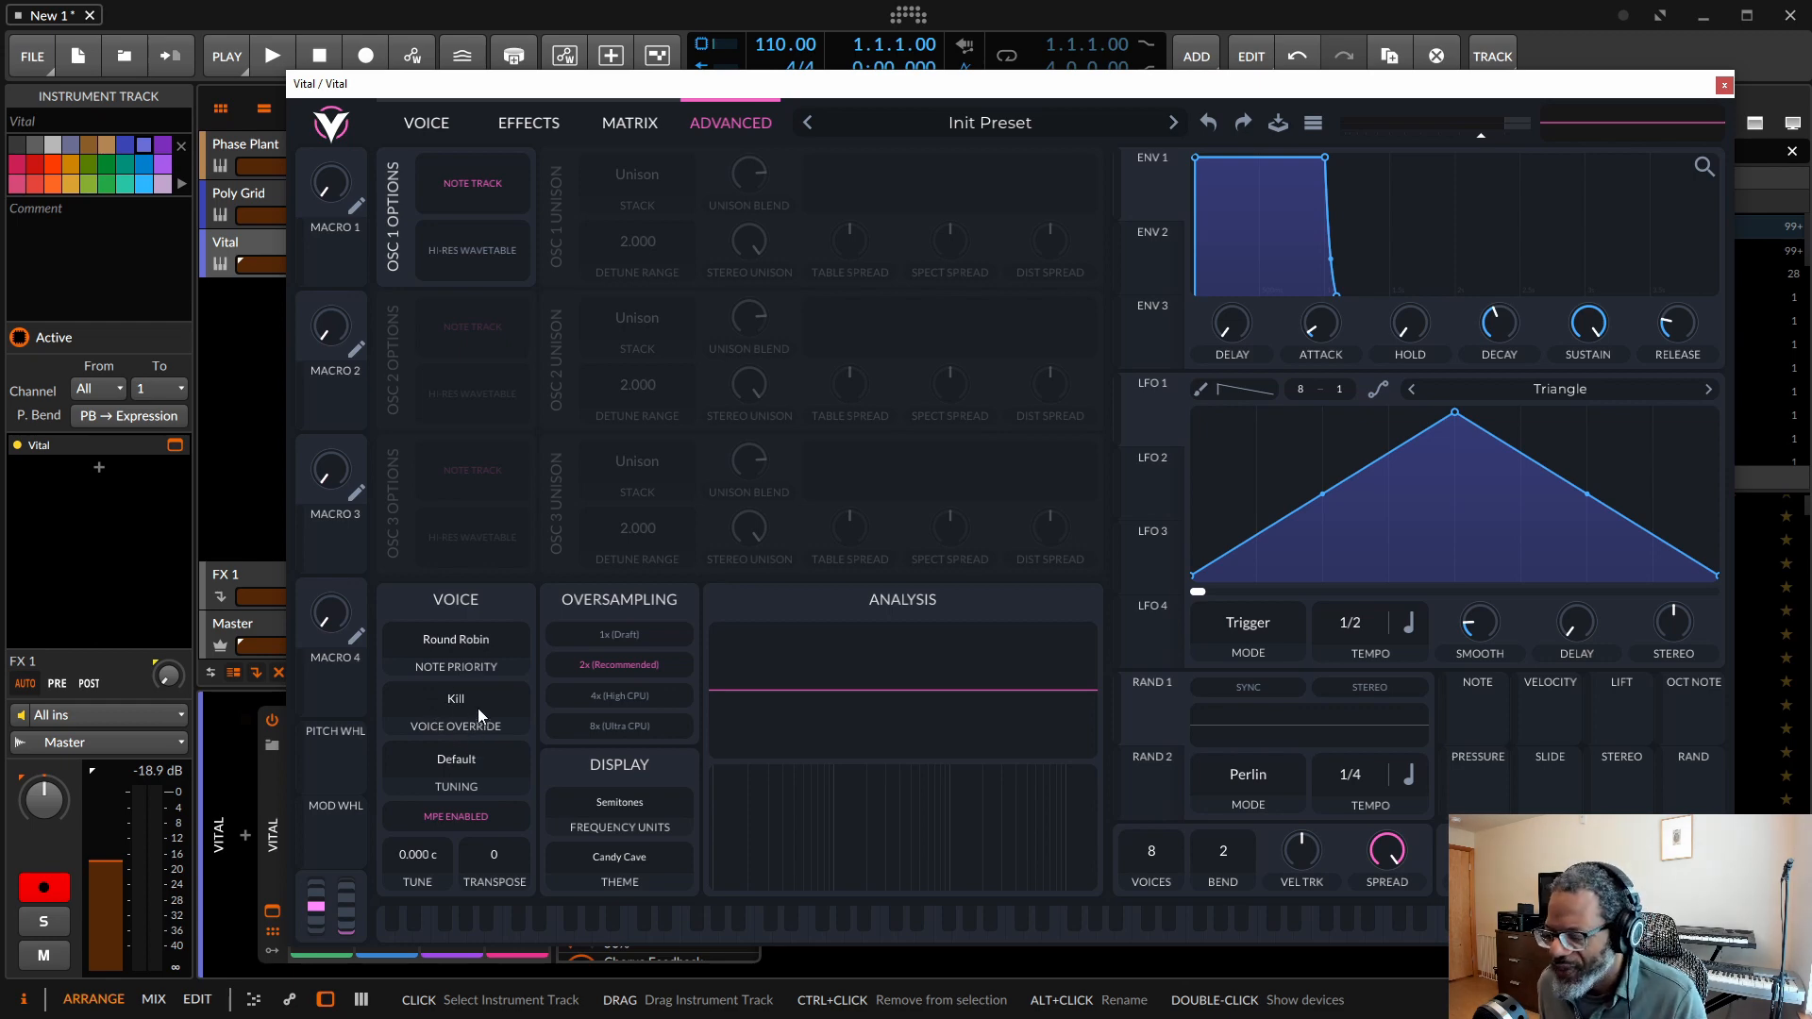
Return to the Phase Plant track and examine the patch's stacked generator groups, modulators and macros.
{"action": "left_click", "coordinate": [239, 145]}
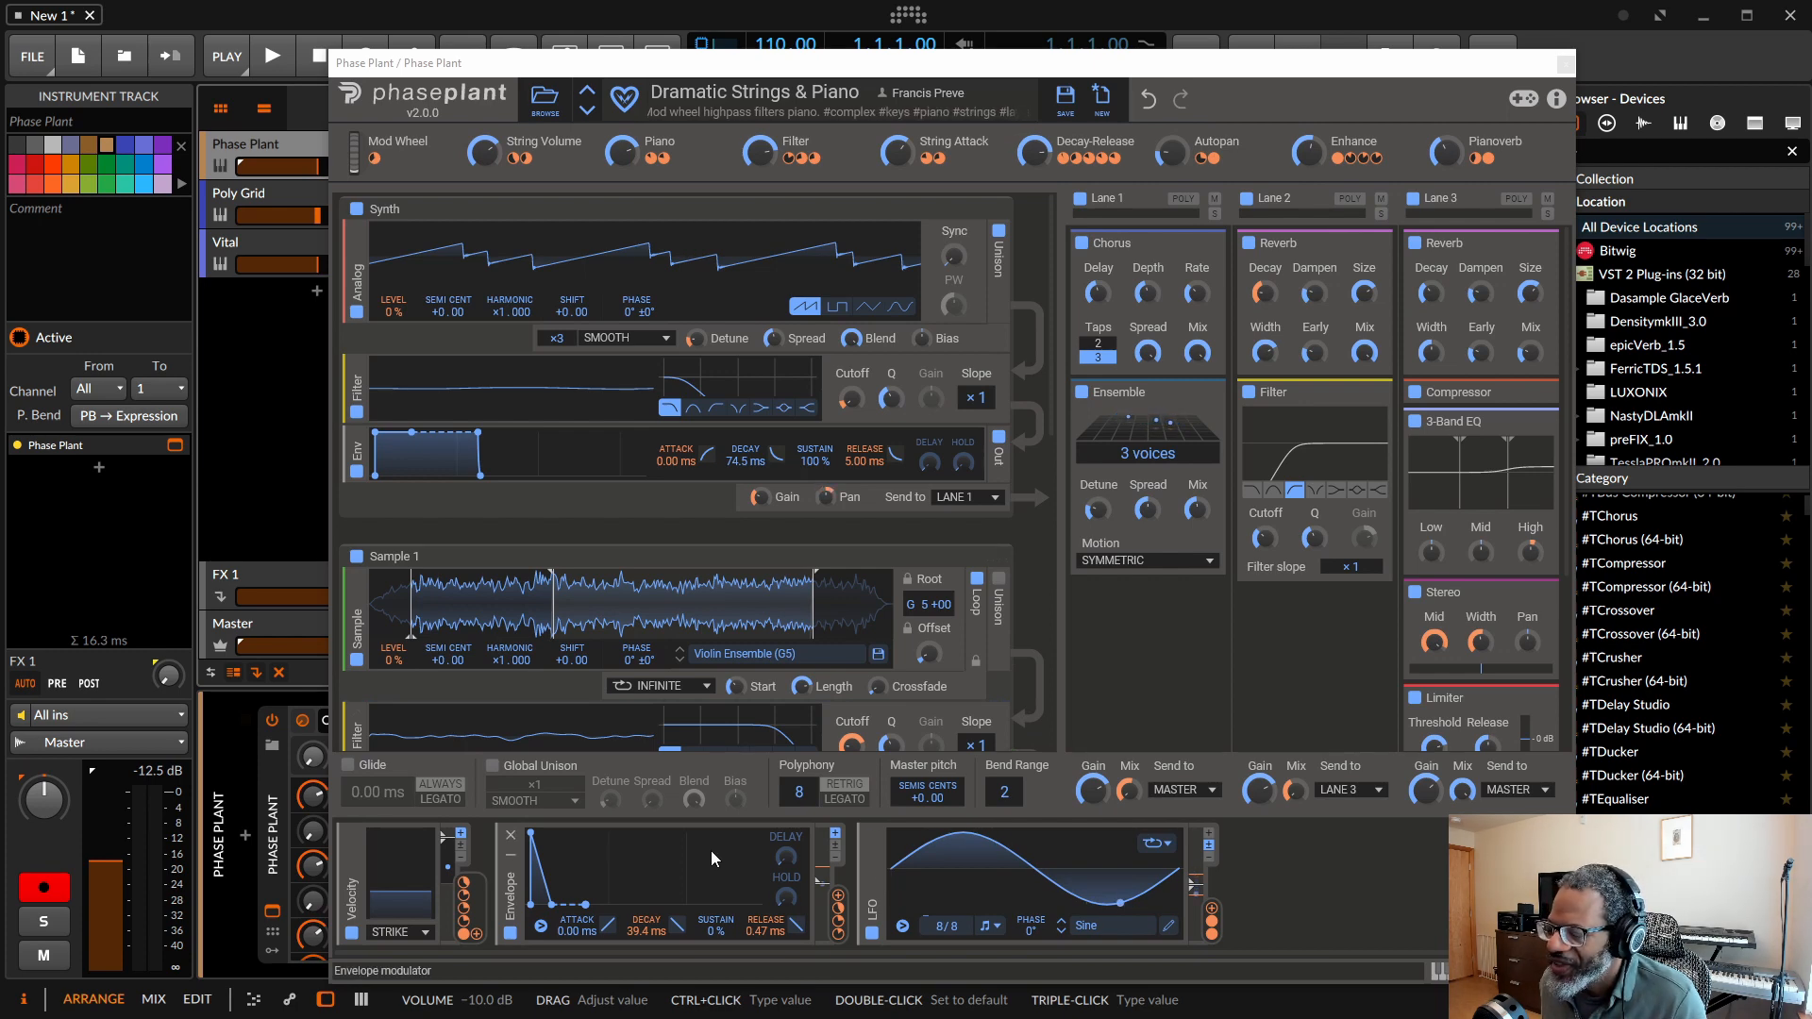
{"action": "scroll", "coordinate": [1029, 618], "scroll_direction": "down", "scroll_amount": 5}
{"action": "scroll", "coordinate": [1045, 623], "scroll_direction": "up", "scroll_amount": 3}
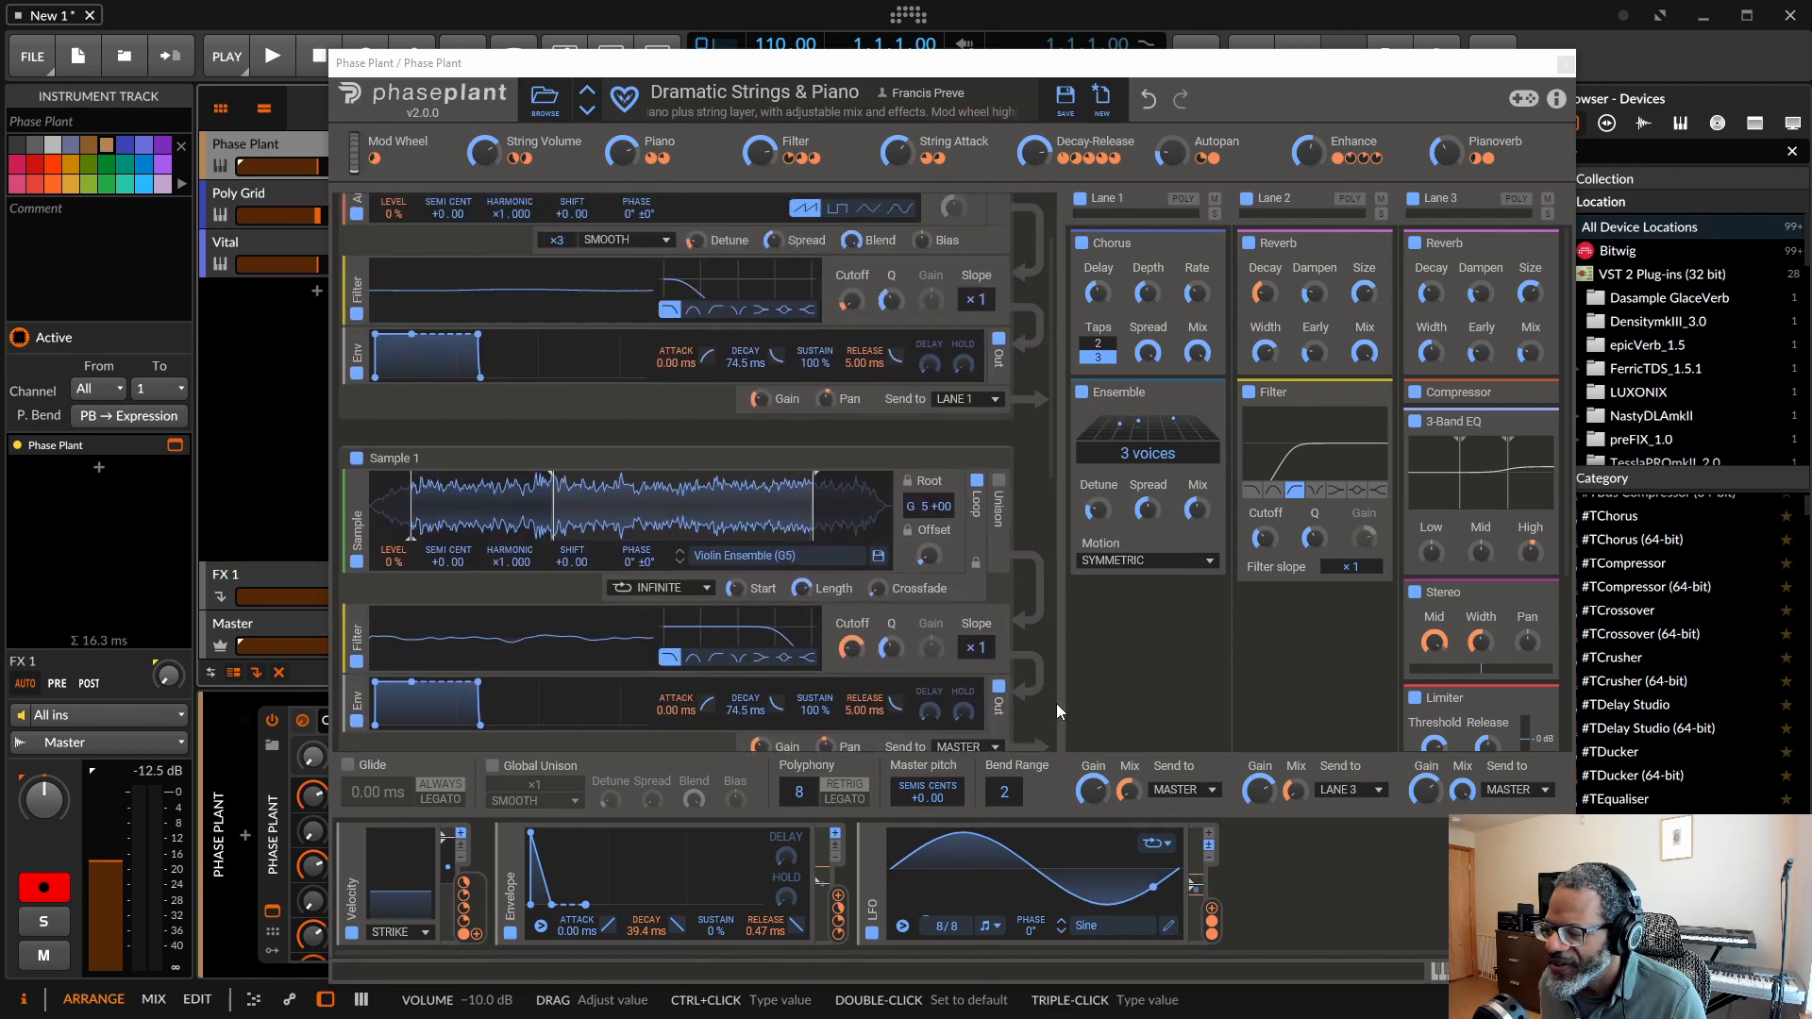
{"action": "mouse_move", "coordinate": [838, 921]}
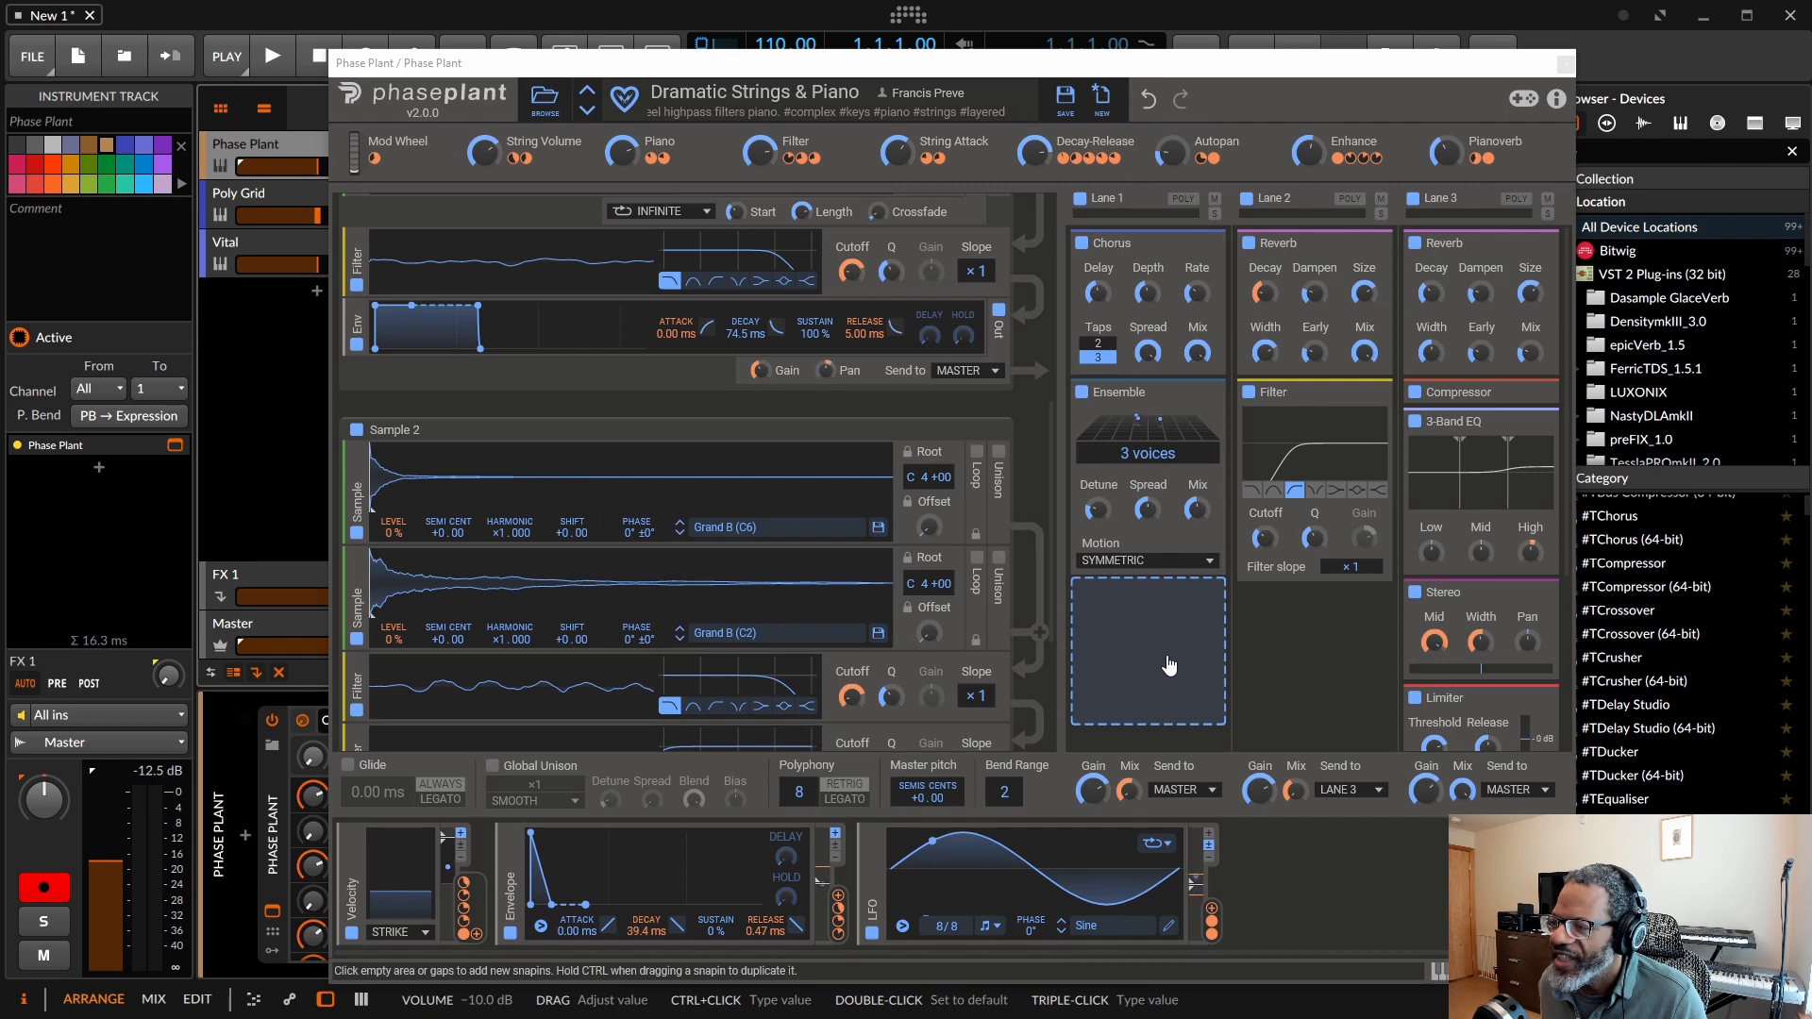
{"action": "mouse_move", "coordinate": [1122, 161]}
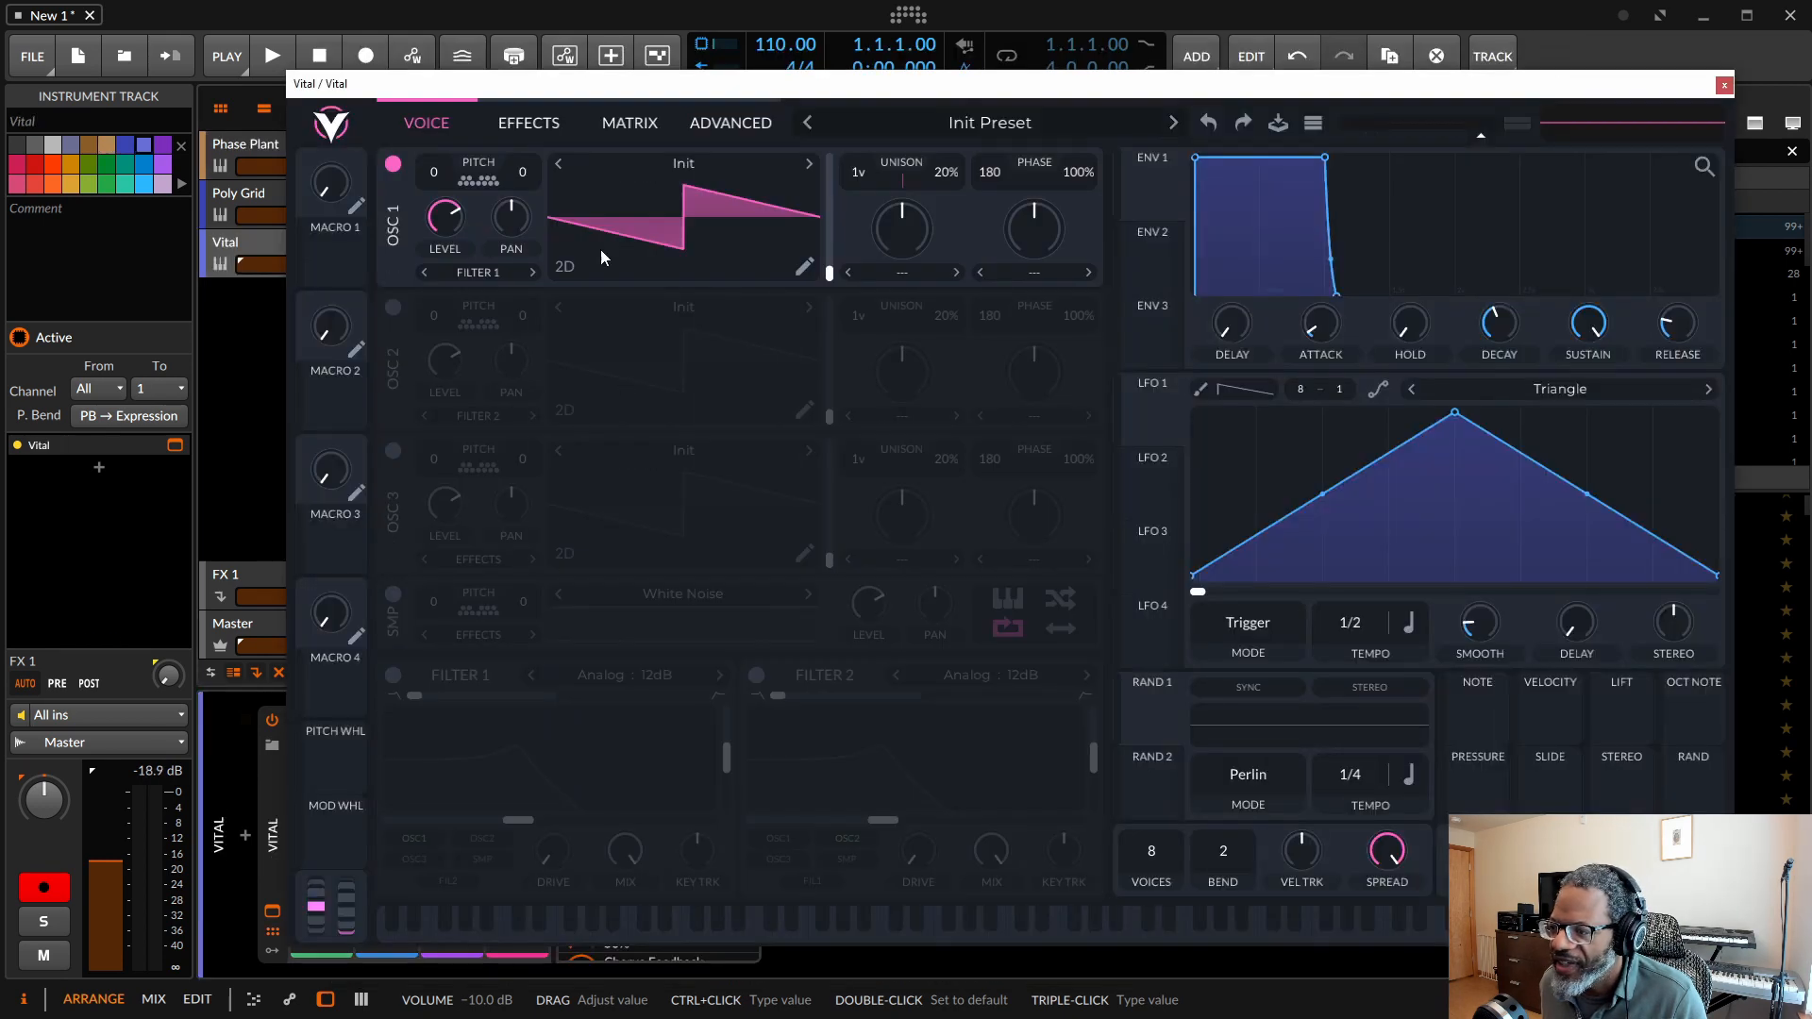
In Vital, assign LFO 2 as a modulator of oscillator 1's Spectral Morph amount.
{"action": "mouse_move", "coordinate": [1142, 464]}
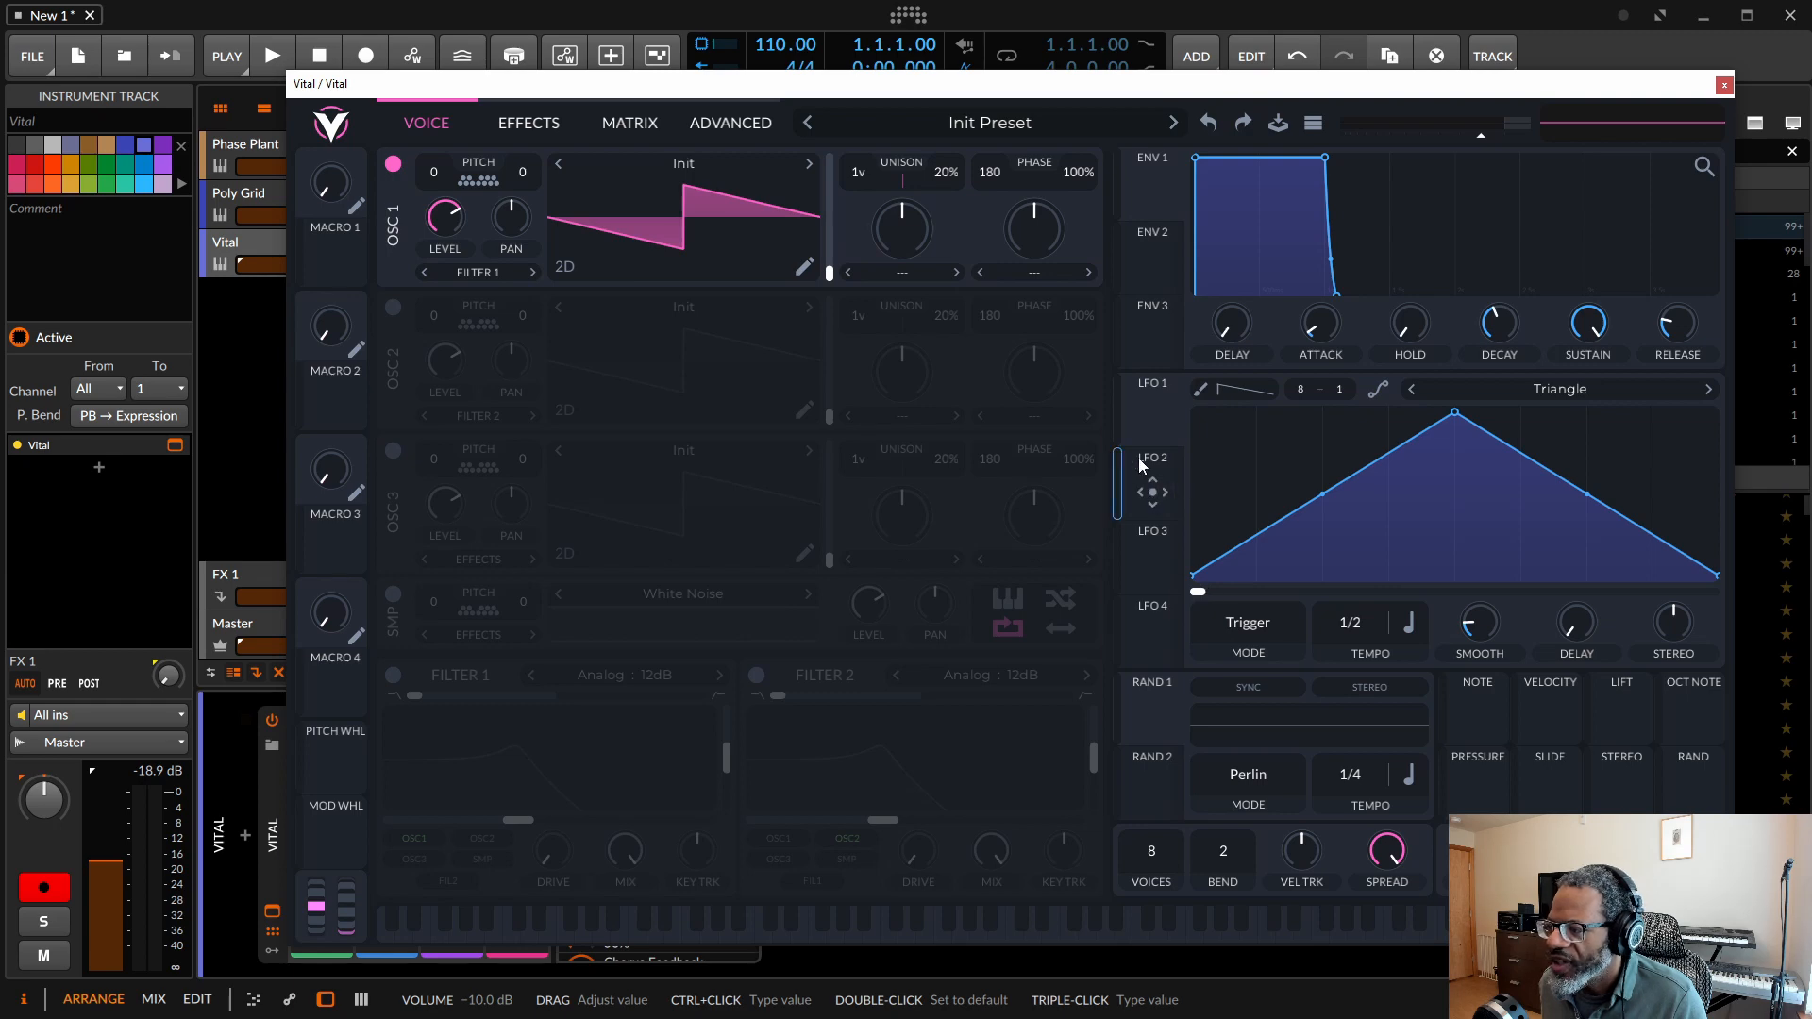
{"action": "left_click_drag", "start_coordinate": [1151, 491], "coordinate": [904, 205]}
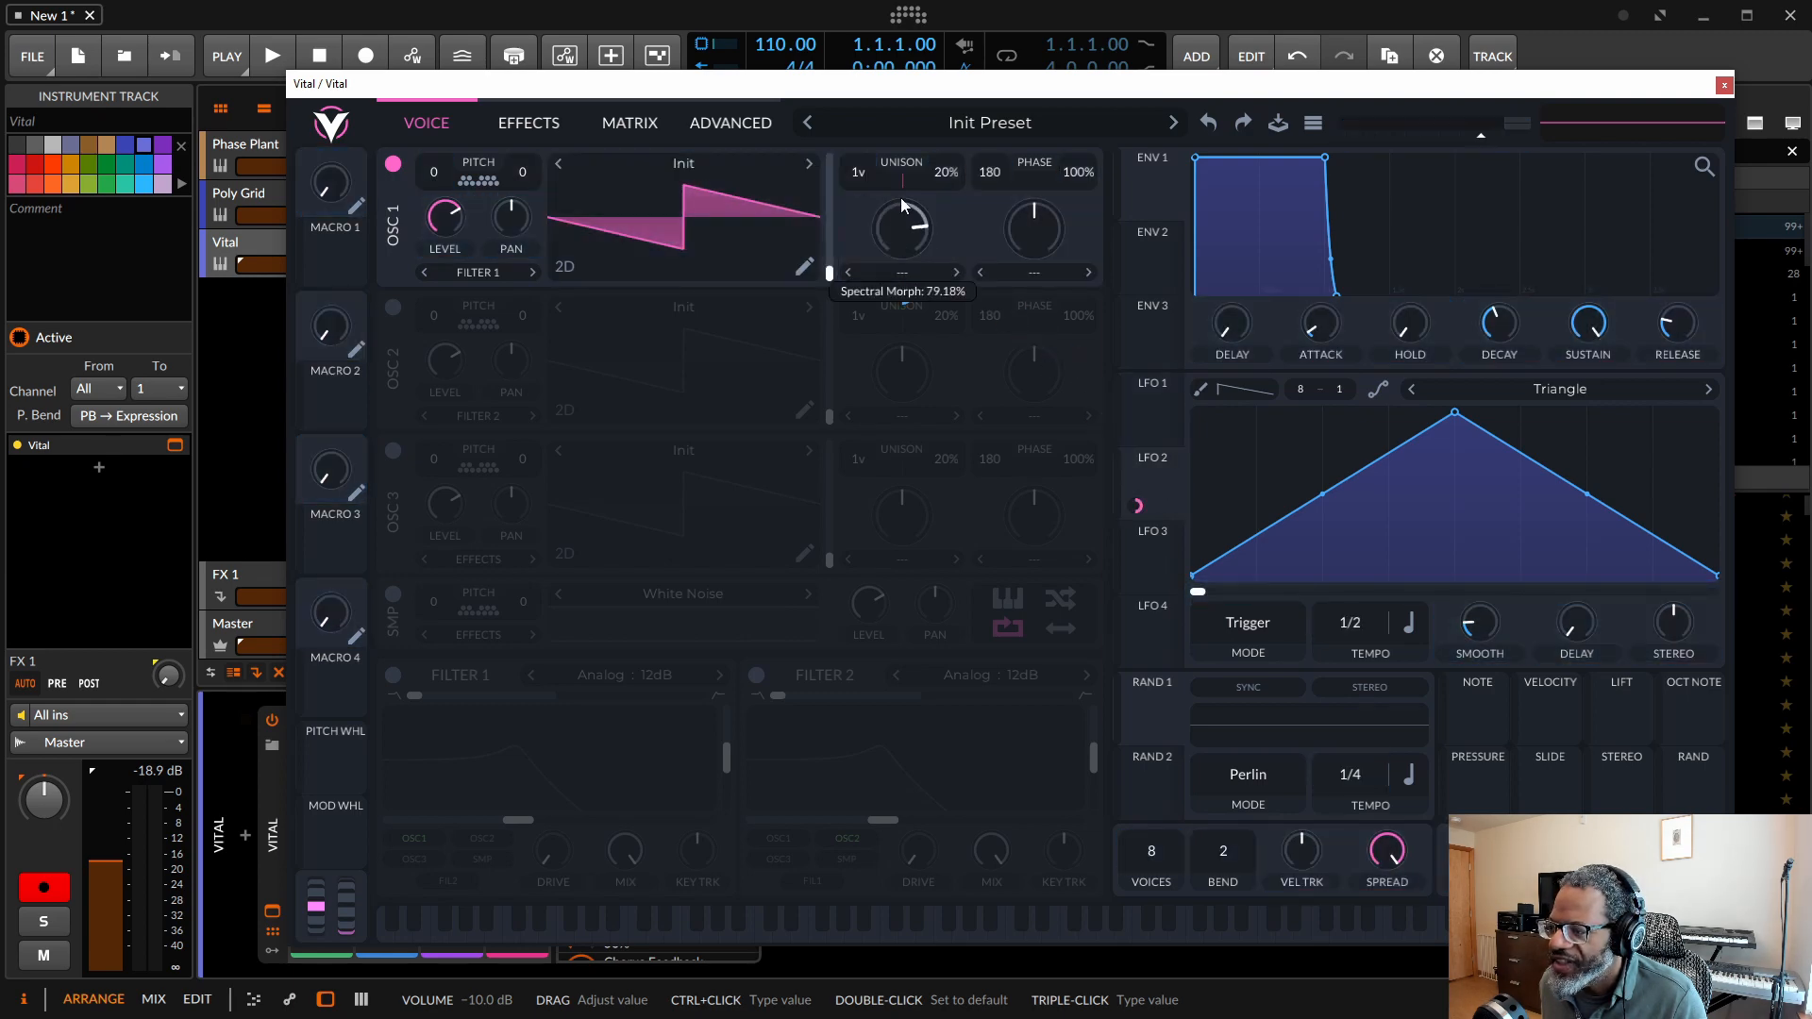
{"action": "mouse_move", "coordinate": [1137, 507]}
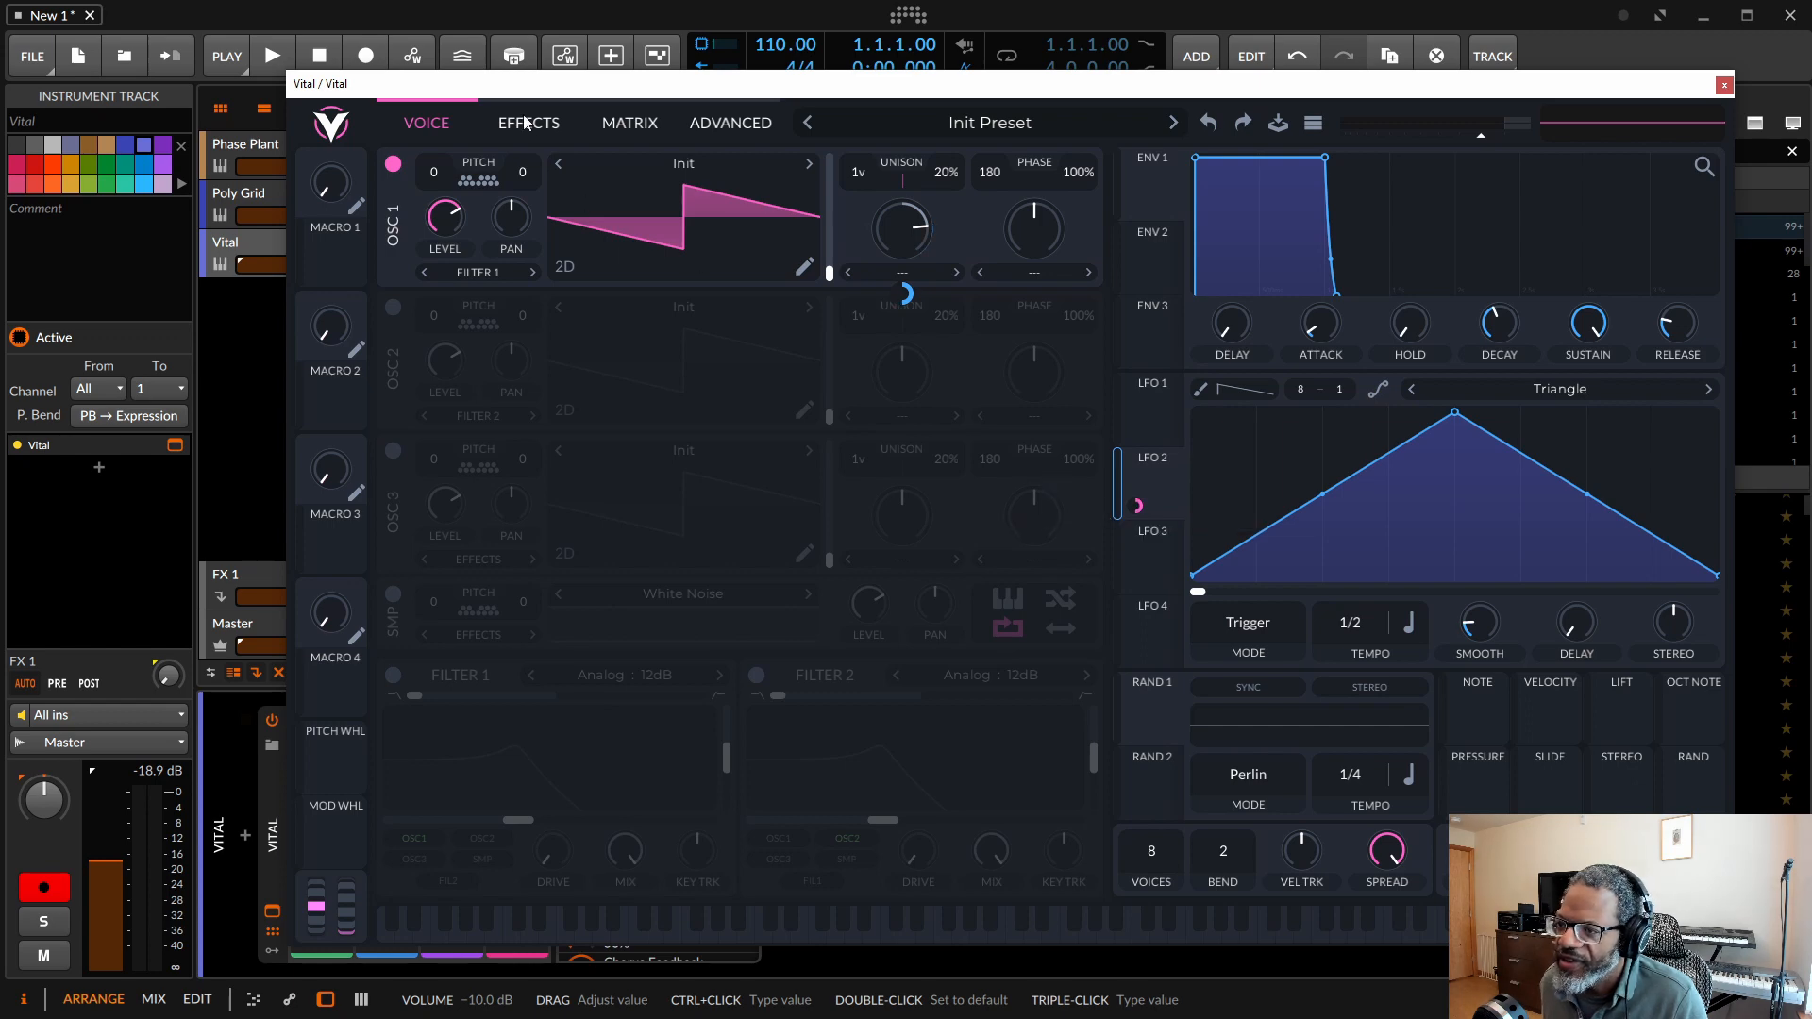
View Vital's modulation matrix and effects page, ending back on the voice page.
{"action": "left_click", "coordinate": [630, 124]}
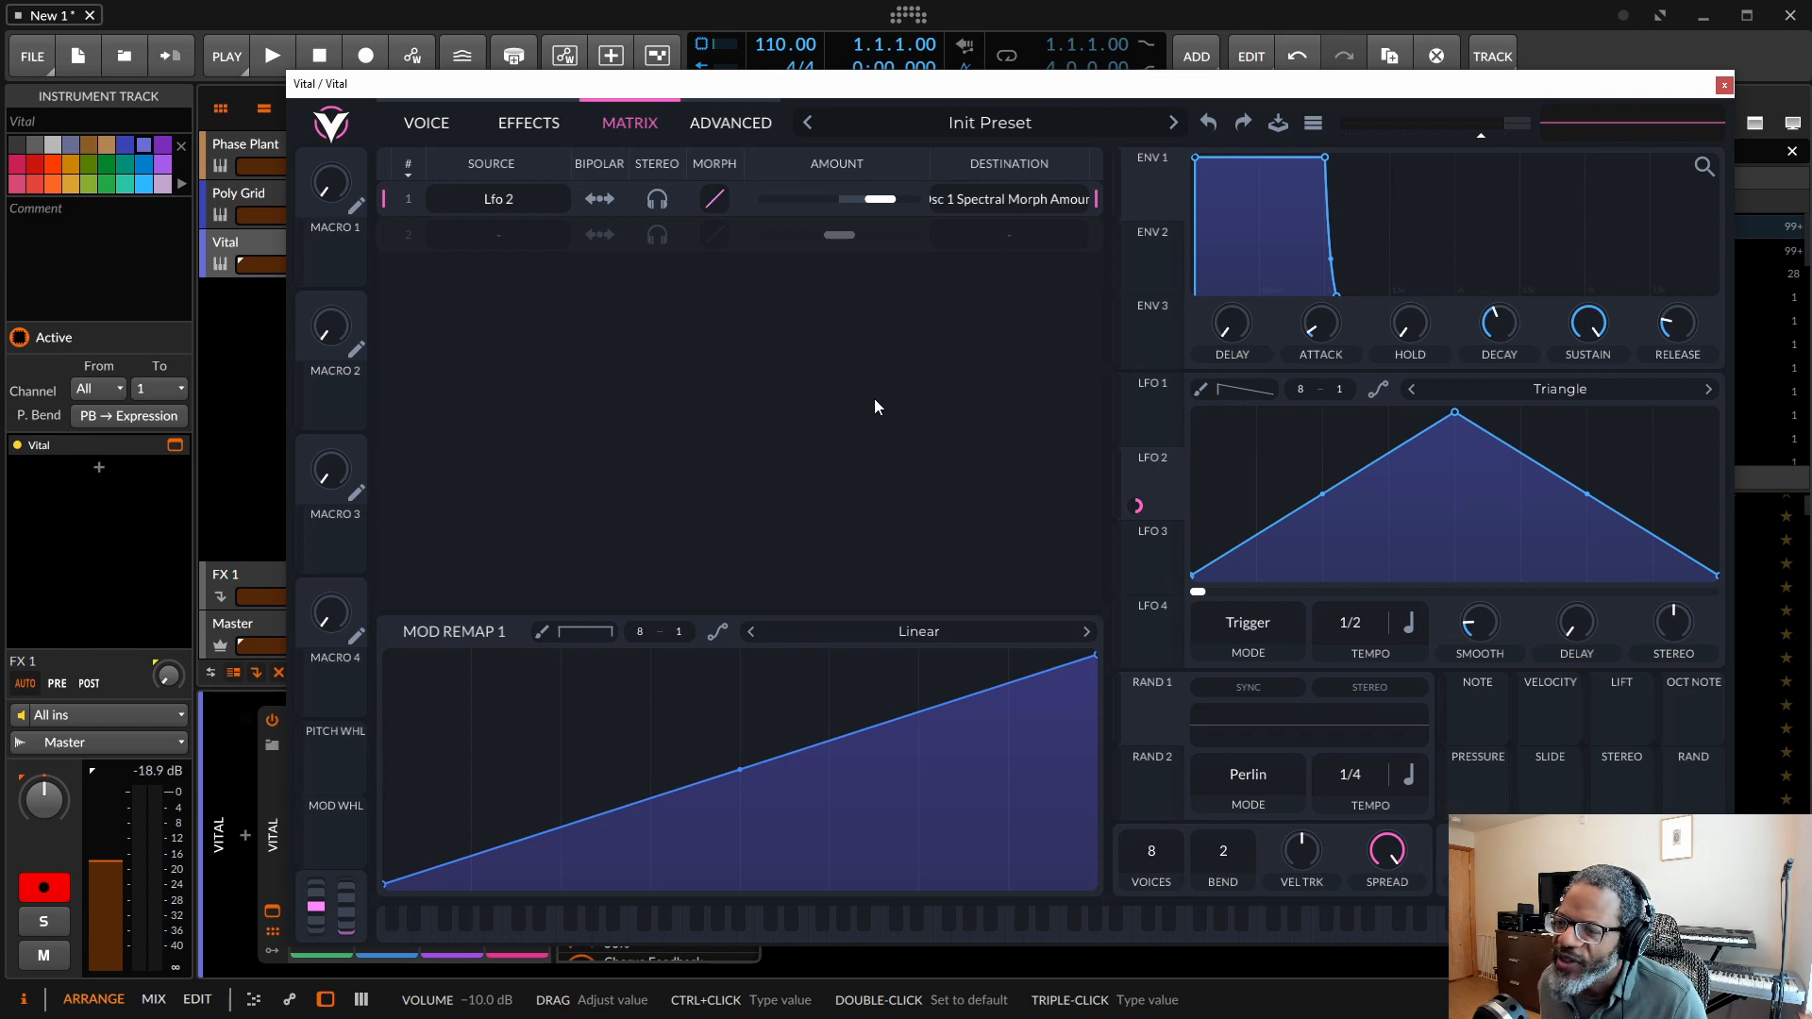
{"action": "left_click", "coordinate": [529, 123]}
{"action": "left_click", "coordinate": [424, 127]}
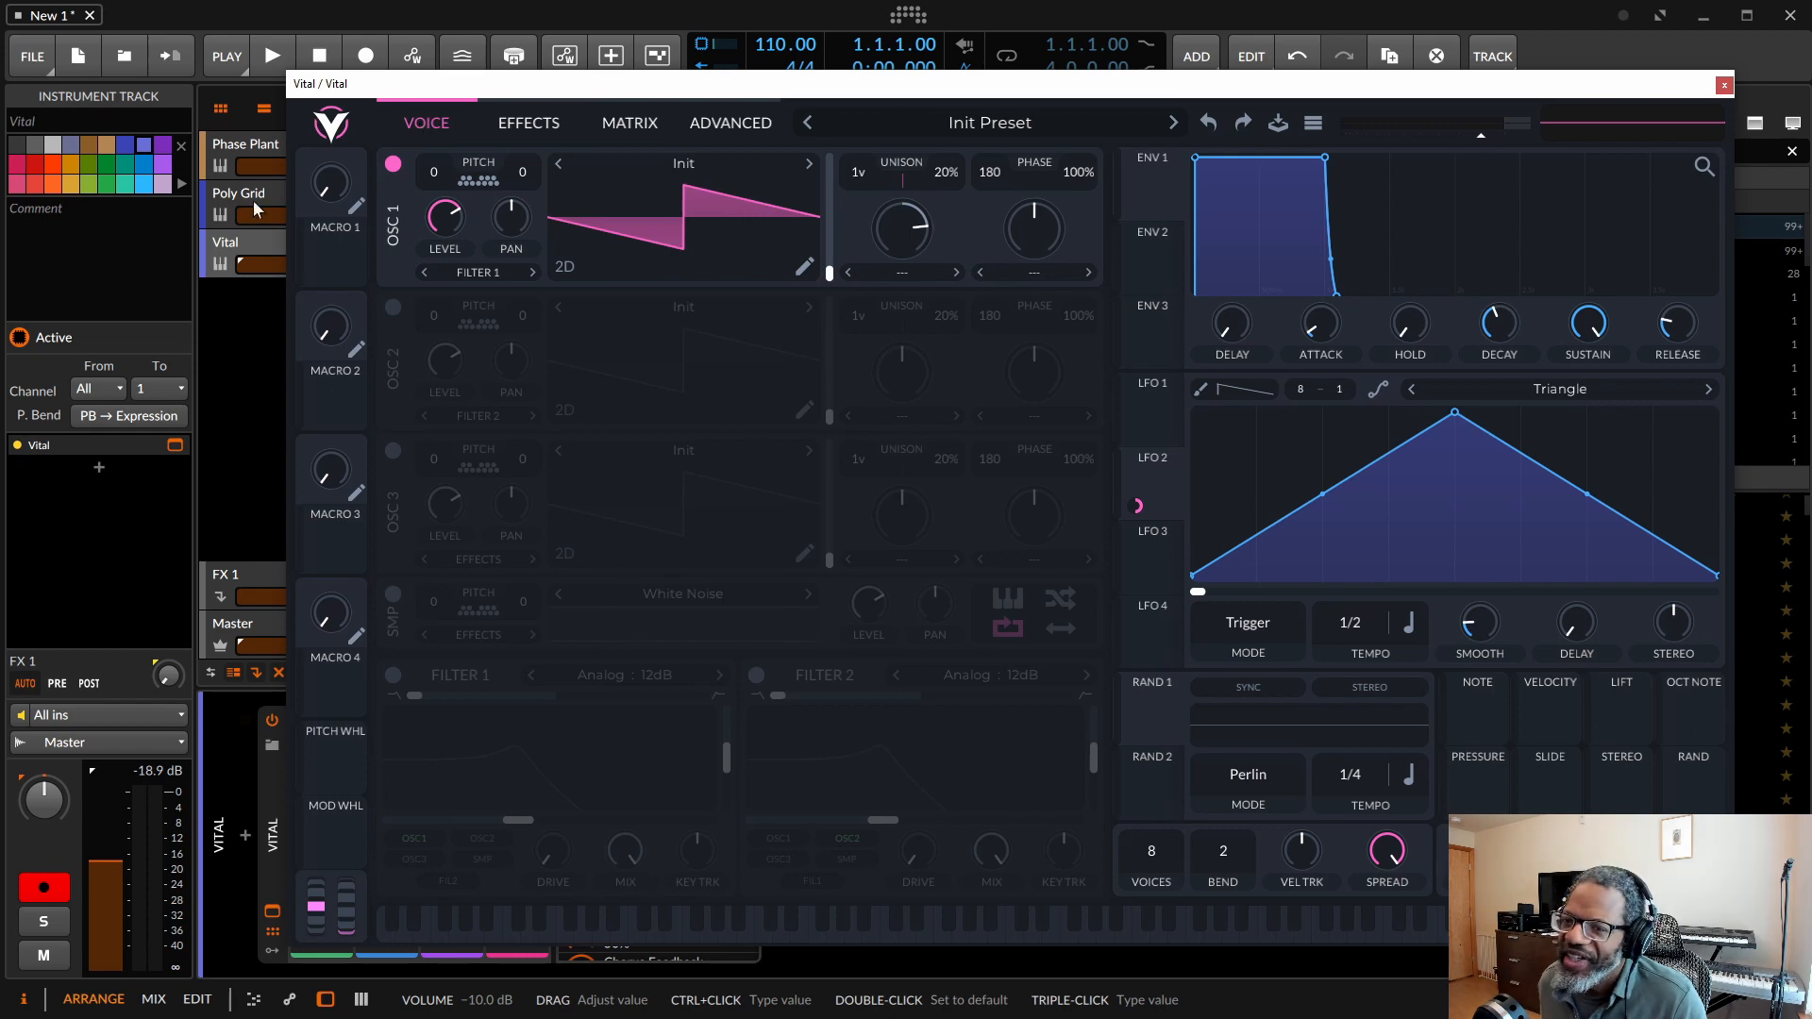
Reopen the Phase Plant track and look through the Sample 1 and Sample 2 generator groups.
{"action": "left_click", "coordinate": [247, 146]}
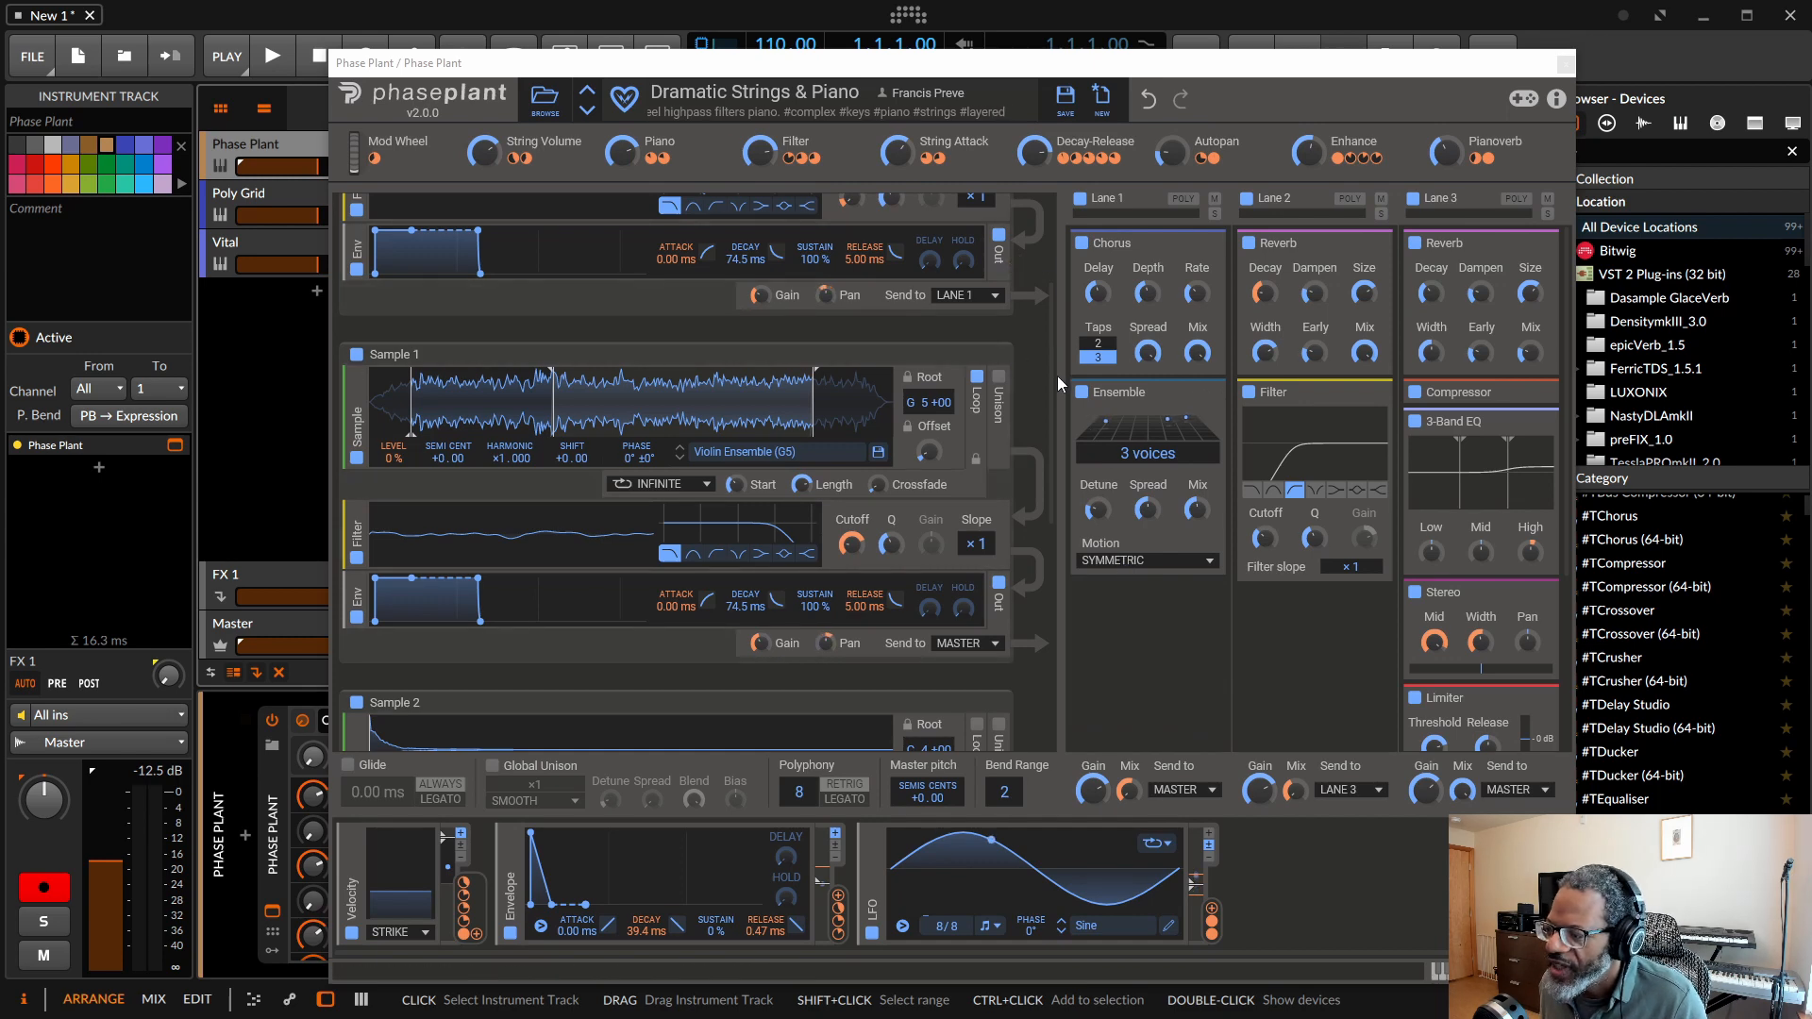
{"action": "left_click_drag", "start_coordinate": [1051, 382], "coordinate": [1055, 273]}
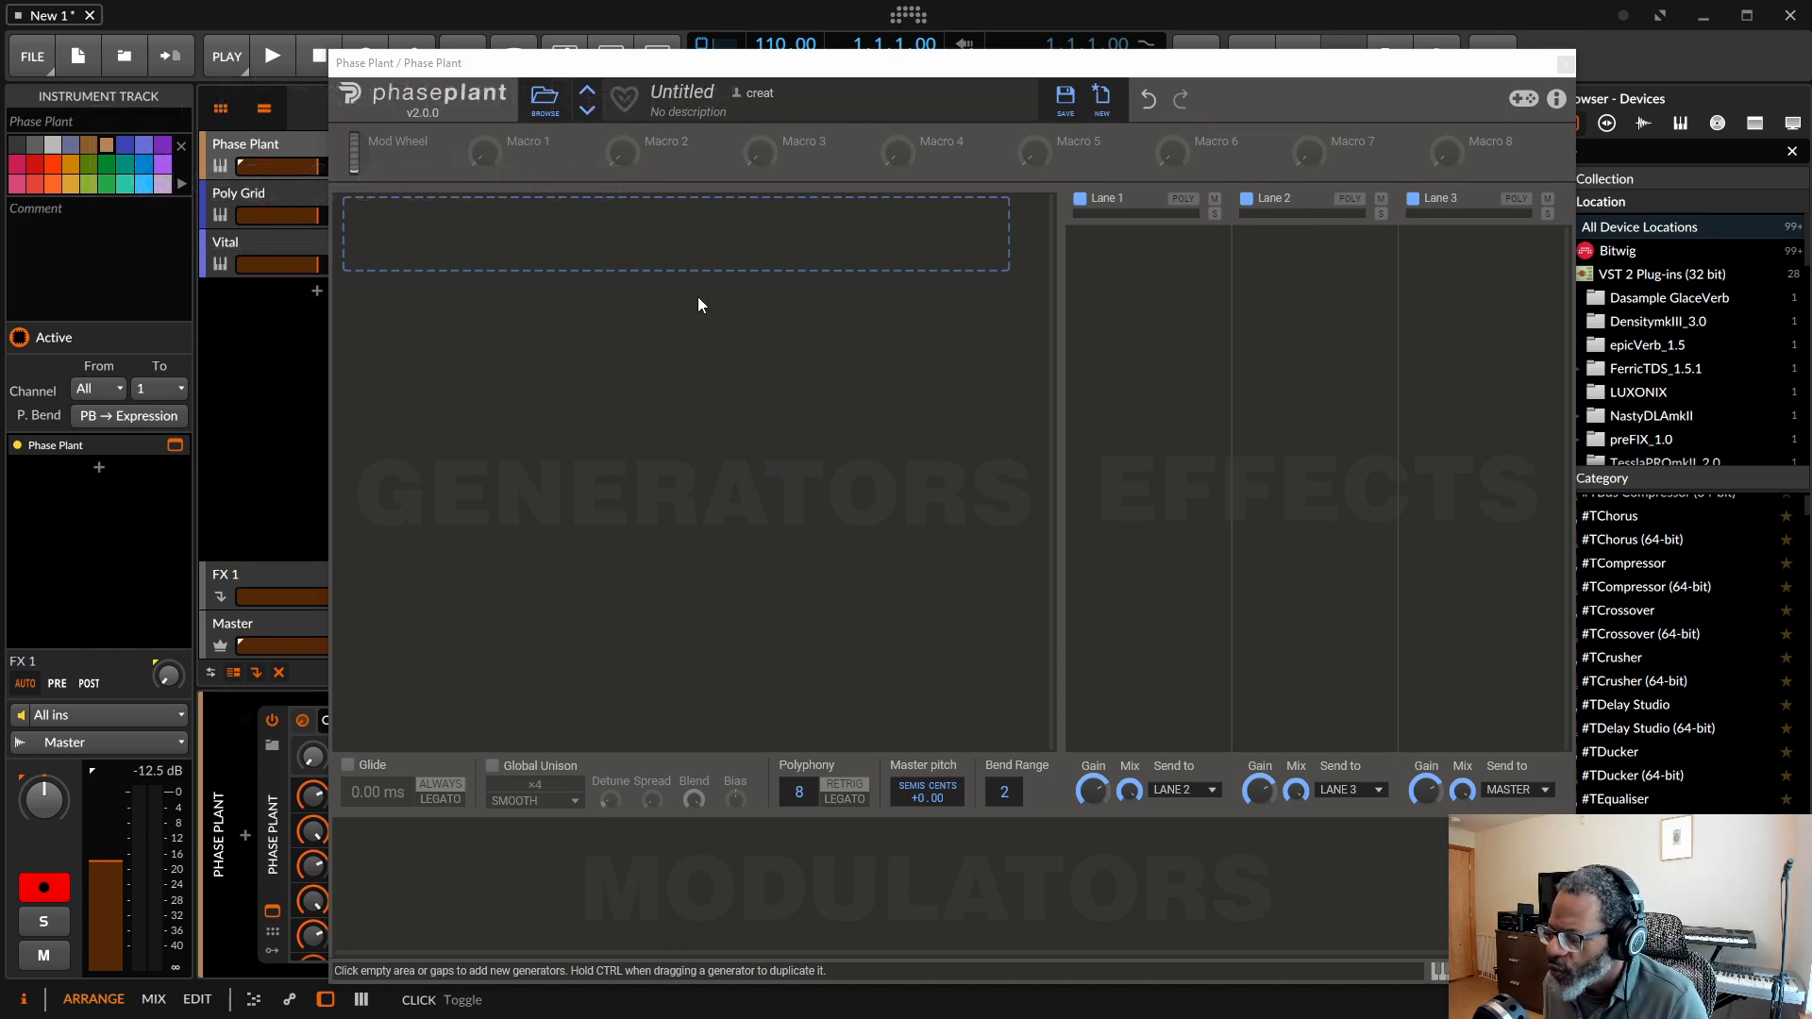
Build a generator group containing two Analog oscillators in the empty Phase Plant patch.
{"action": "left_click", "coordinate": [583, 243]}
{"action": "left_click", "coordinate": [637, 301]}
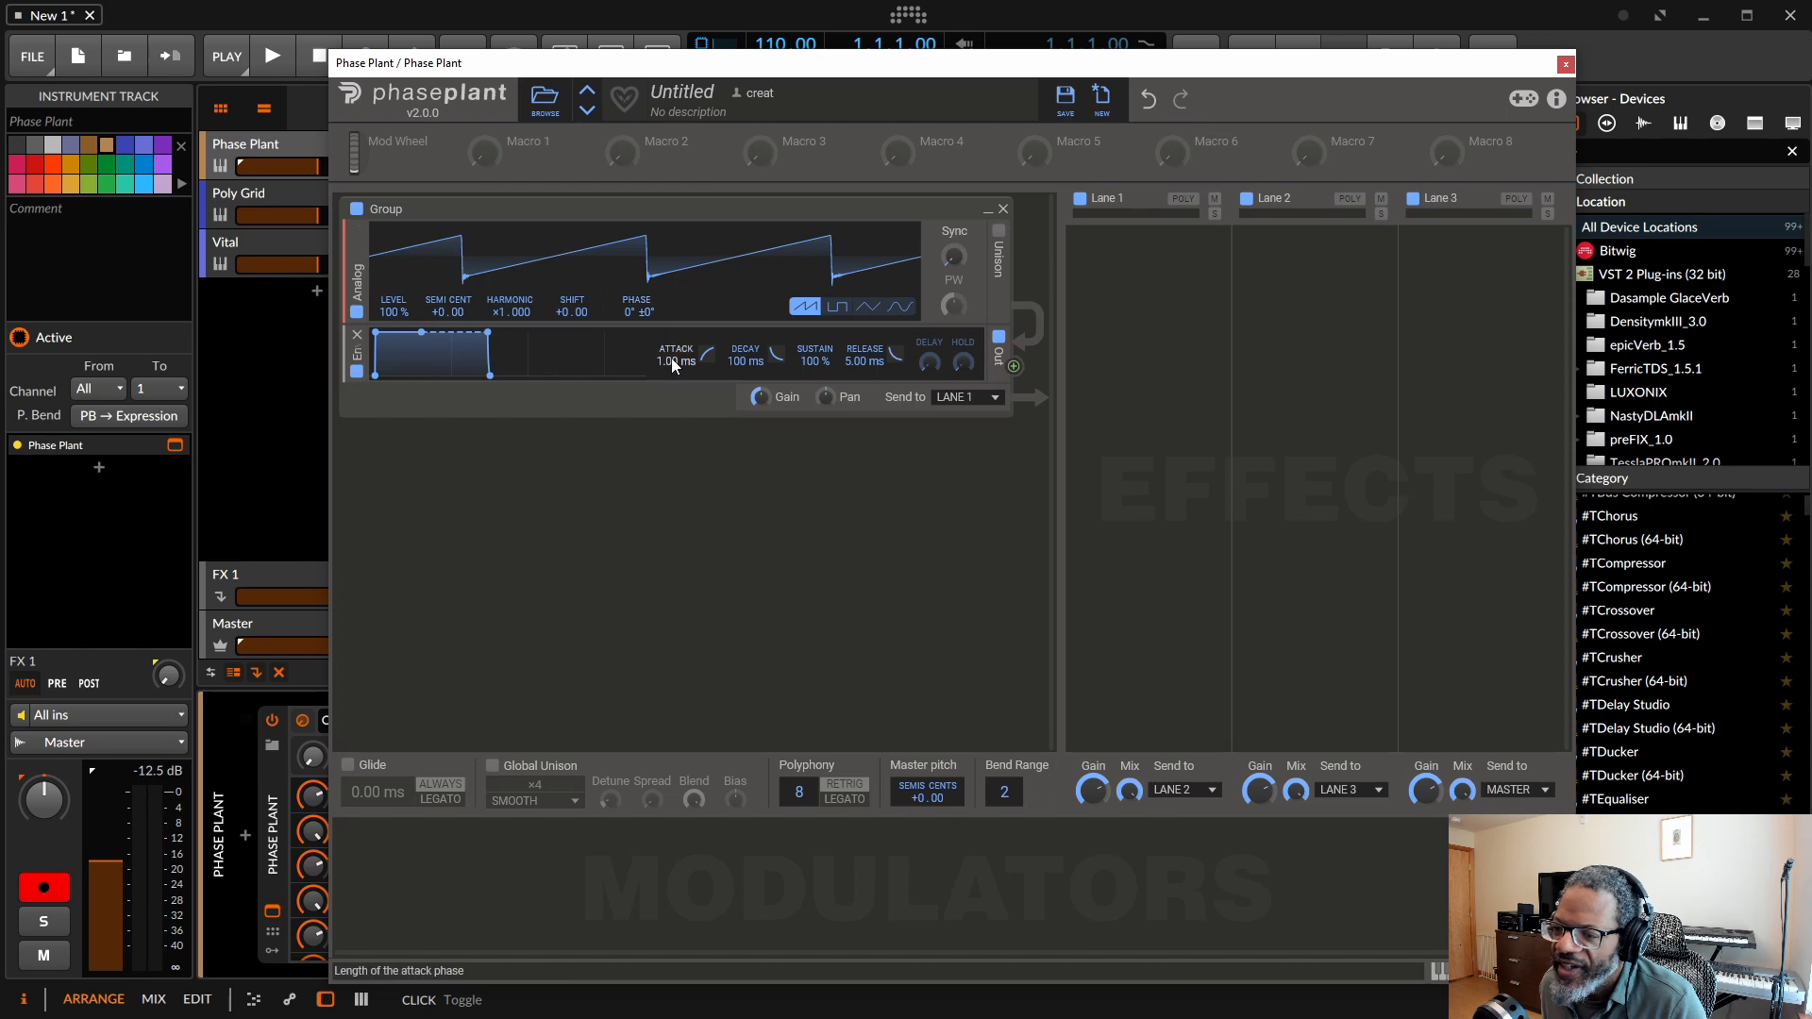
{"action": "left_click", "coordinate": [673, 226]}
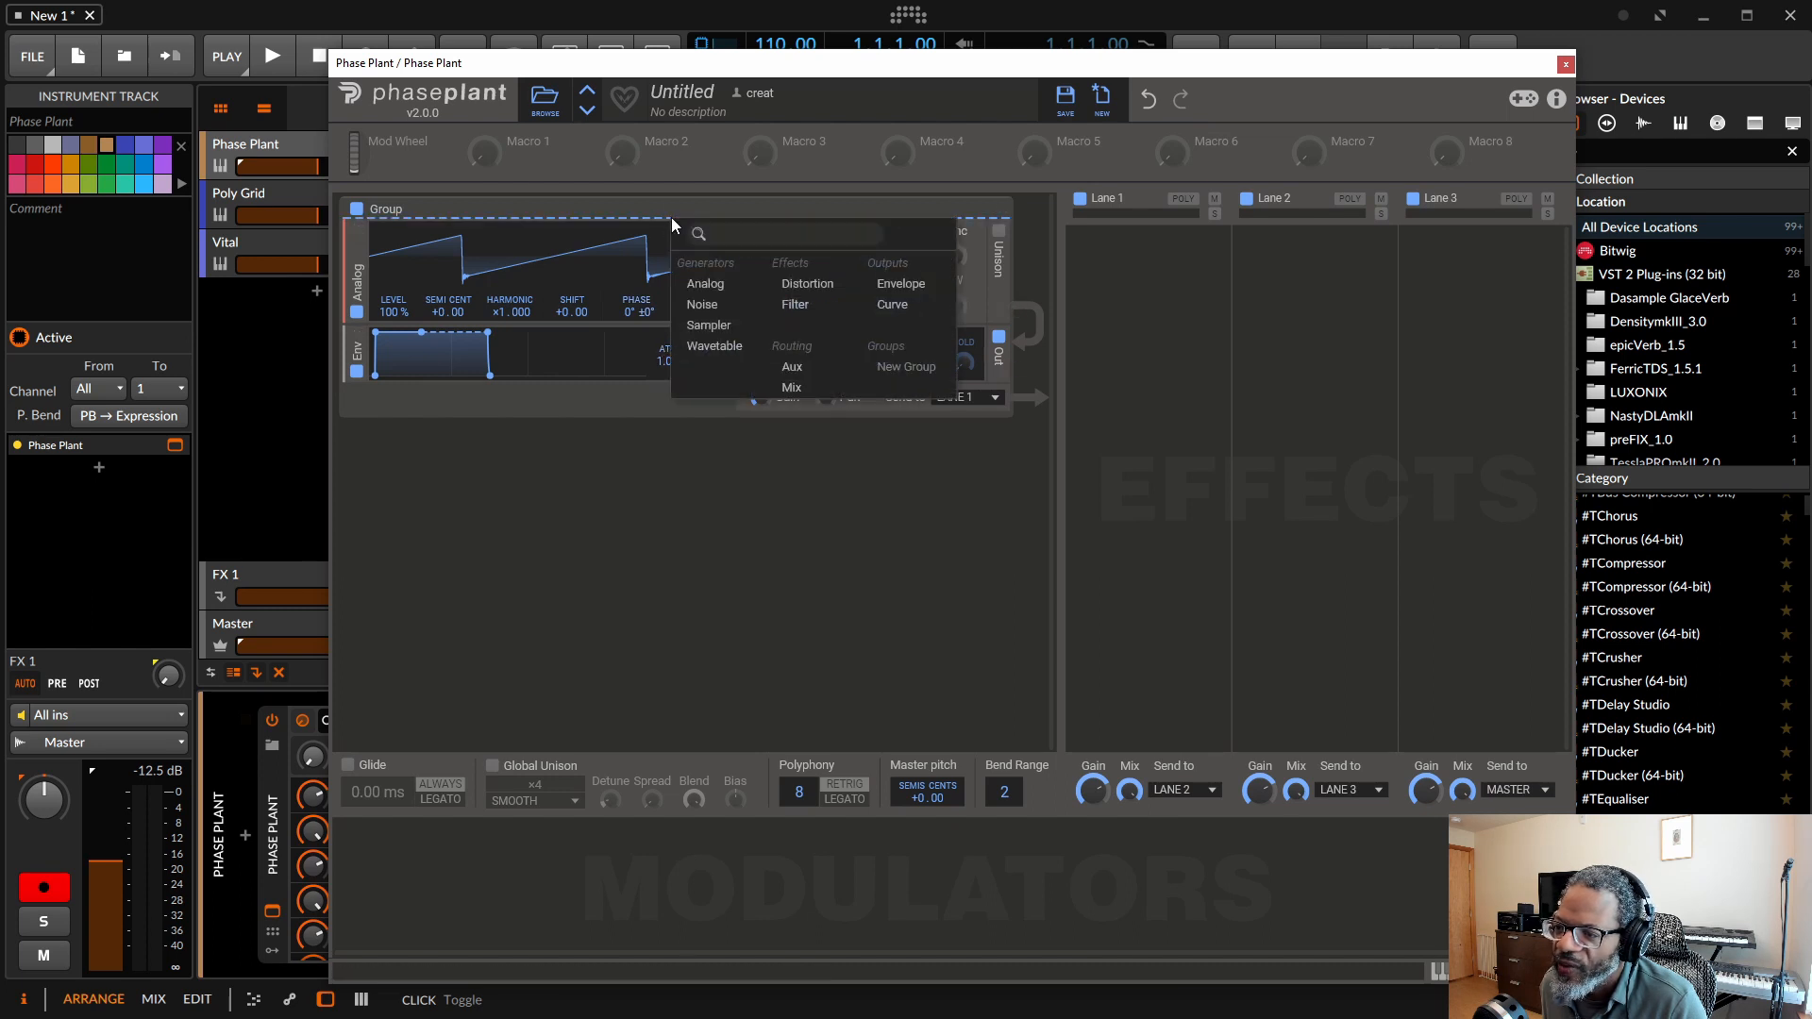
{"action": "left_click", "coordinate": [731, 285]}
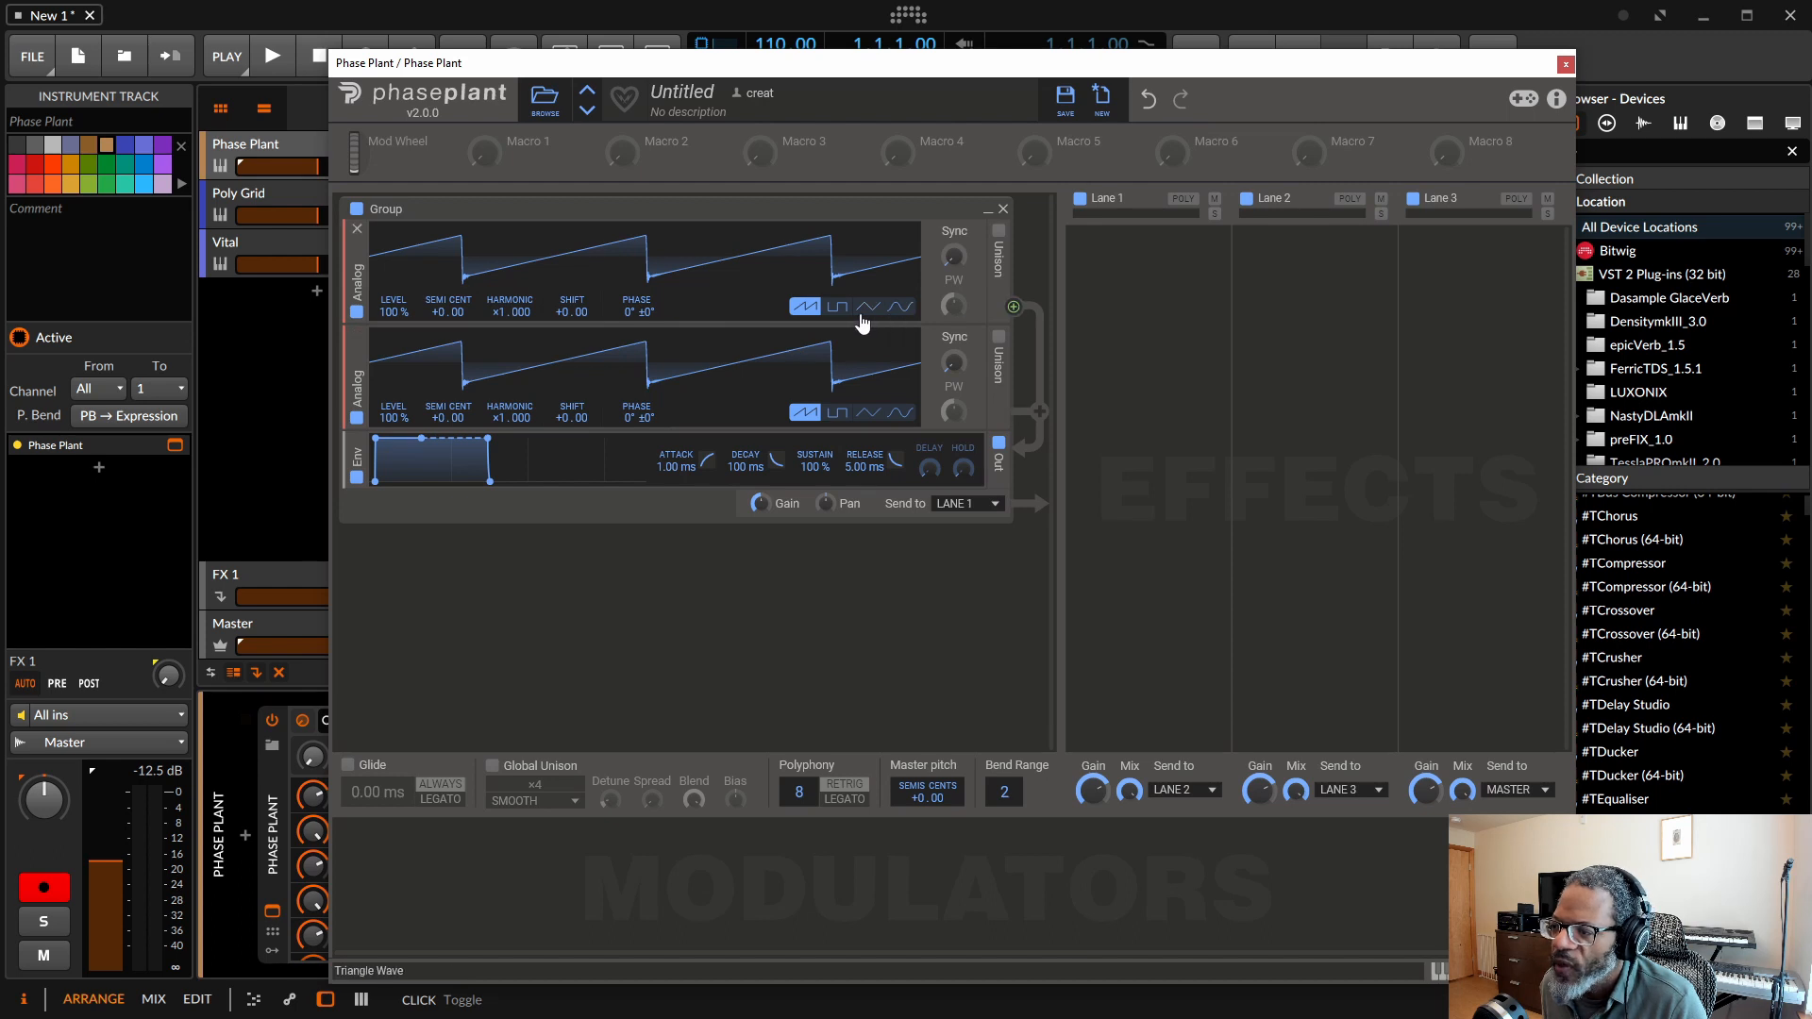
Modulate the second Analog oscillator's phase with the first Analog oscillator's output and adjust the modulation amount.
{"action": "left_click", "coordinate": [1013, 308]}
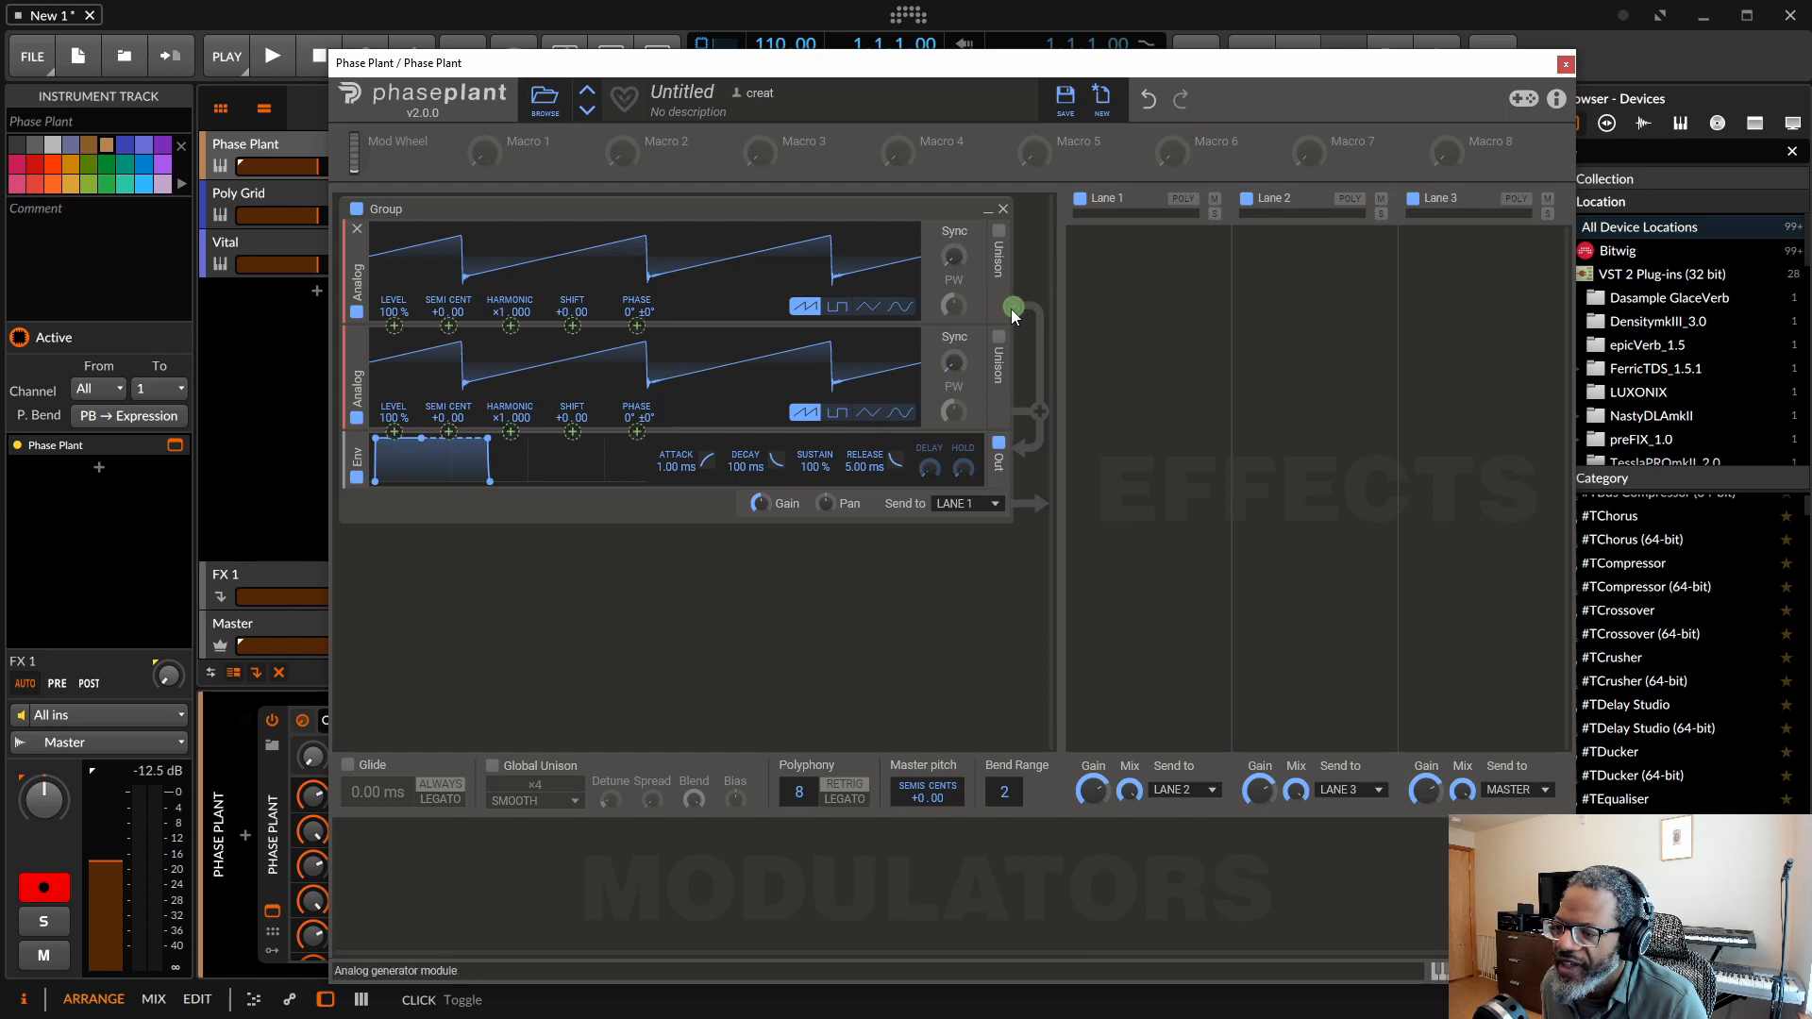
{"action": "left_click", "coordinate": [571, 431]}
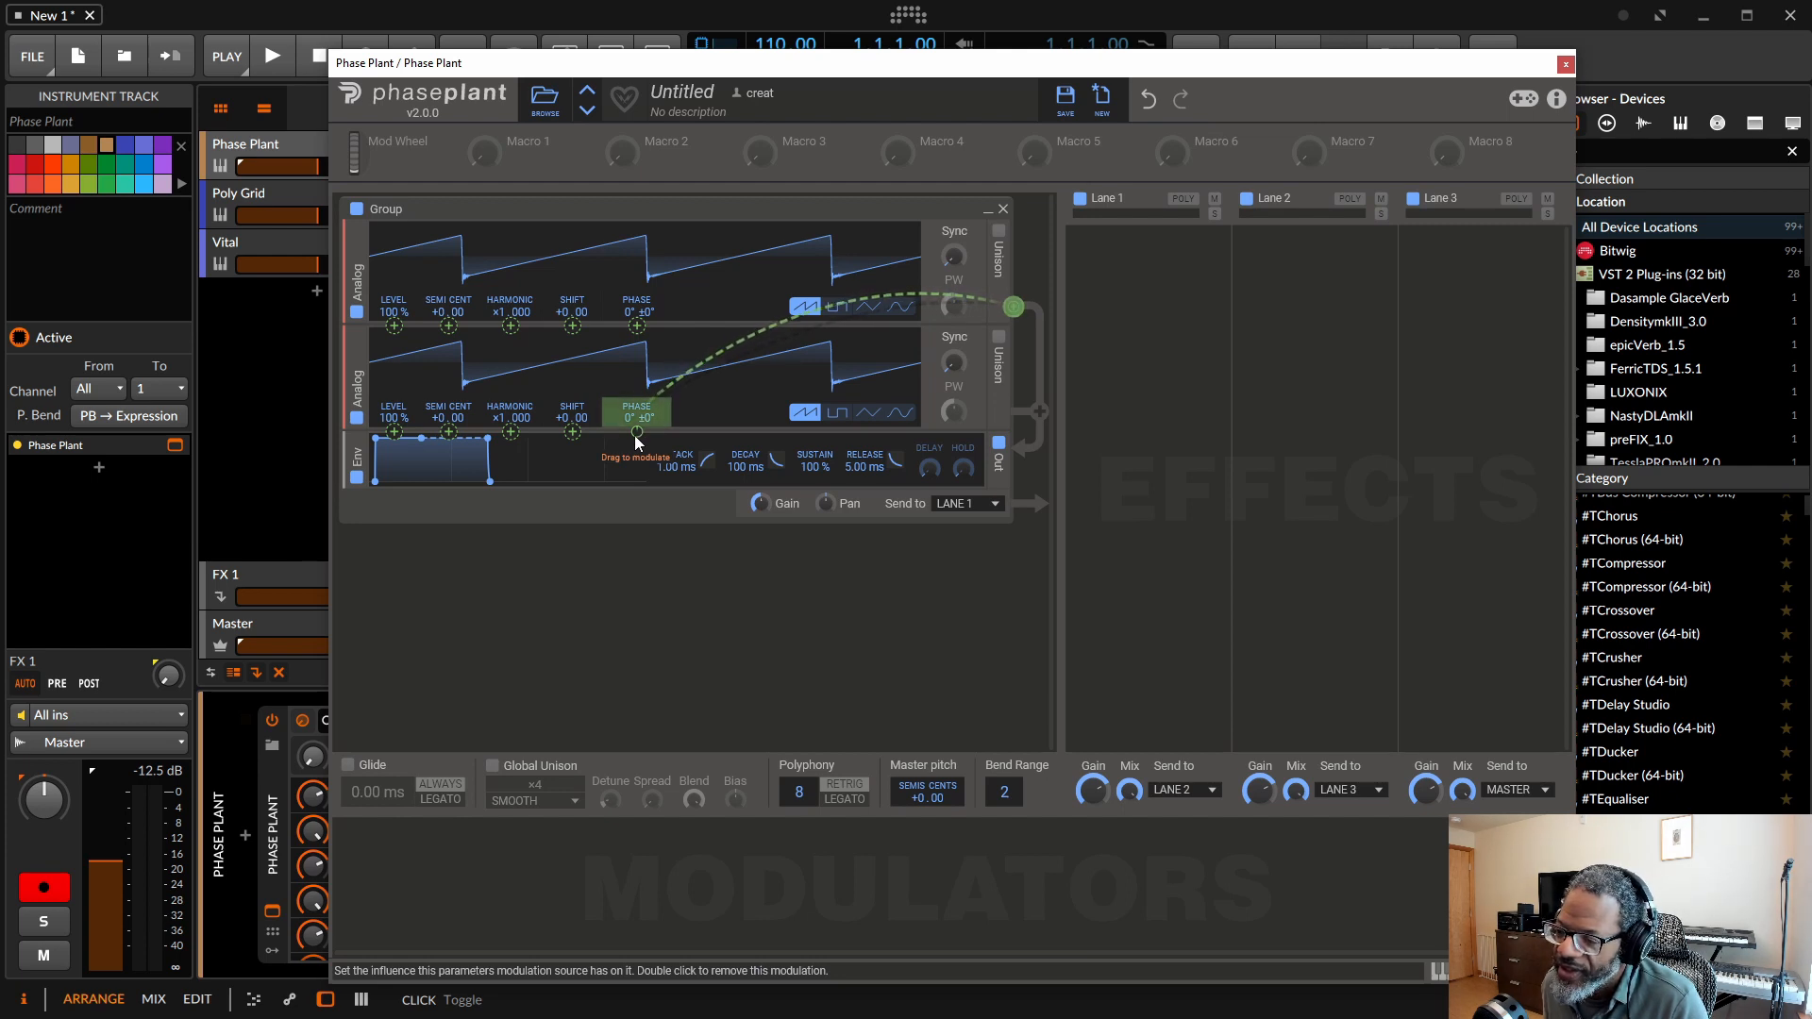
{"action": "left_click_drag", "start_coordinate": [637, 440], "coordinate": [637, 375]}
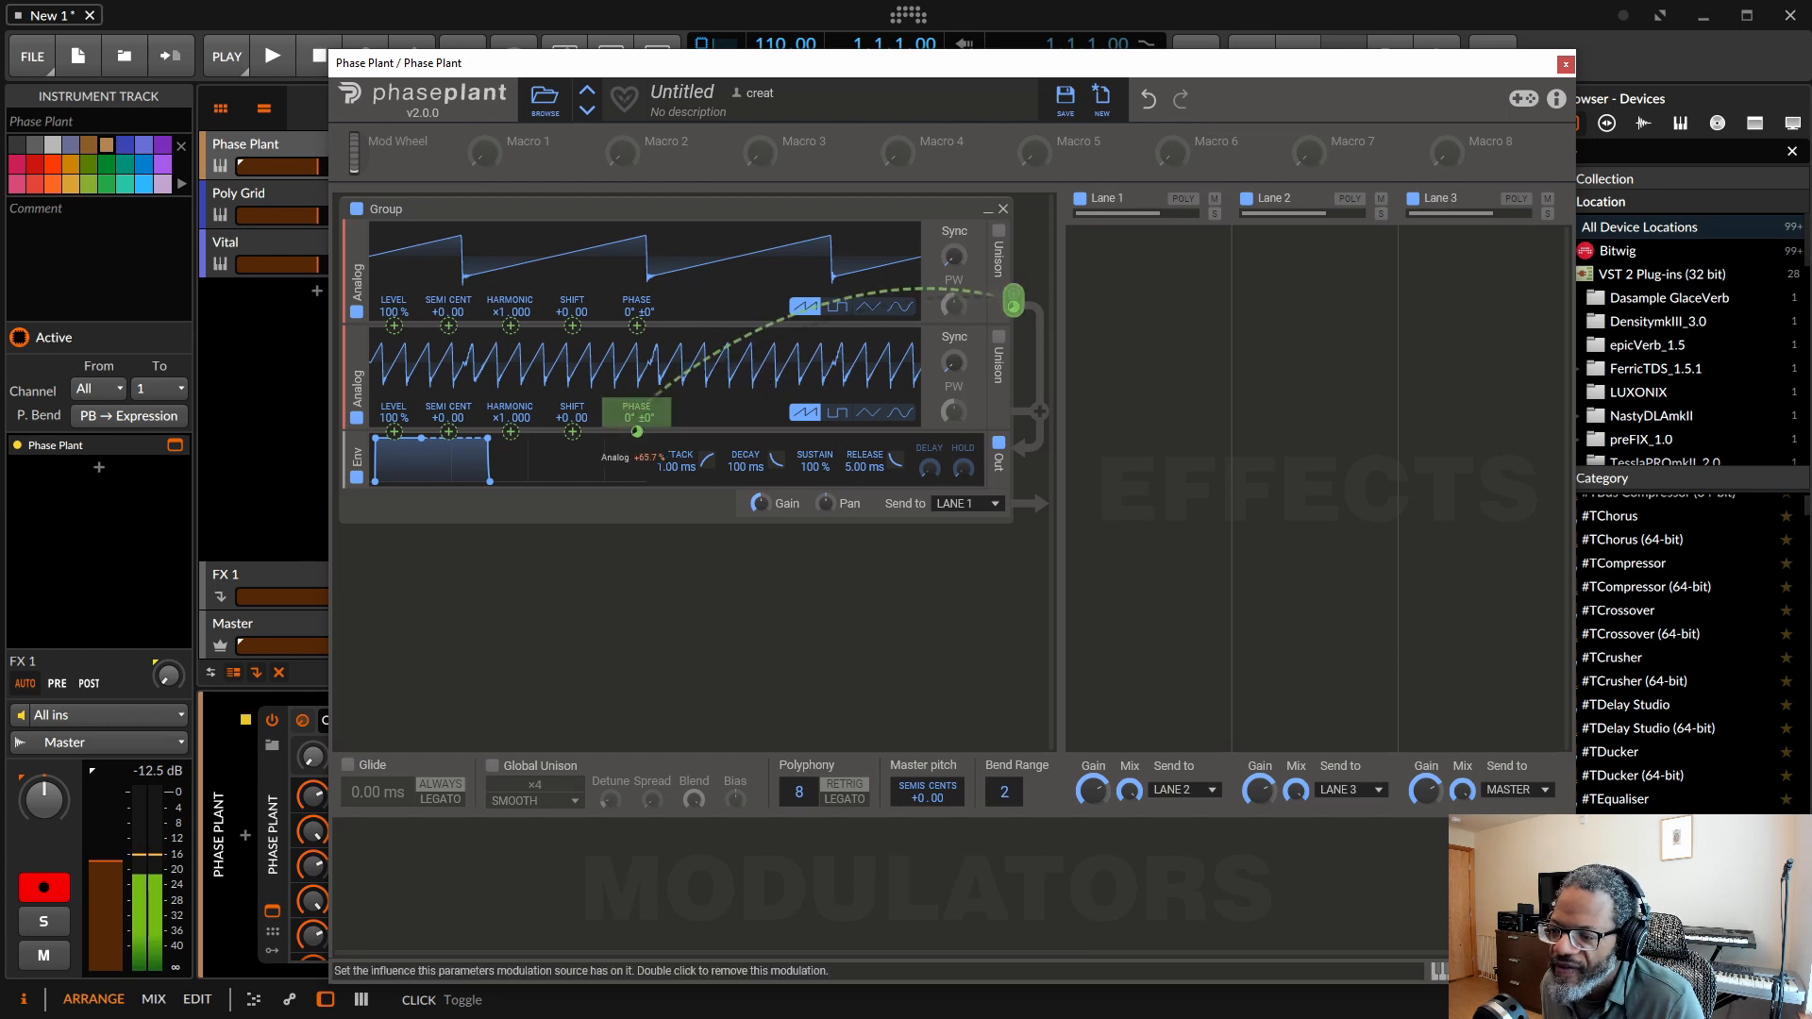
{"action": "mouse_move", "coordinate": [637, 431]}
{"action": "left_mouse_down"}
{"action": "mouse_move", "coordinate": [637, 453]}
{"action": "mouse_move", "coordinate": [643, 435]}
{"action": "left_mouse_up"}
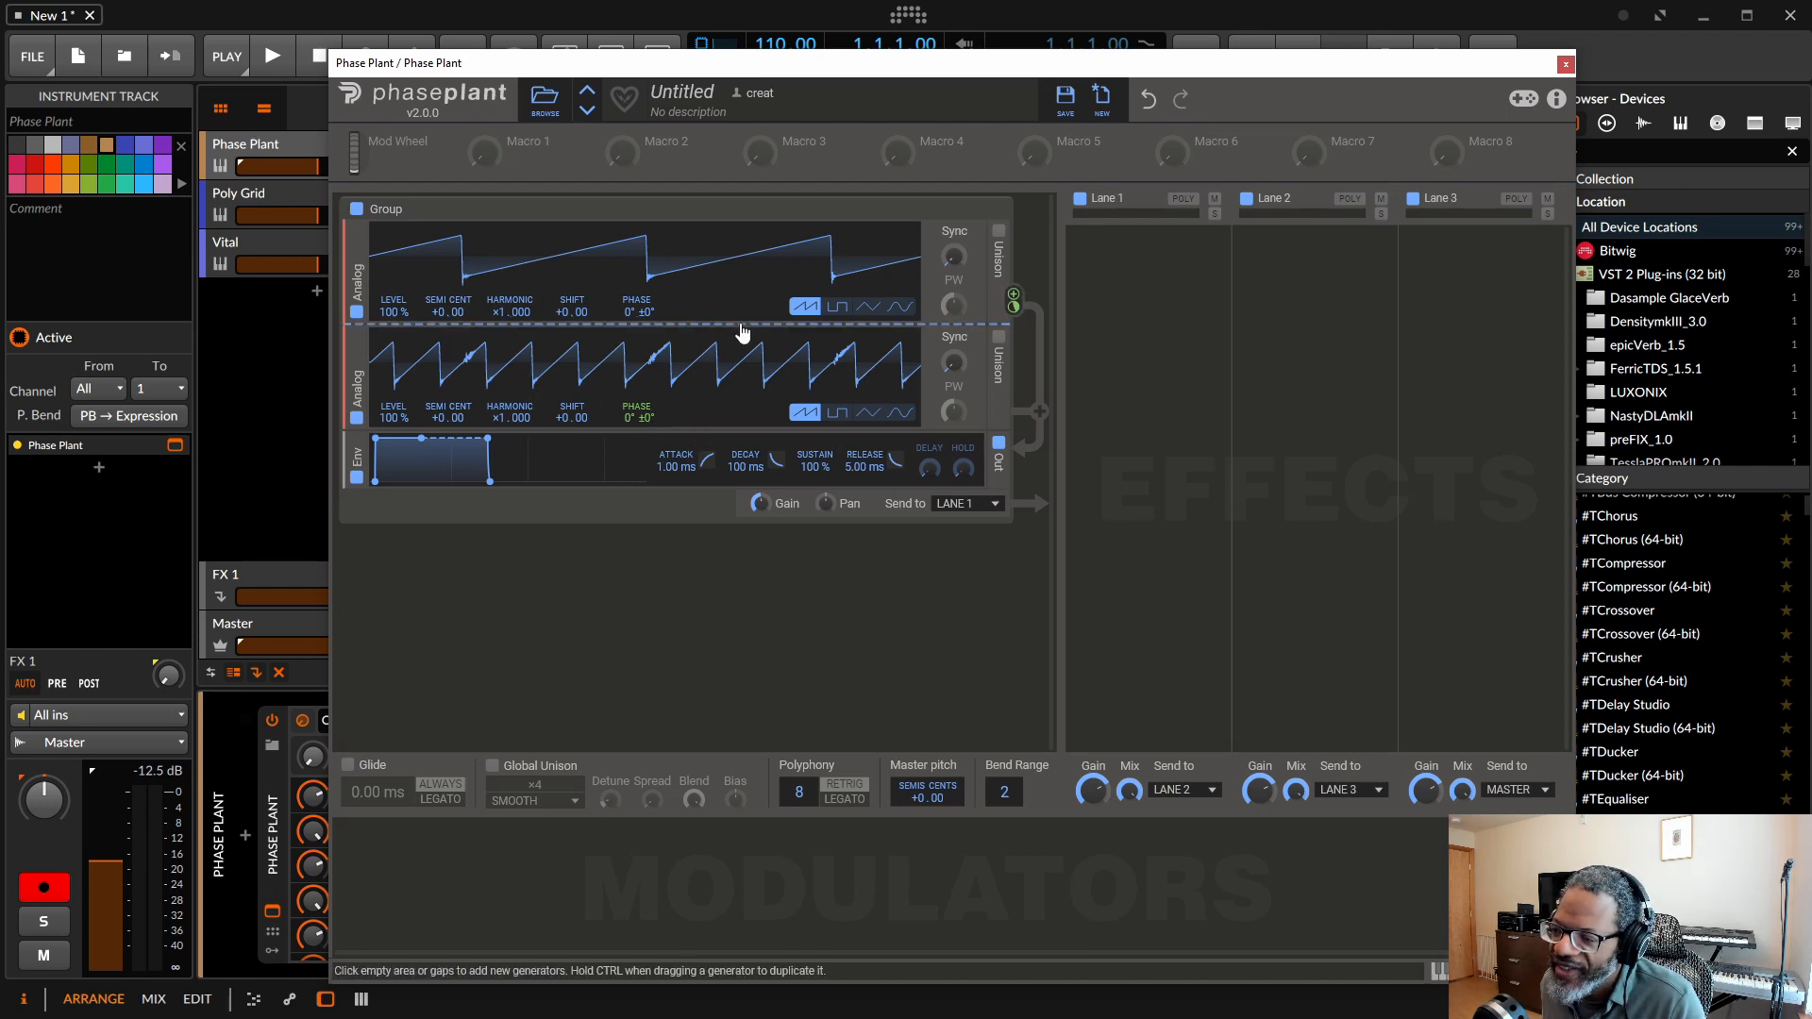
Insert a Filter below the second Analog oscillator and modulate its cutoff with the first Analog oscillator's output.
{"action": "left_click", "coordinate": [721, 436]}
{"action": "left_click", "coordinate": [853, 510]}
{"action": "left_click_drag", "start_coordinate": [1013, 298], "coordinate": [852, 470]}
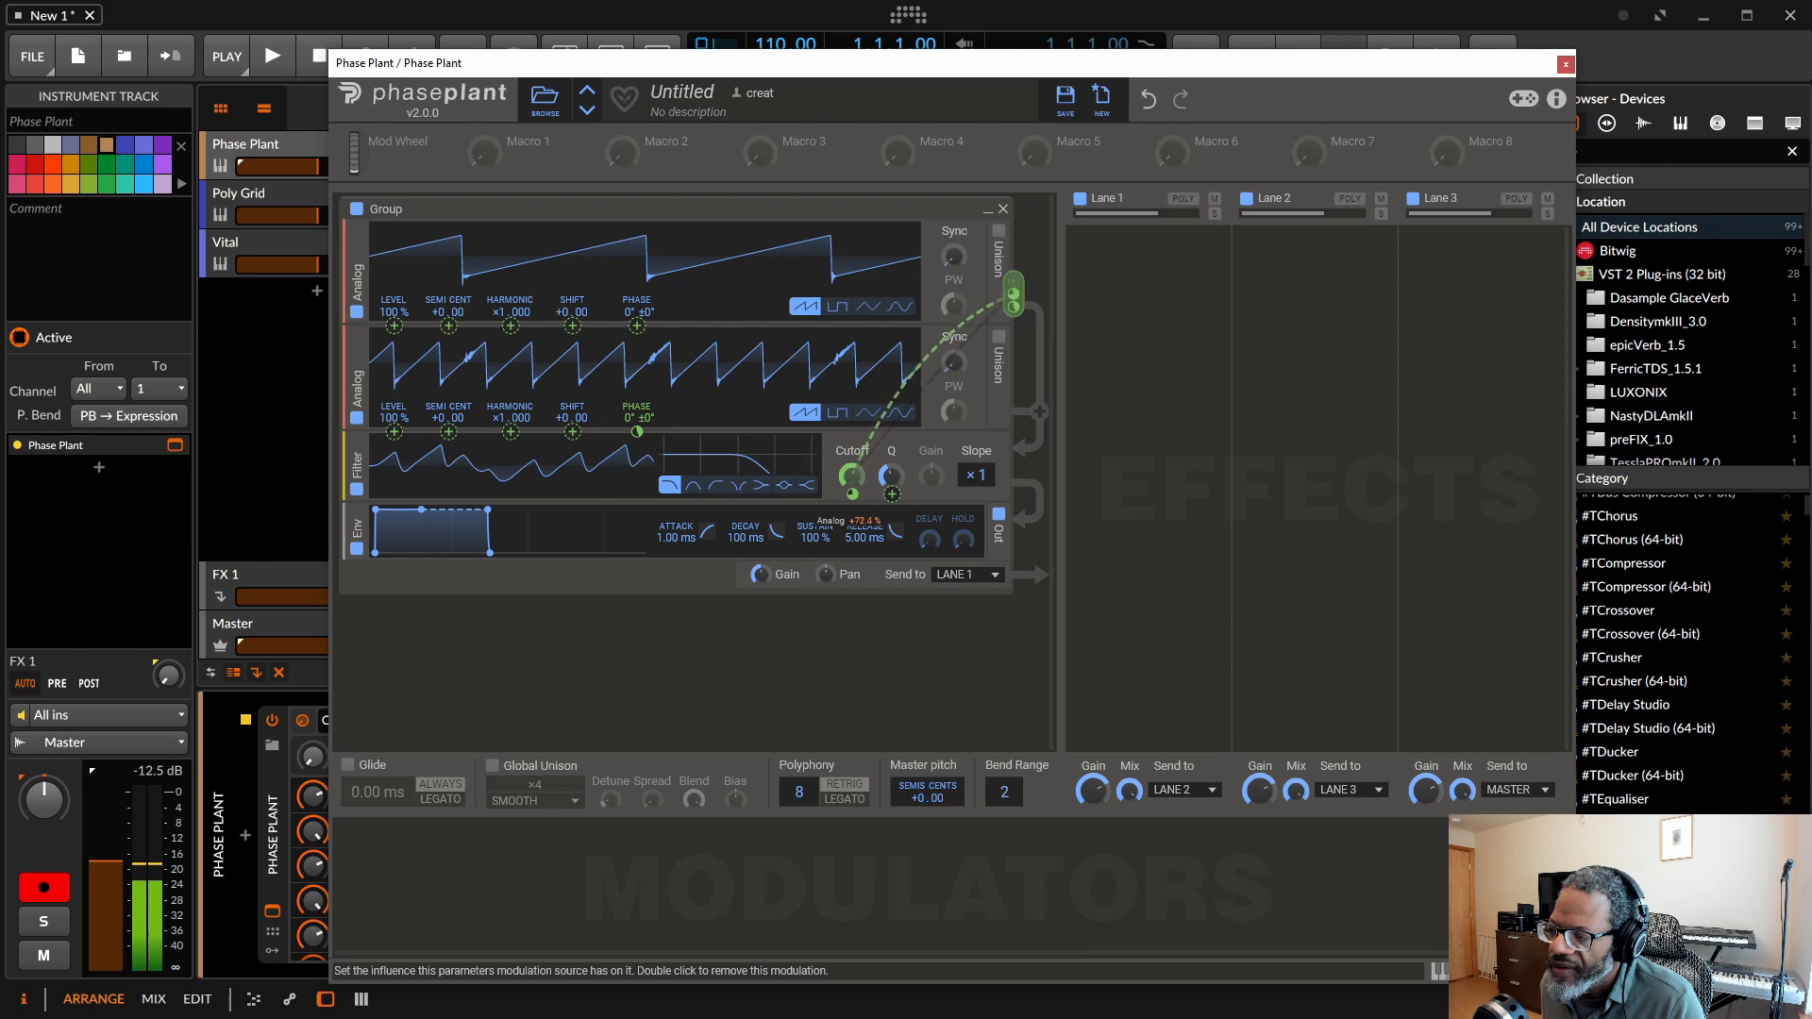
Remove the audio-rate modulation from the second Analog oscillator's phase.
{"action": "left_click_drag", "start_coordinate": [639, 431], "coordinate": [639, 434]}
{"action": "double_click", "coordinate": [639, 432]}
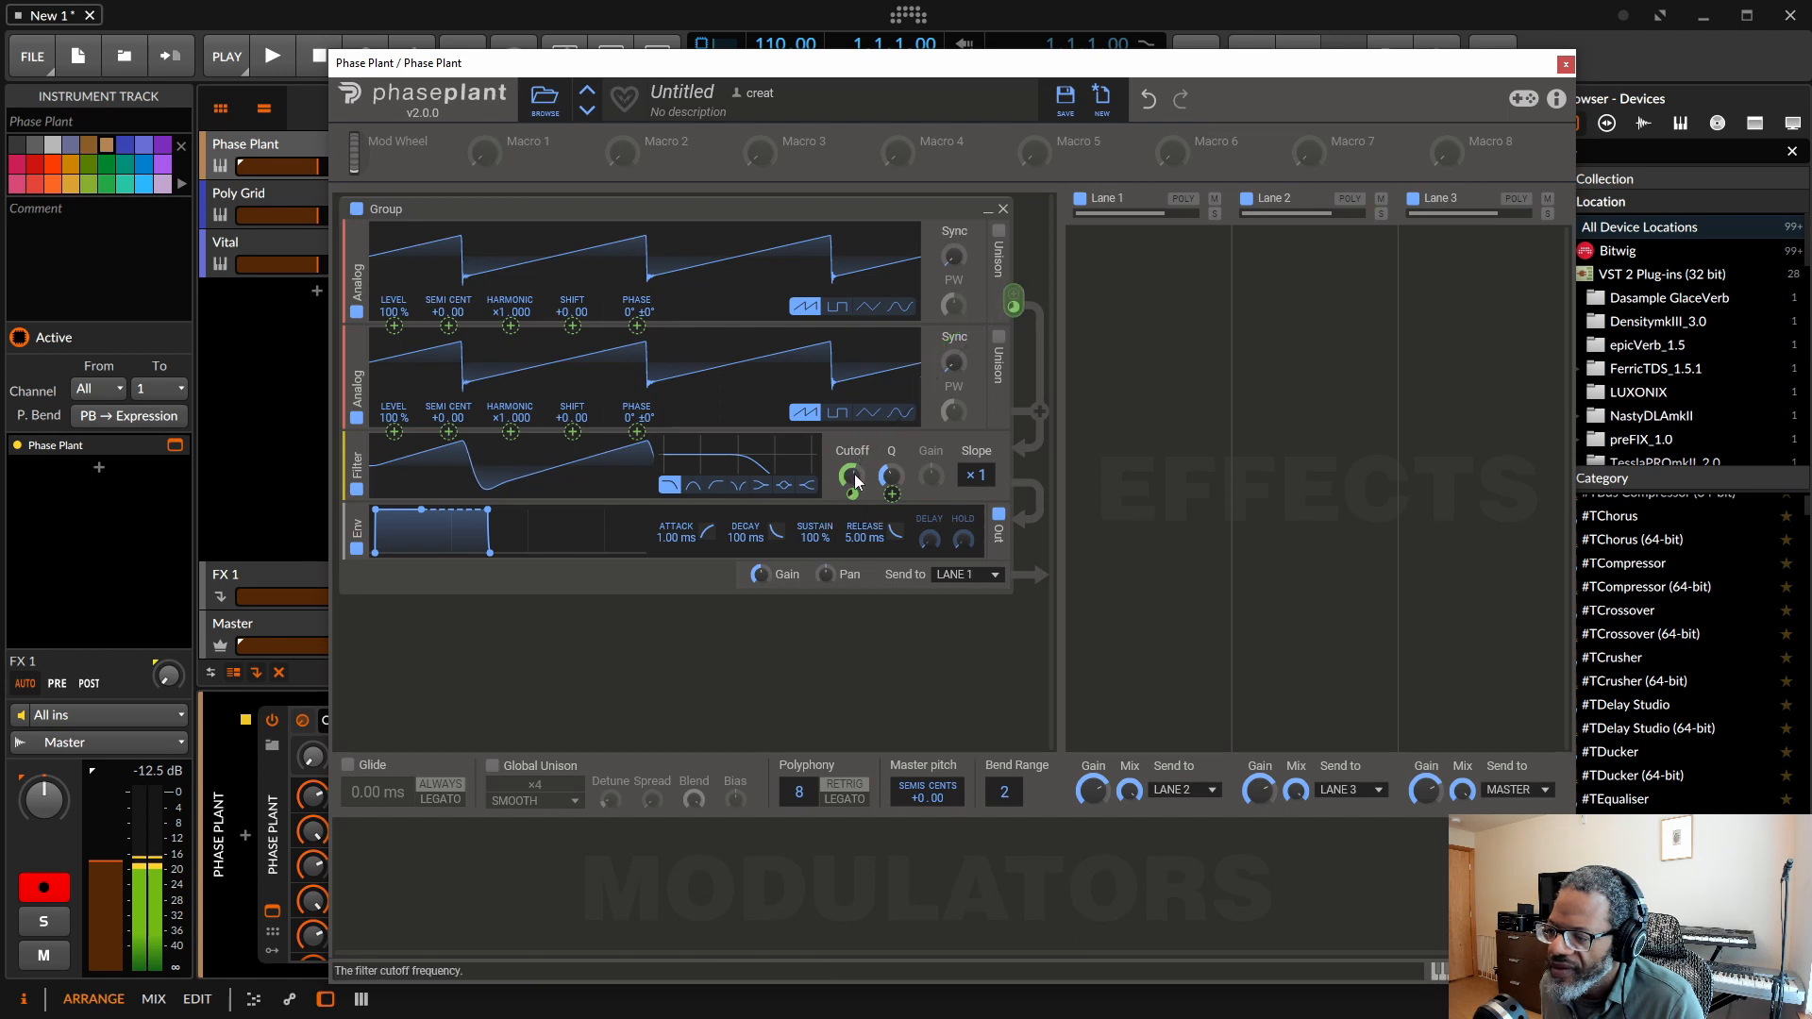
Adjust the filter's cutoff, raise its Q, and fine-tune the first Analog oscillator's cutoff modulation amount.
{"action": "left_click_drag", "start_coordinate": [850, 476], "coordinate": [850, 495]}
{"action": "left_click_drag", "start_coordinate": [1012, 307], "coordinate": [1013, 283]}
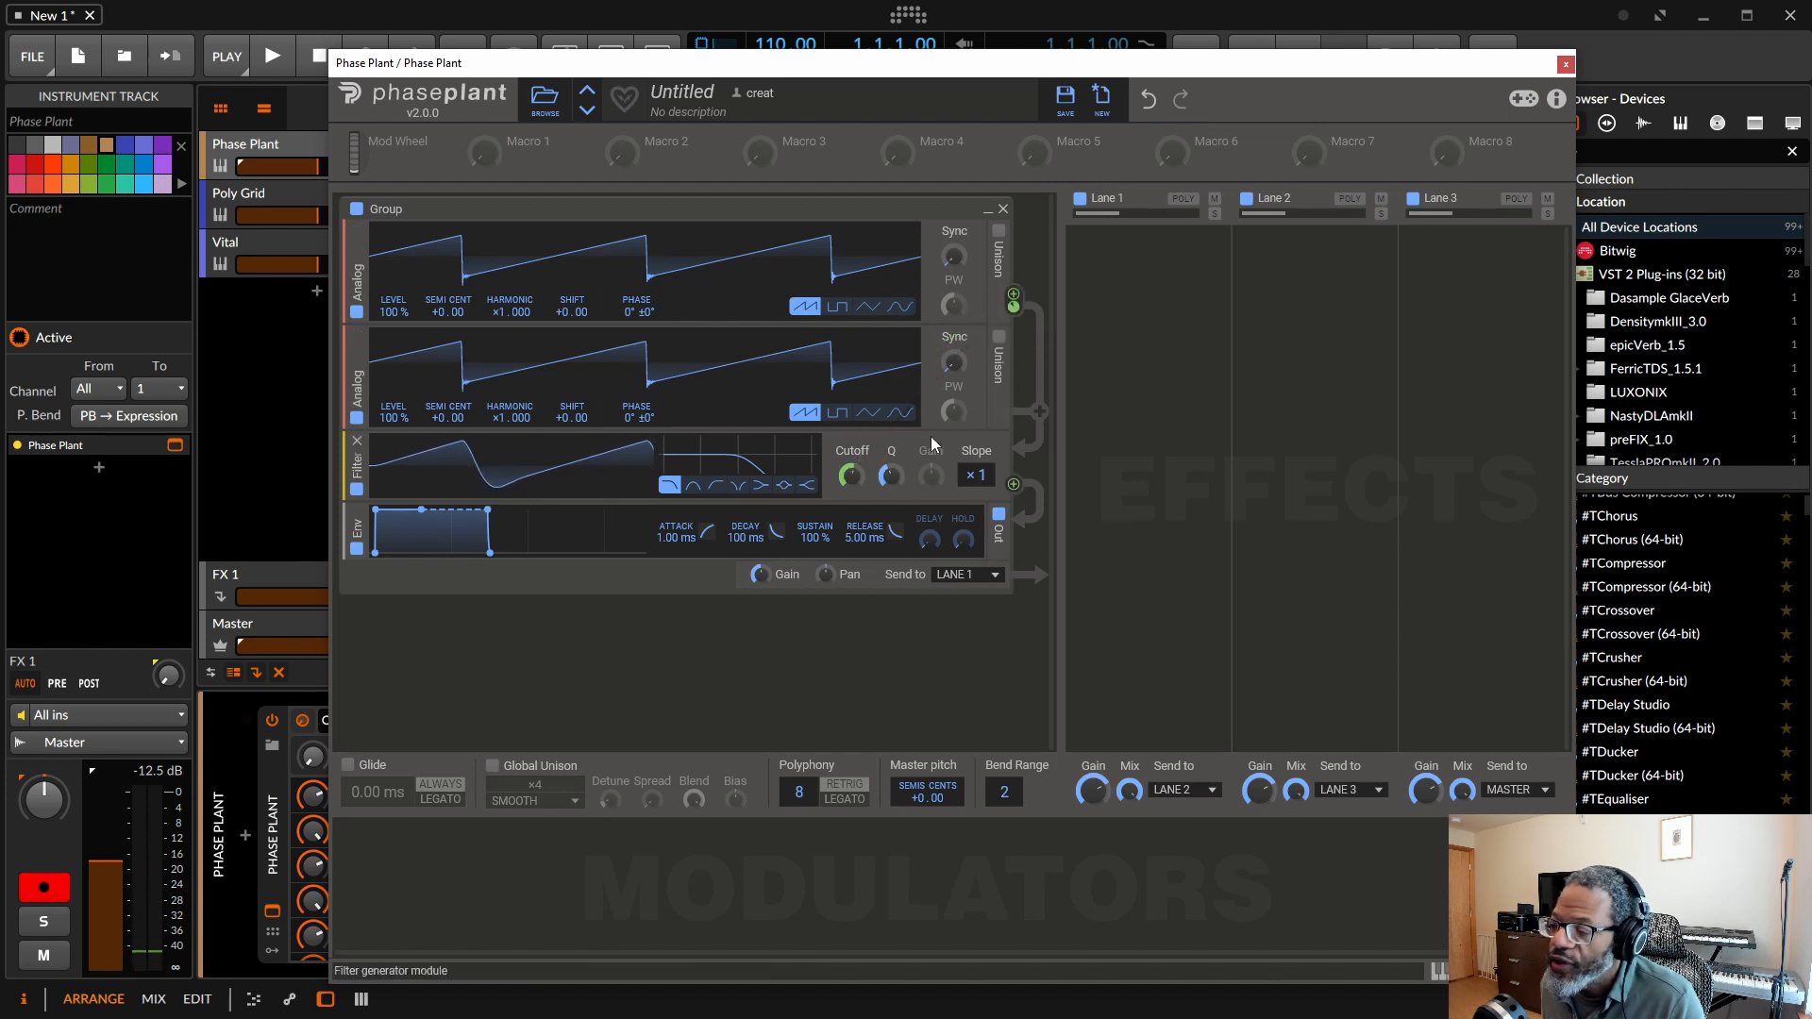
{"action": "left_click_drag", "start_coordinate": [893, 474], "coordinate": [892, 446]}
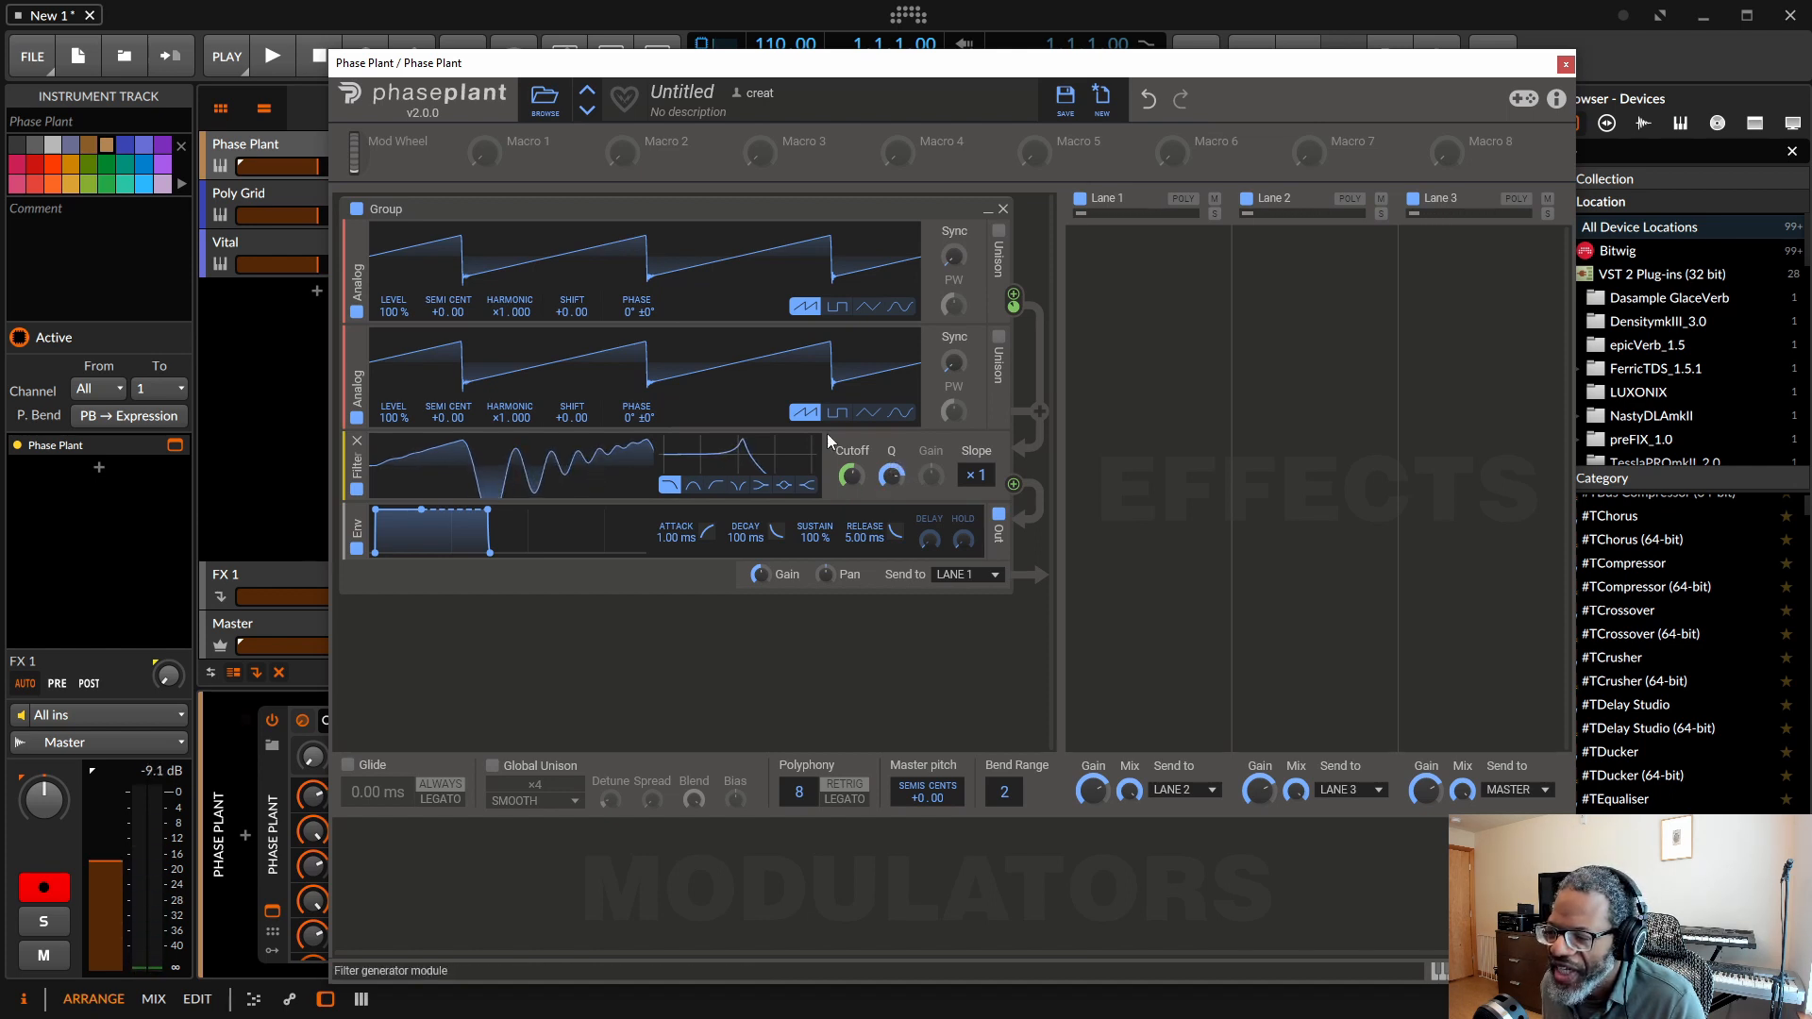
{"action": "mouse_move", "coordinate": [1012, 307]}
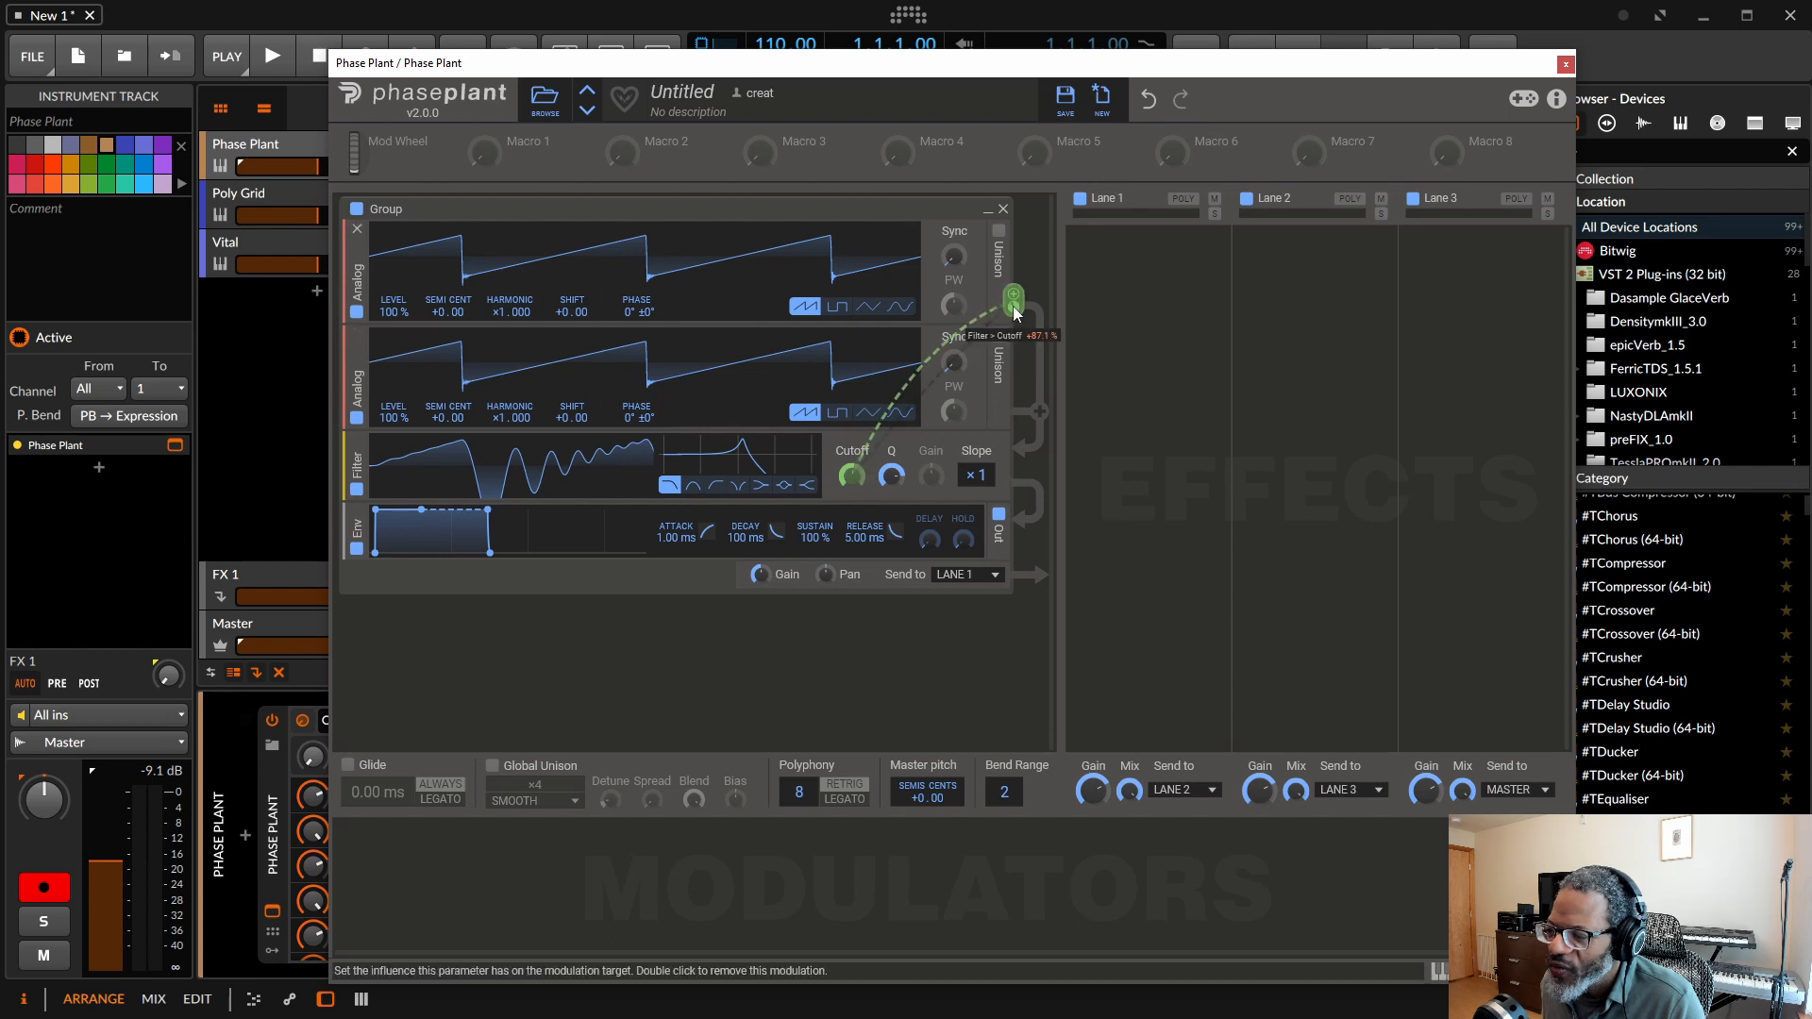
{"action": "mouse_move", "coordinate": [1013, 307]}
{"action": "left_mouse_down"}
{"action": "mouse_move", "coordinate": [1013, 463]}
{"action": "mouse_move", "coordinate": [1016, 313]}
{"action": "left_mouse_up"}
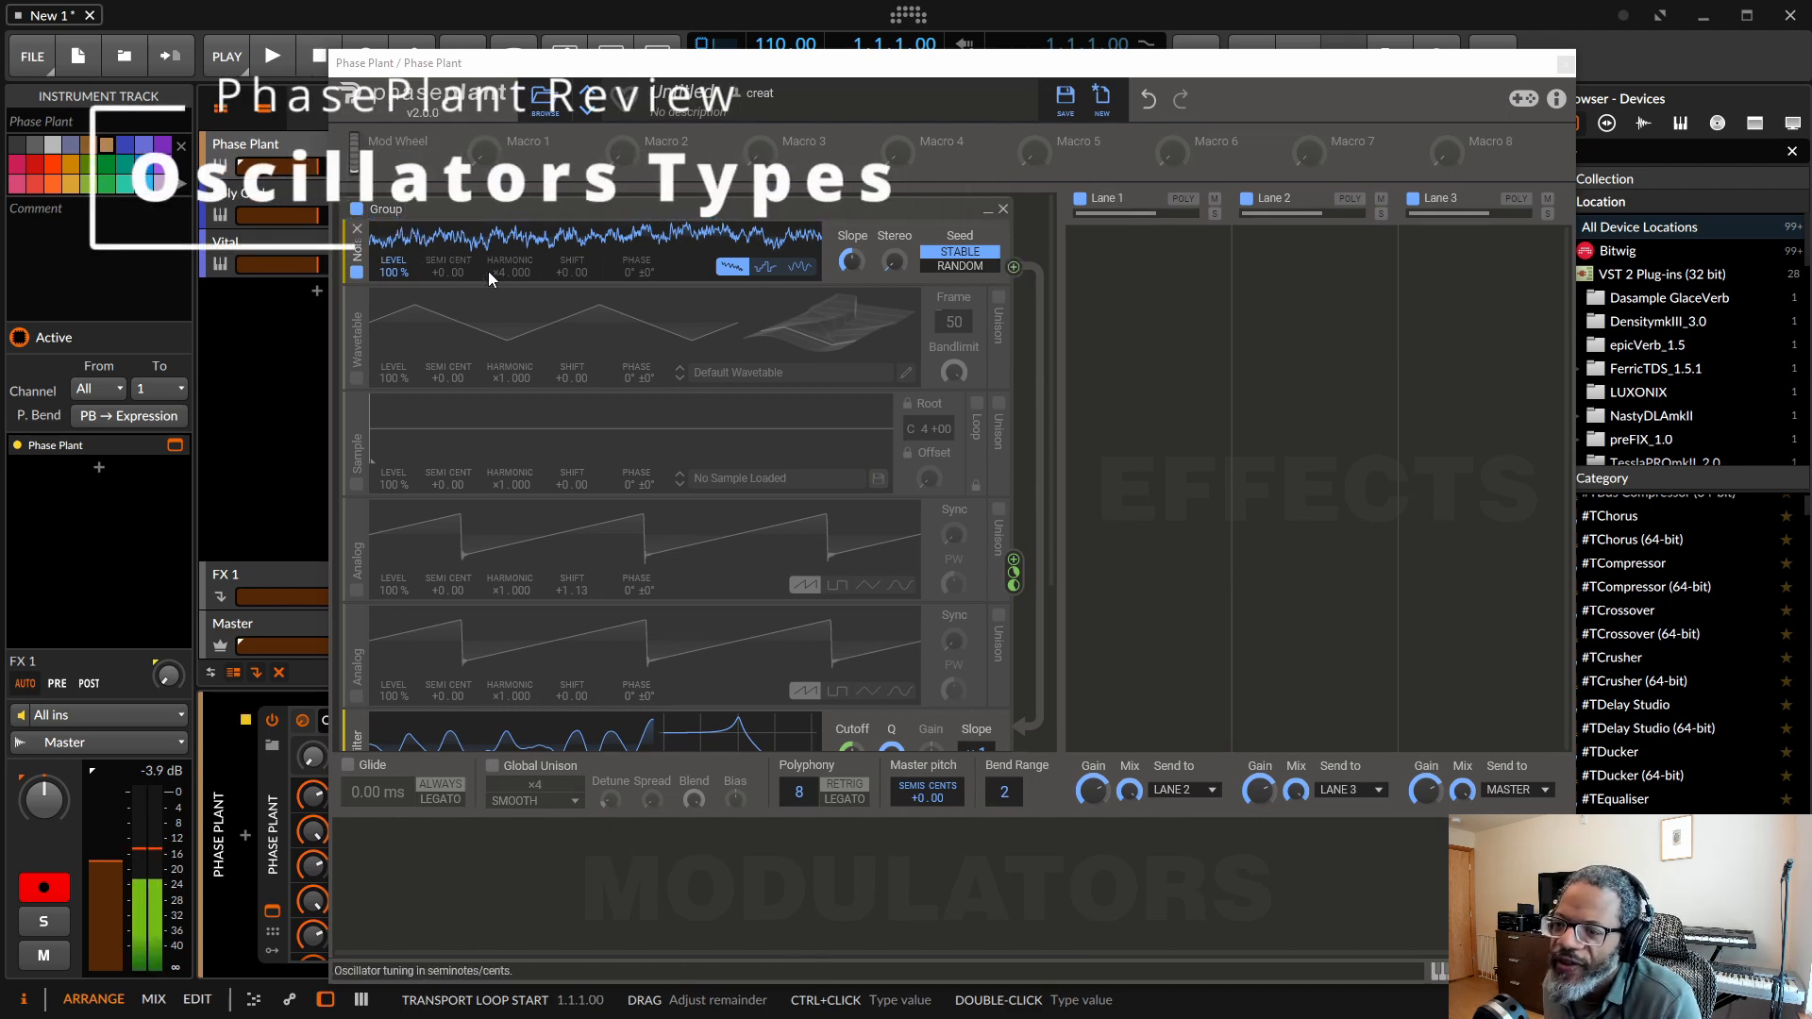
Try the Noise generator's second noise type, and set it to key tracked smooth noise.
{"action": "left_click", "coordinate": [767, 268]}
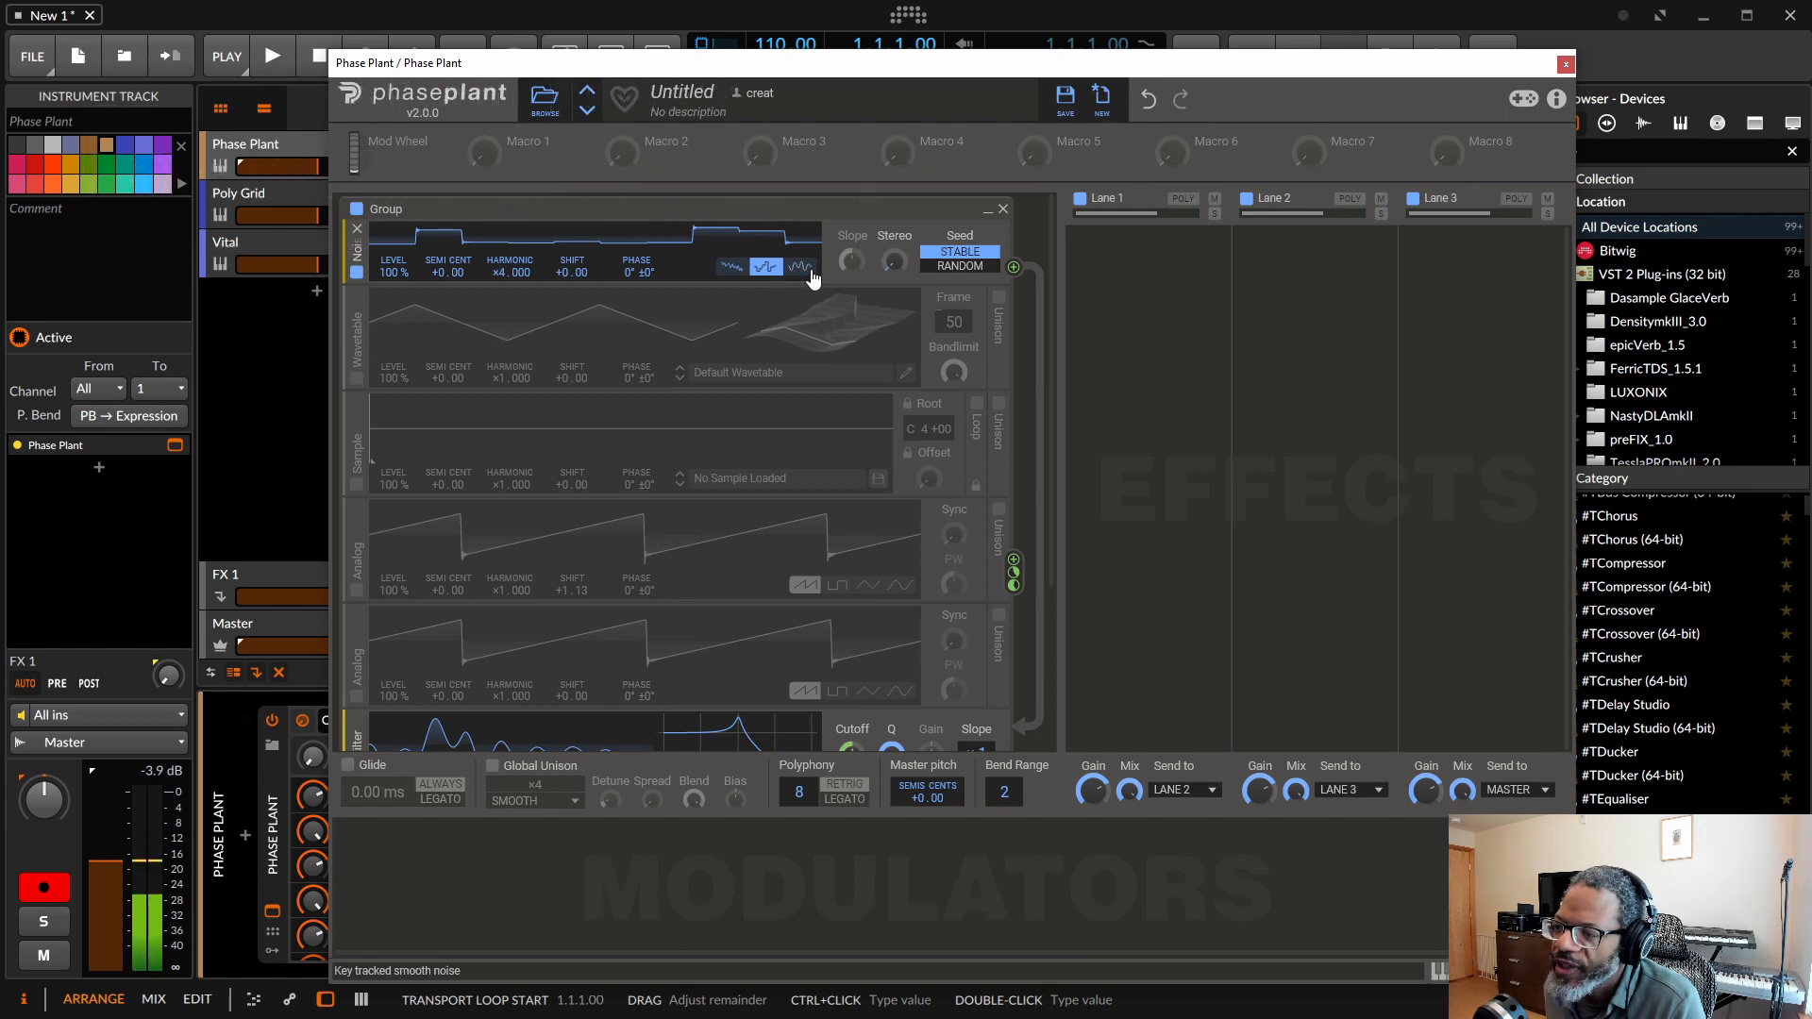
{"action": "left_click", "coordinate": [810, 272]}
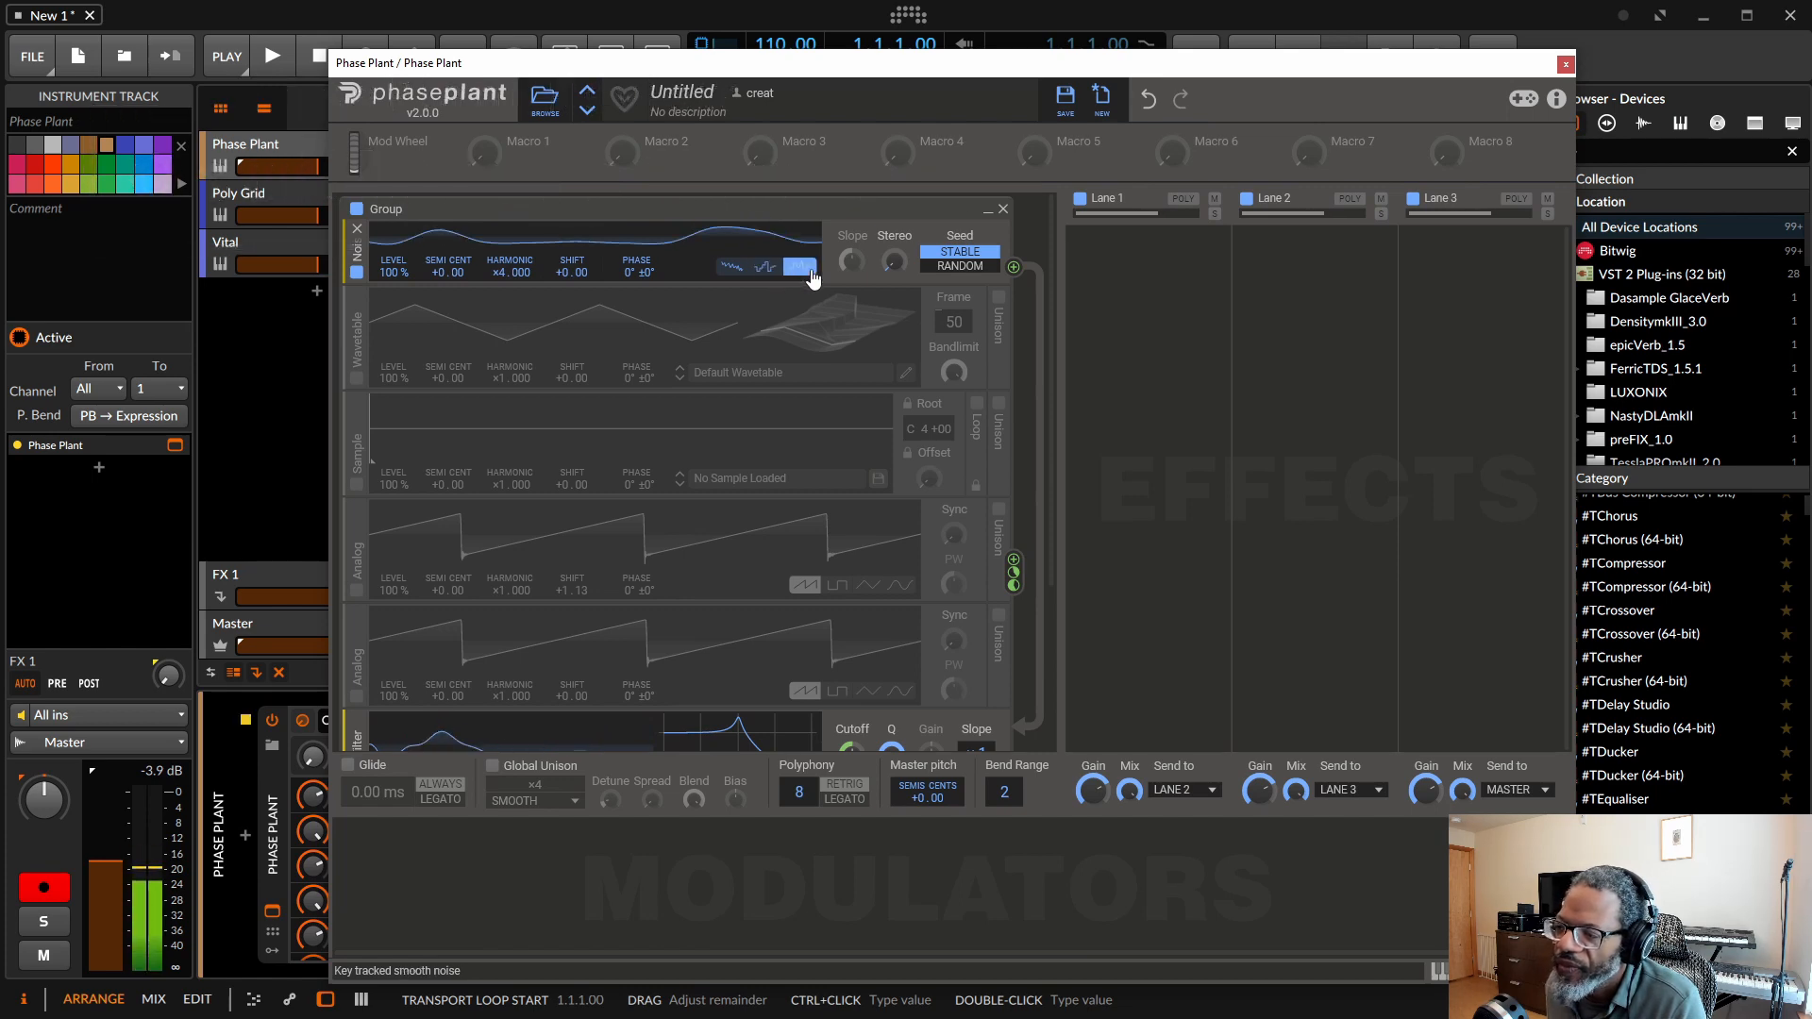
Disable the Noise generator, enable the Wavetable generator, and set its frame to 150.
{"action": "left_click", "coordinate": [357, 272]}
{"action": "left_click", "coordinate": [357, 378]}
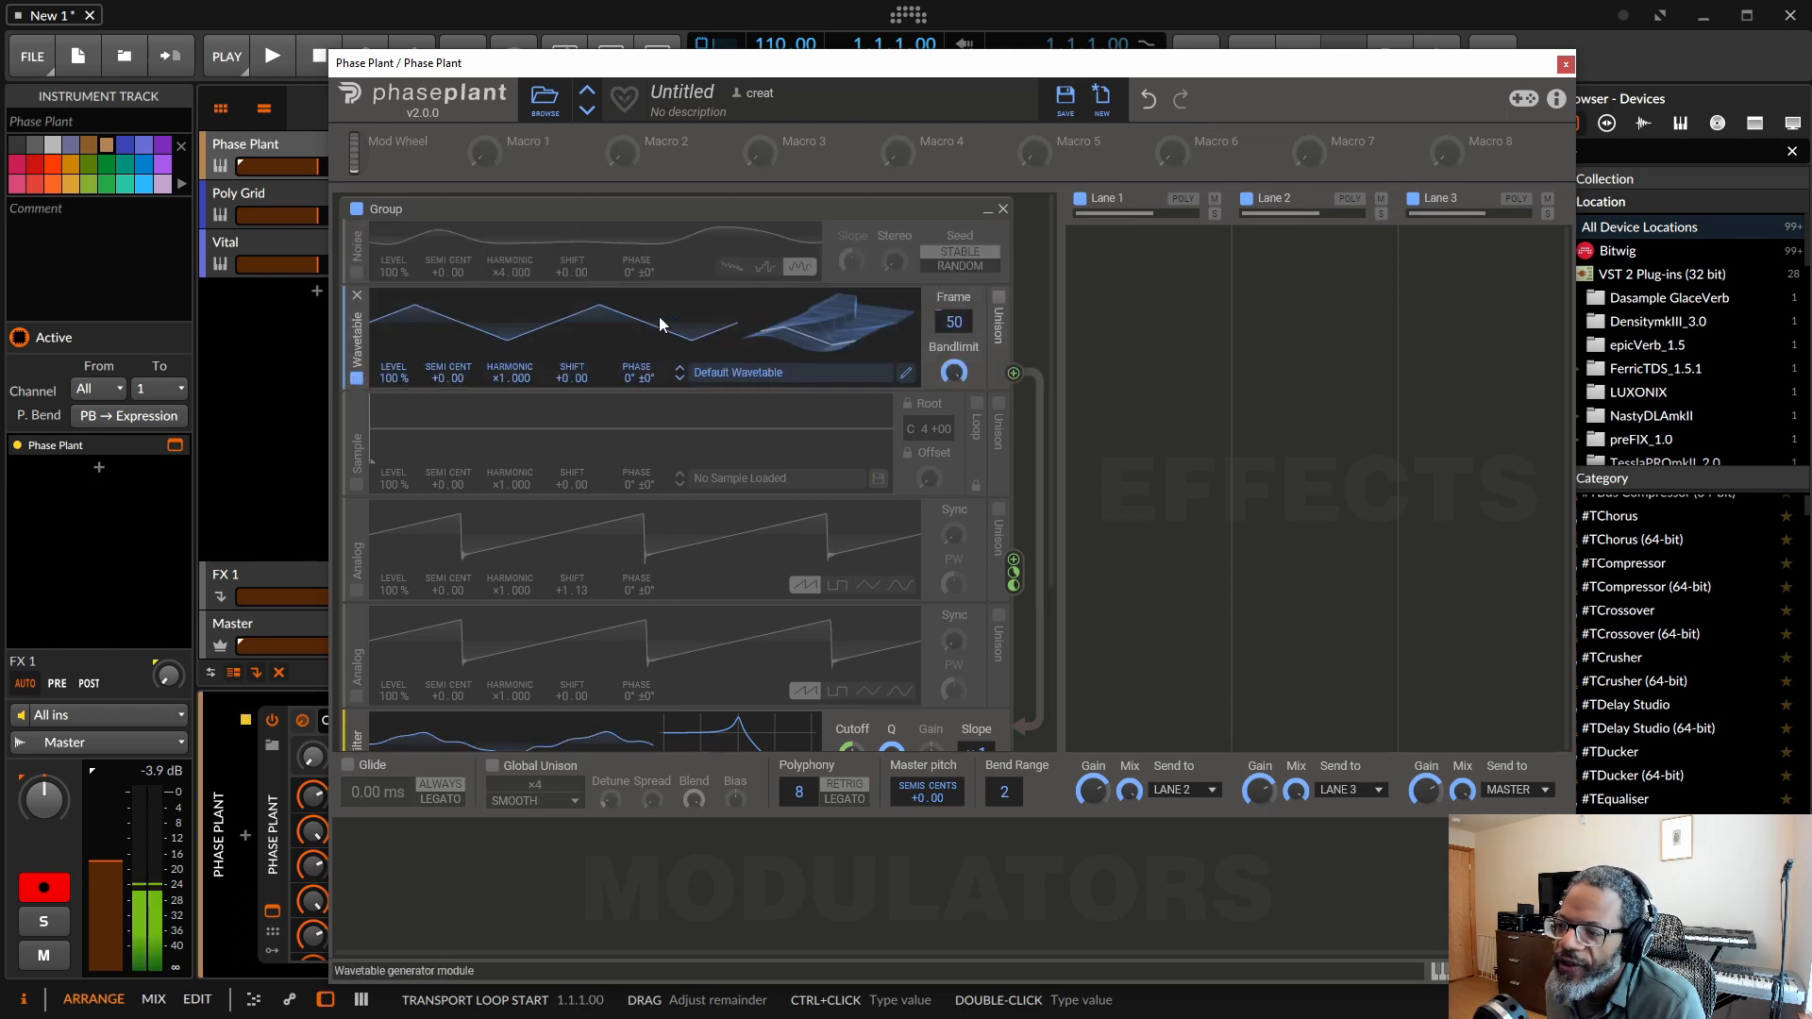
{"action": "left_click_drag", "start_coordinate": [791, 354], "coordinate": [790, 260]}
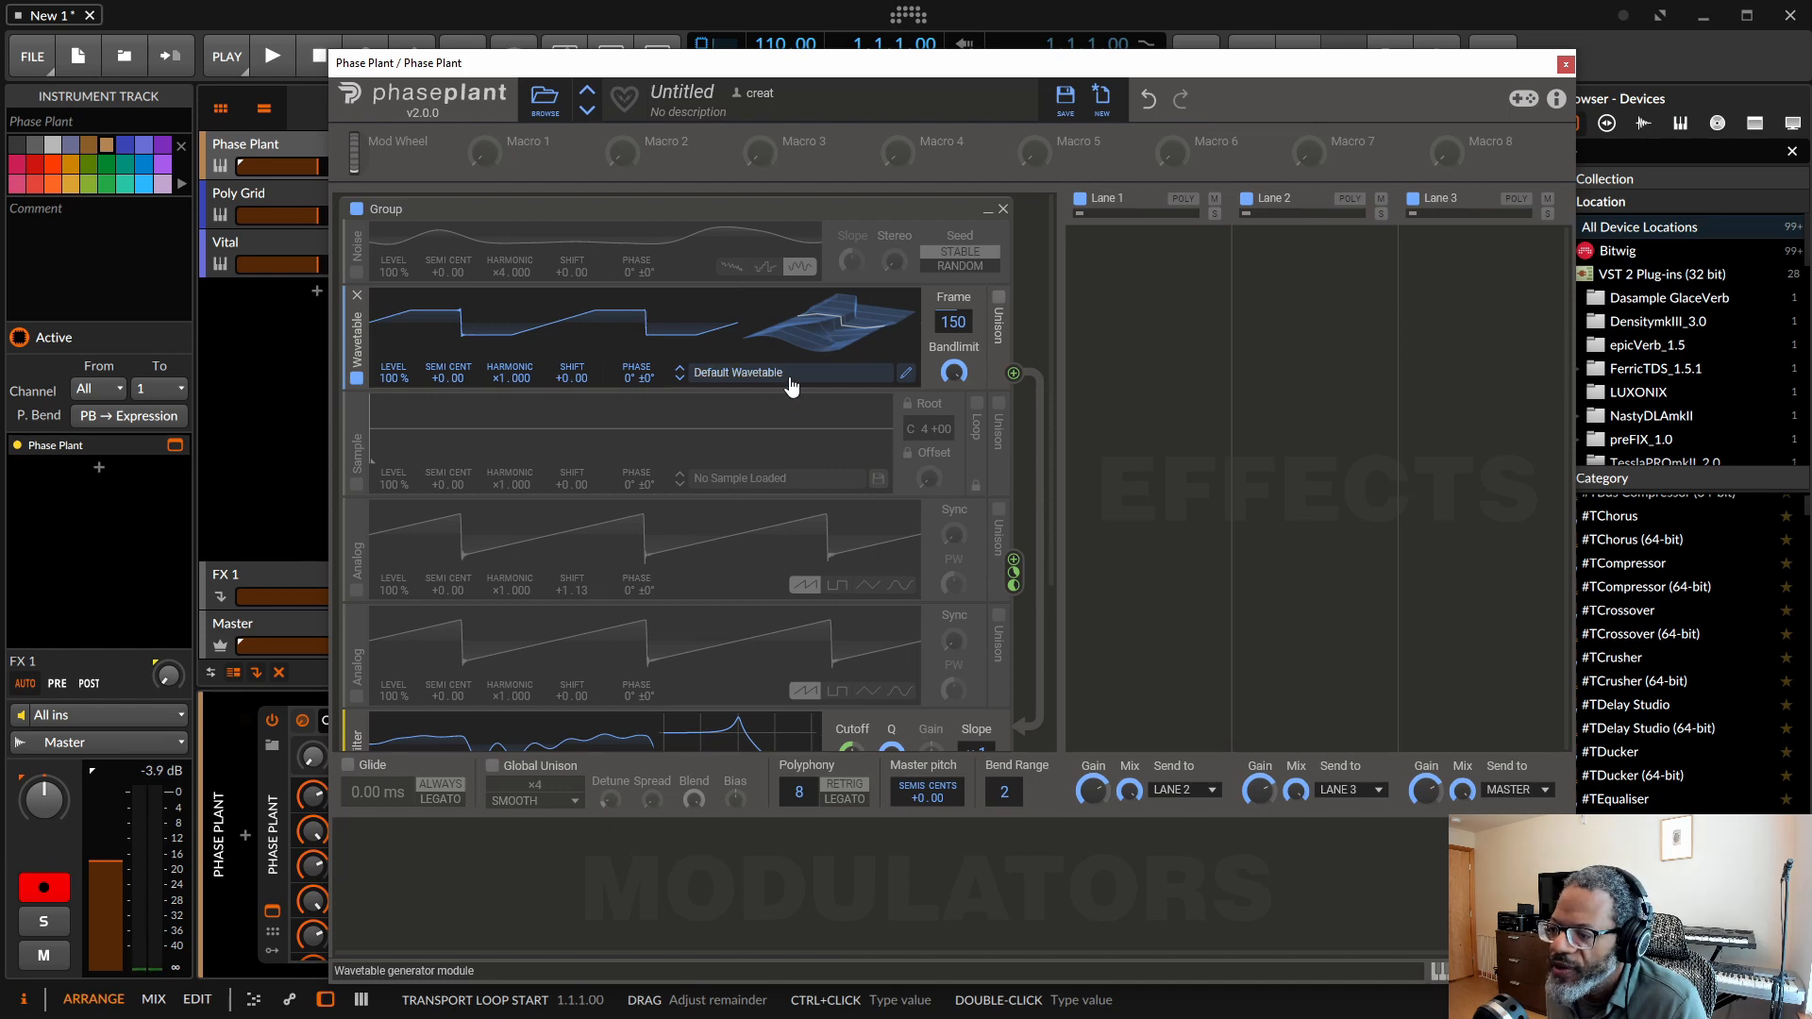
Browse the factory wavetables for the Wavetable generator, viewing the Noisy category without loading one.
{"action": "left_click", "coordinate": [789, 375]}
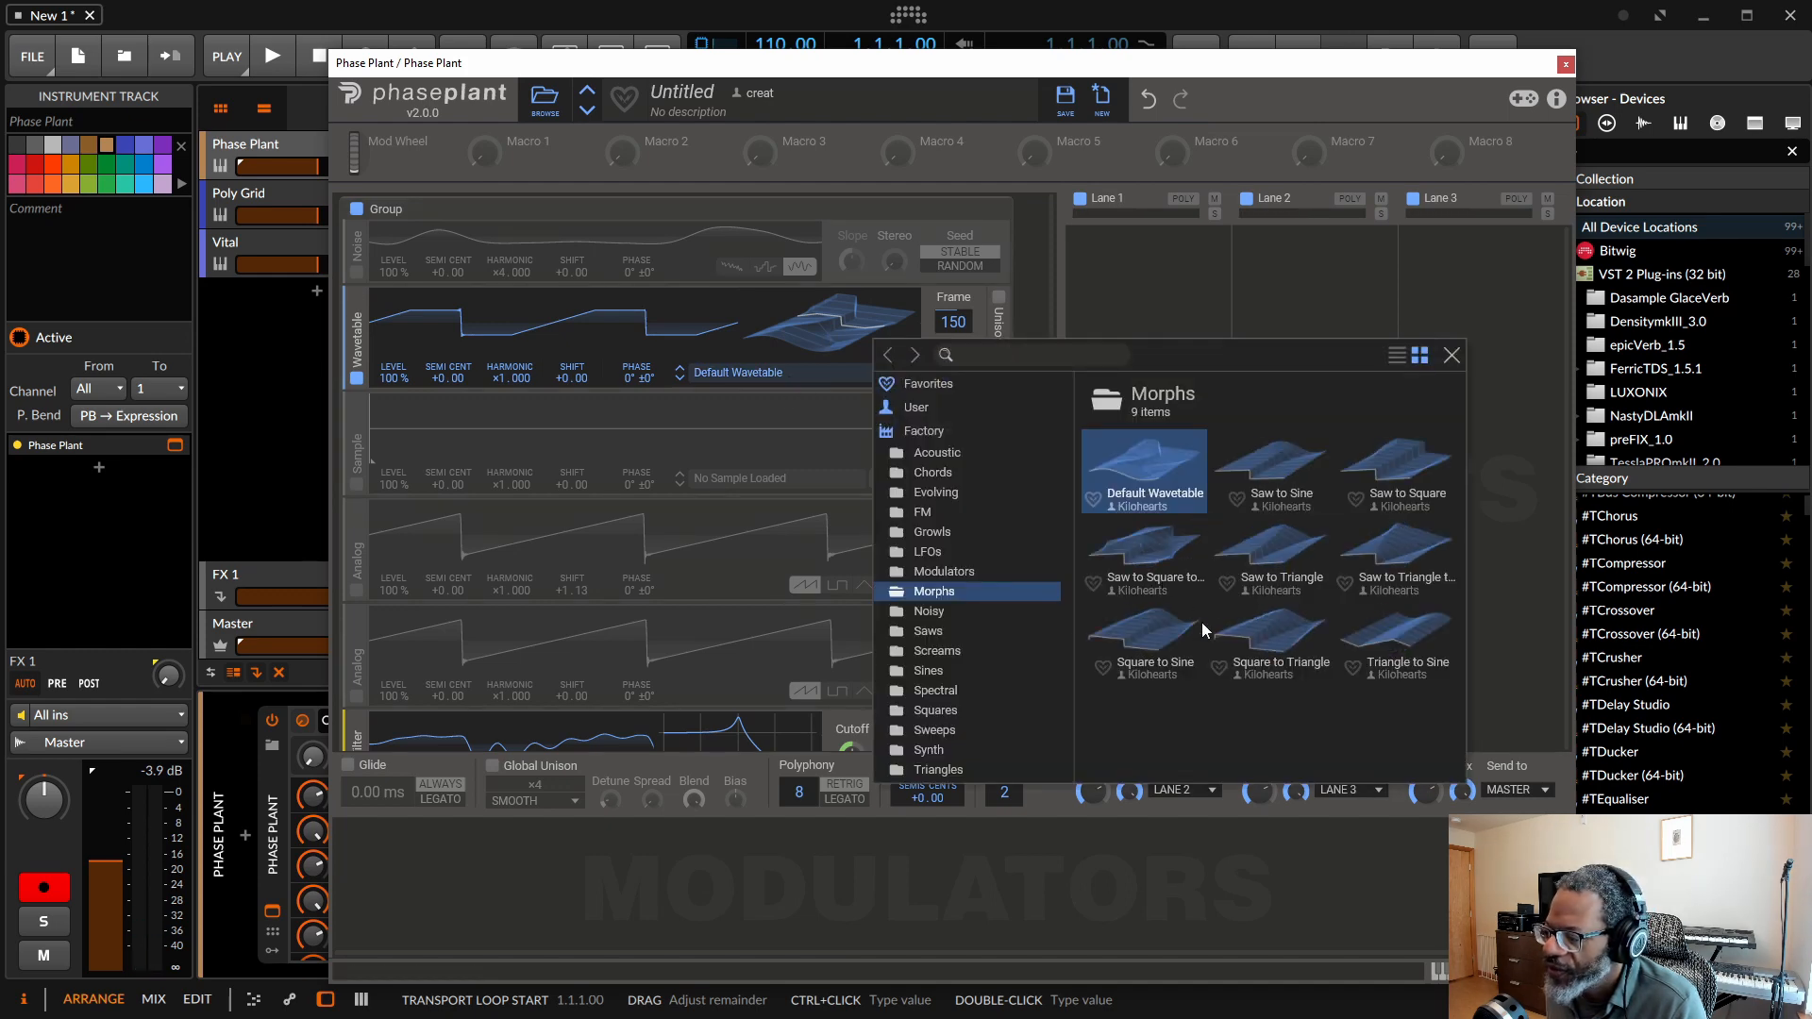
{"action": "left_click", "coordinate": [915, 611]}
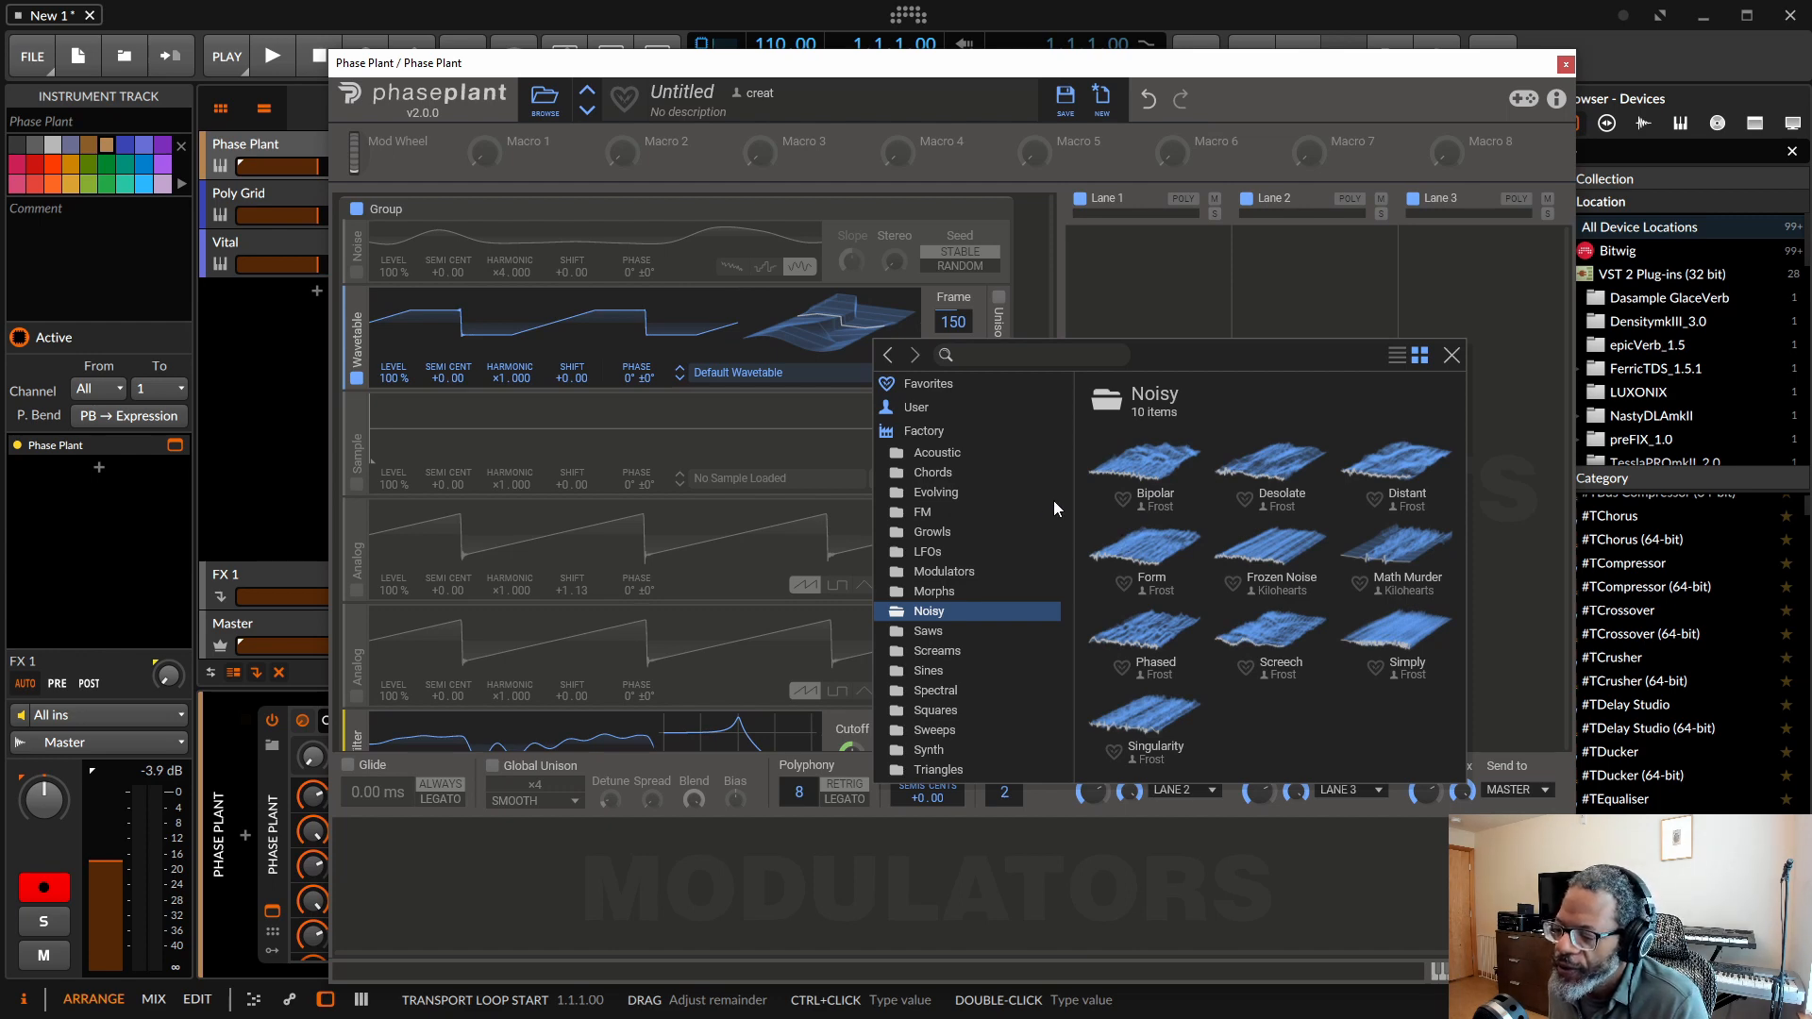
{"action": "left_click", "coordinate": [1451, 356]}
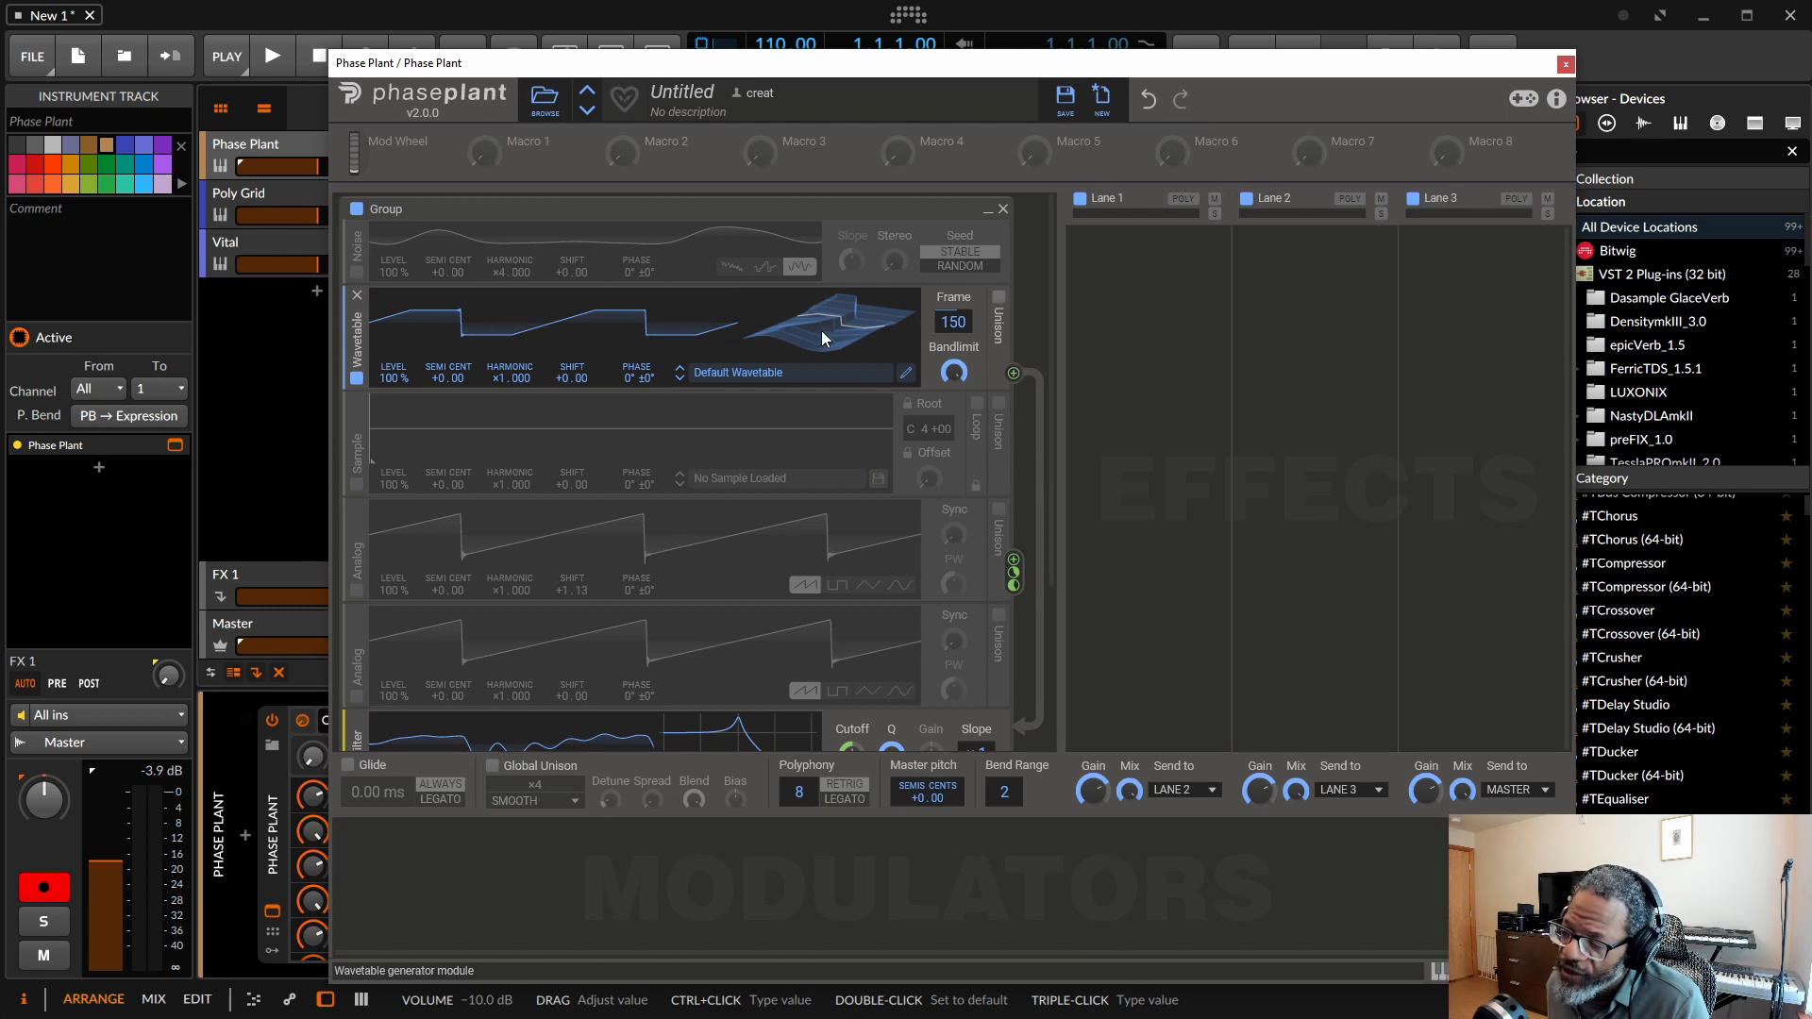
Try adjusting the Wavetable generator's bandlimit.
{"action": "scroll", "coordinate": [824, 326], "scroll_direction": "down", "scroll_amount": 3}
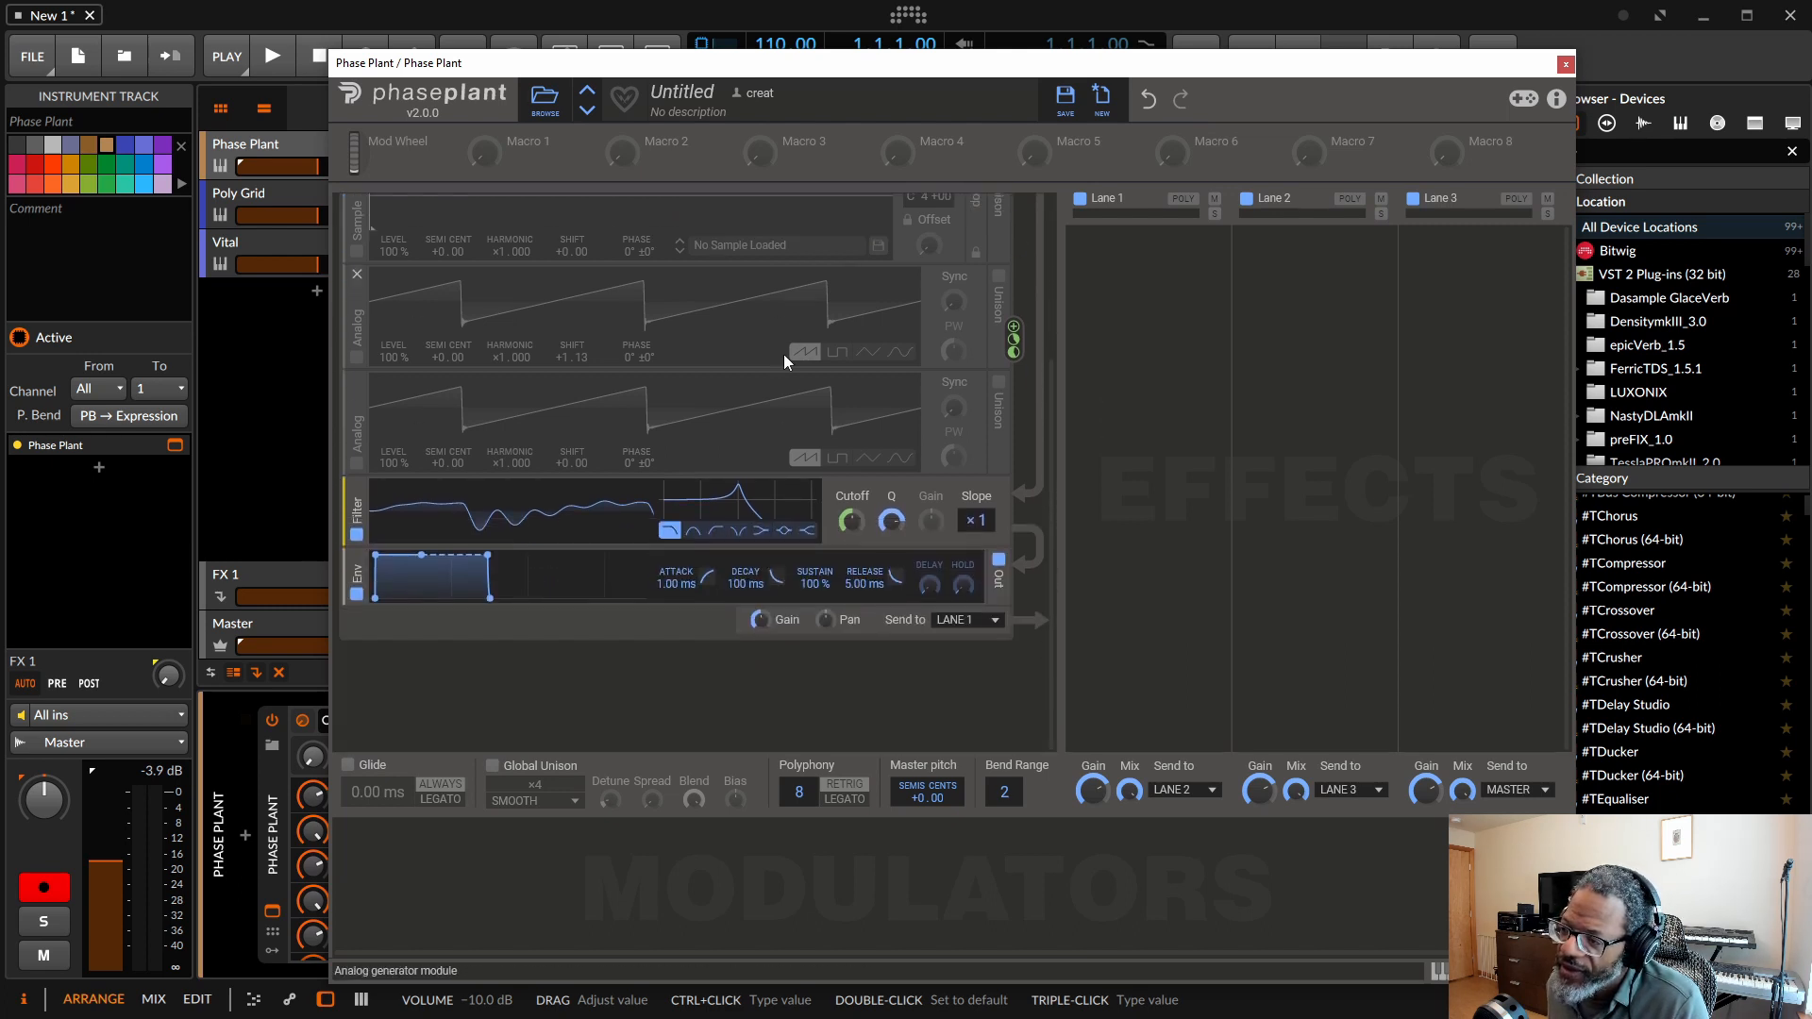
{"action": "scroll", "coordinate": [783, 354], "scroll_direction": "up", "scroll_amount": 3}
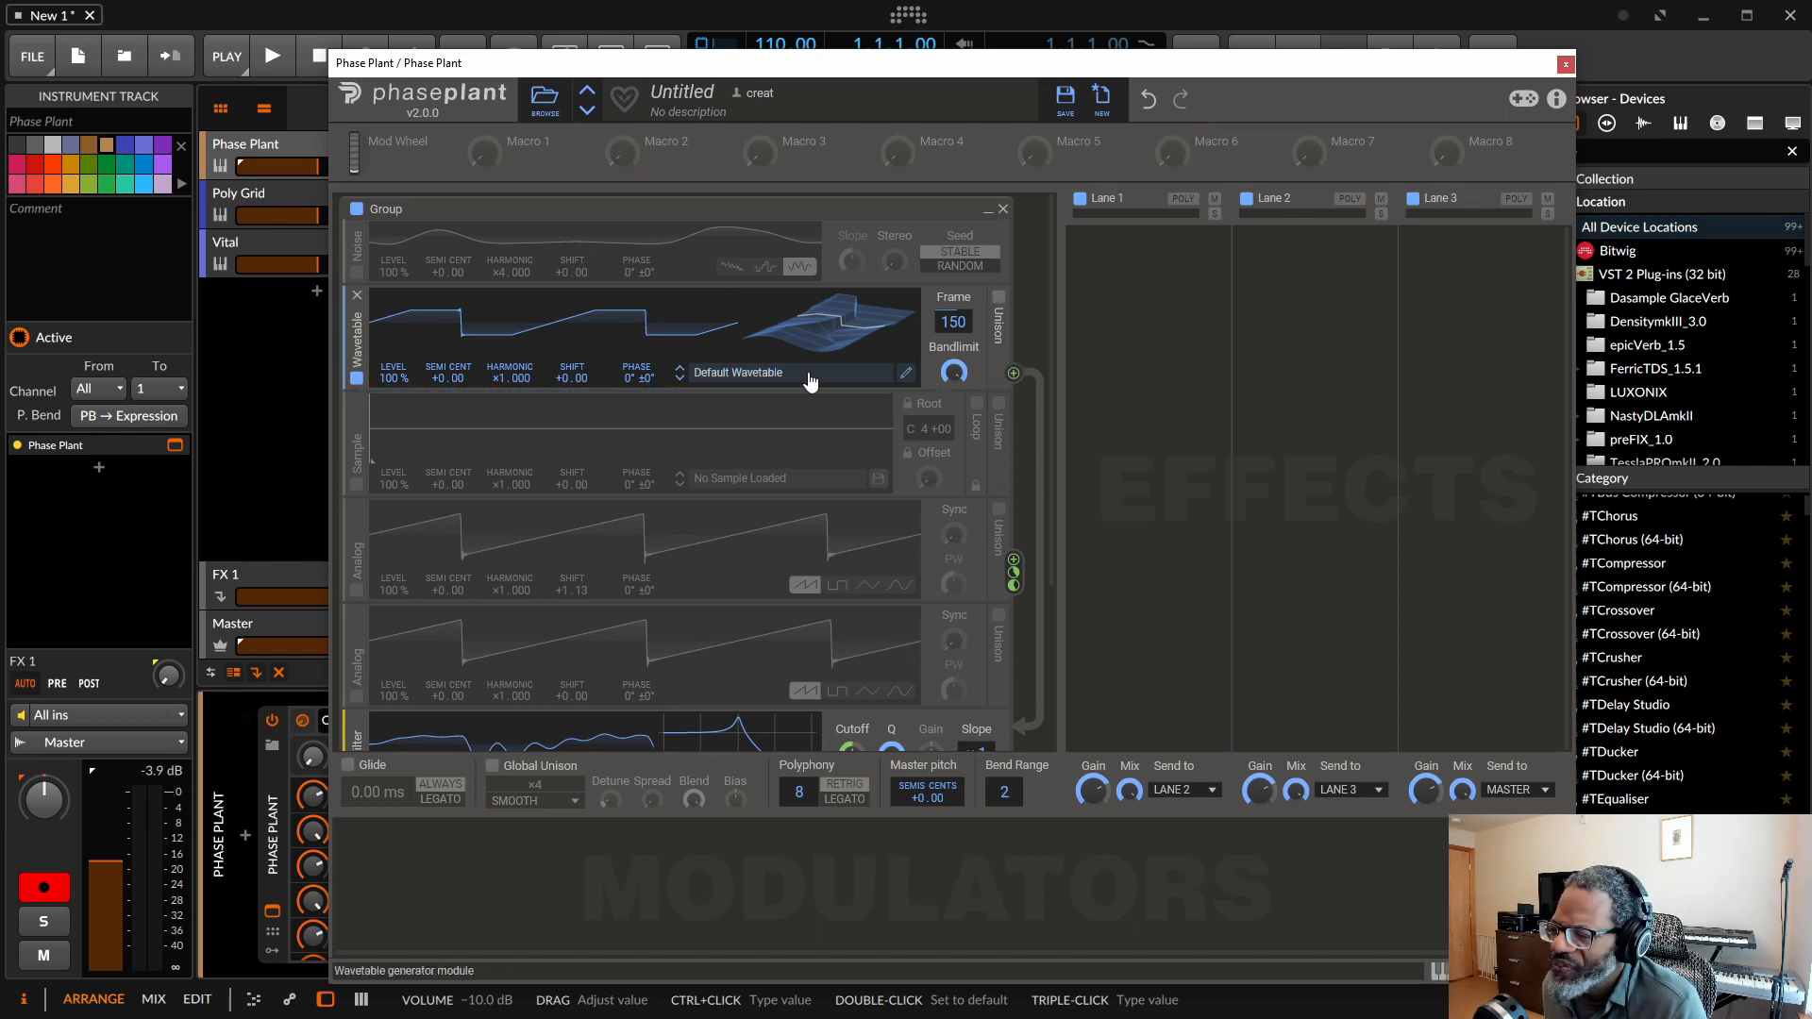
{"action": "left_click_drag", "start_coordinate": [955, 373], "coordinate": [955, 396]}
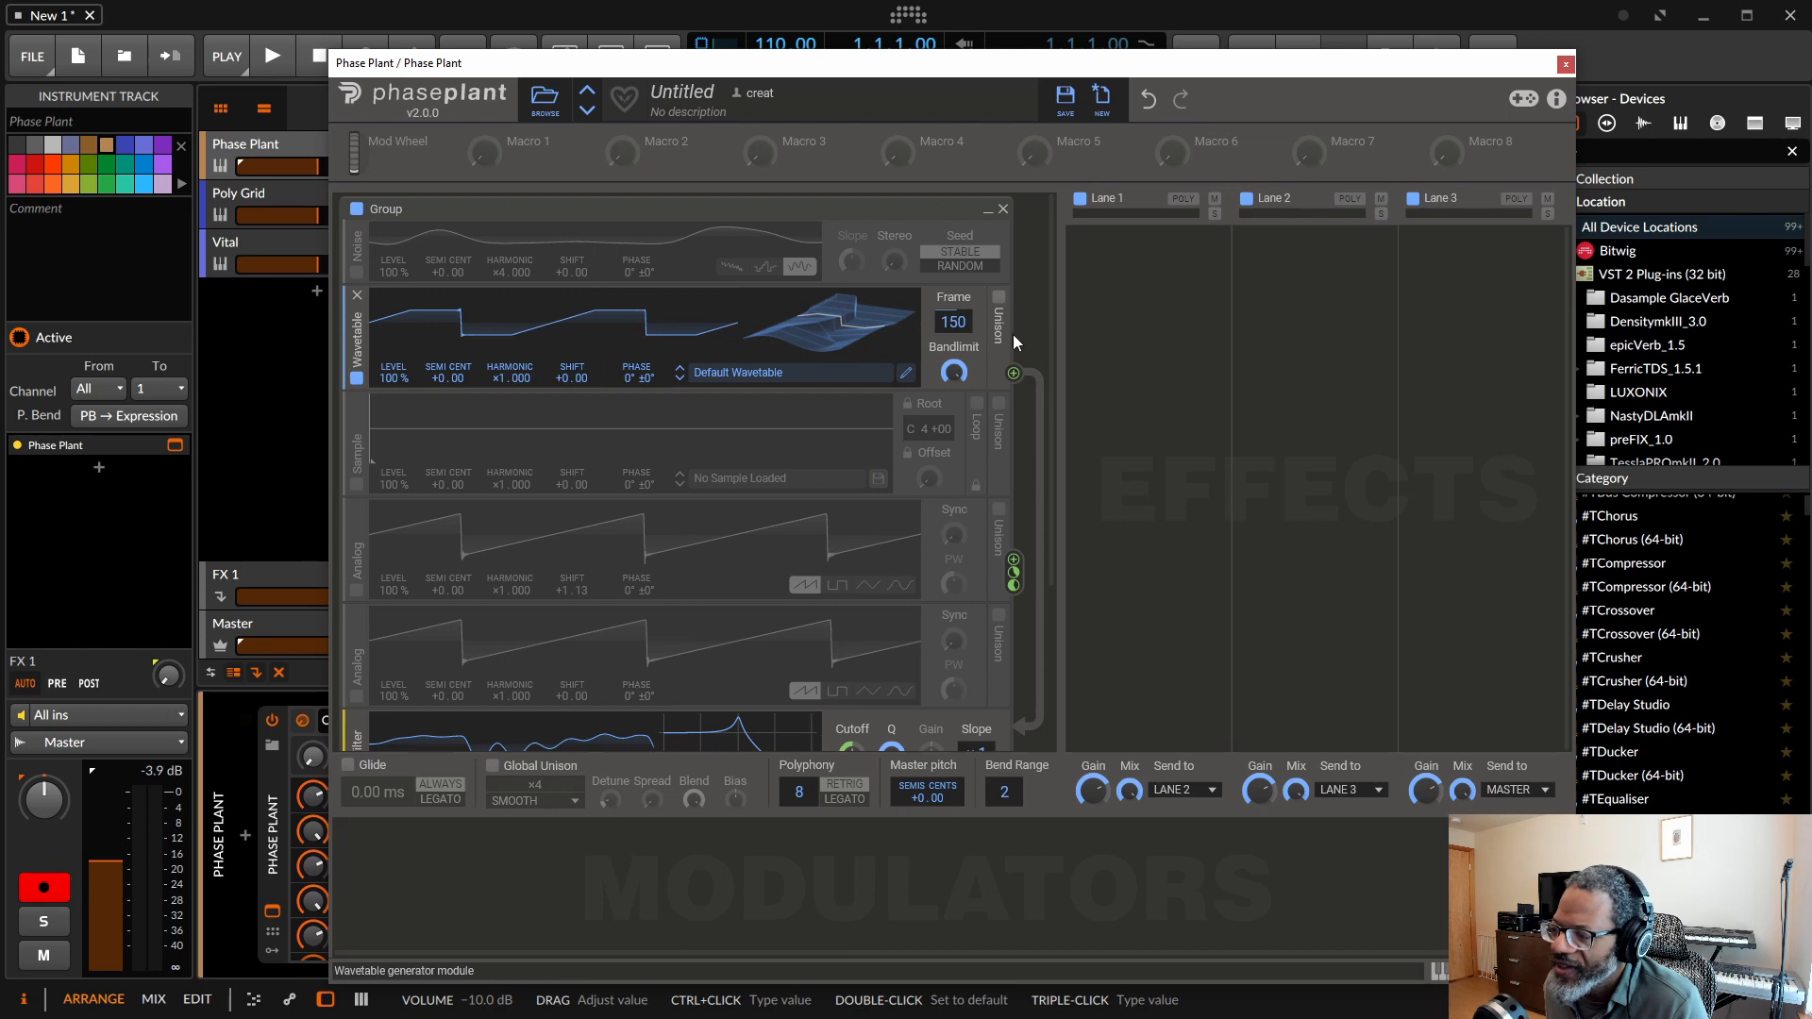
Enable unison on the Wavetable generator and raise its spread.
{"action": "left_click", "coordinate": [999, 300]}
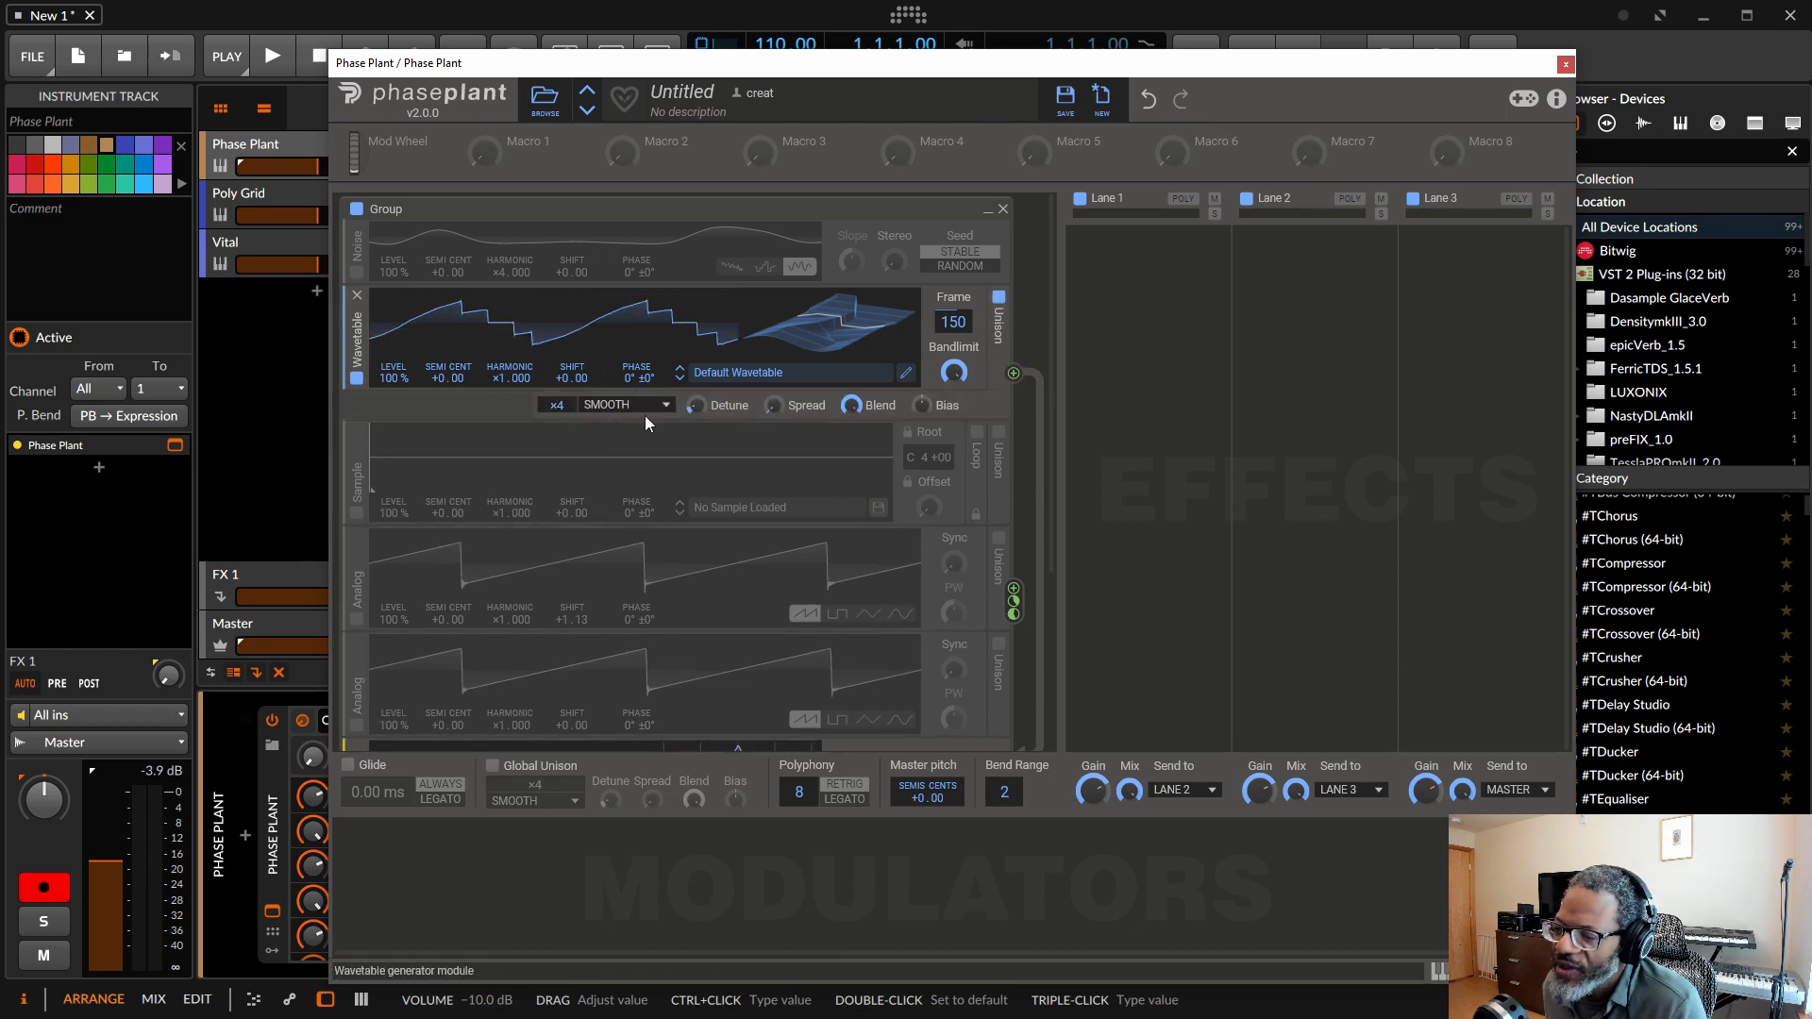
{"action": "left_click_drag", "start_coordinate": [779, 402], "coordinate": [780, 358]}
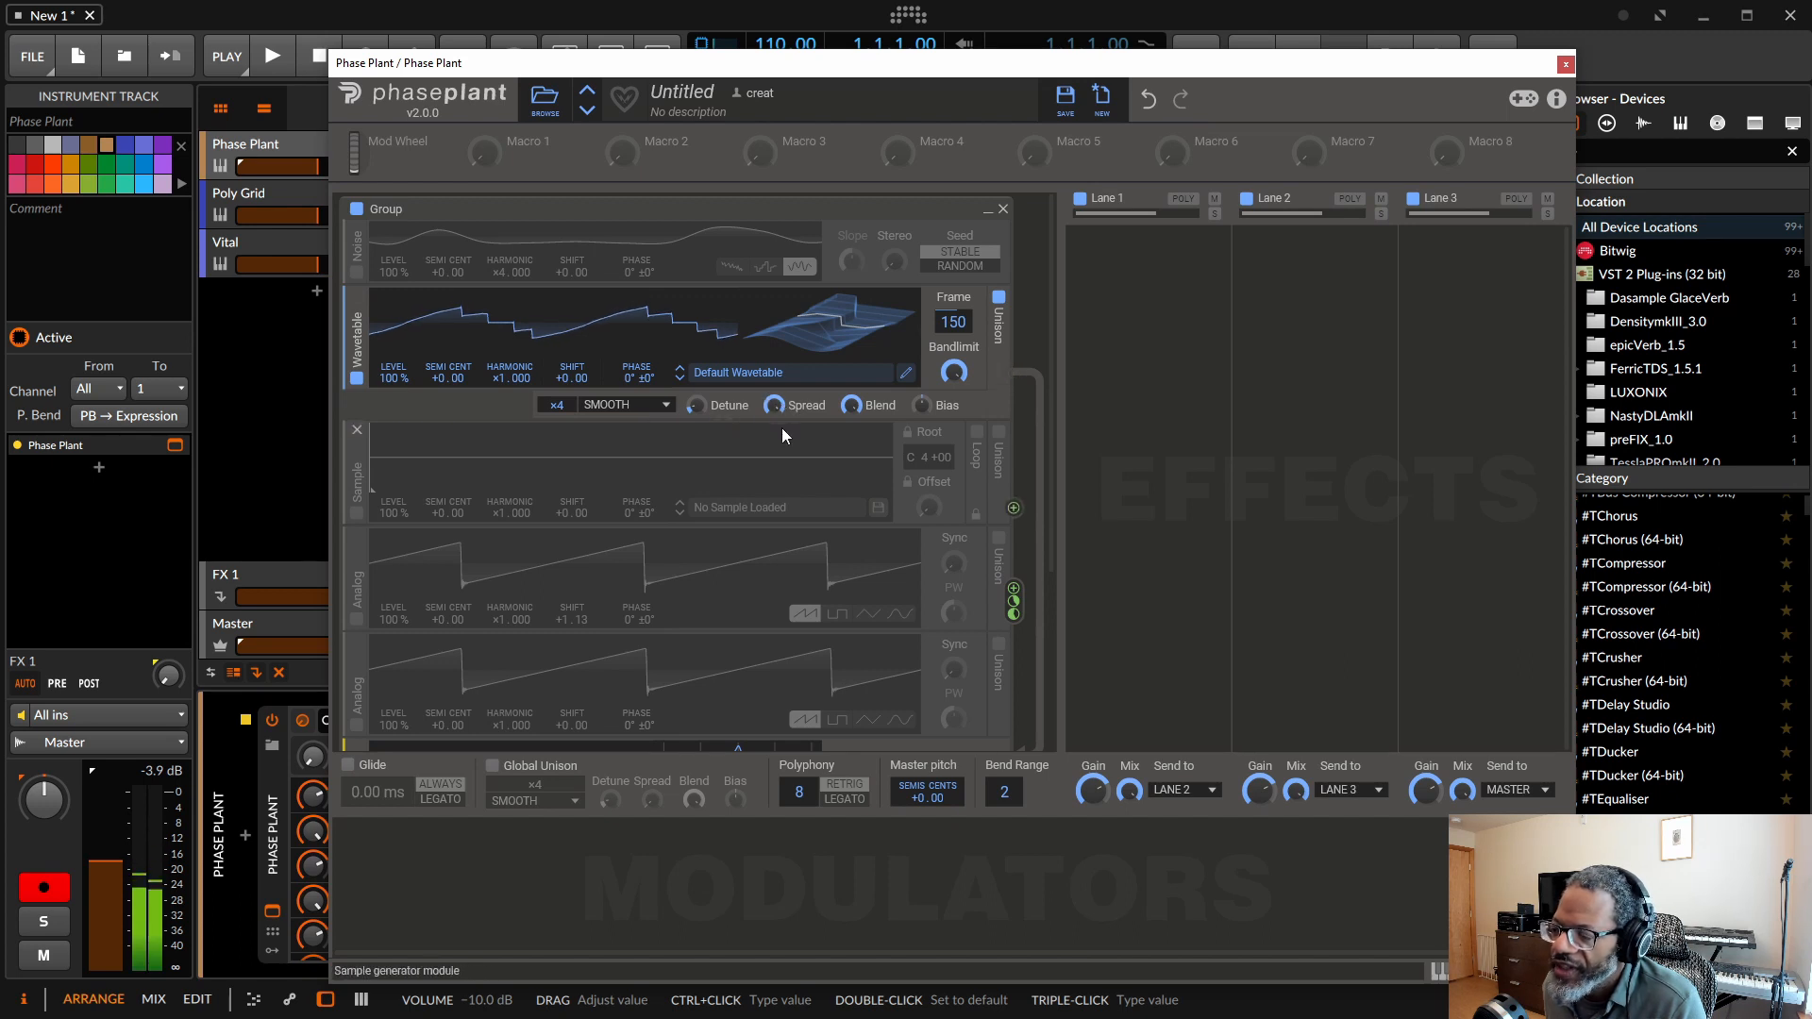
Try the Synthetic, Freq Stack and Pitch Stack unison modes on the Wavetable generator.
{"action": "left_click", "coordinate": [624, 408]}
{"action": "left_click", "coordinate": [643, 465]}
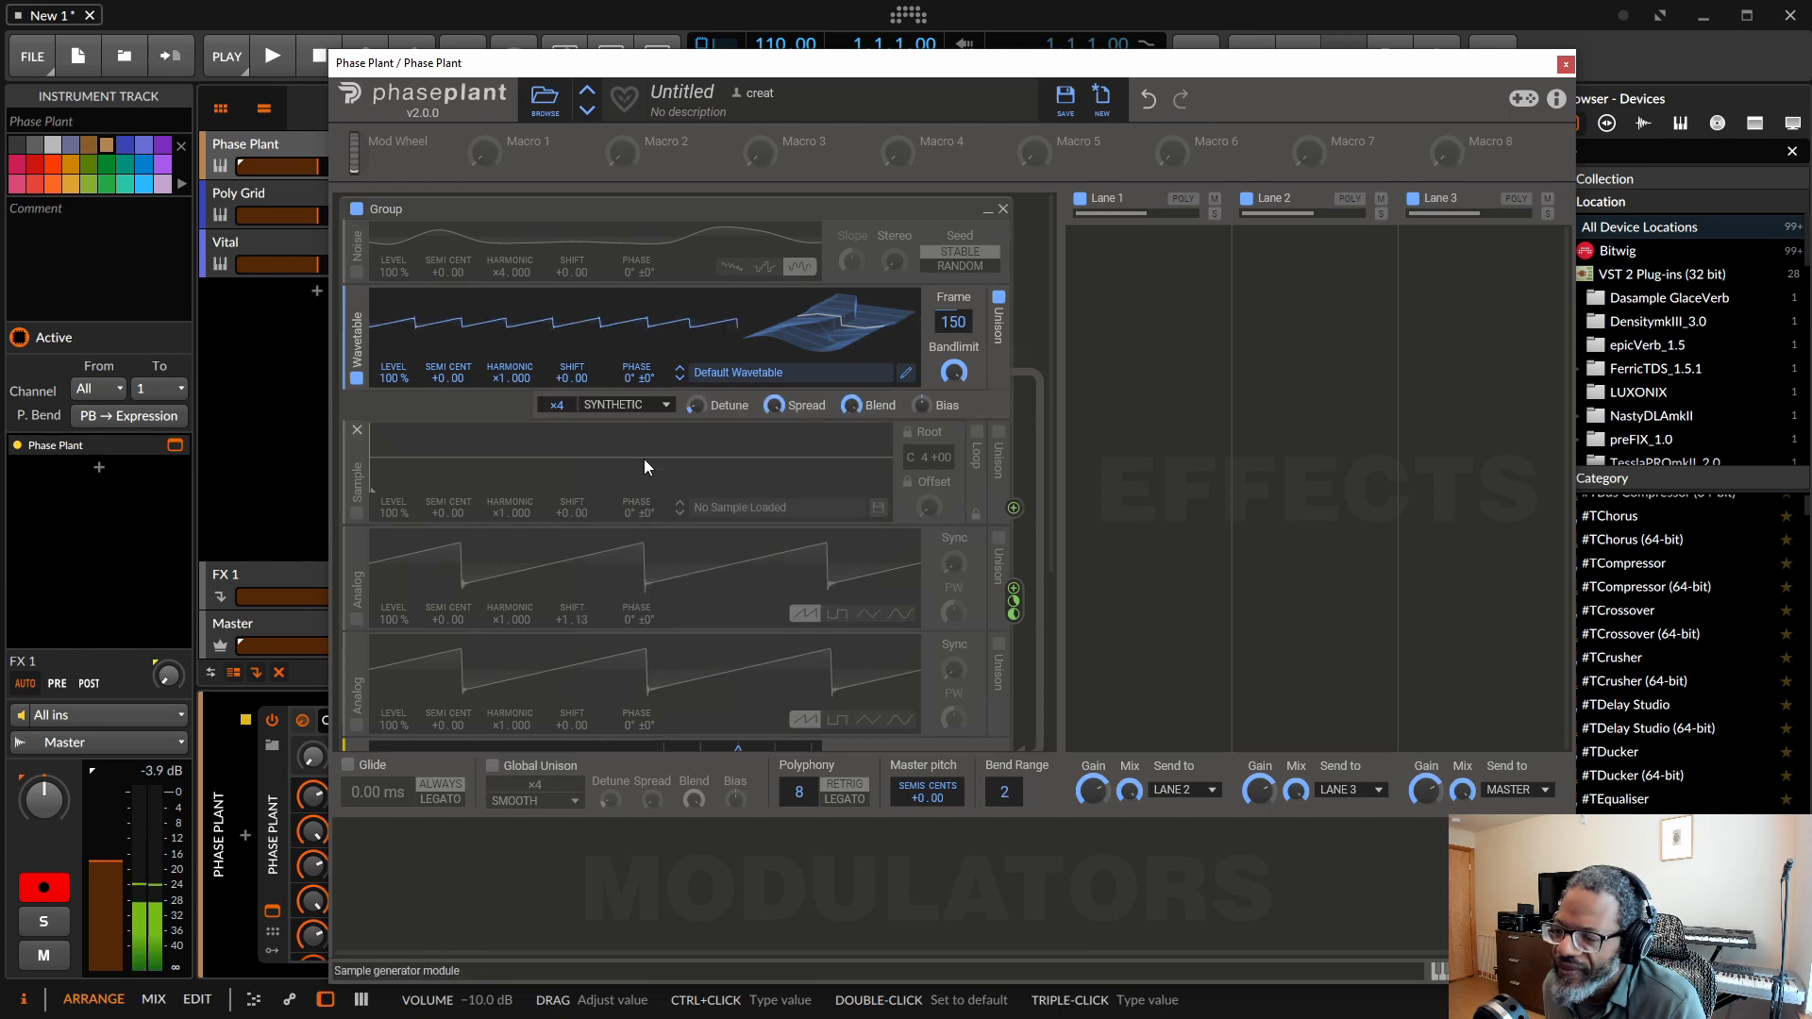
{"action": "left_click", "coordinate": [636, 406]}
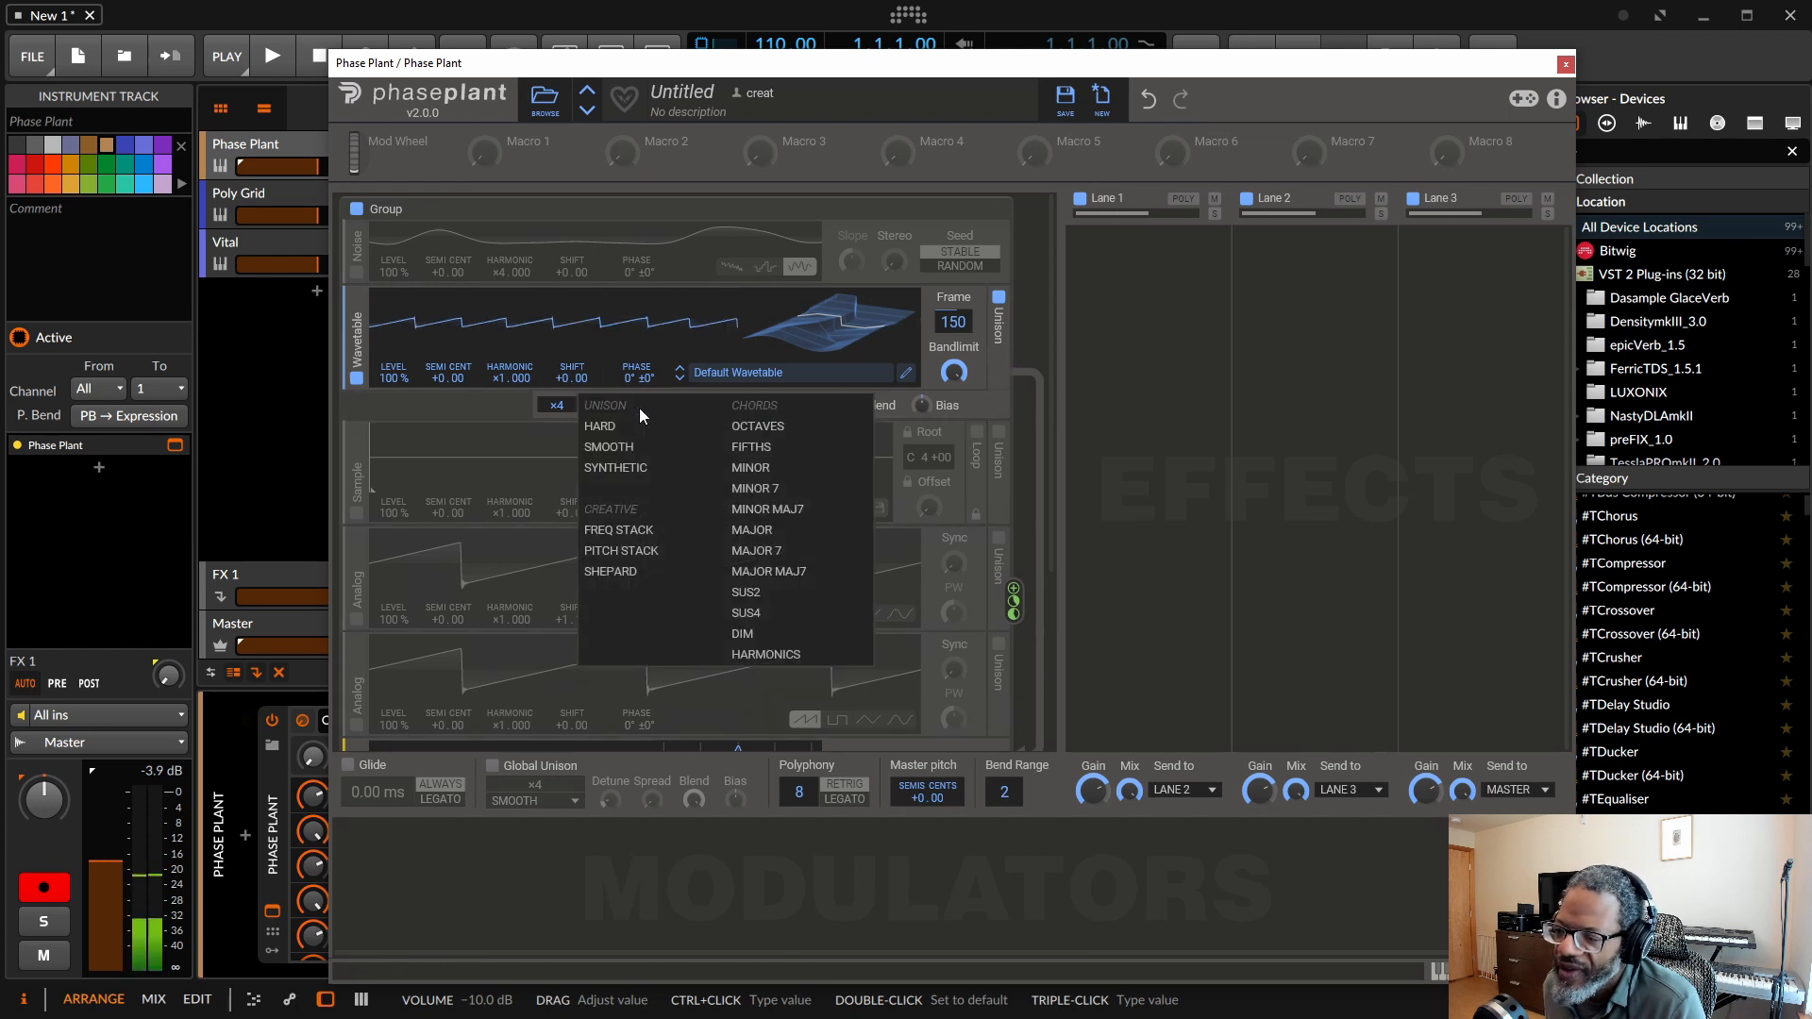
{"action": "left_click", "coordinate": [656, 534]}
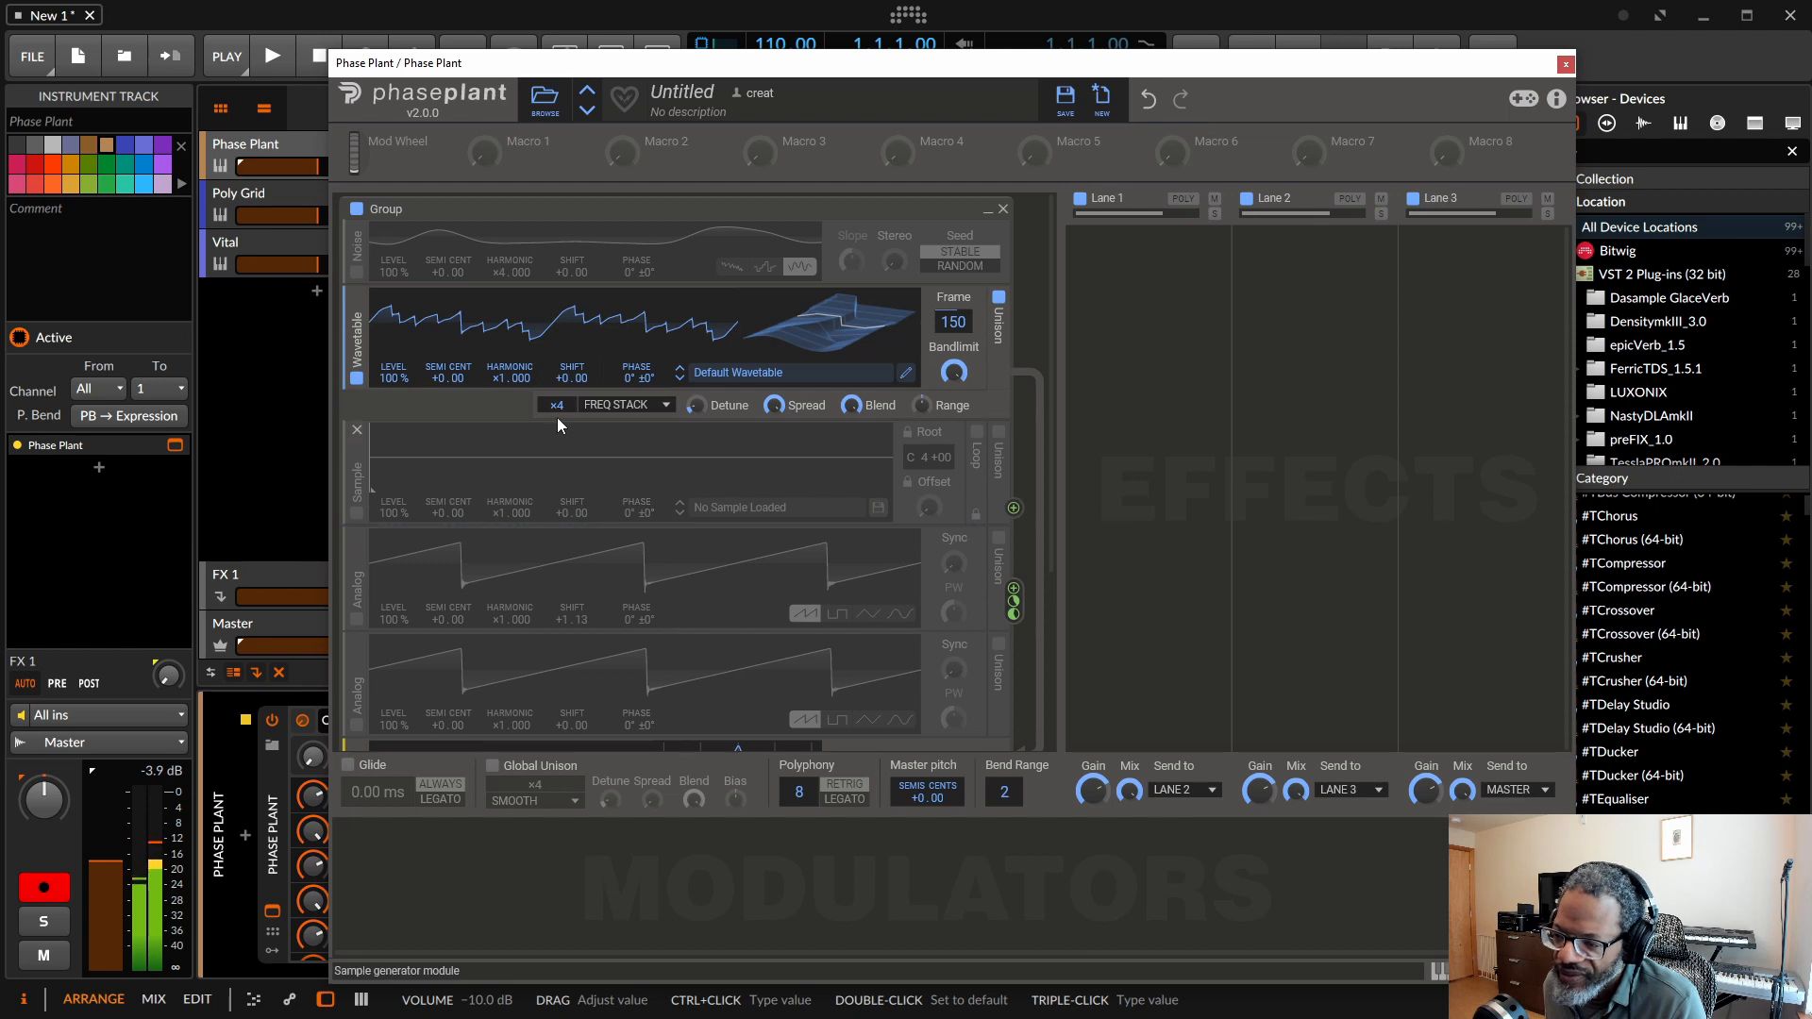
{"action": "left_click", "coordinate": [649, 408]}
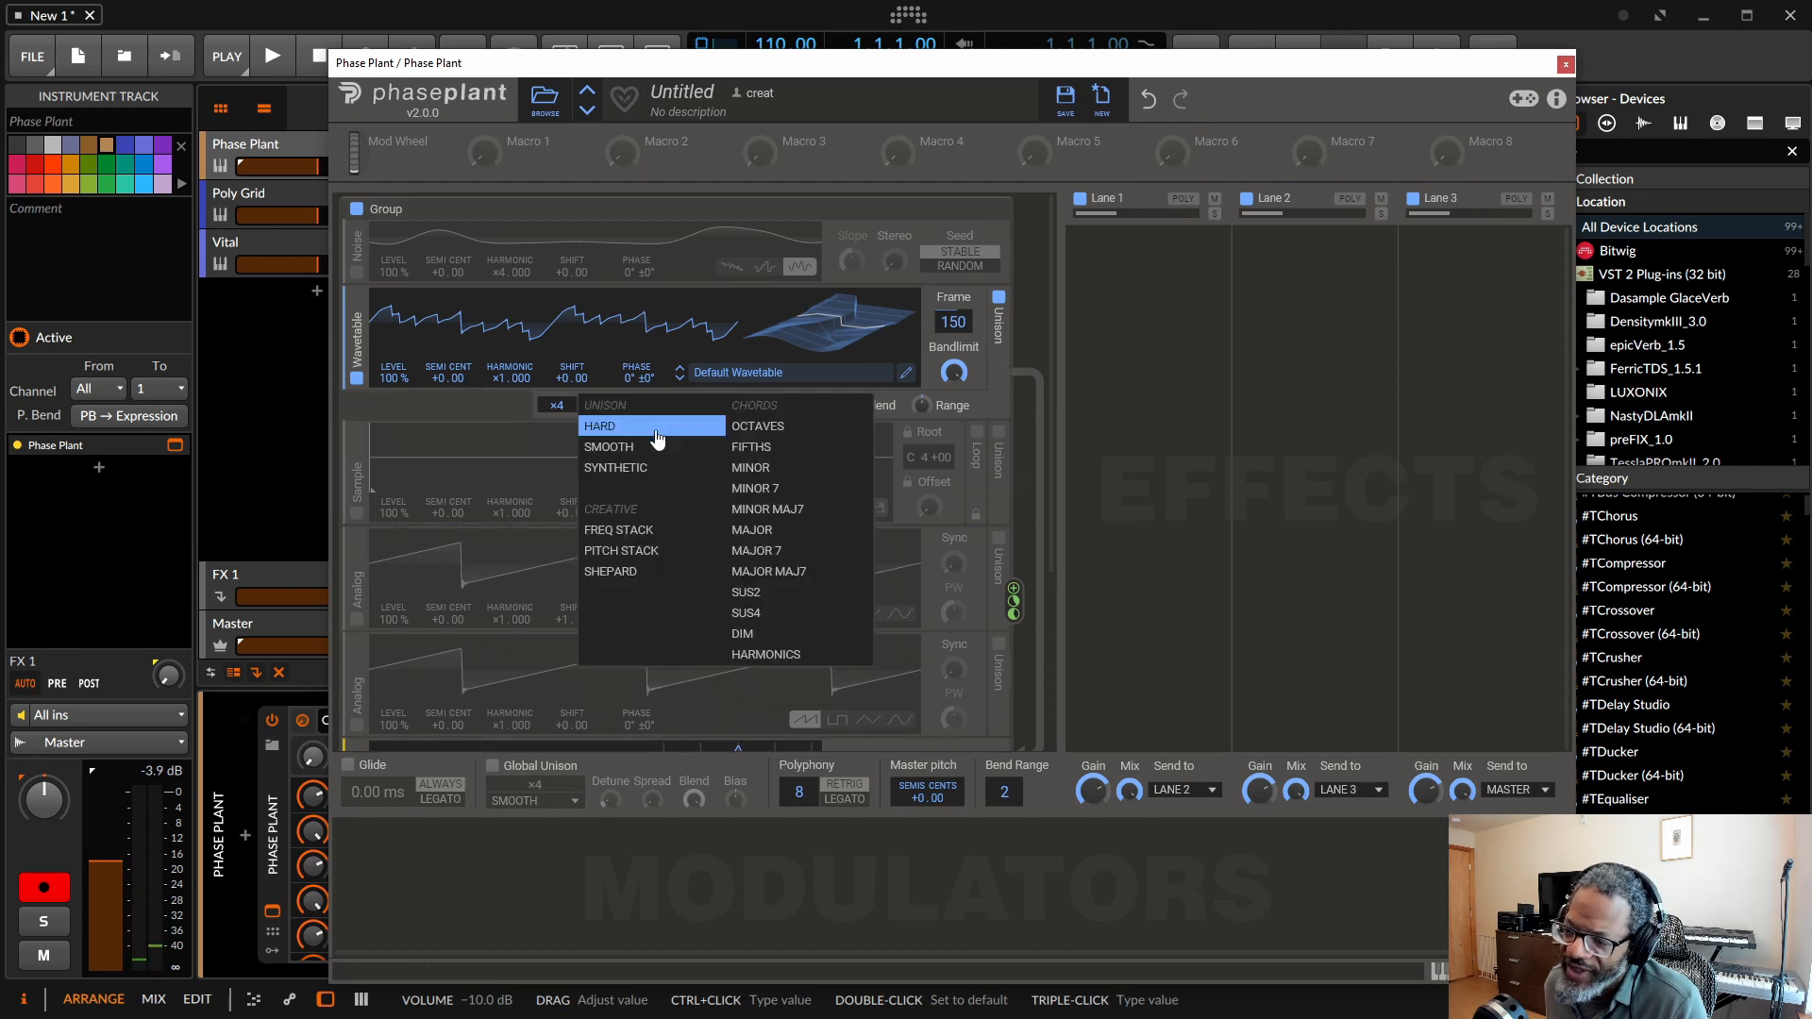
{"action": "left_click", "coordinate": [658, 549]}
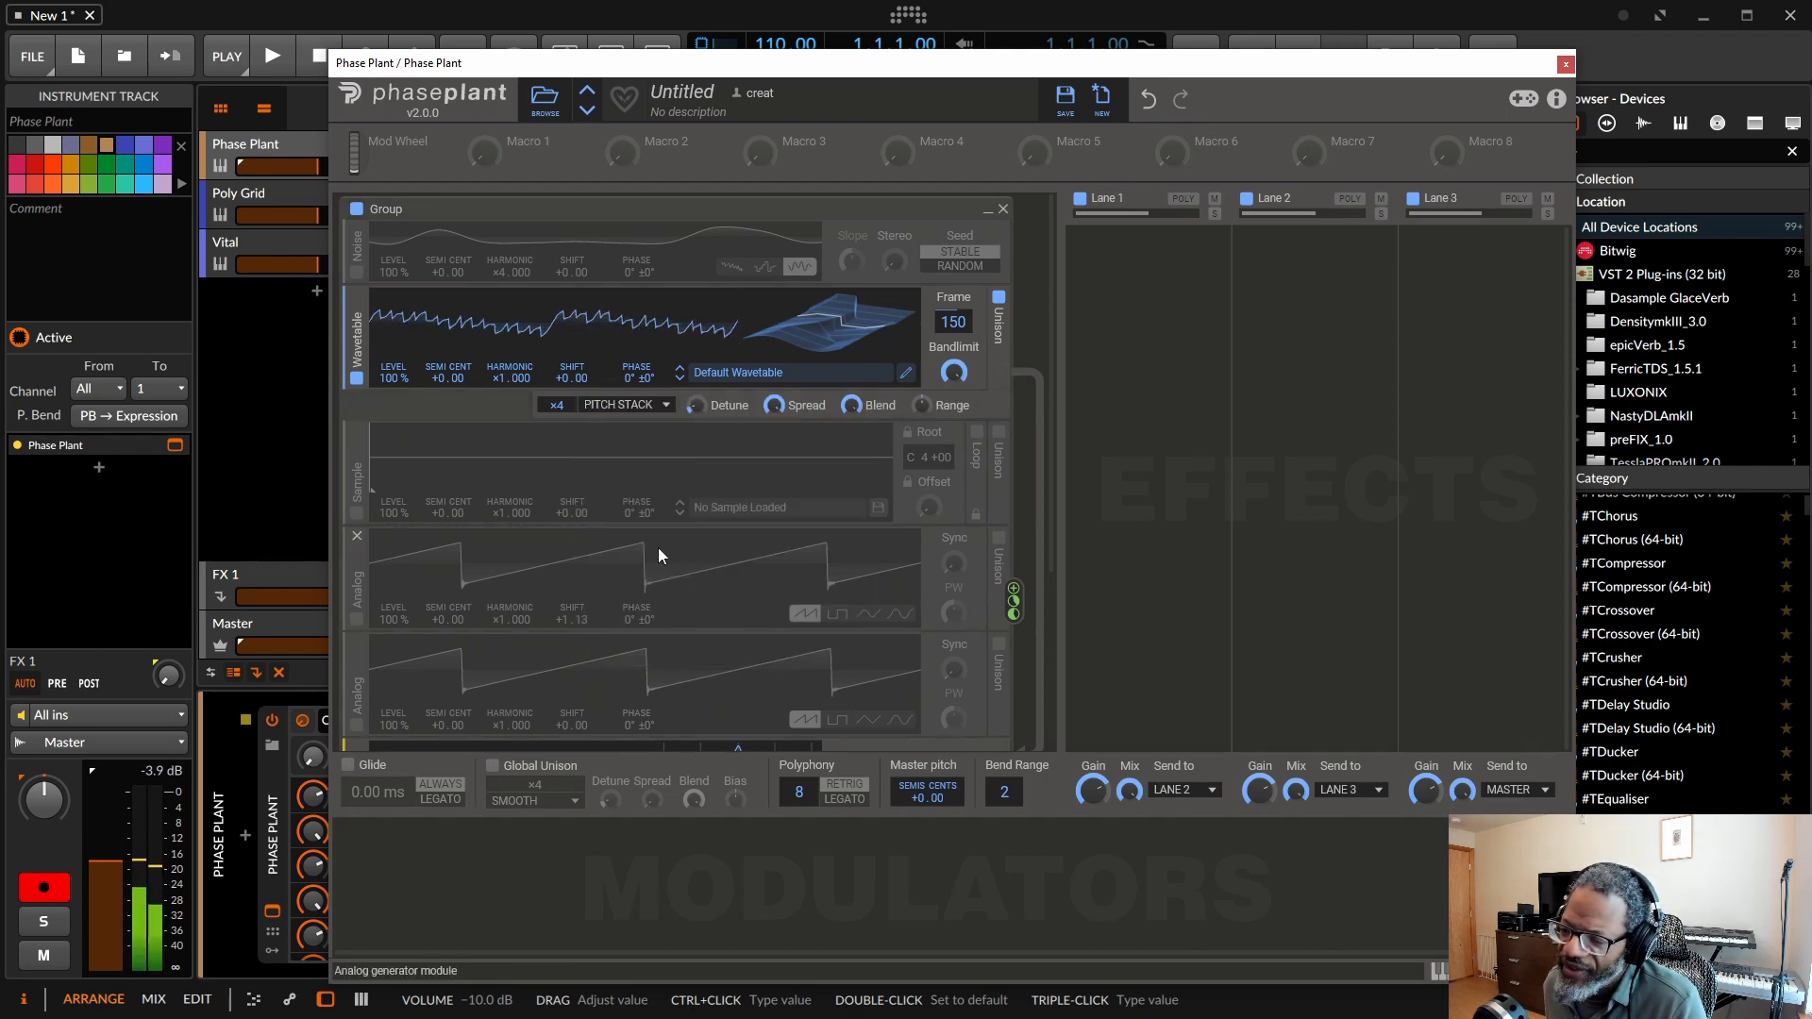
Set the Wavetable generator's unison mode to the Minor 7 chord with 7 voices.
{"action": "left_click", "coordinate": [632, 407]}
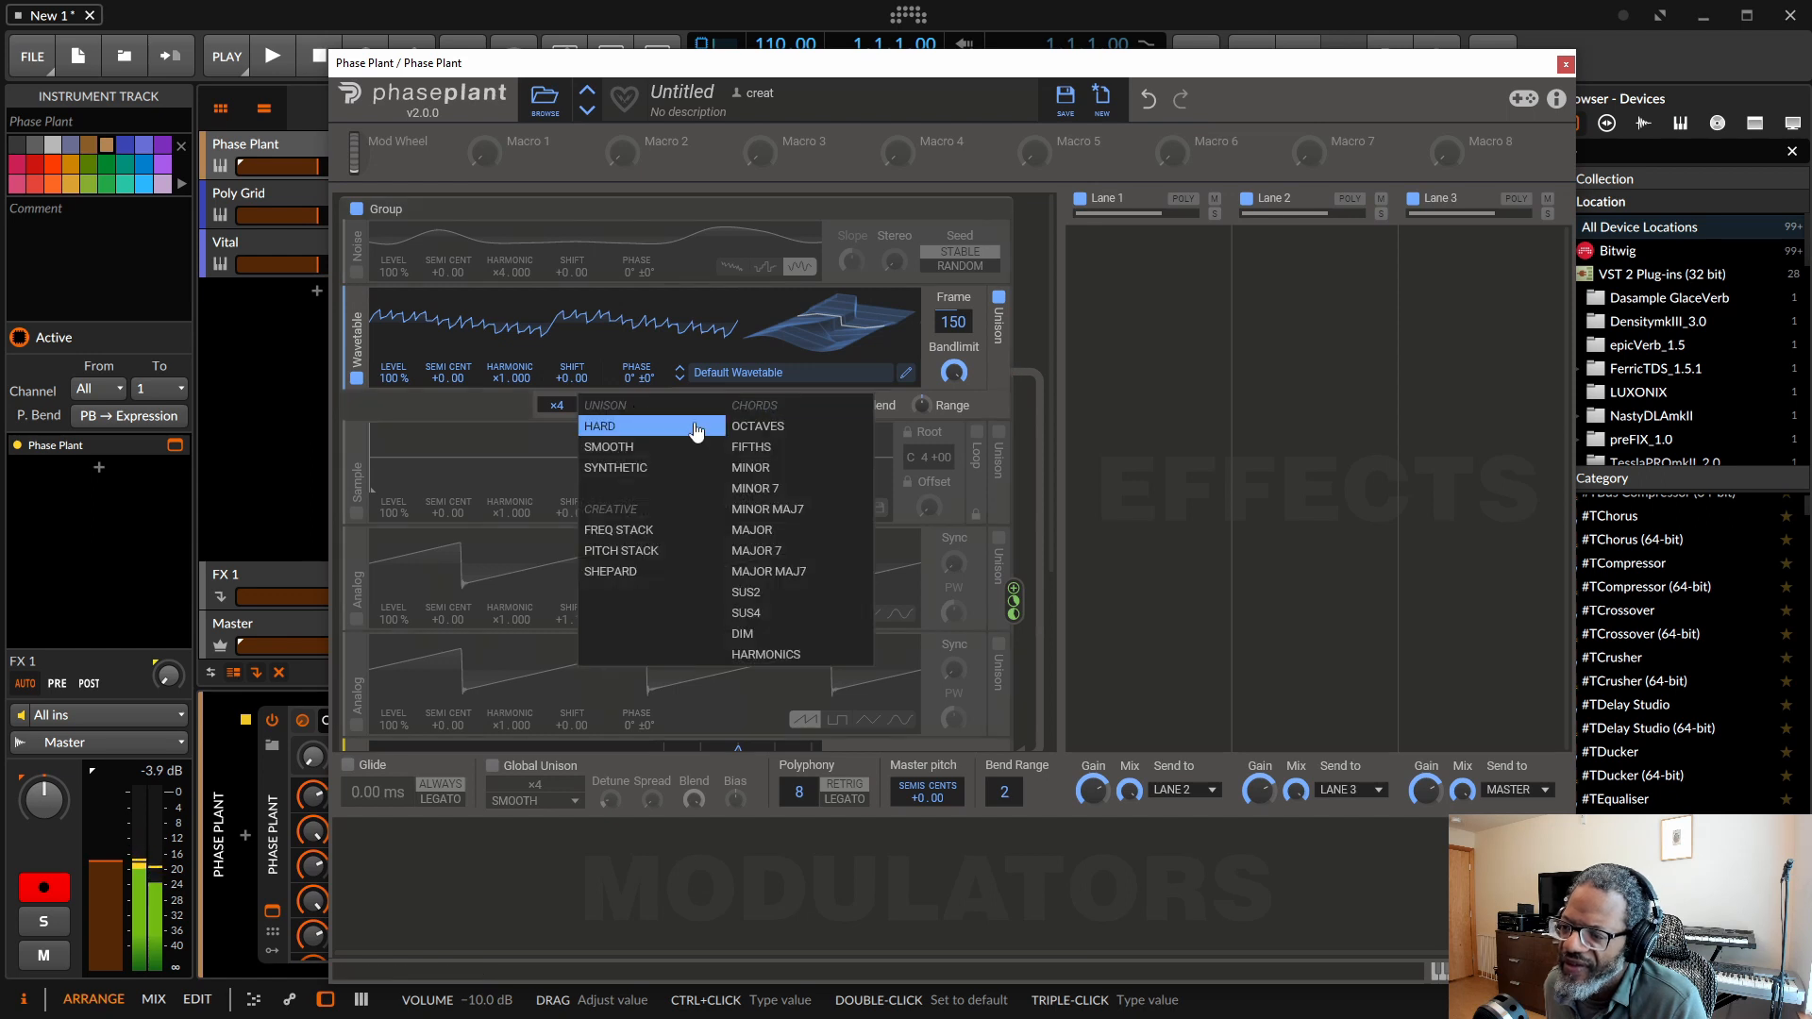
{"action": "left_click", "coordinate": [808, 489]}
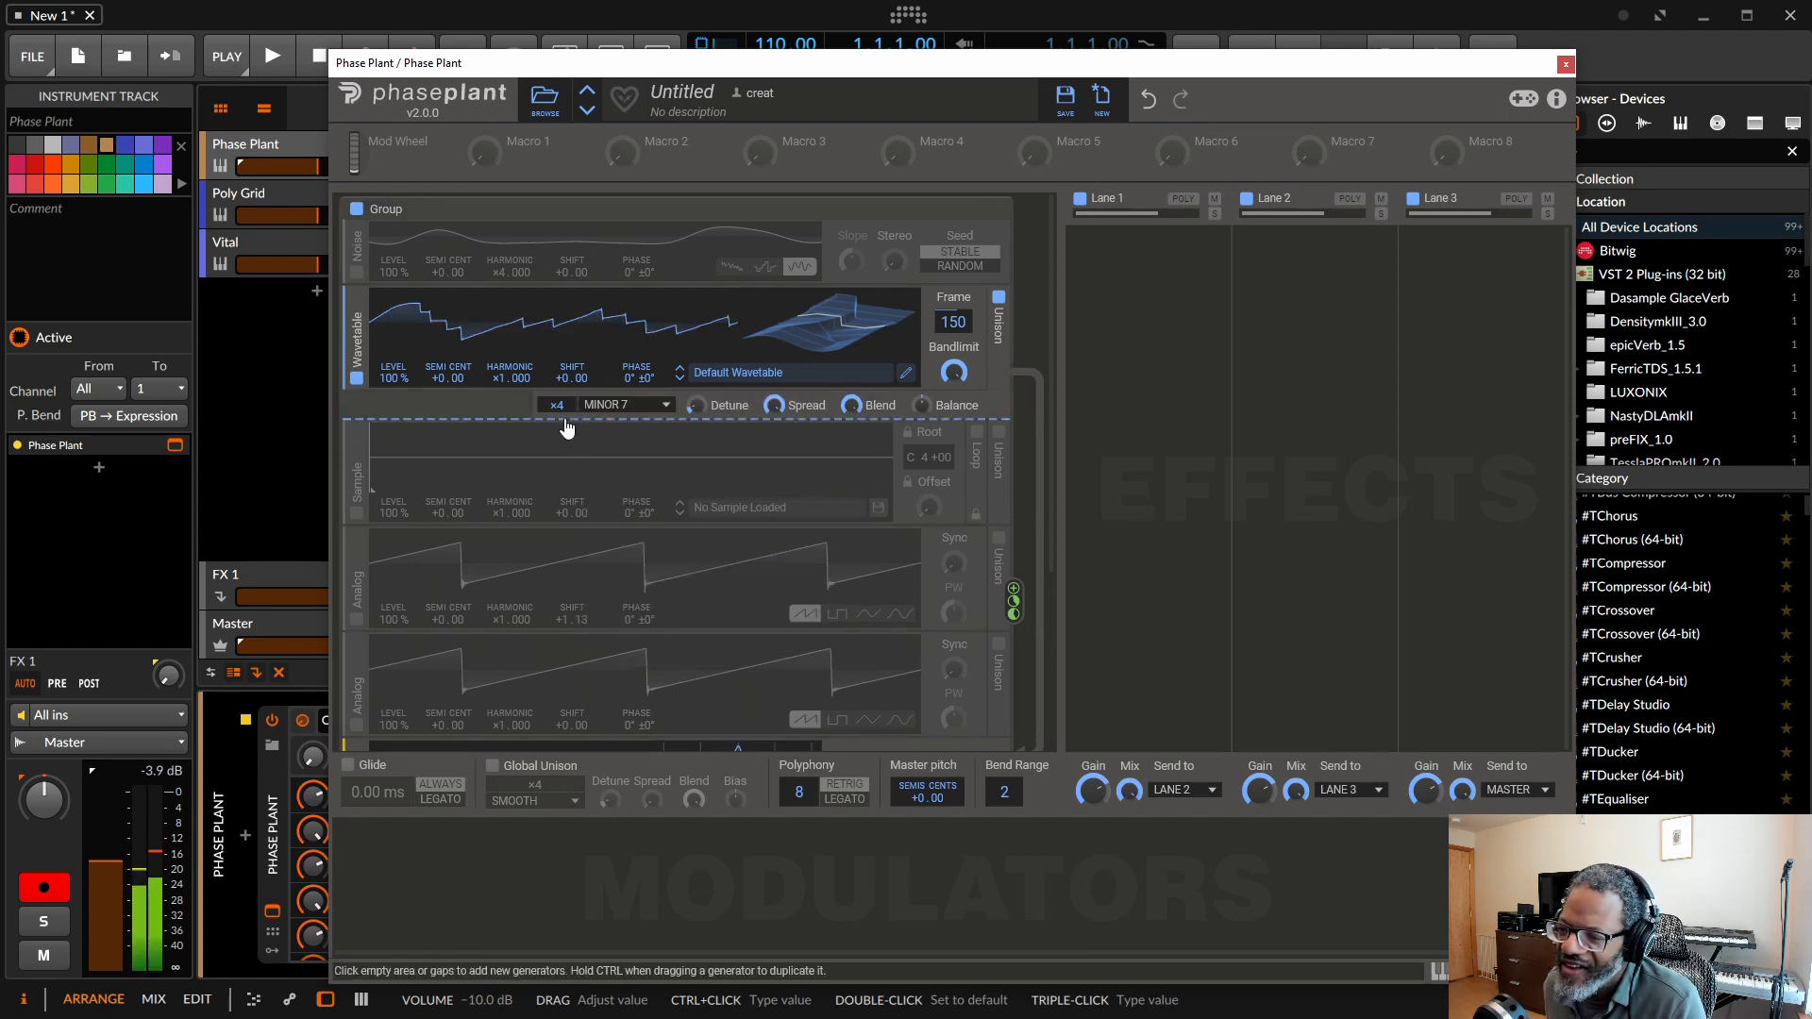
{"action": "left_click_drag", "start_coordinate": [562, 405], "coordinate": [561, 382]}
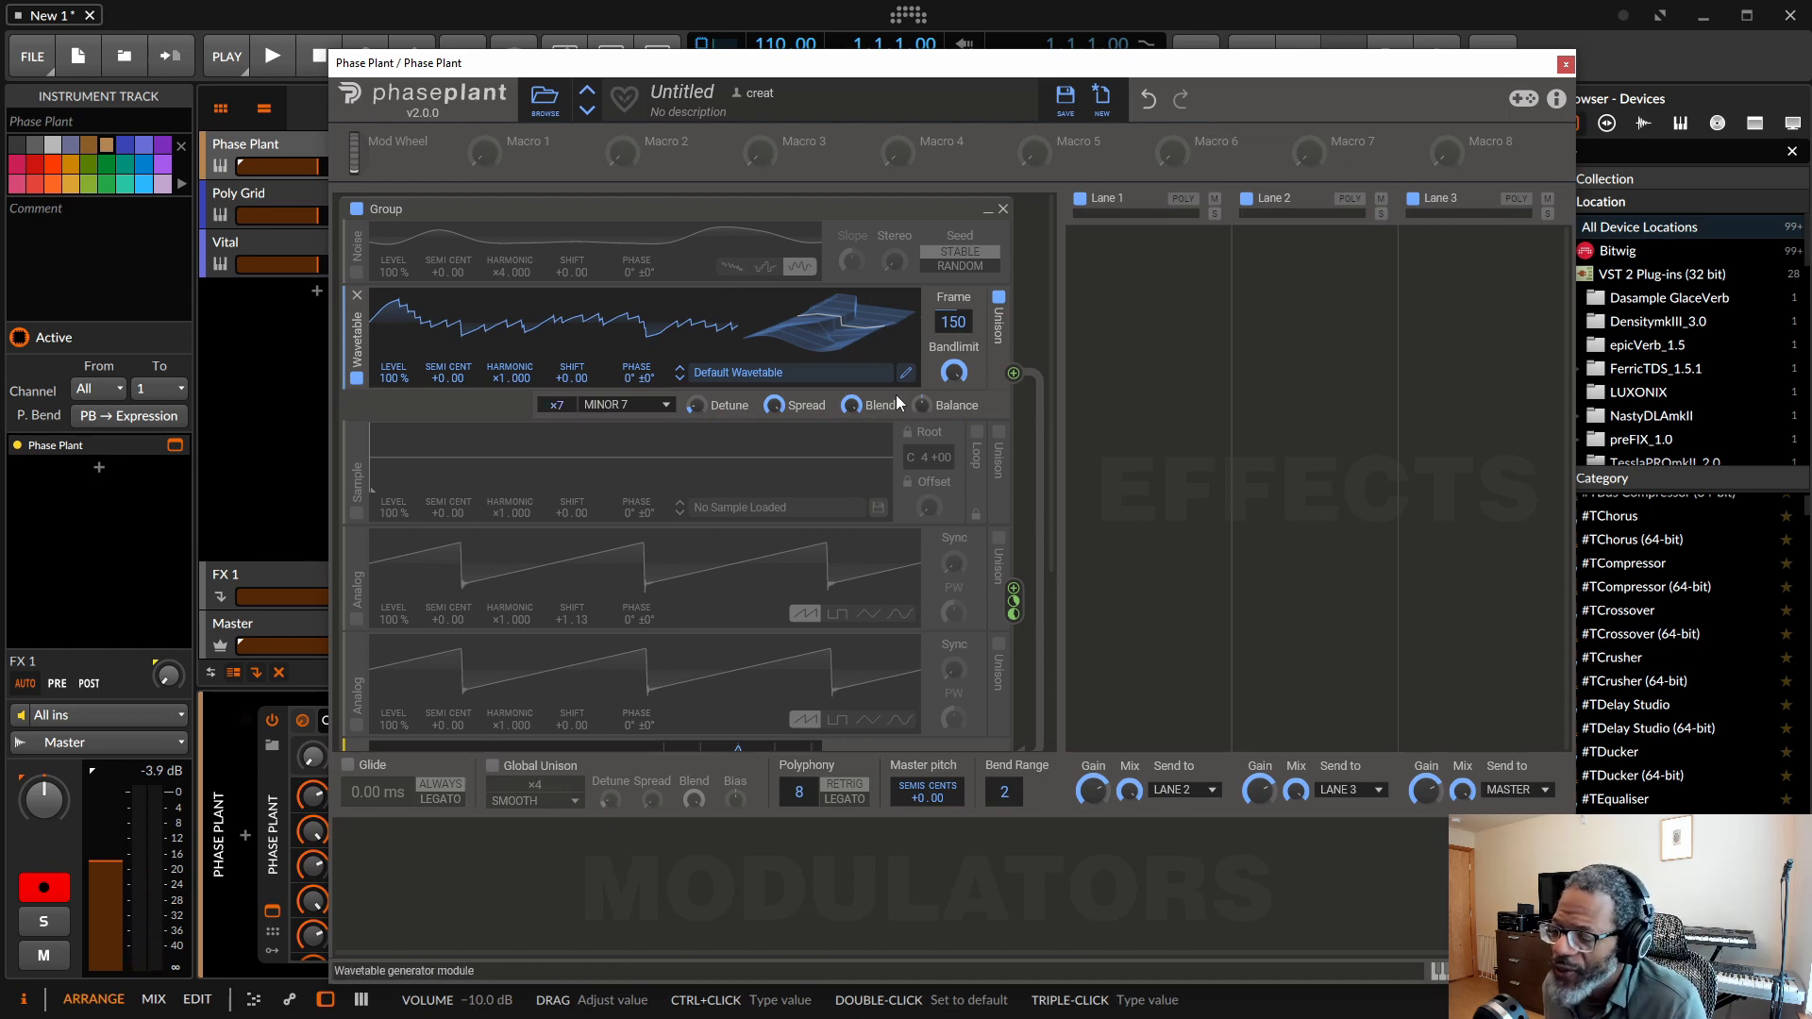
Add a Note modulator and assign it to the filter's cutoff for key tracking.
{"action": "scroll", "coordinate": [930, 488], "scroll_direction": "down", "scroll_amount": 3}
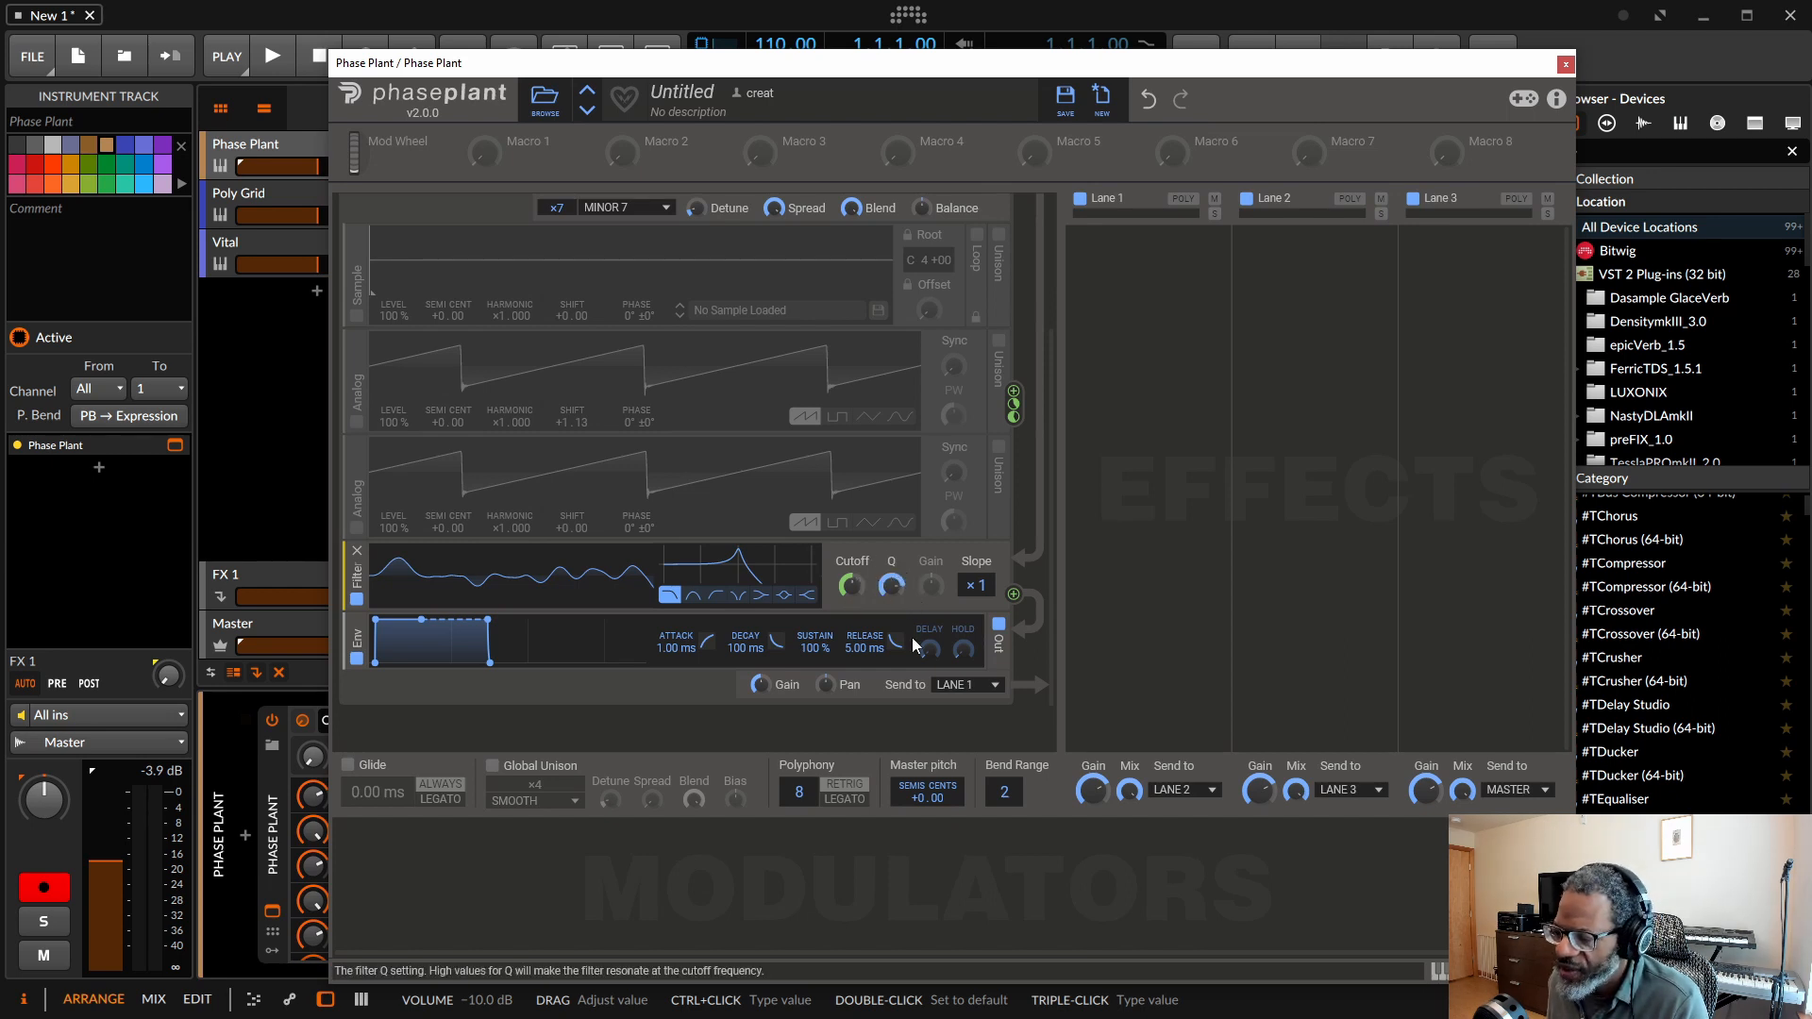
{"action": "left_click", "coordinate": [433, 892]}
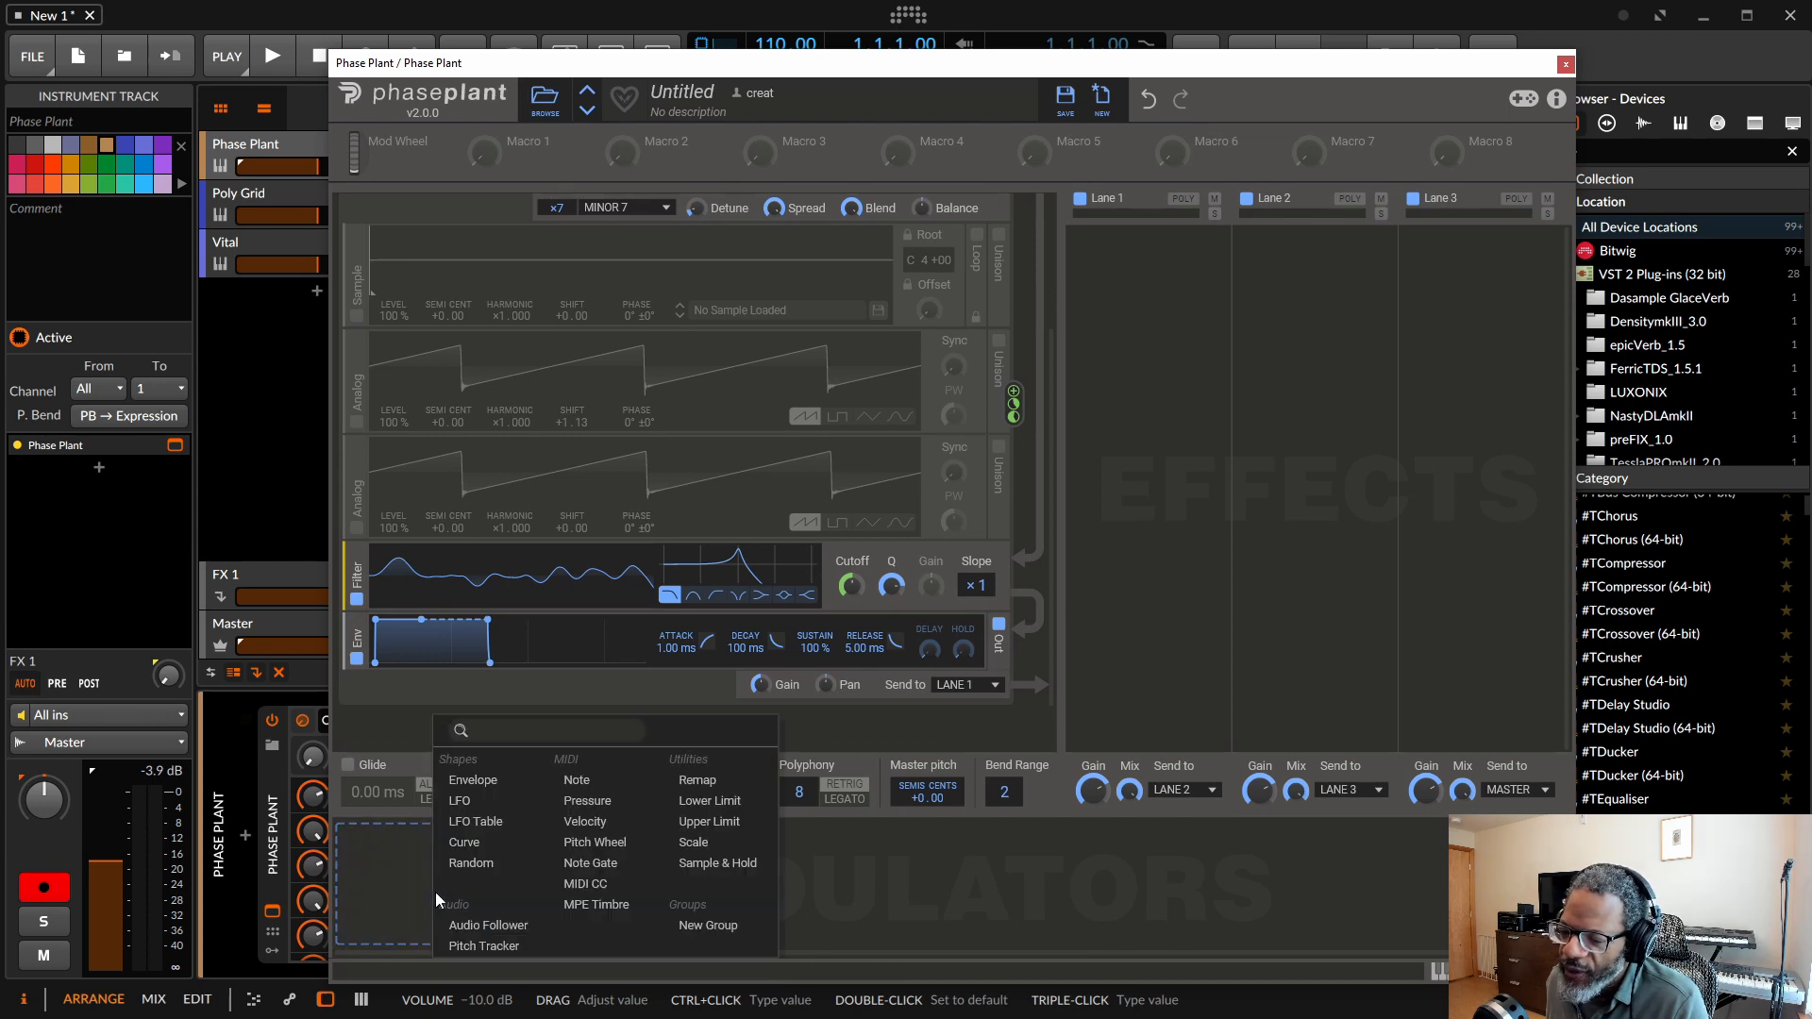
{"action": "left_click", "coordinate": [577, 779]}
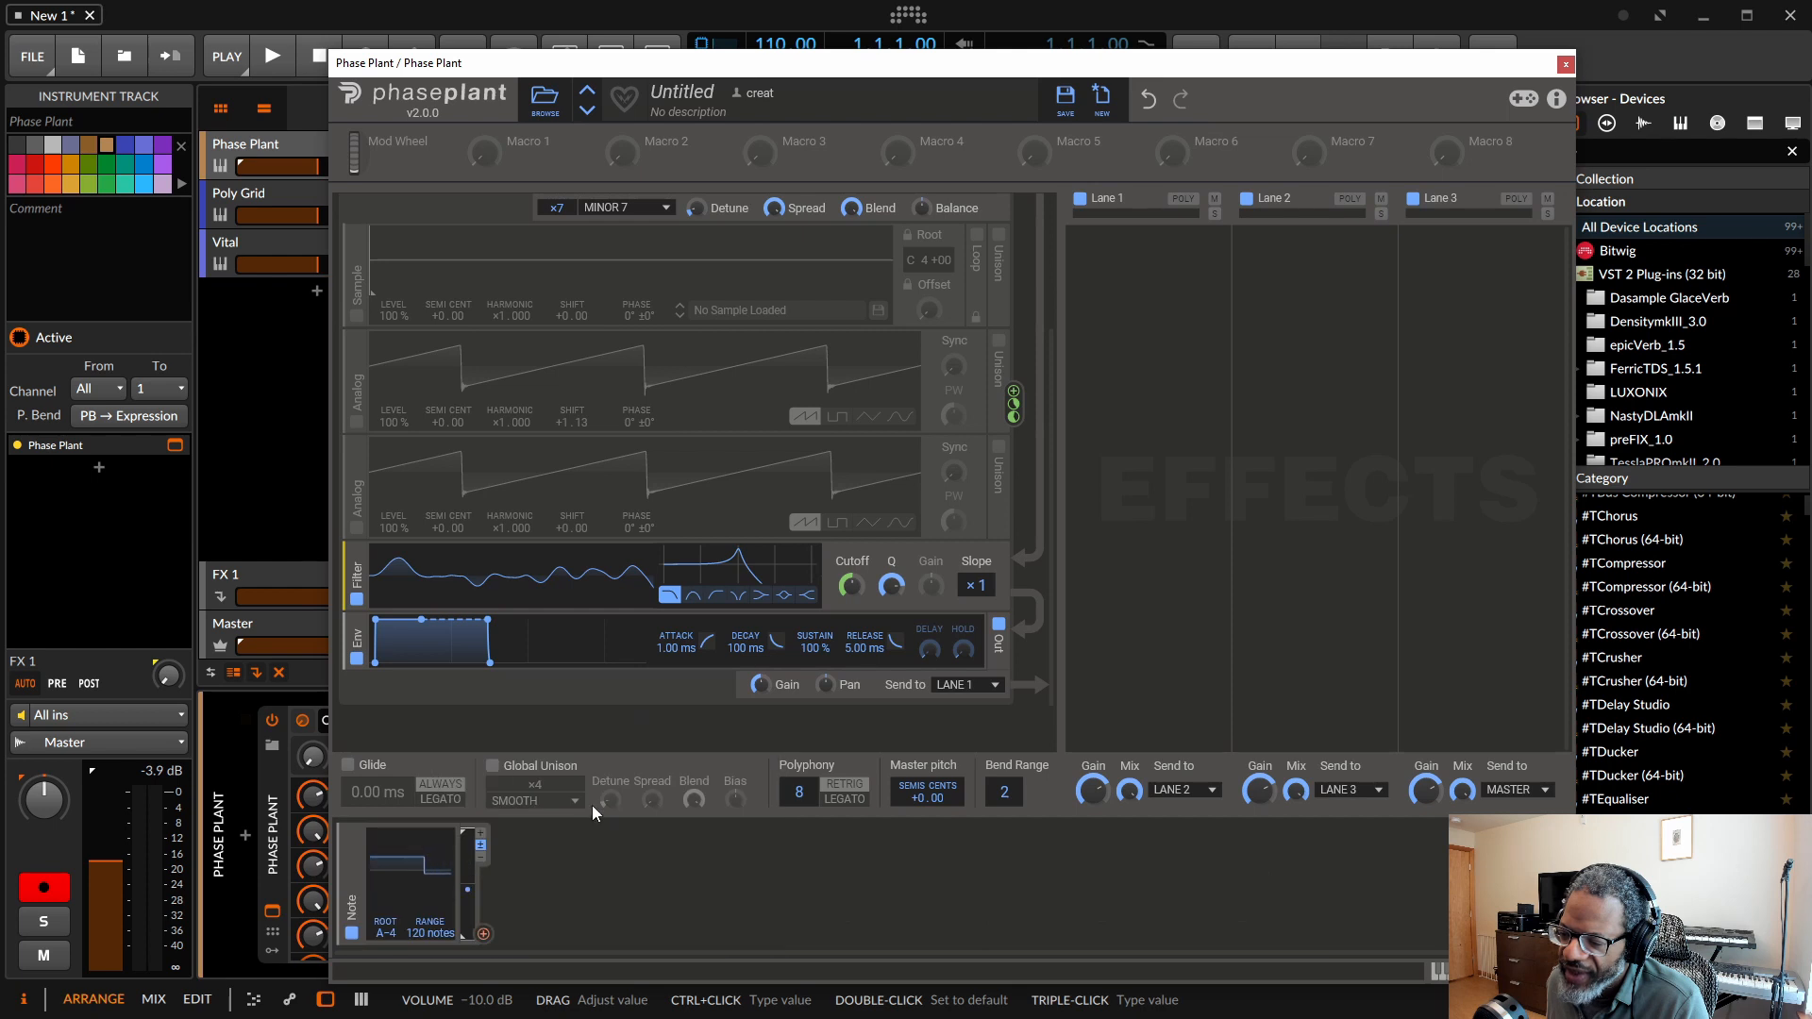
{"action": "left_click_drag", "start_coordinate": [485, 934], "coordinate": [854, 604]}
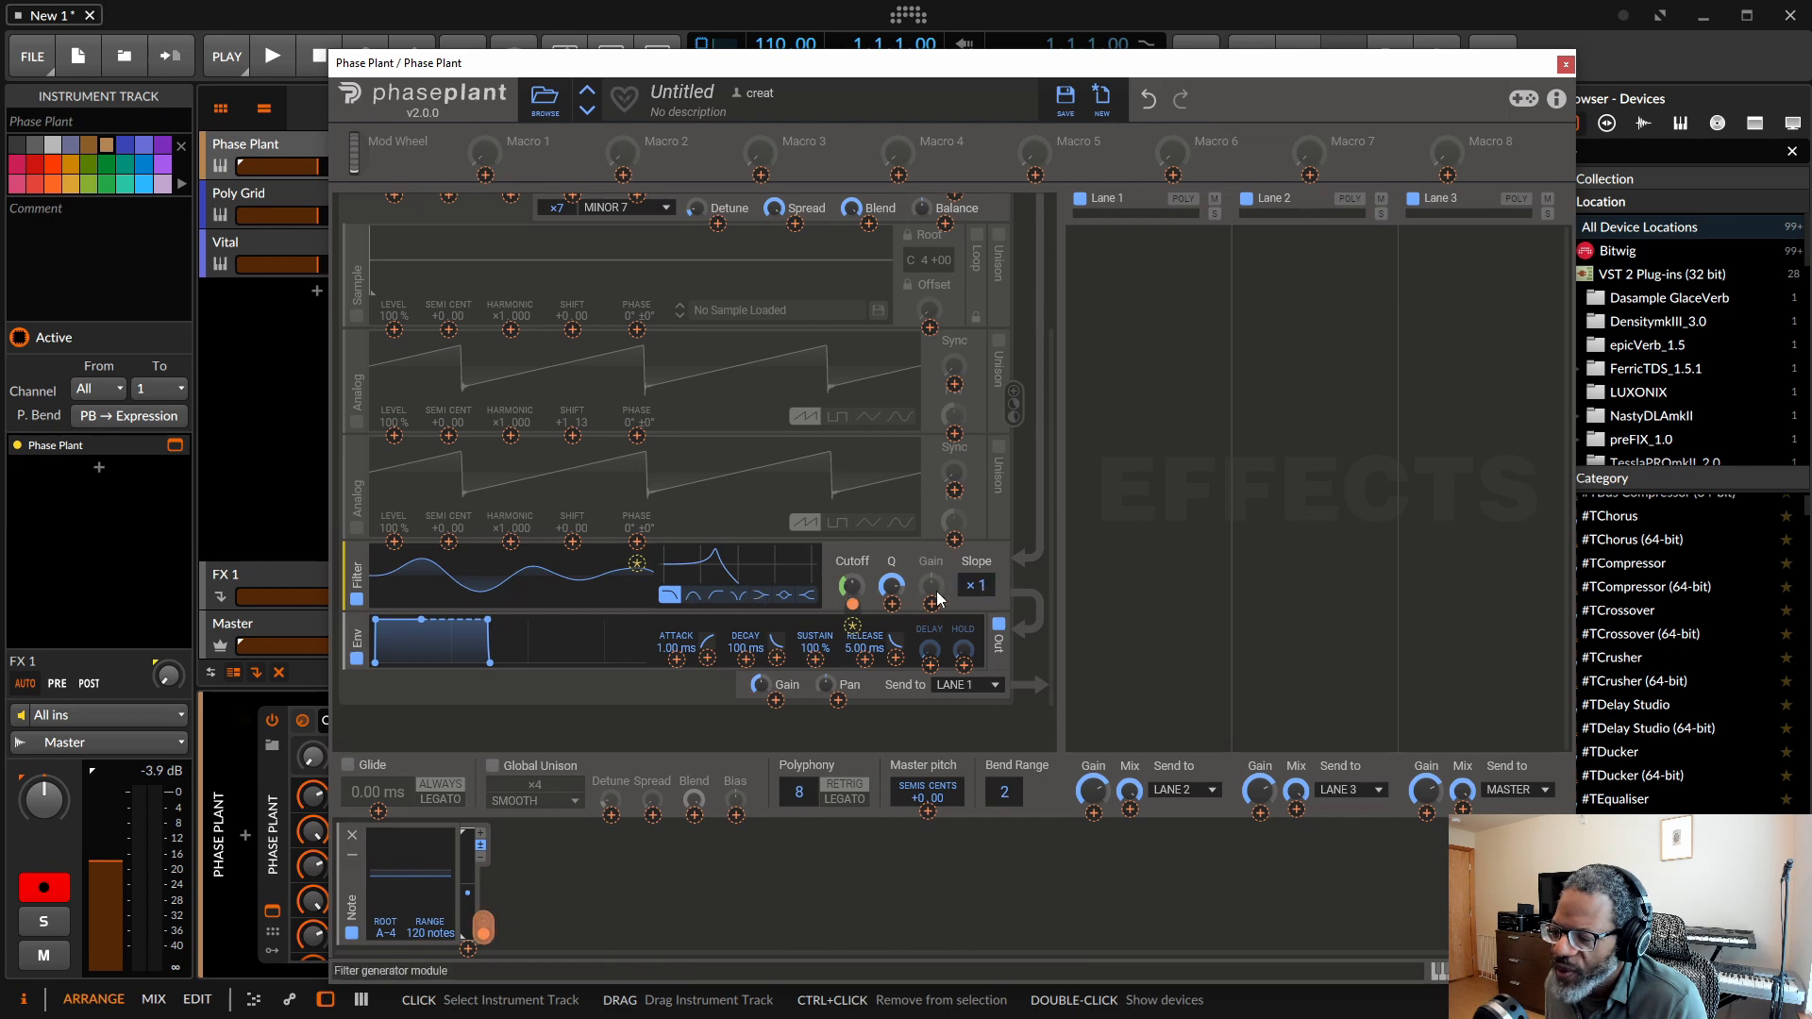
Try filter slopes of ×6 and ×4, and settle on a slope of ×5.
{"action": "left_click_drag", "start_coordinate": [983, 585], "coordinate": [984, 556]}
{"action": "scroll", "coordinate": [980, 626], "scroll_direction": "down", "scroll_amount": 1}
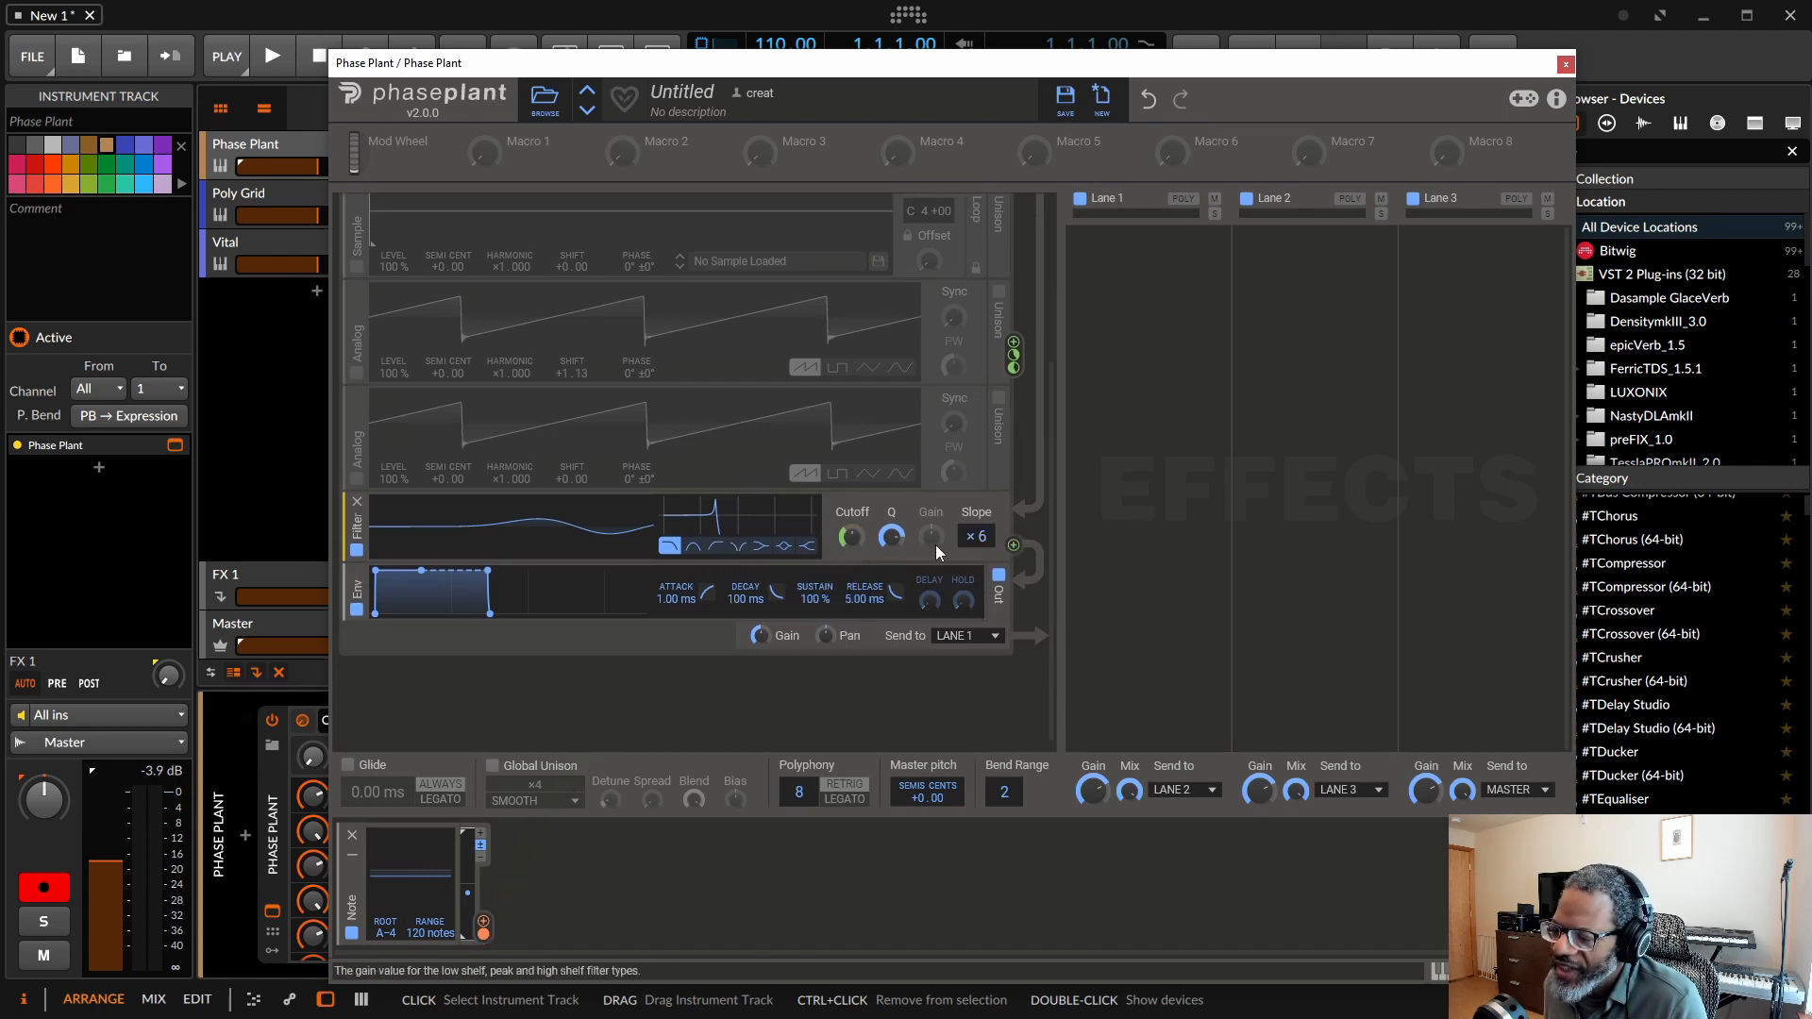
{"action": "left_click_drag", "start_coordinate": [977, 536], "coordinate": [977, 555]}
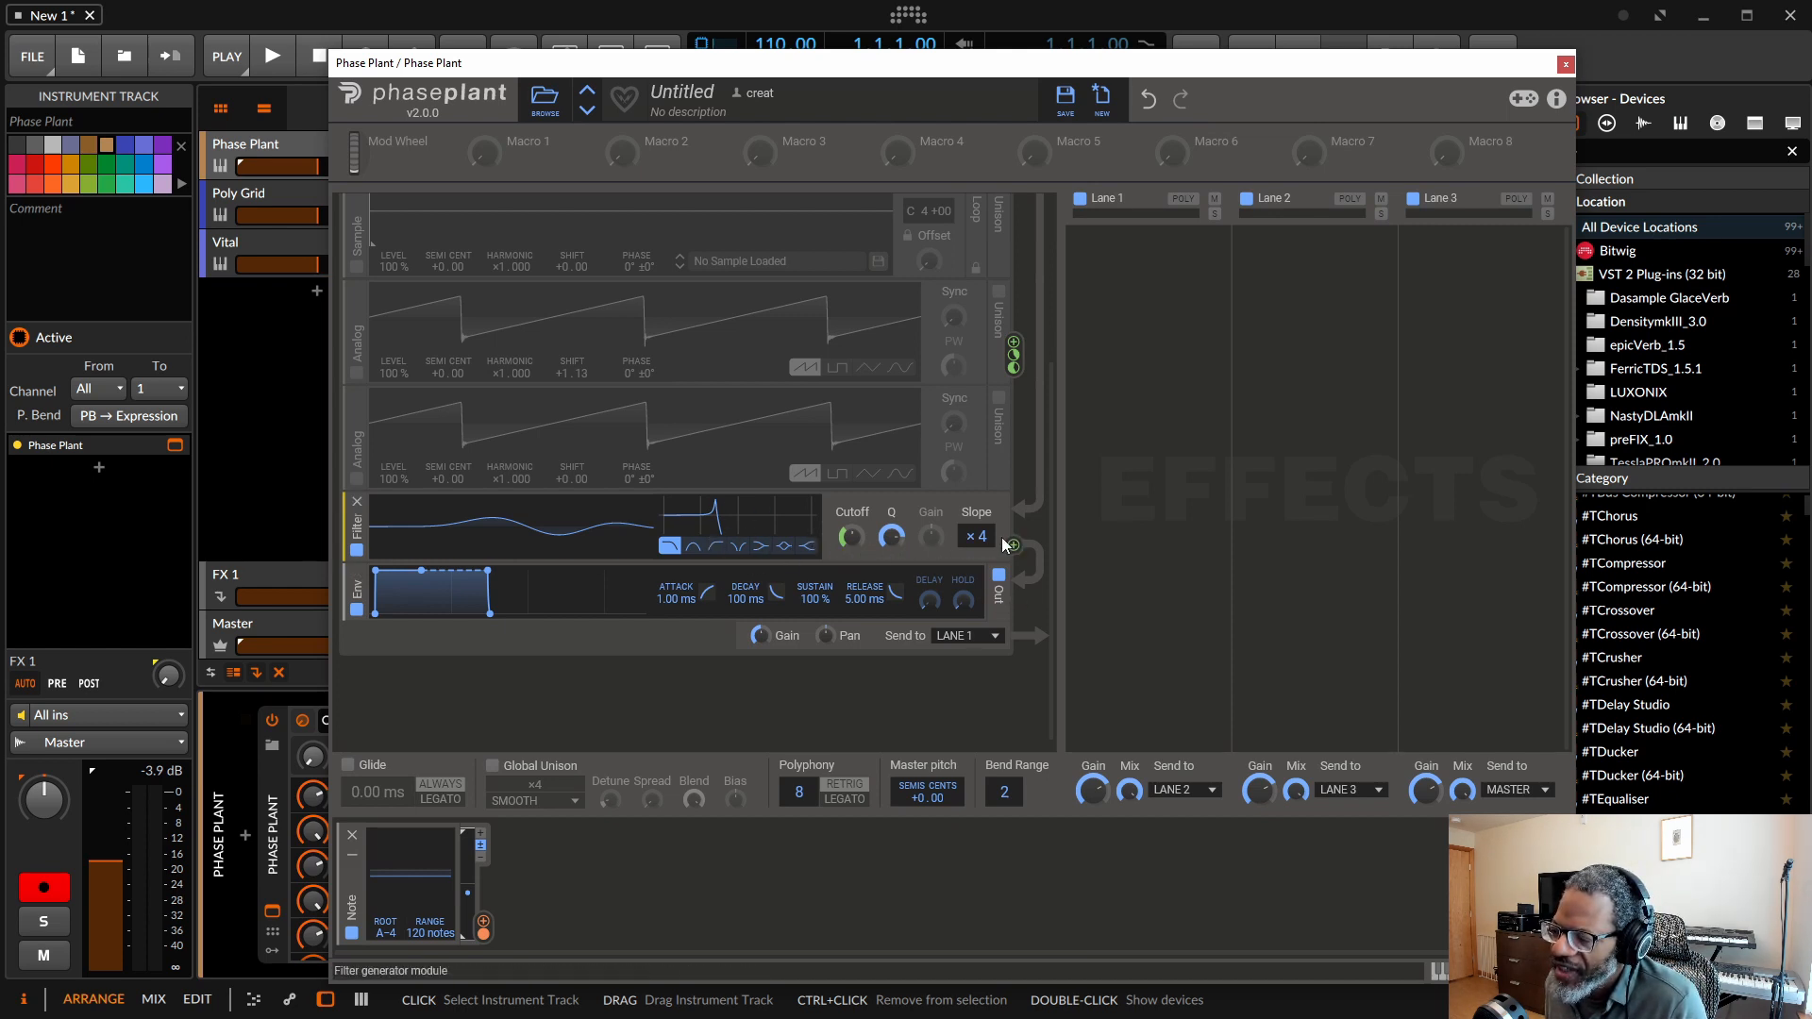
{"action": "mouse_move", "coordinate": [981, 536]}
{"action": "left_mouse_down"}
{"action": "mouse_move", "coordinate": [982, 553]}
{"action": "mouse_move", "coordinate": [981, 535]}
{"action": "left_mouse_up"}
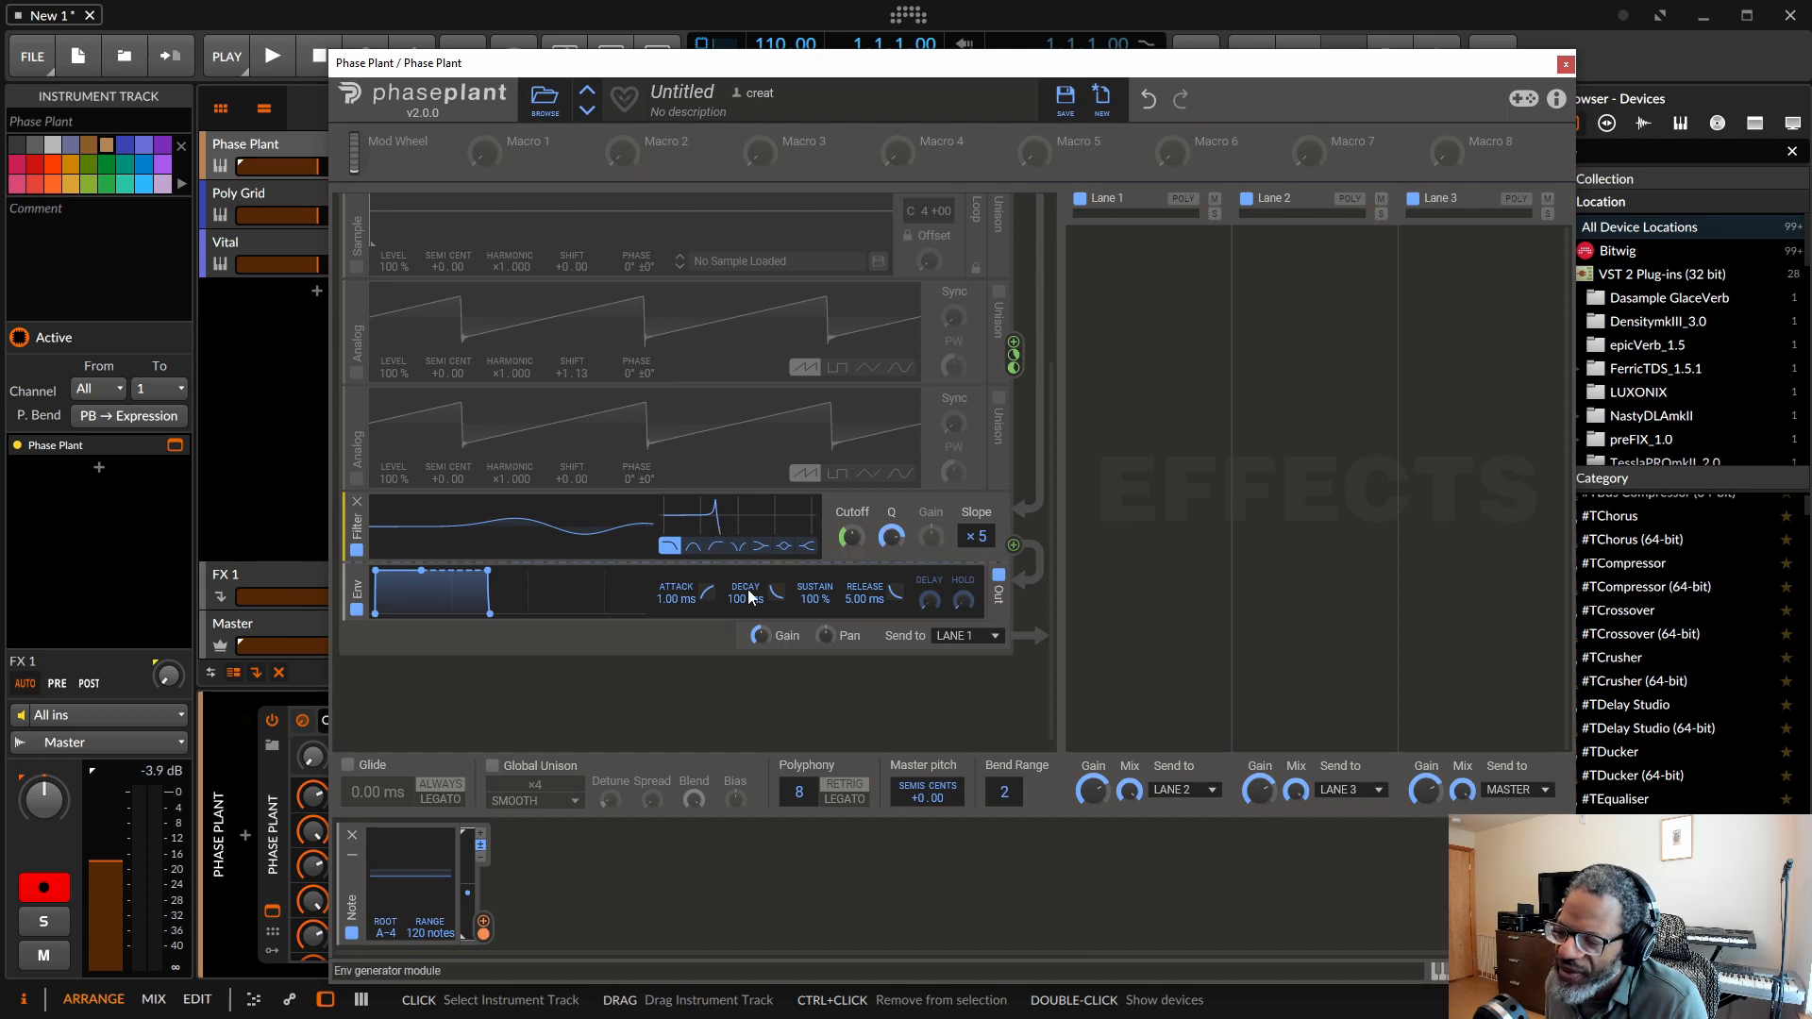
Add a Sample generator above the Wavetable generator and load the factory piano sample Elec Grand B (C6).
{"action": "scroll", "coordinate": [598, 671], "scroll_direction": "up", "scroll_amount": 3}
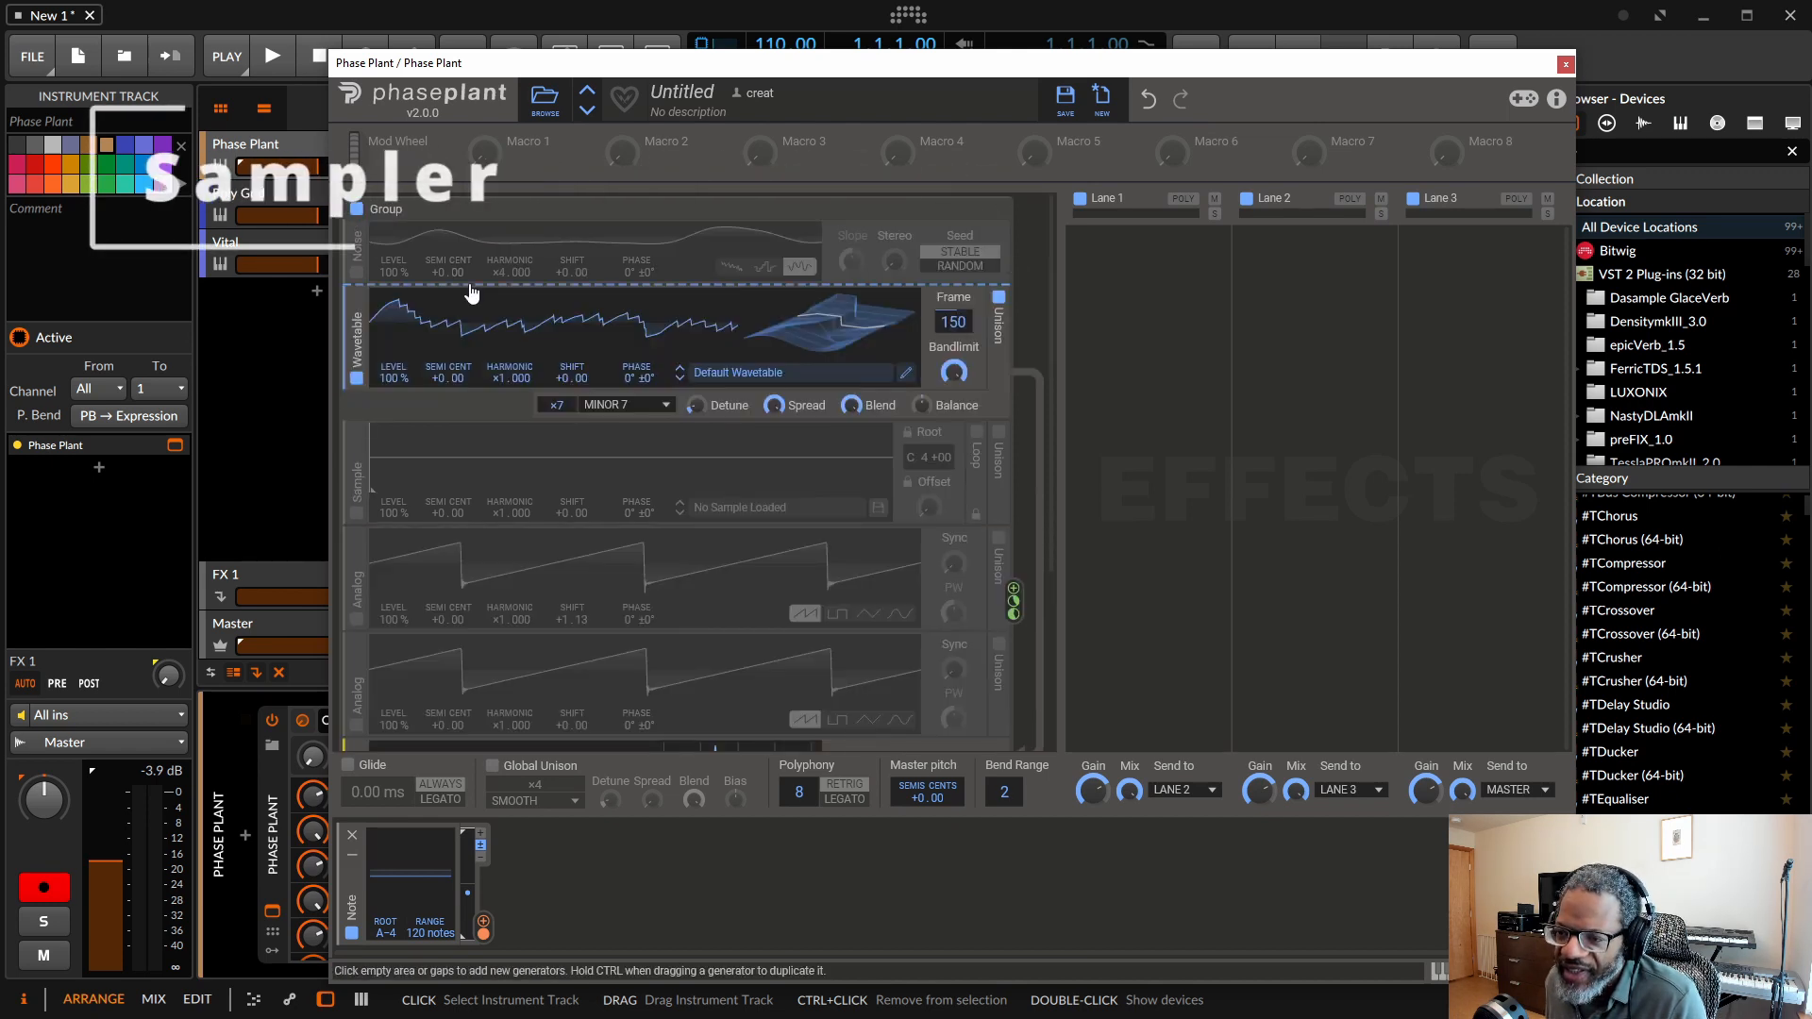
{"action": "left_click", "coordinate": [469, 289]}
{"action": "left_click", "coordinate": [514, 370]}
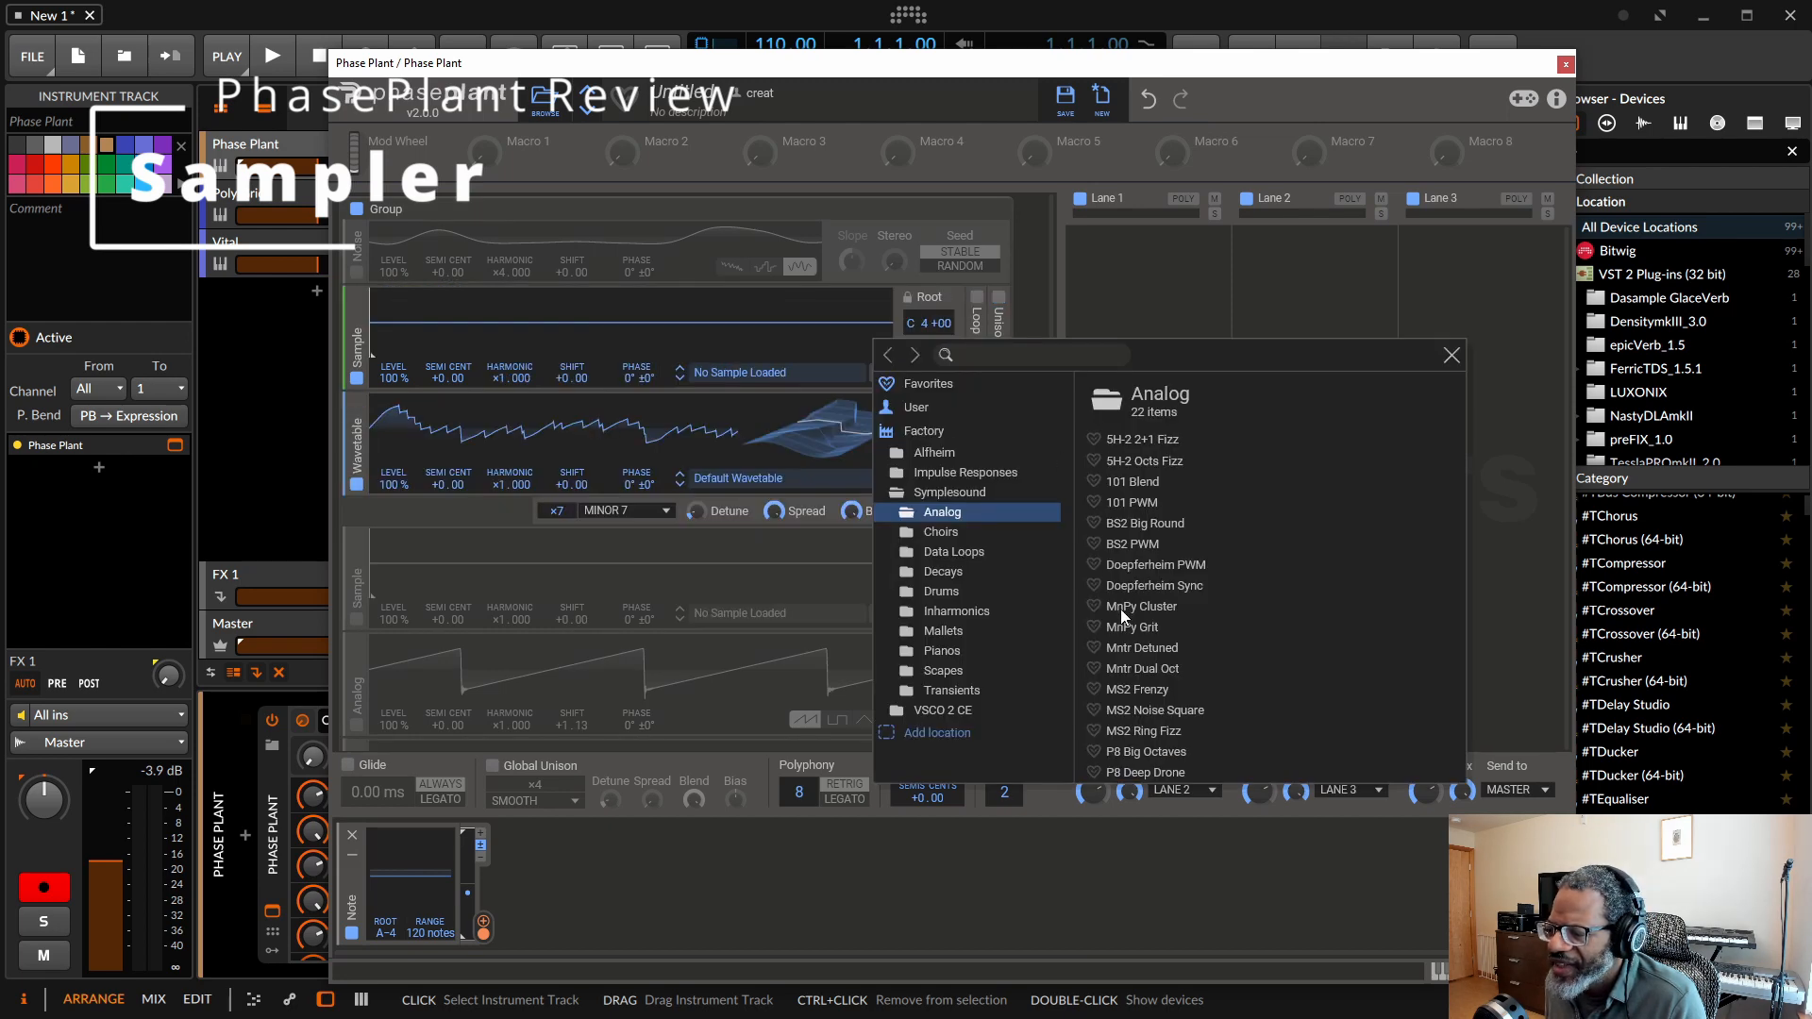
{"action": "left_click", "coordinate": [935, 648]}
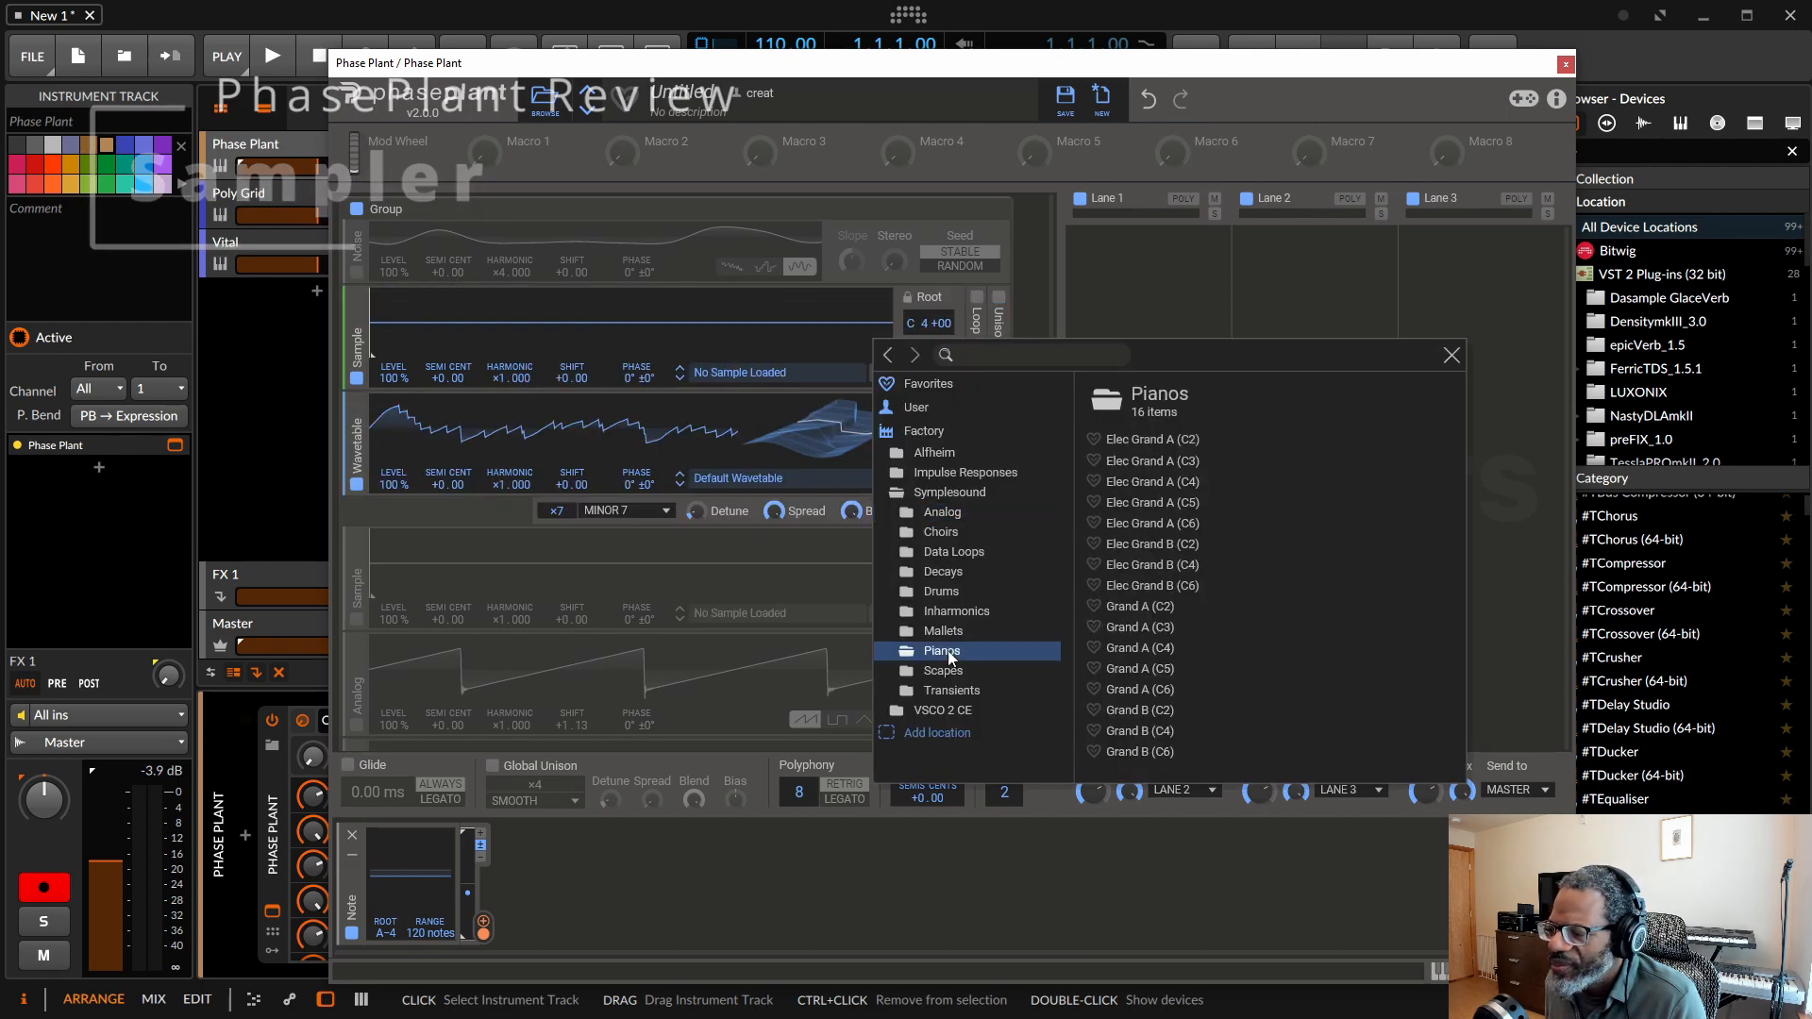
{"action": "left_click", "coordinate": [1146, 585]}
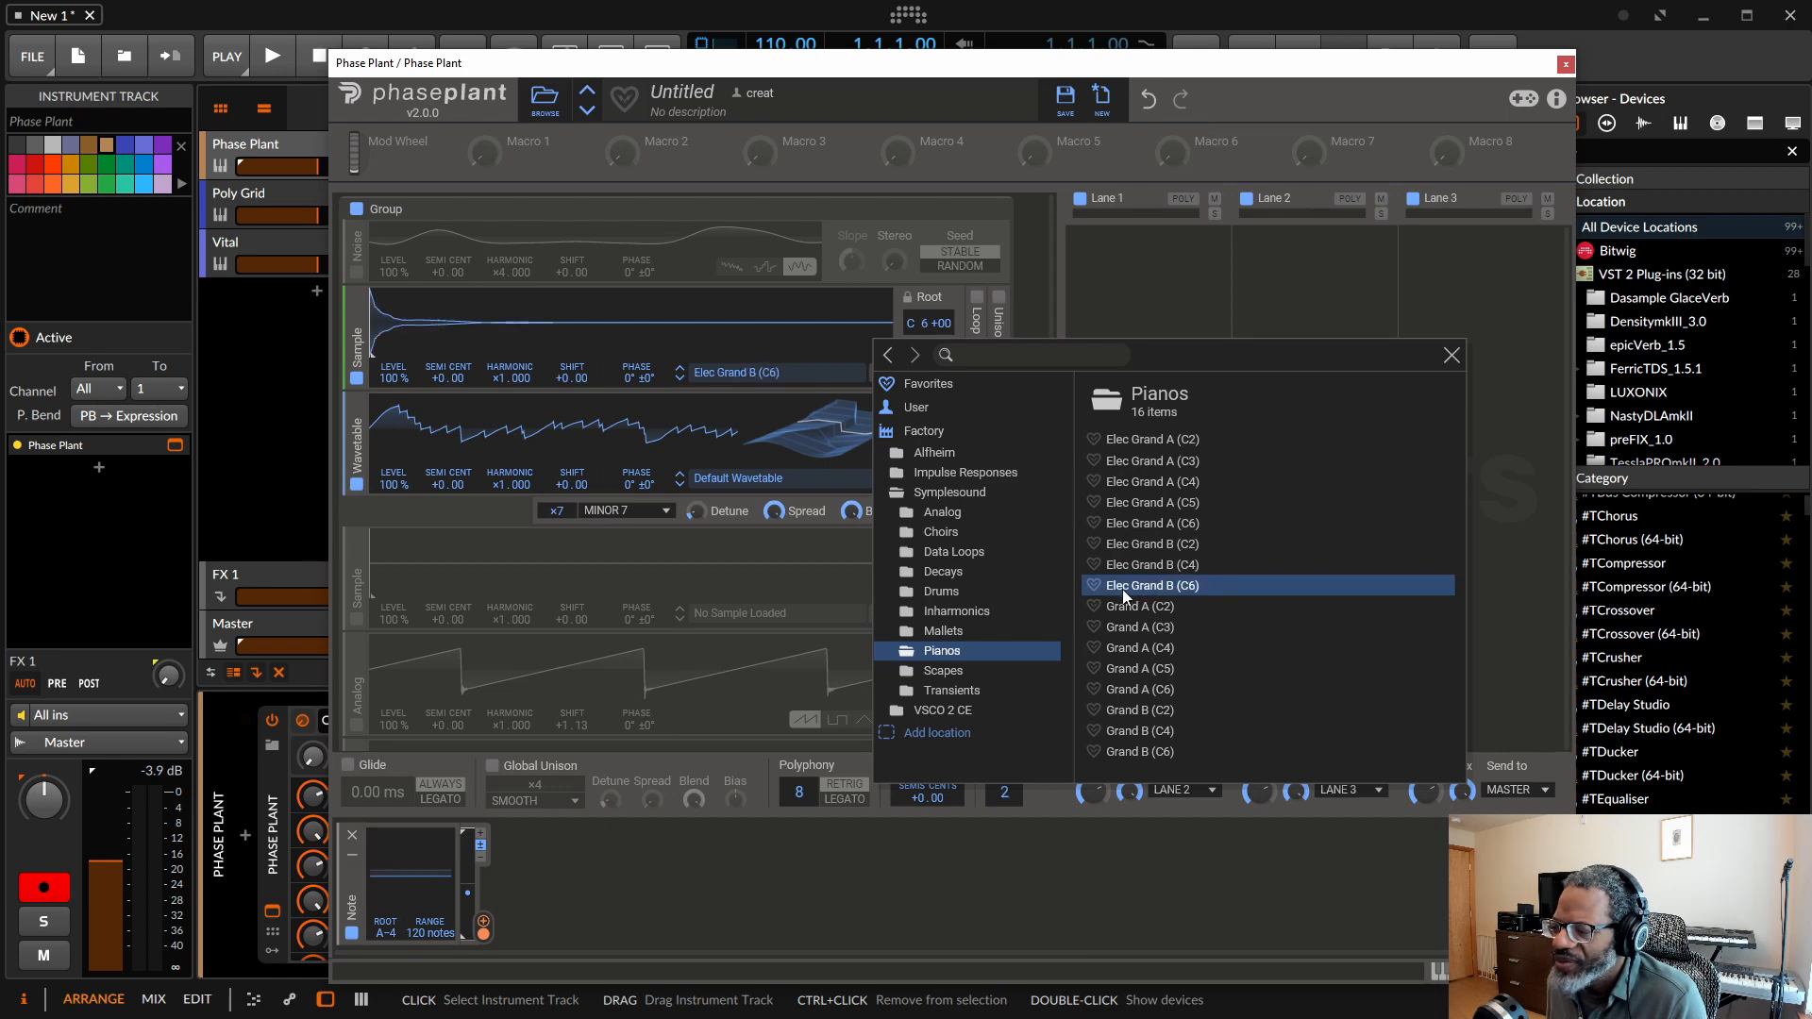
{"action": "left_click", "coordinate": [1451, 359]}
Disable the Wavetable generator and raise the filter's cutoff to about 6.81 kHz.
{"action": "scroll", "coordinate": [468, 443], "scroll_direction": "down", "scroll_amount": 3}
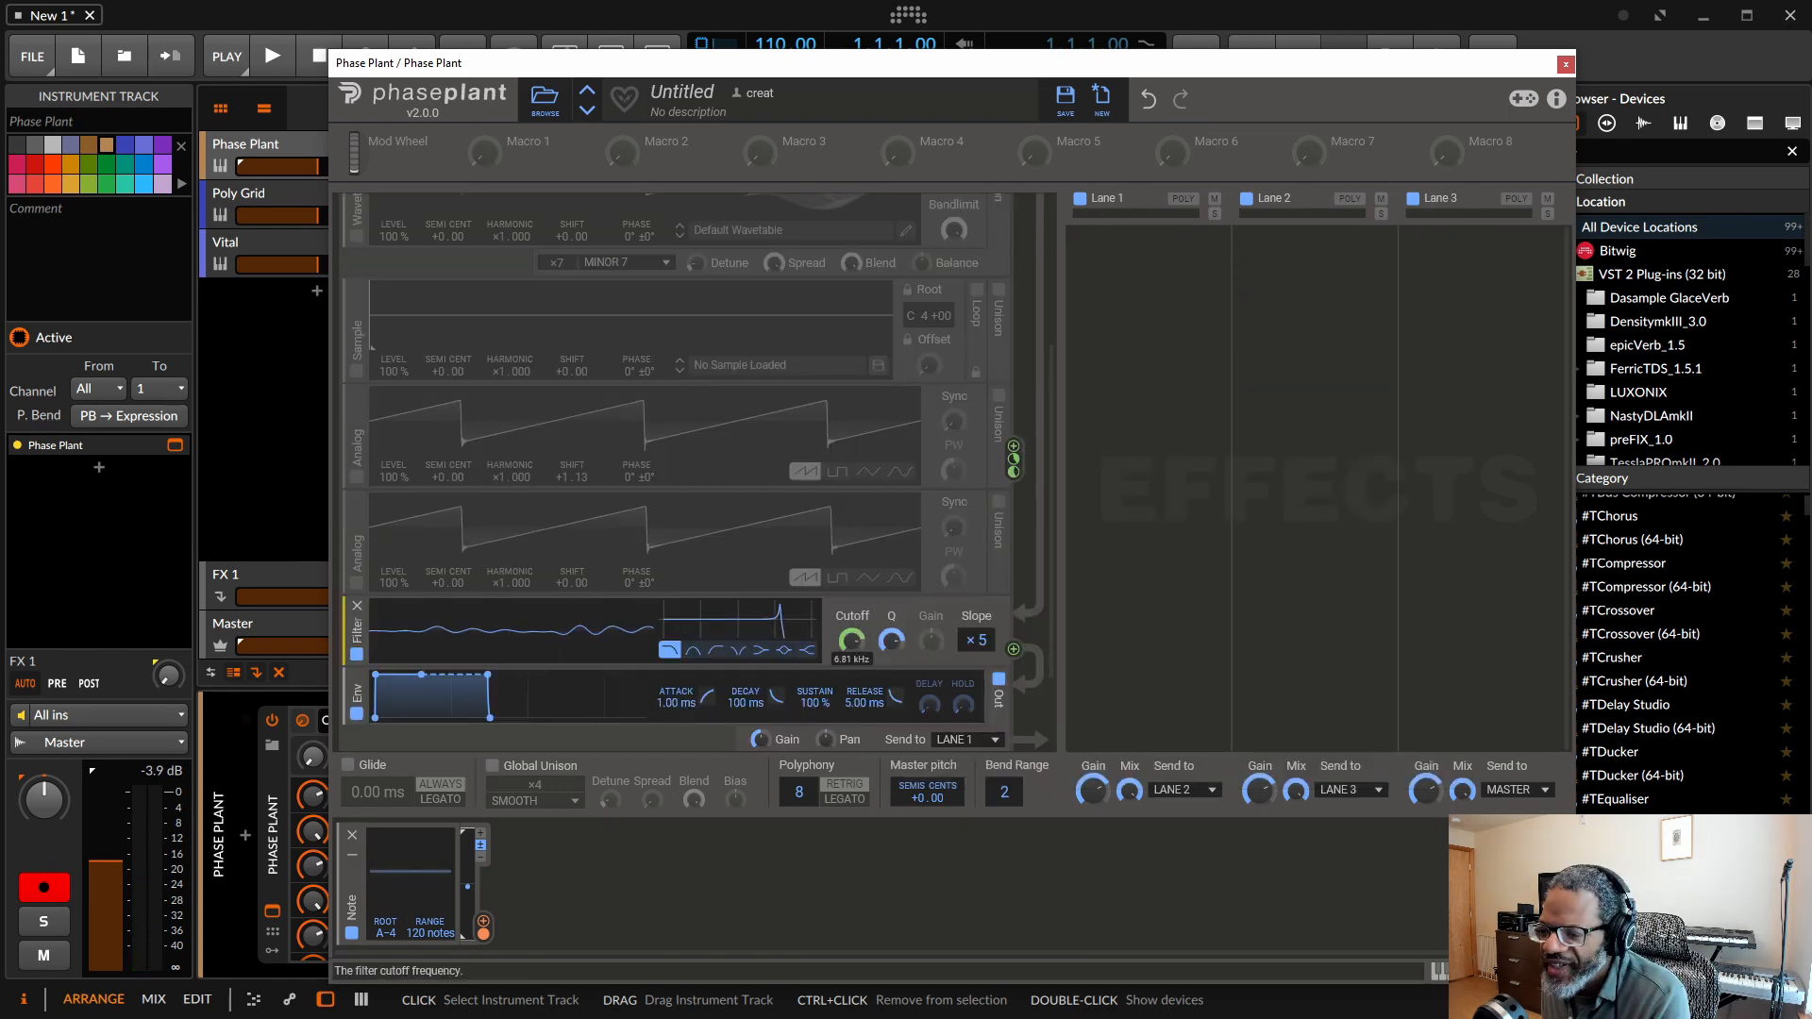
{"action": "scroll", "coordinate": [842, 617], "scroll_direction": "up", "scroll_amount": 3}
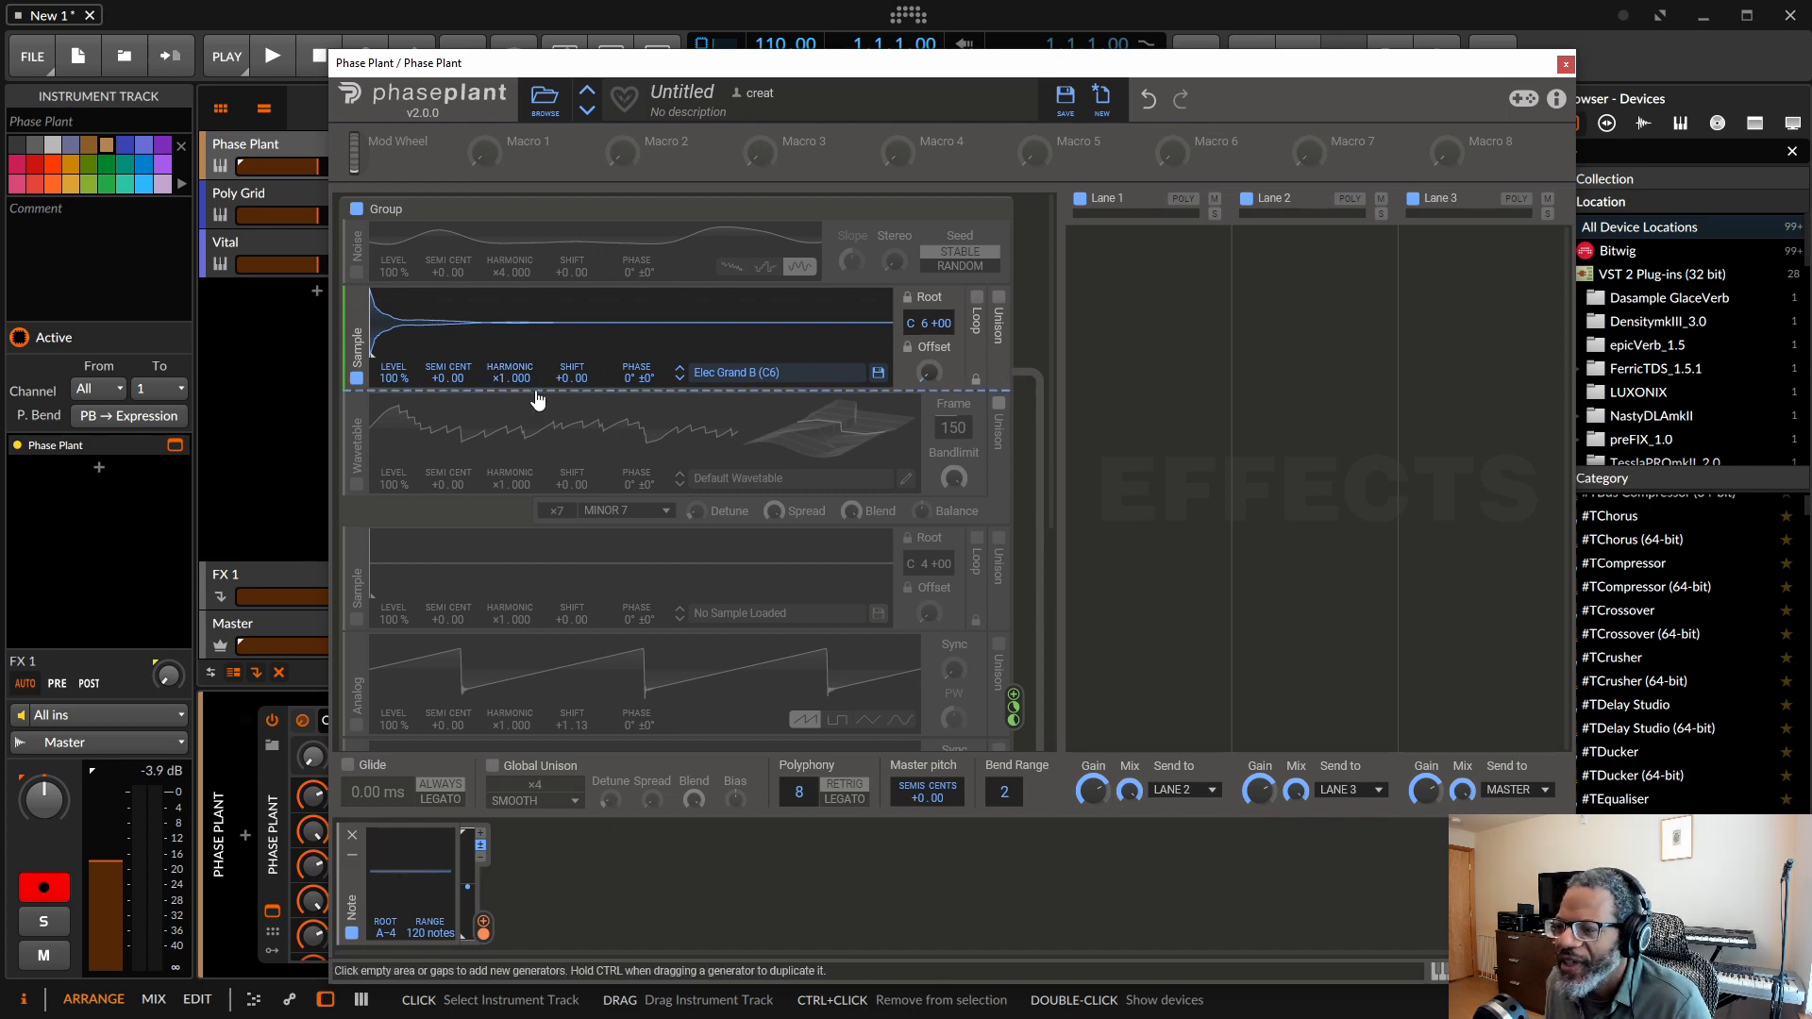
Open the Poly Grid track's patch and add a Sampler oscillator module before the Phase-1 module.
{"action": "left_click", "coordinate": [265, 203]}
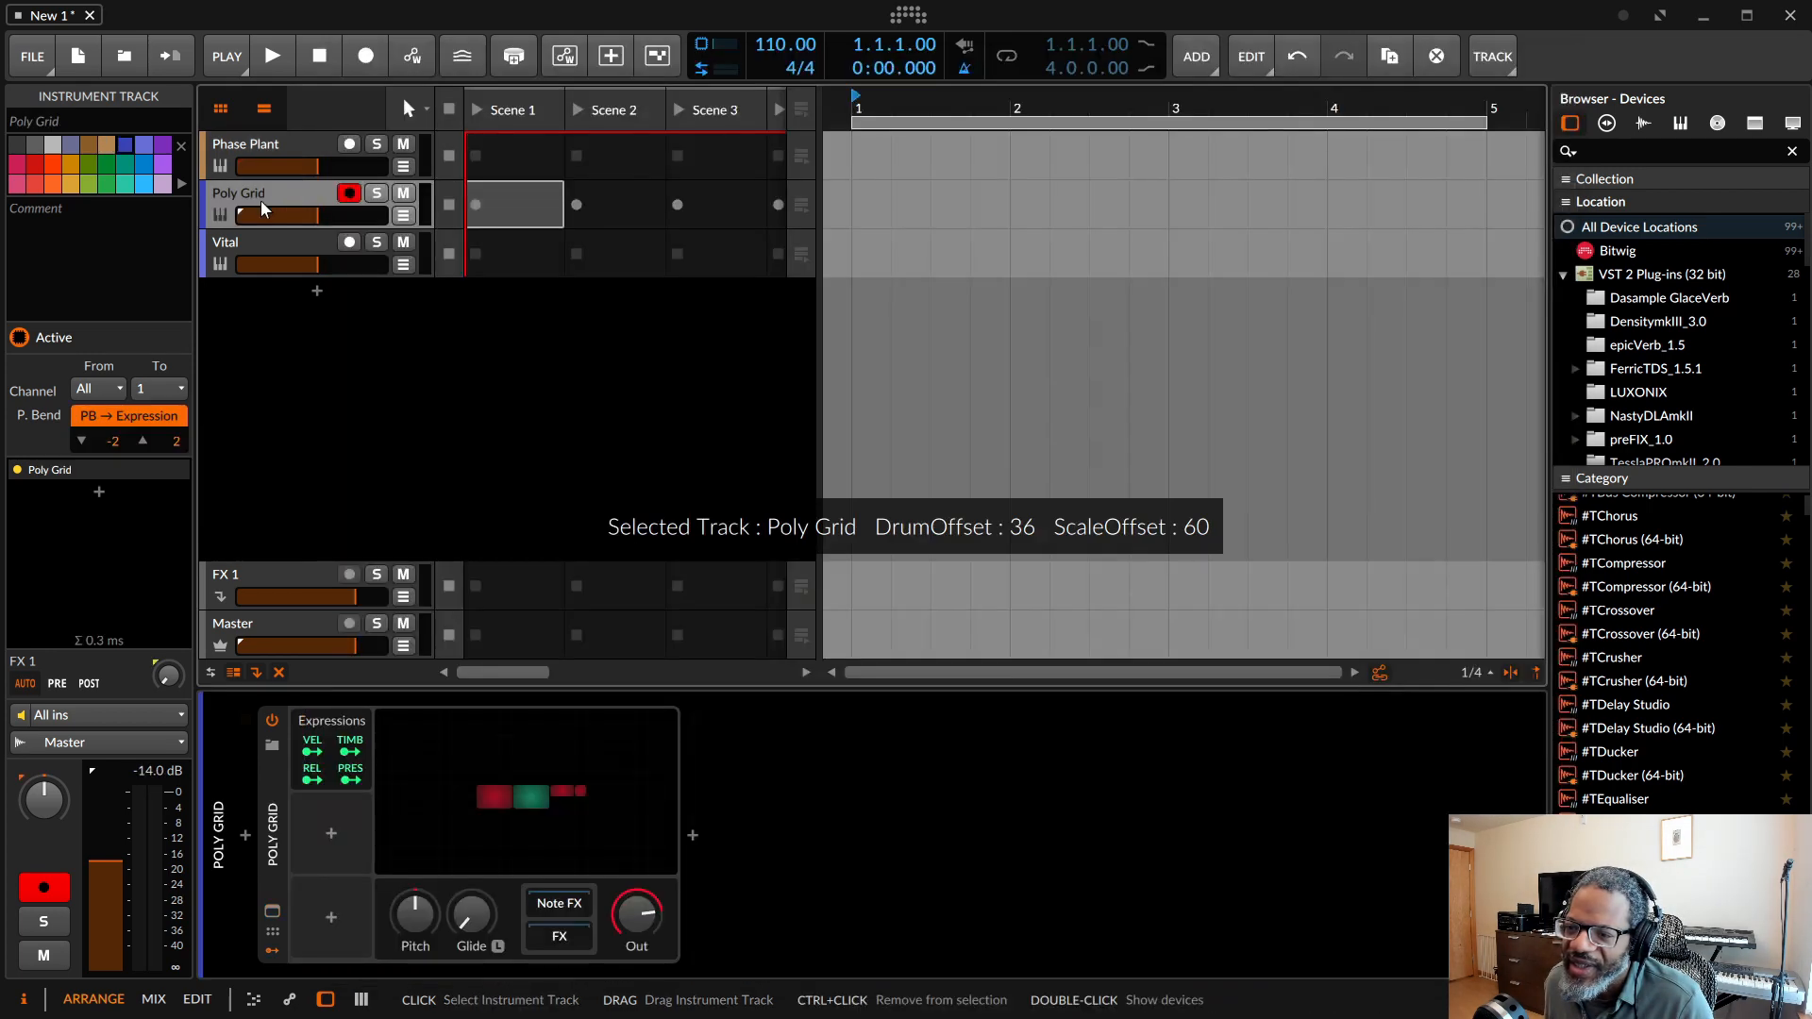
{"action": "double_click", "coordinate": [504, 791]}
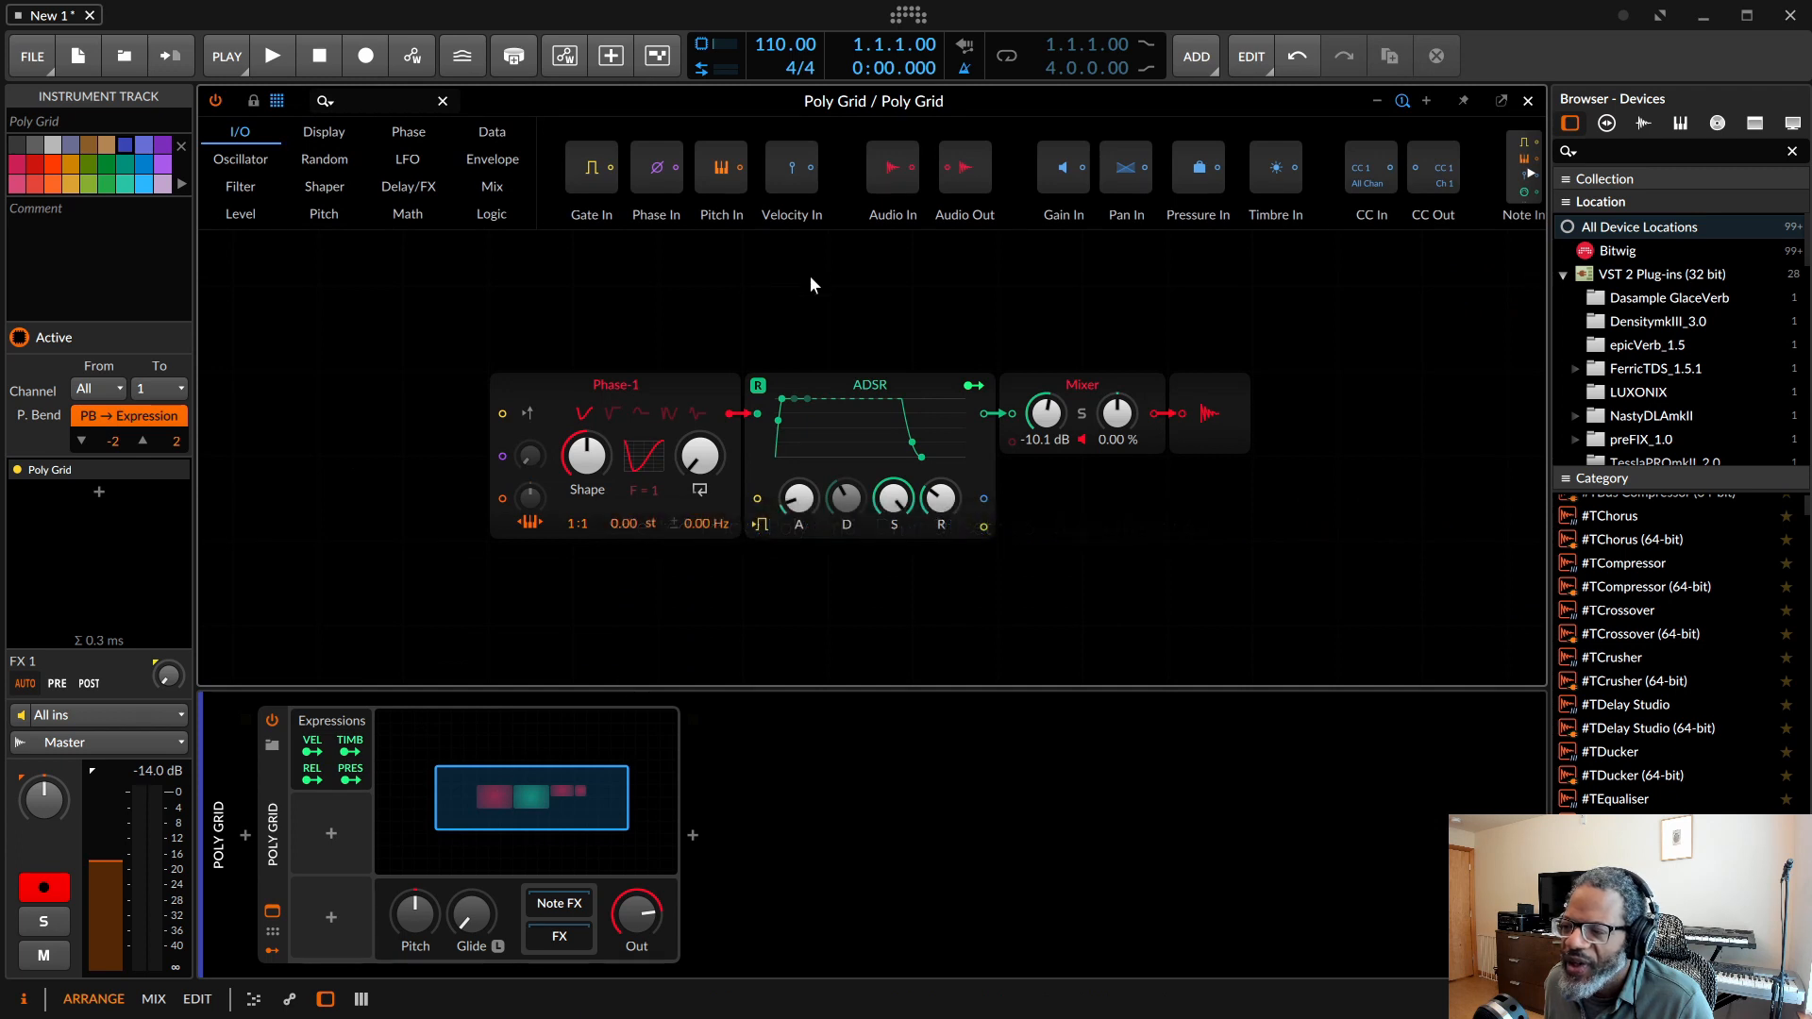
{"action": "left_click", "coordinate": [241, 159]}
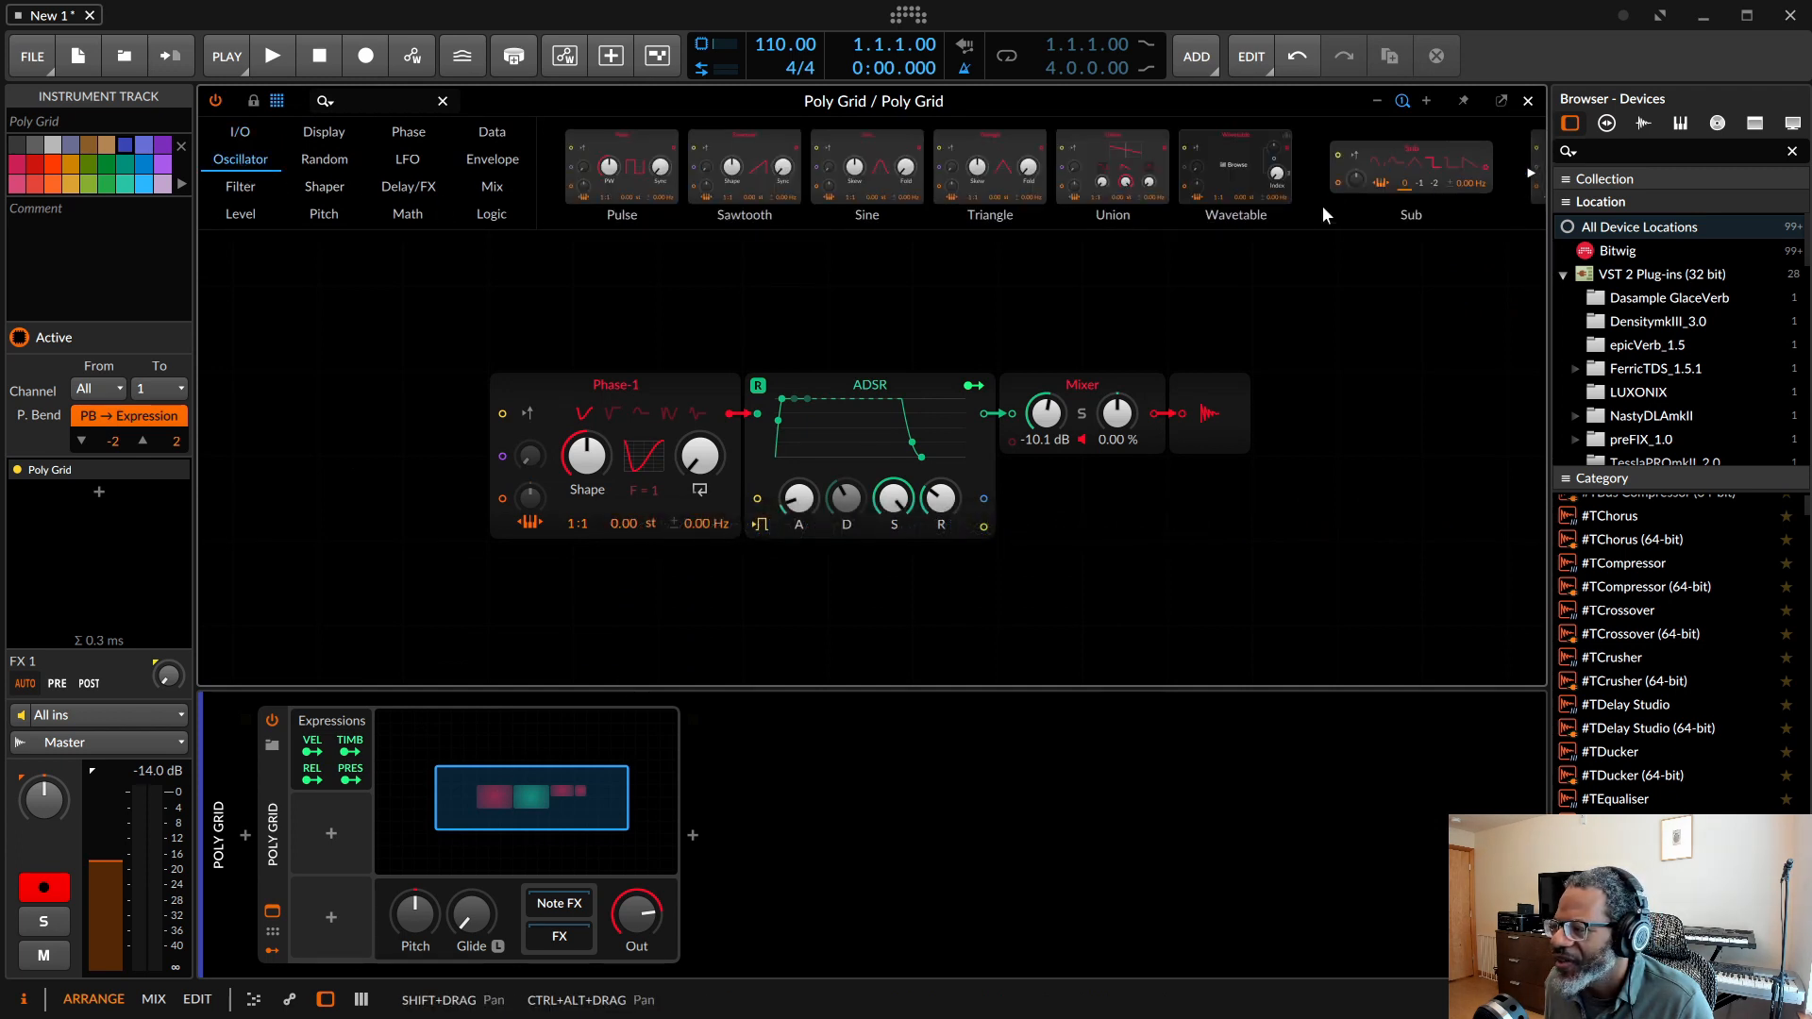
{"action": "scroll", "coordinate": [1326, 213], "scroll_direction": "down", "scroll_amount": 5}
{"action": "left_click_drag", "start_coordinate": [1463, 182], "coordinate": [364, 381]}
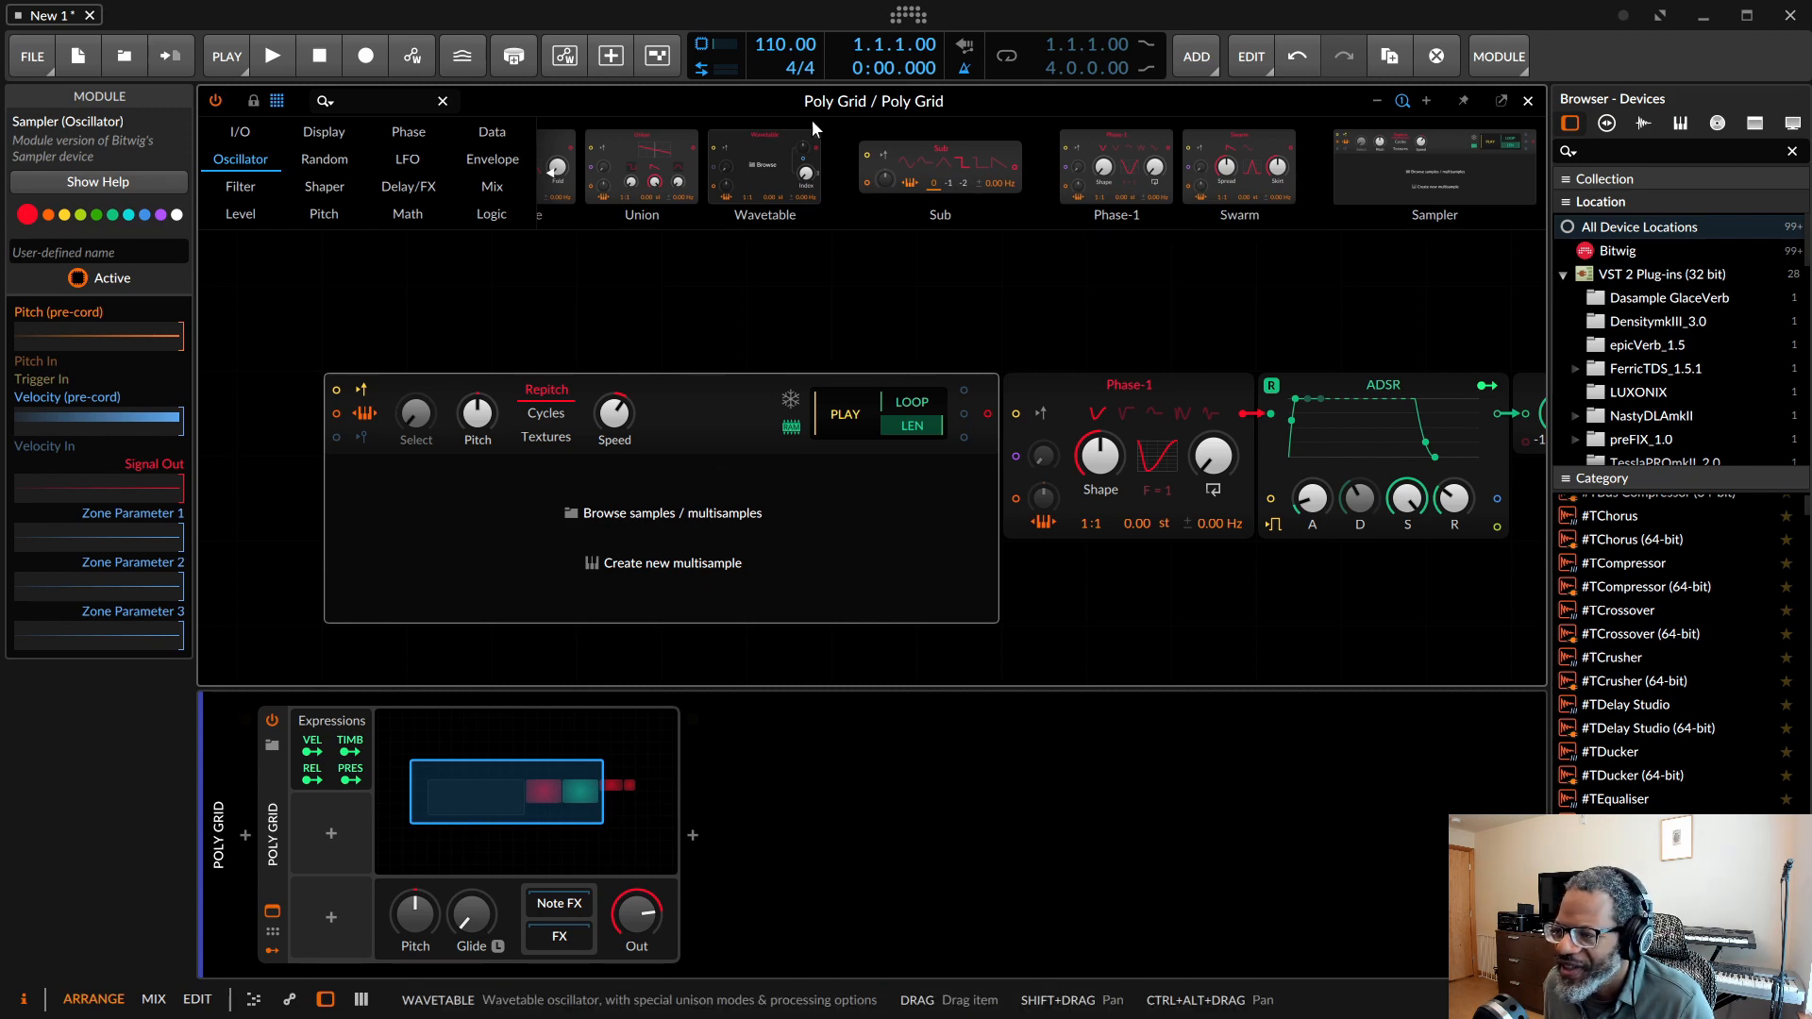
Close the Poly Grid patch editor and return to the Phase Plant track.
{"action": "left_click", "coordinate": [1527, 99]}
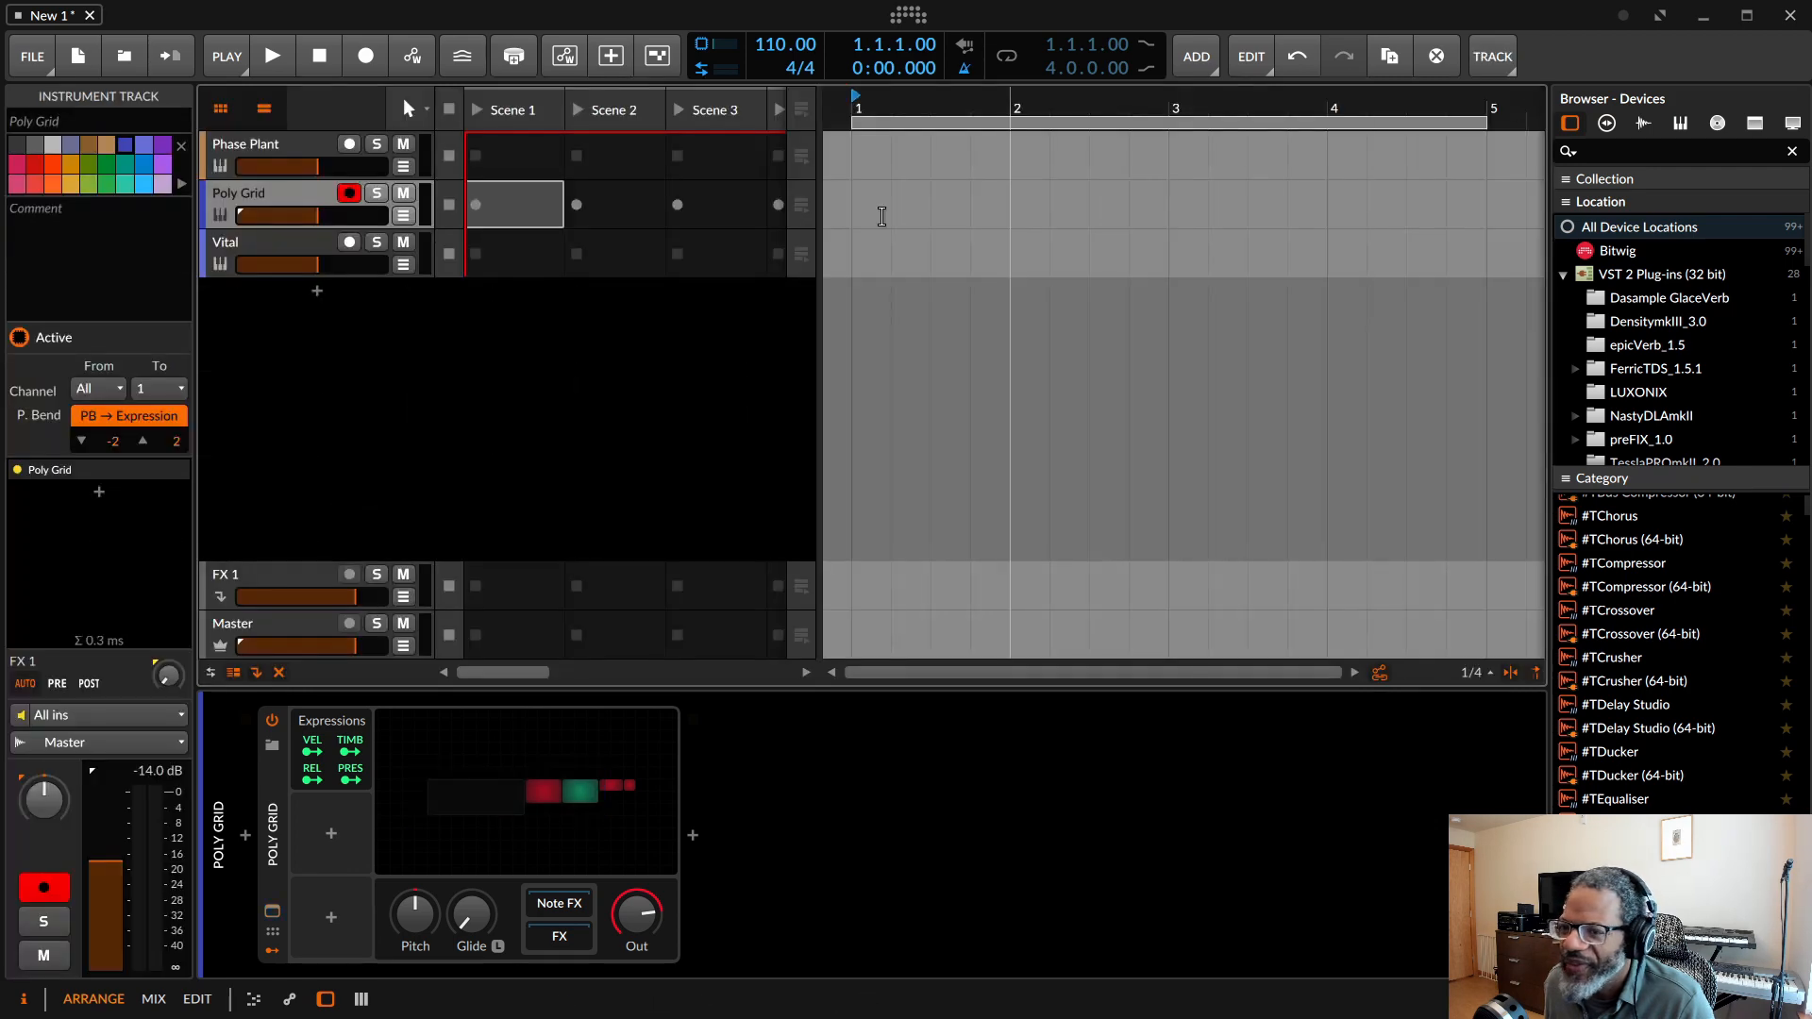
{"action": "left_click", "coordinate": [235, 156]}
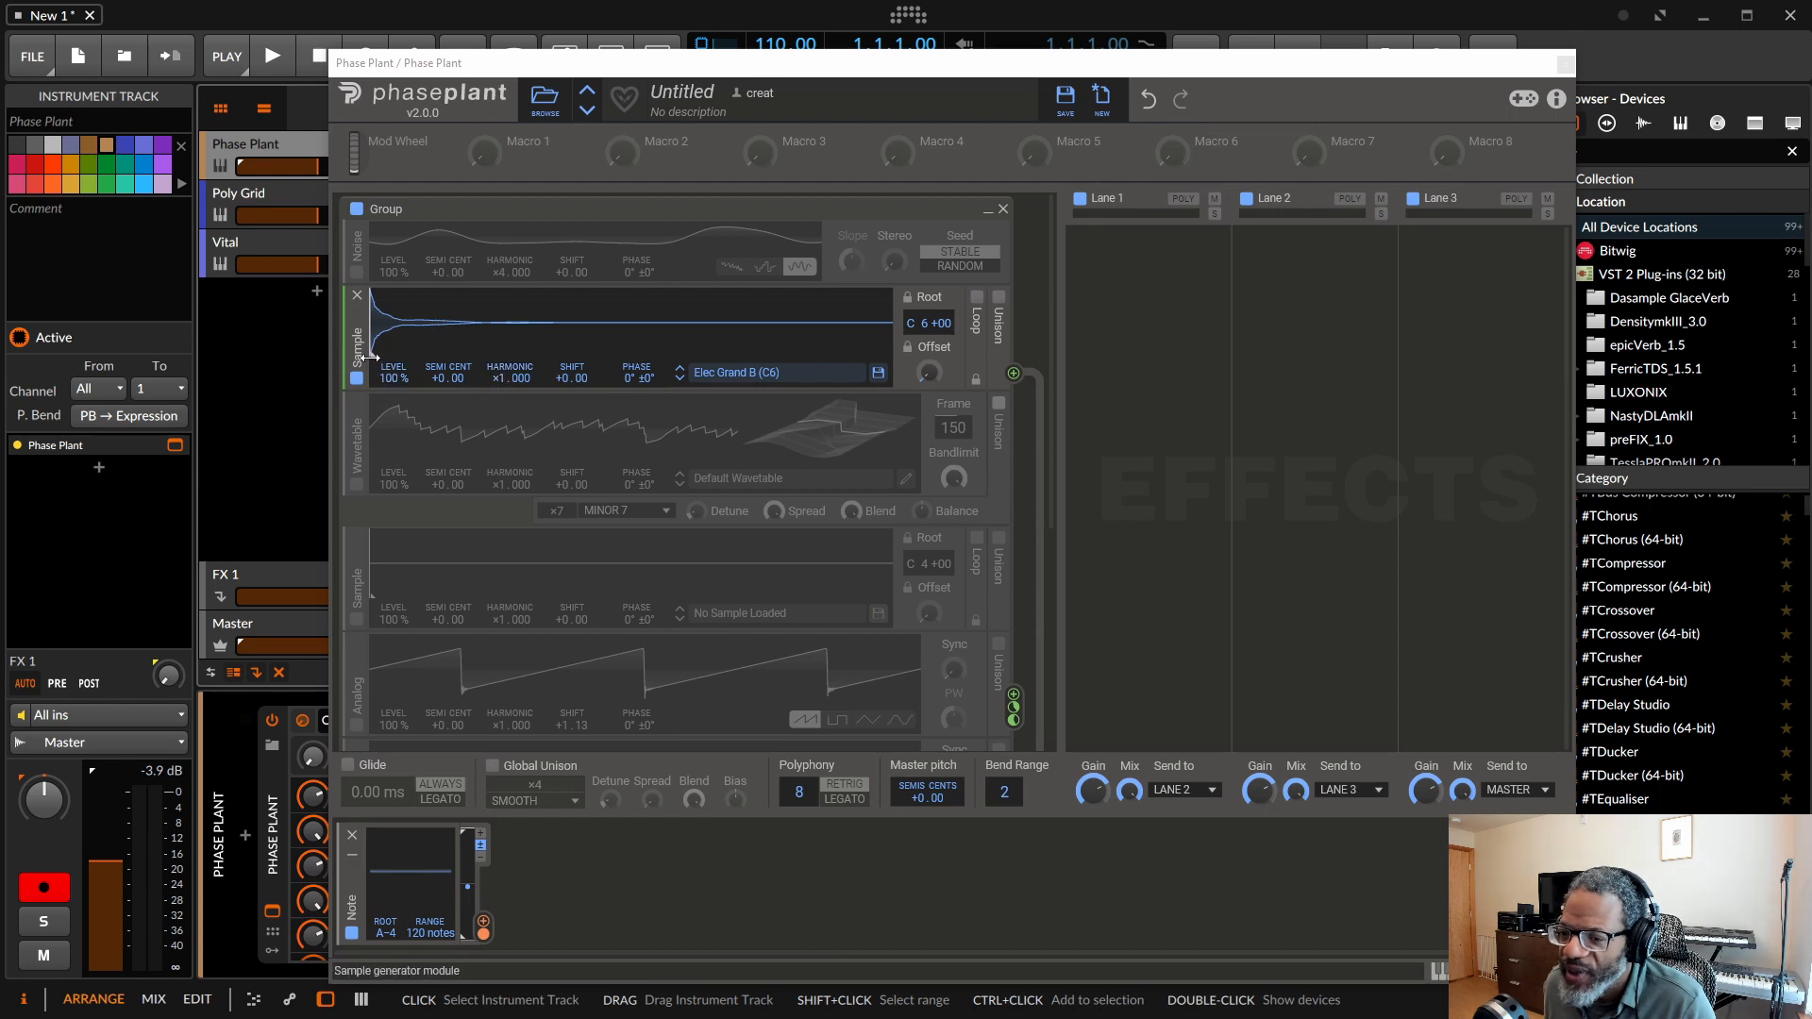
Shift the piano sample's start point past its attack and enable an infinite loop over a short section just after it.
{"action": "mouse_move", "coordinate": [371, 358]}
{"action": "left_mouse_down"}
{"action": "mouse_move", "coordinate": [449, 337]}
{"action": "mouse_move", "coordinate": [388, 330]}
{"action": "mouse_move", "coordinate": [395, 363]}
{"action": "mouse_move", "coordinate": [439, 354]}
{"action": "mouse_move", "coordinate": [401, 356]}
{"action": "left_mouse_up"}
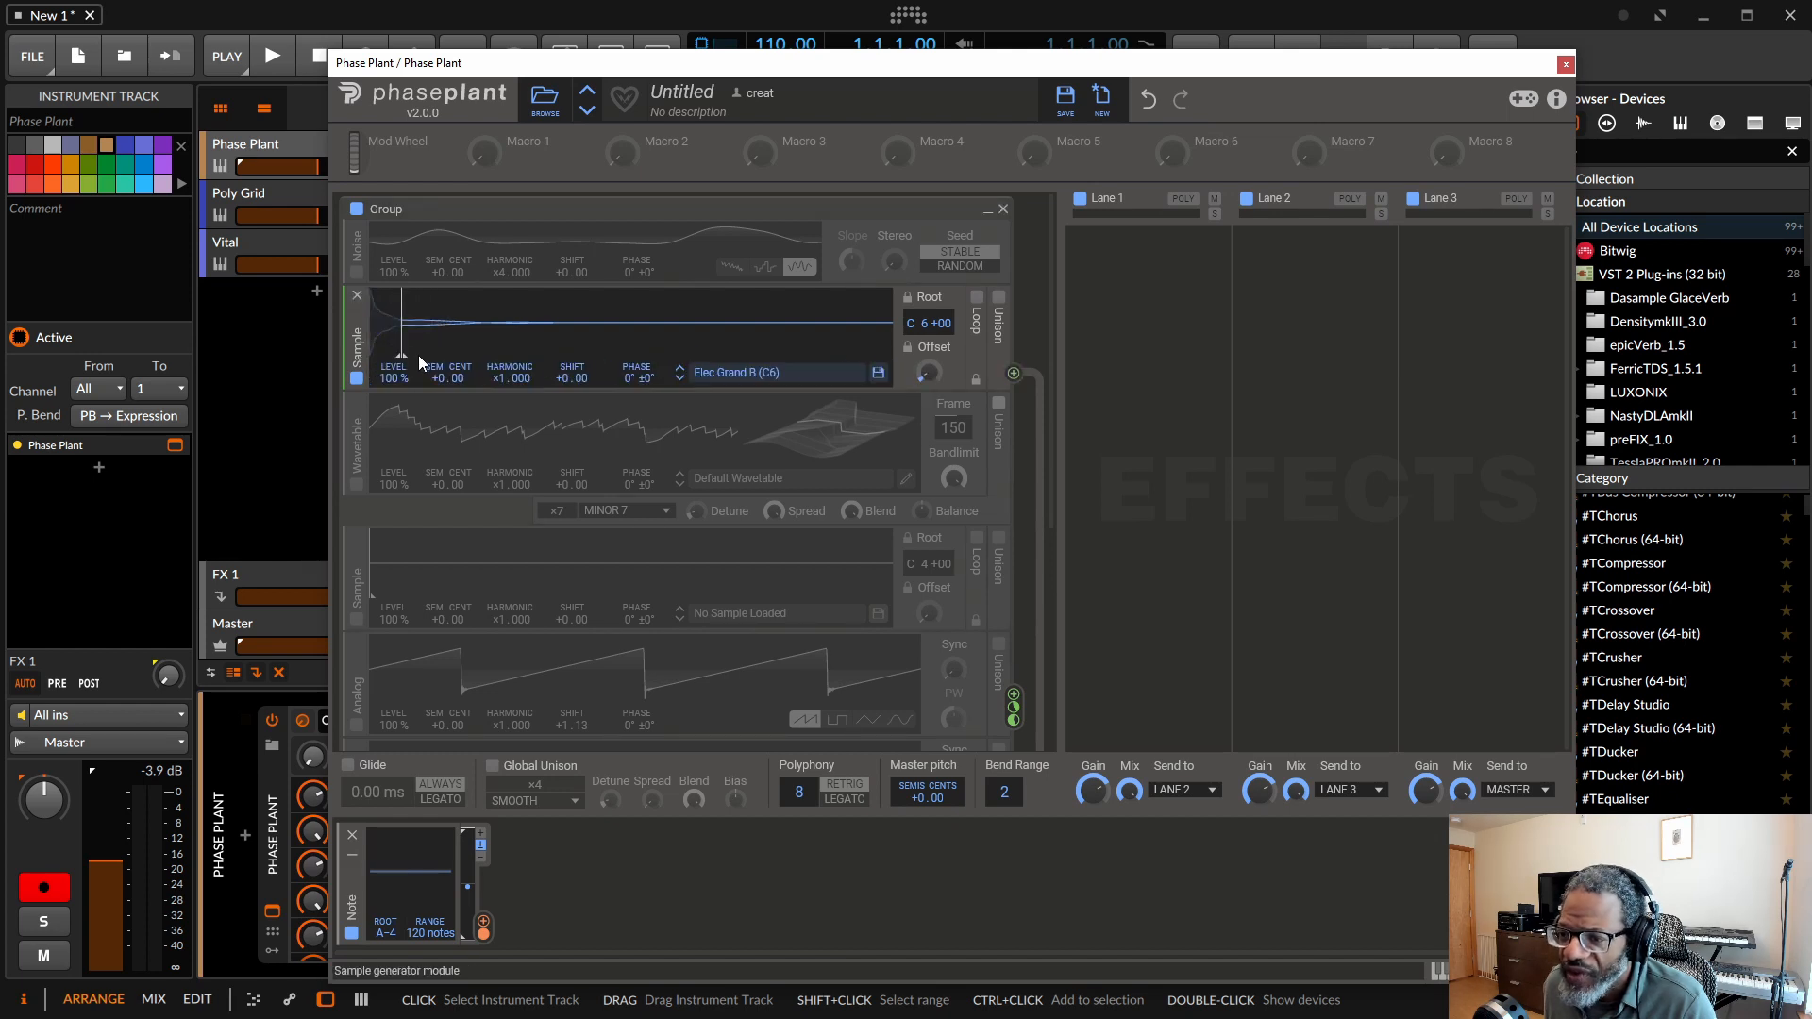
{"action": "left_click", "coordinate": [976, 298]}
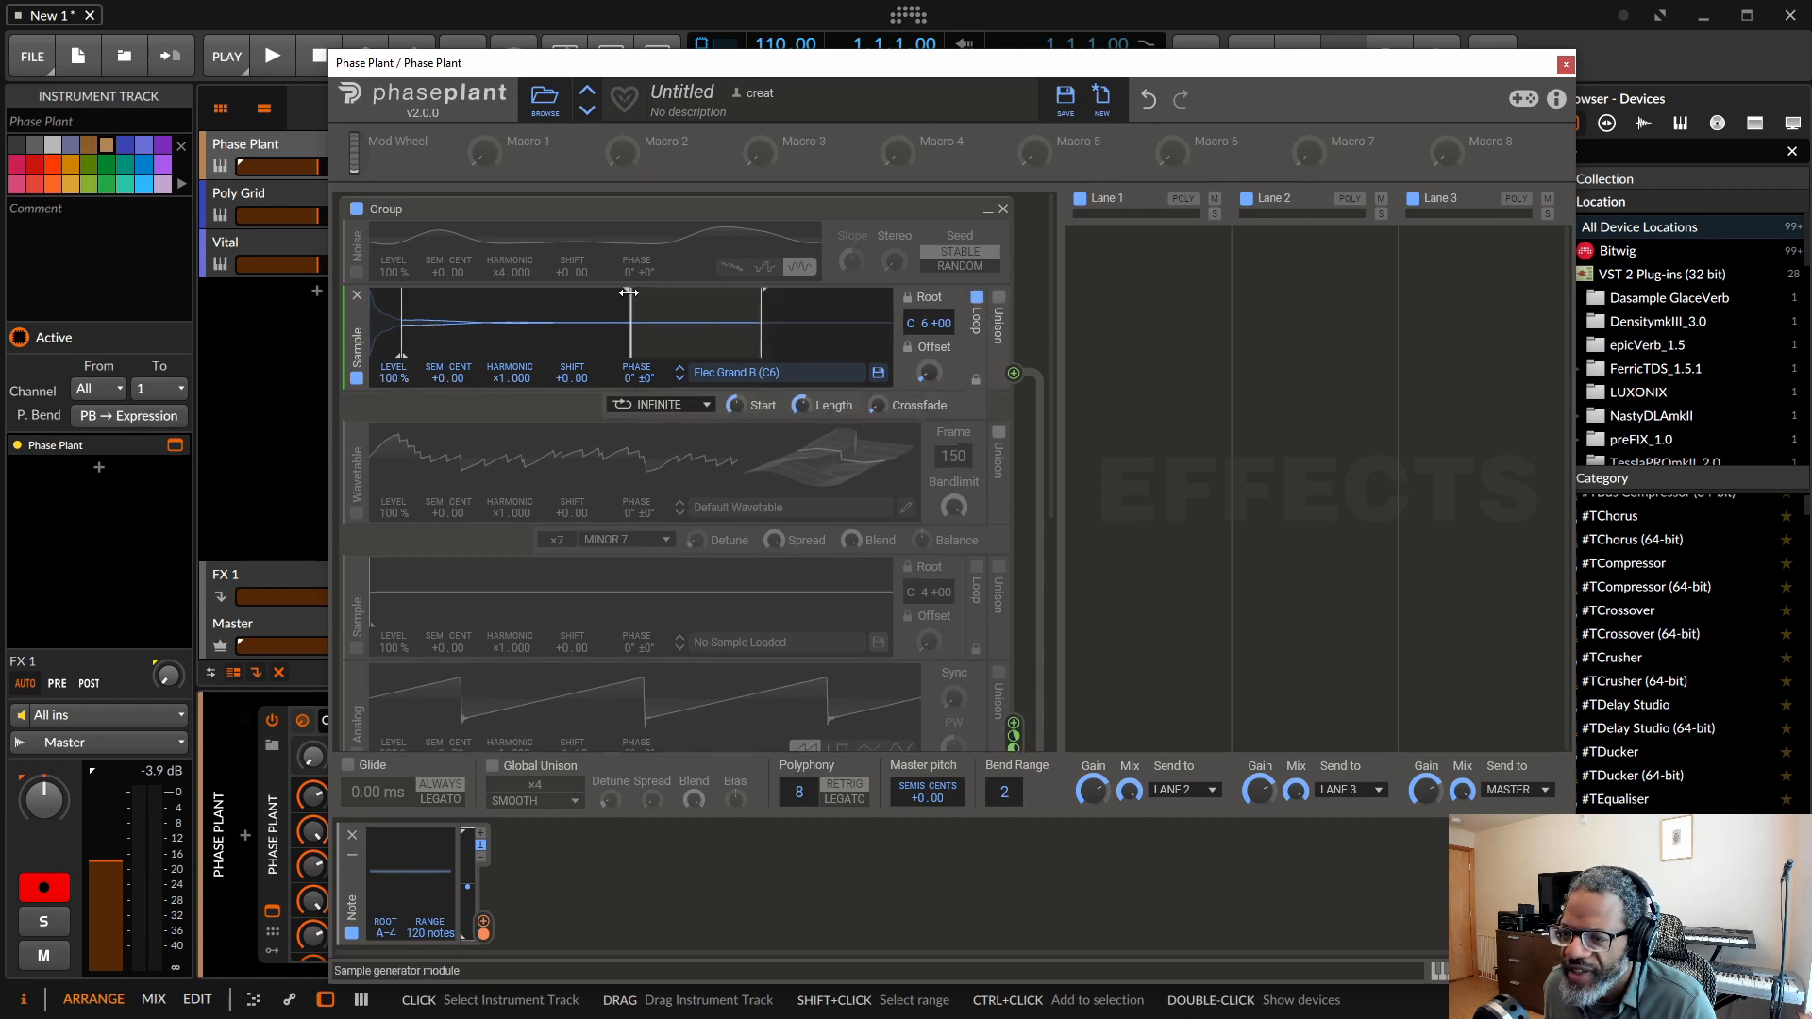
{"action": "left_click_drag", "start_coordinate": [628, 293], "coordinate": [453, 292]}
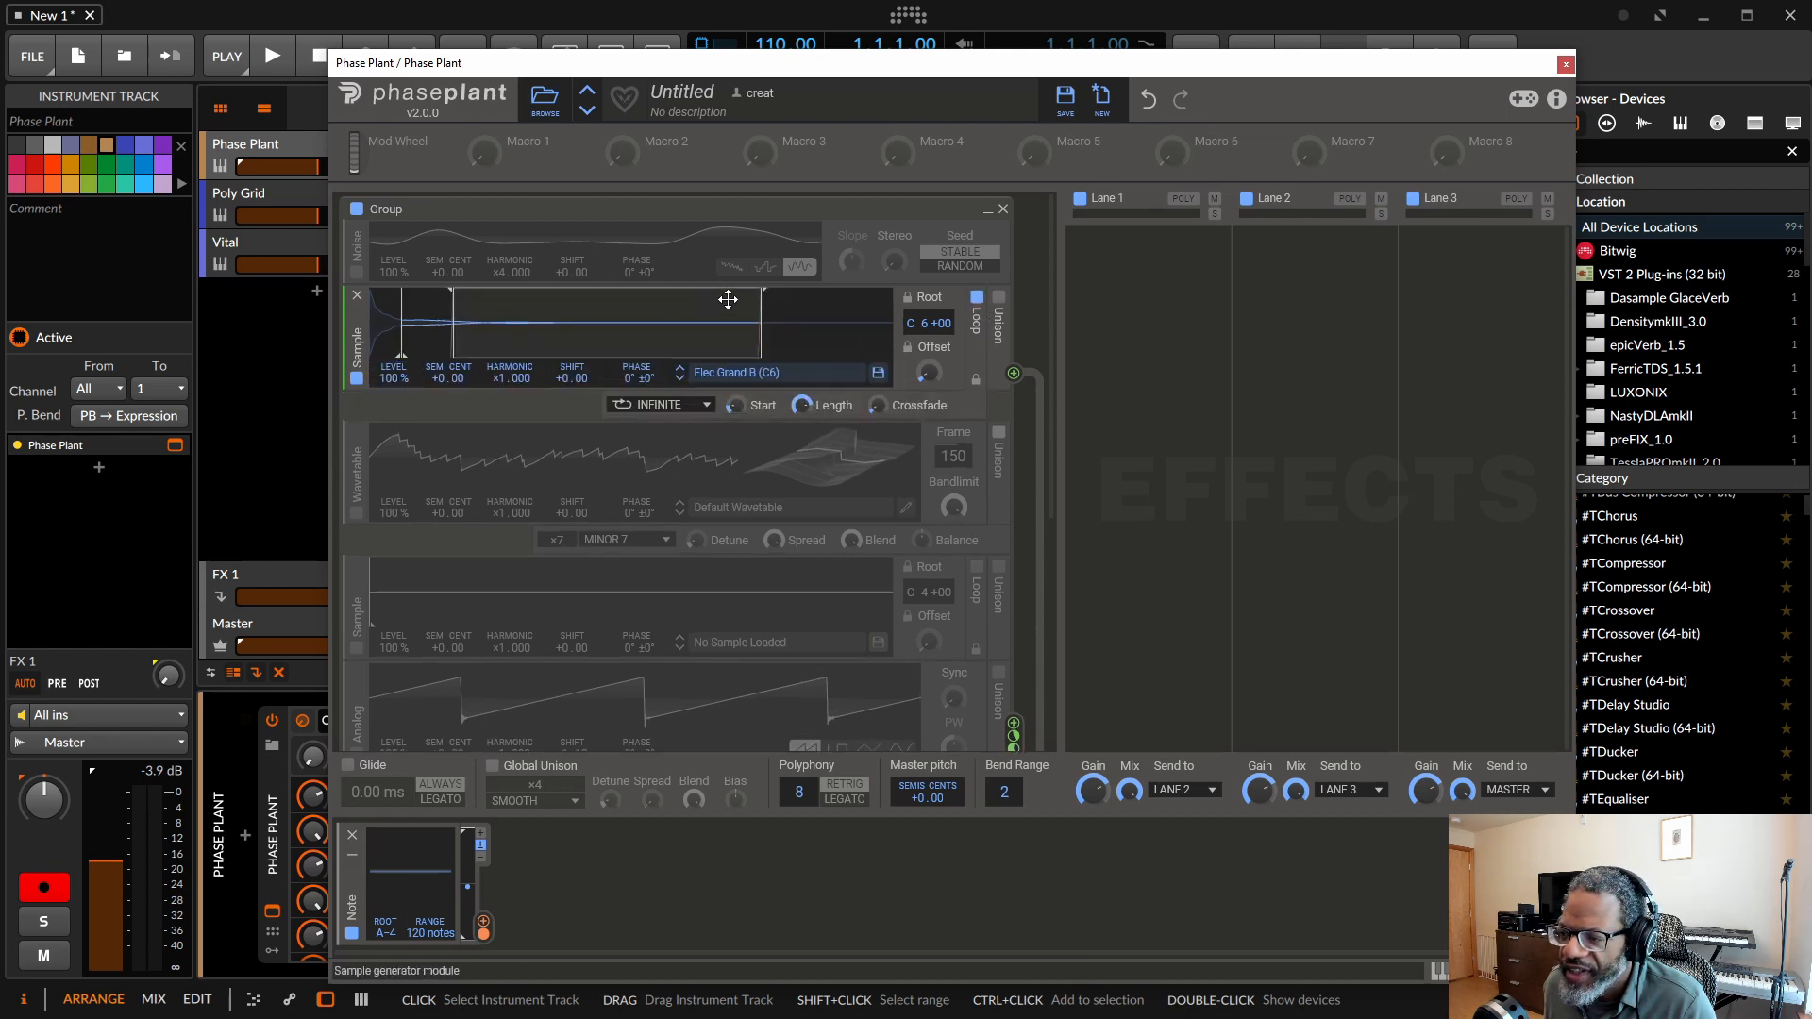
{"action": "left_click_drag", "start_coordinate": [760, 293], "coordinate": [482, 292]}
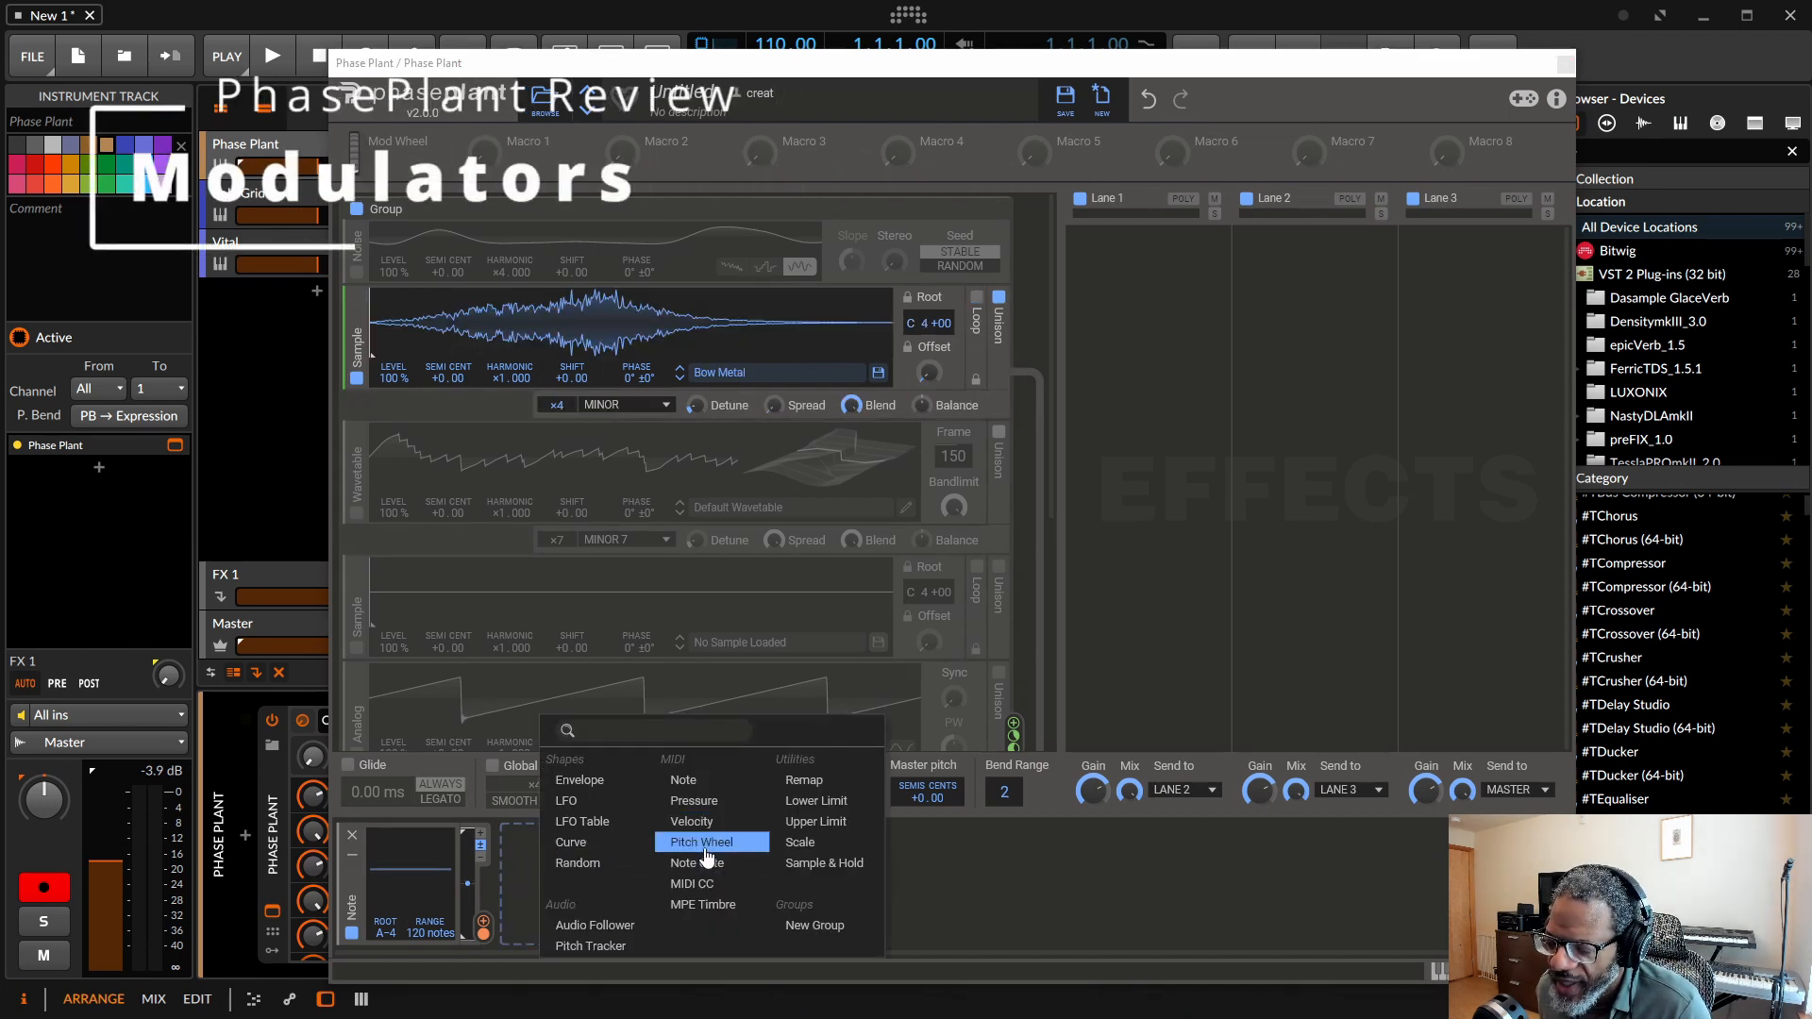
Add Envelope, LFO and LFO Table modulators after the Note modulator.
{"action": "left_click", "coordinate": [580, 780]}
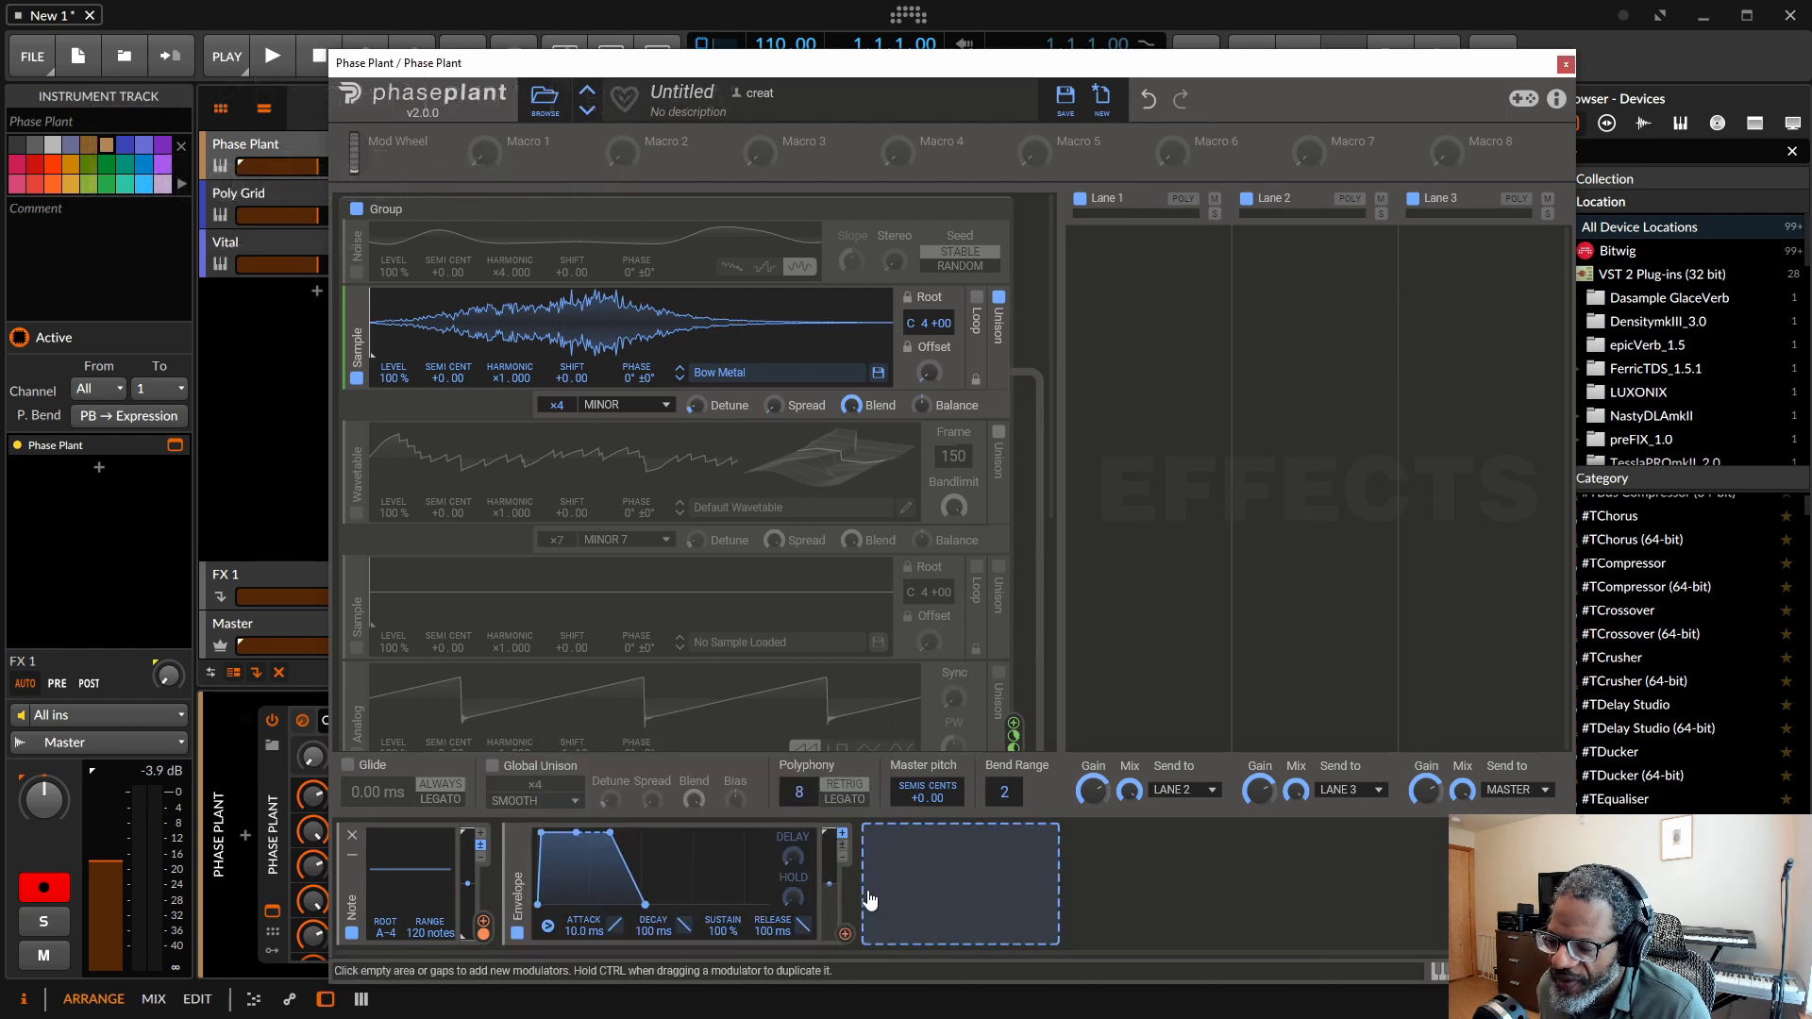
{"action": "left_click", "coordinate": [894, 898]}
{"action": "left_click", "coordinate": [952, 815]}
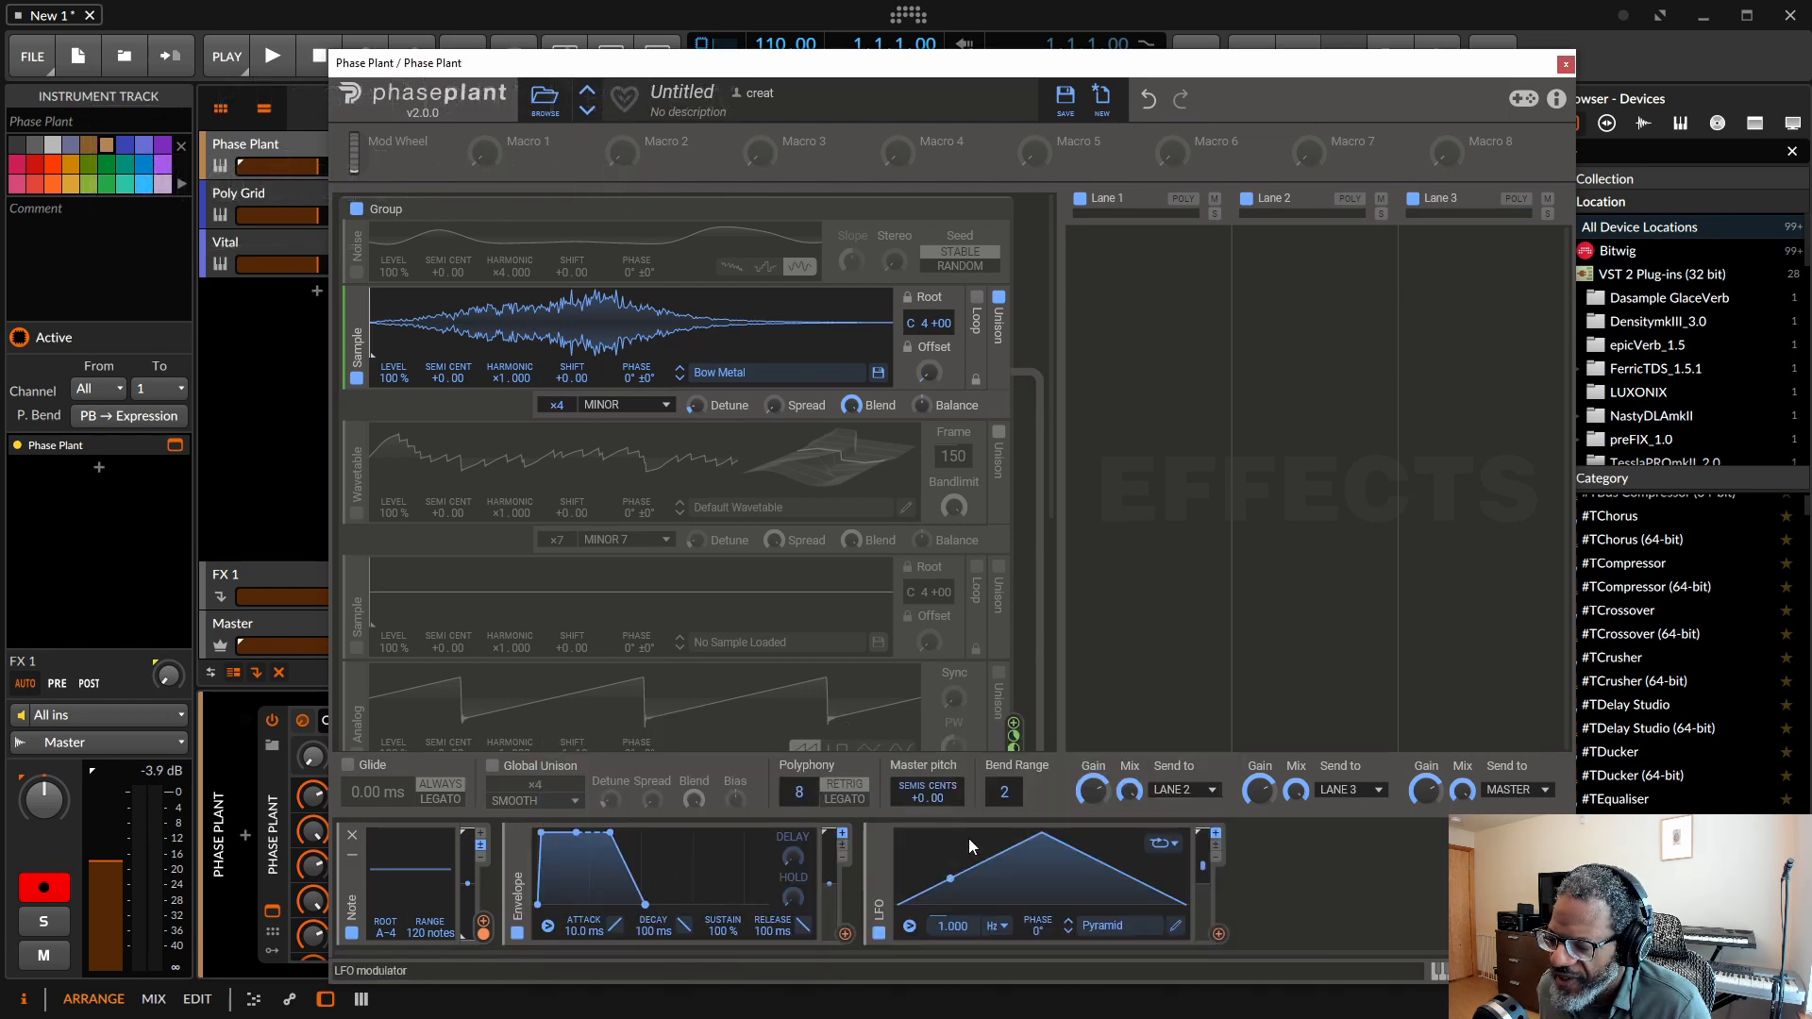
{"action": "left_click", "coordinate": [1228, 874]}
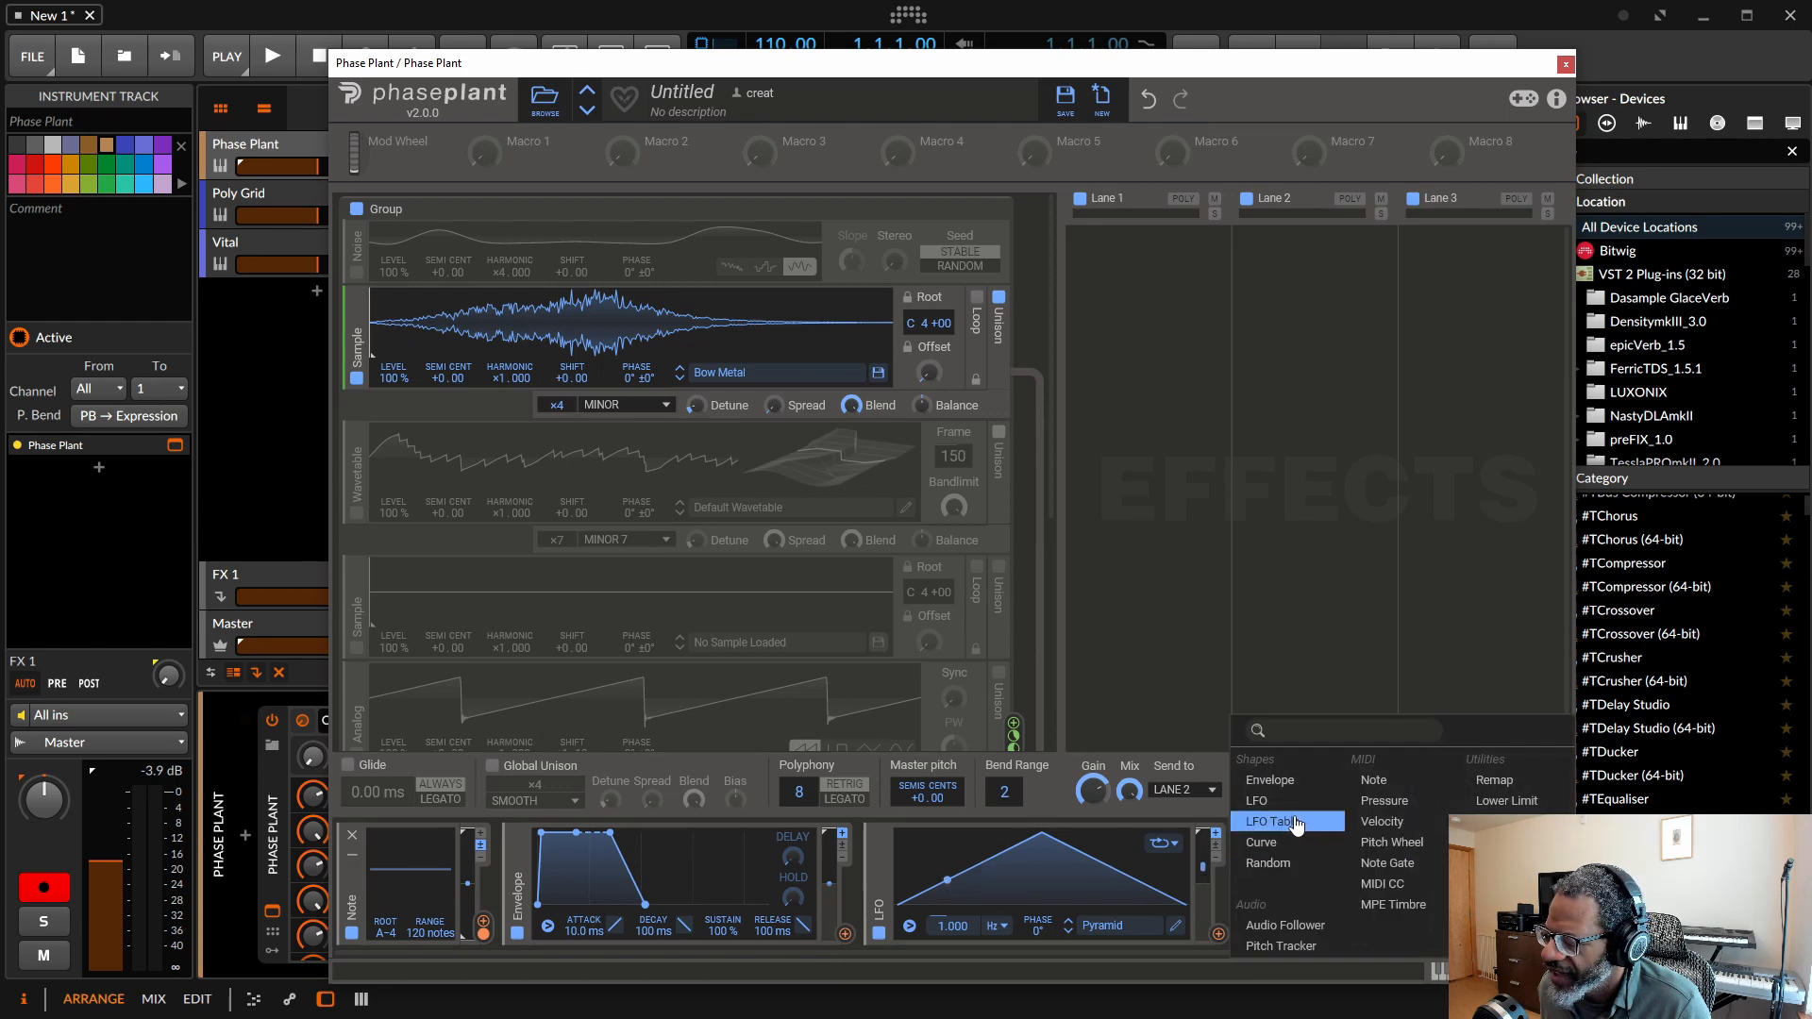
{"action": "left_click", "coordinate": [1293, 821]}
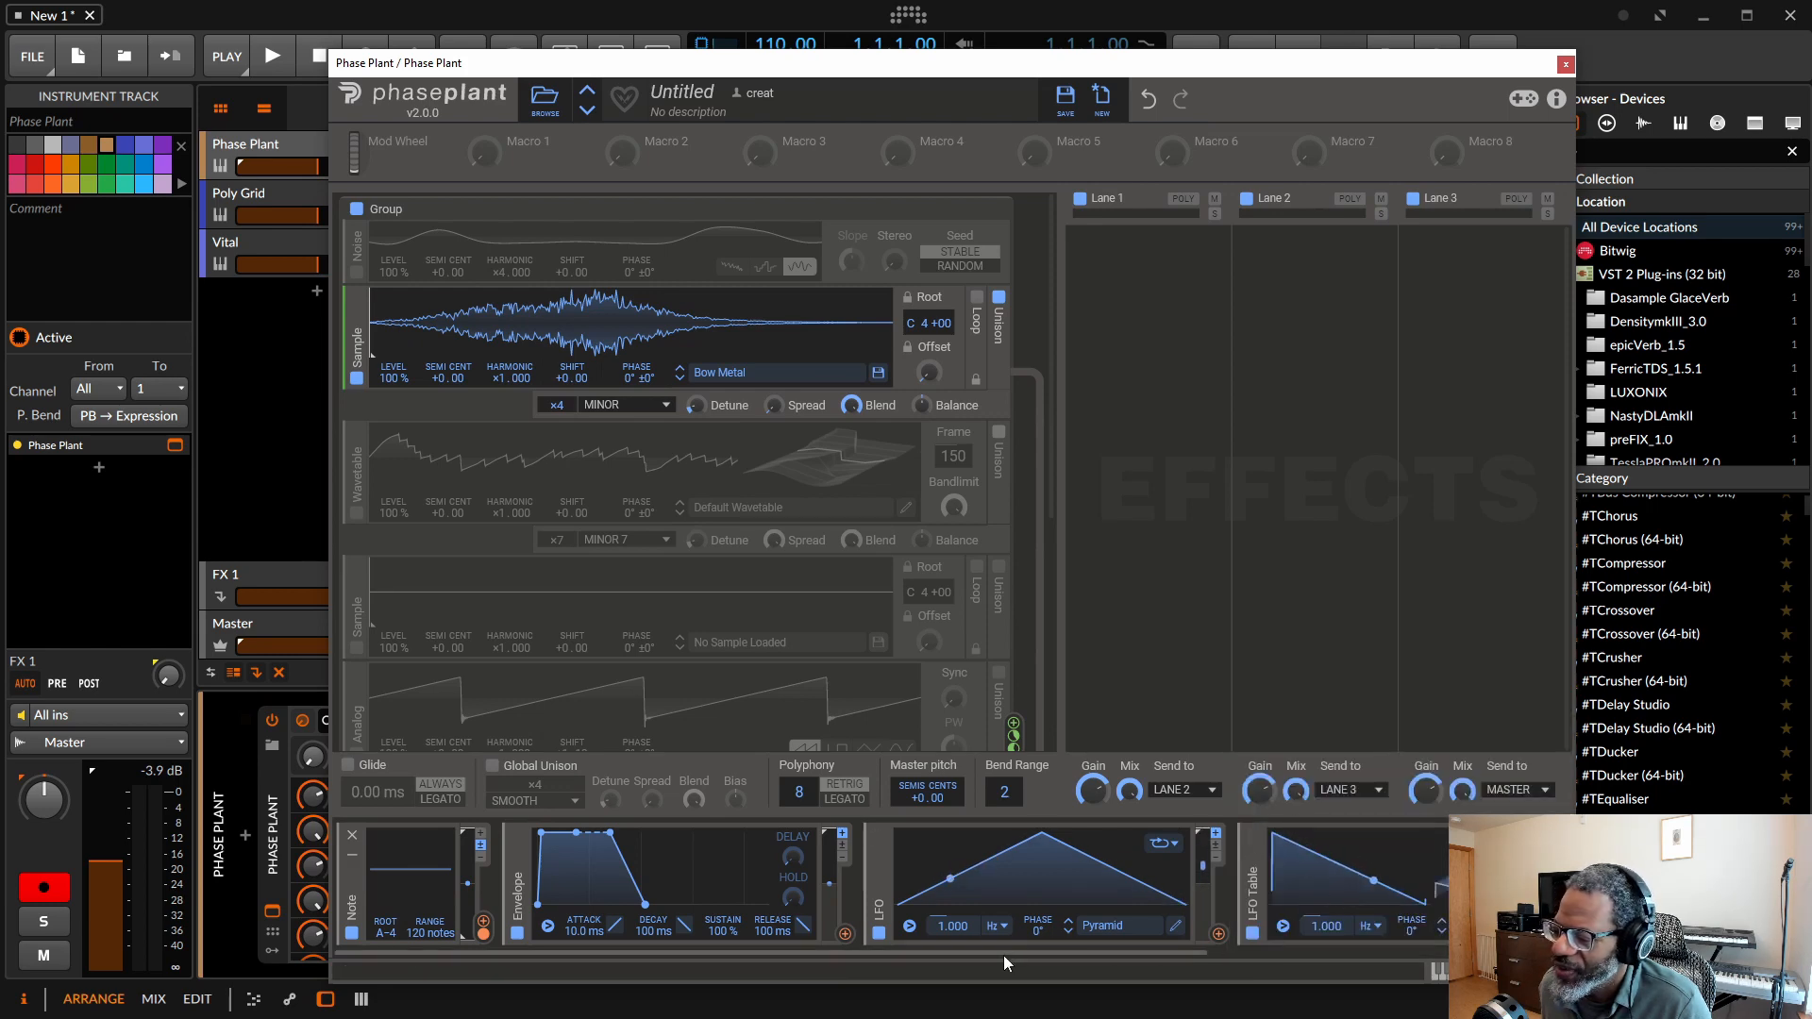
Add Curve and Random modulators after the LFO Table.
{"action": "left_click_drag", "start_coordinate": [1004, 955], "coordinate": [1374, 949]}
{"action": "left_click", "coordinate": [1349, 883]}
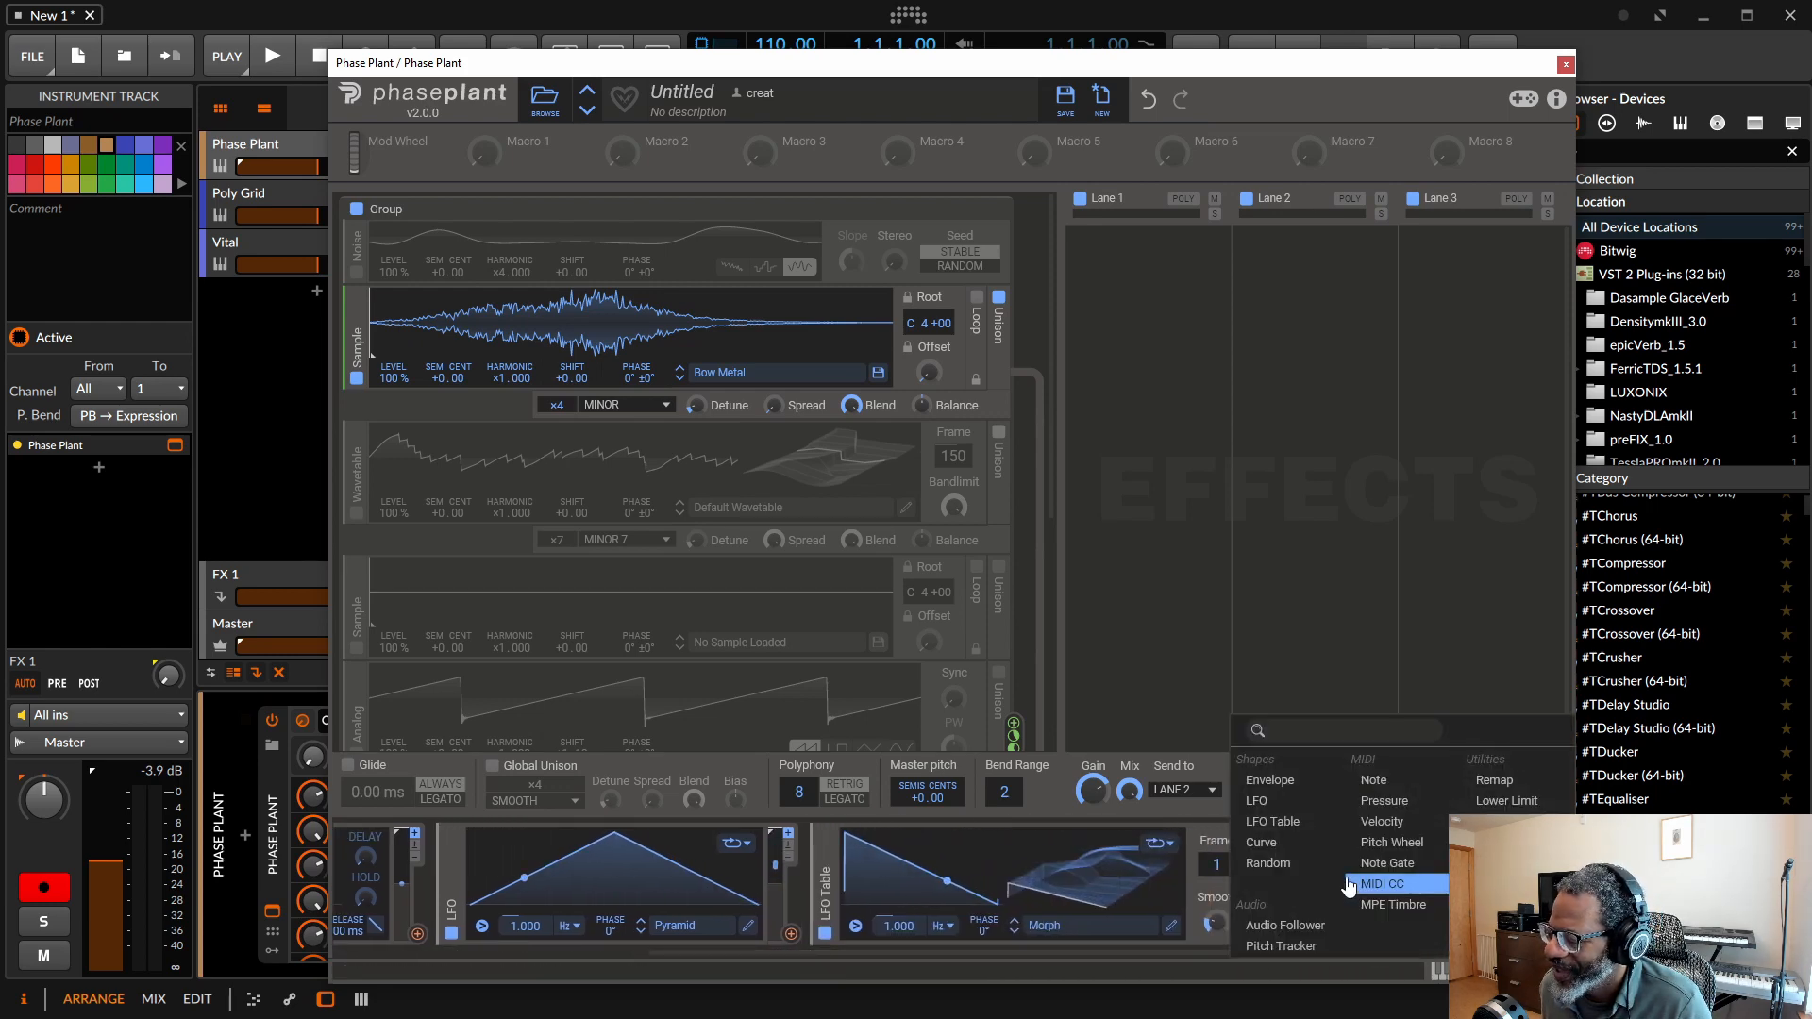
{"action": "left_click", "coordinate": [1265, 842]}
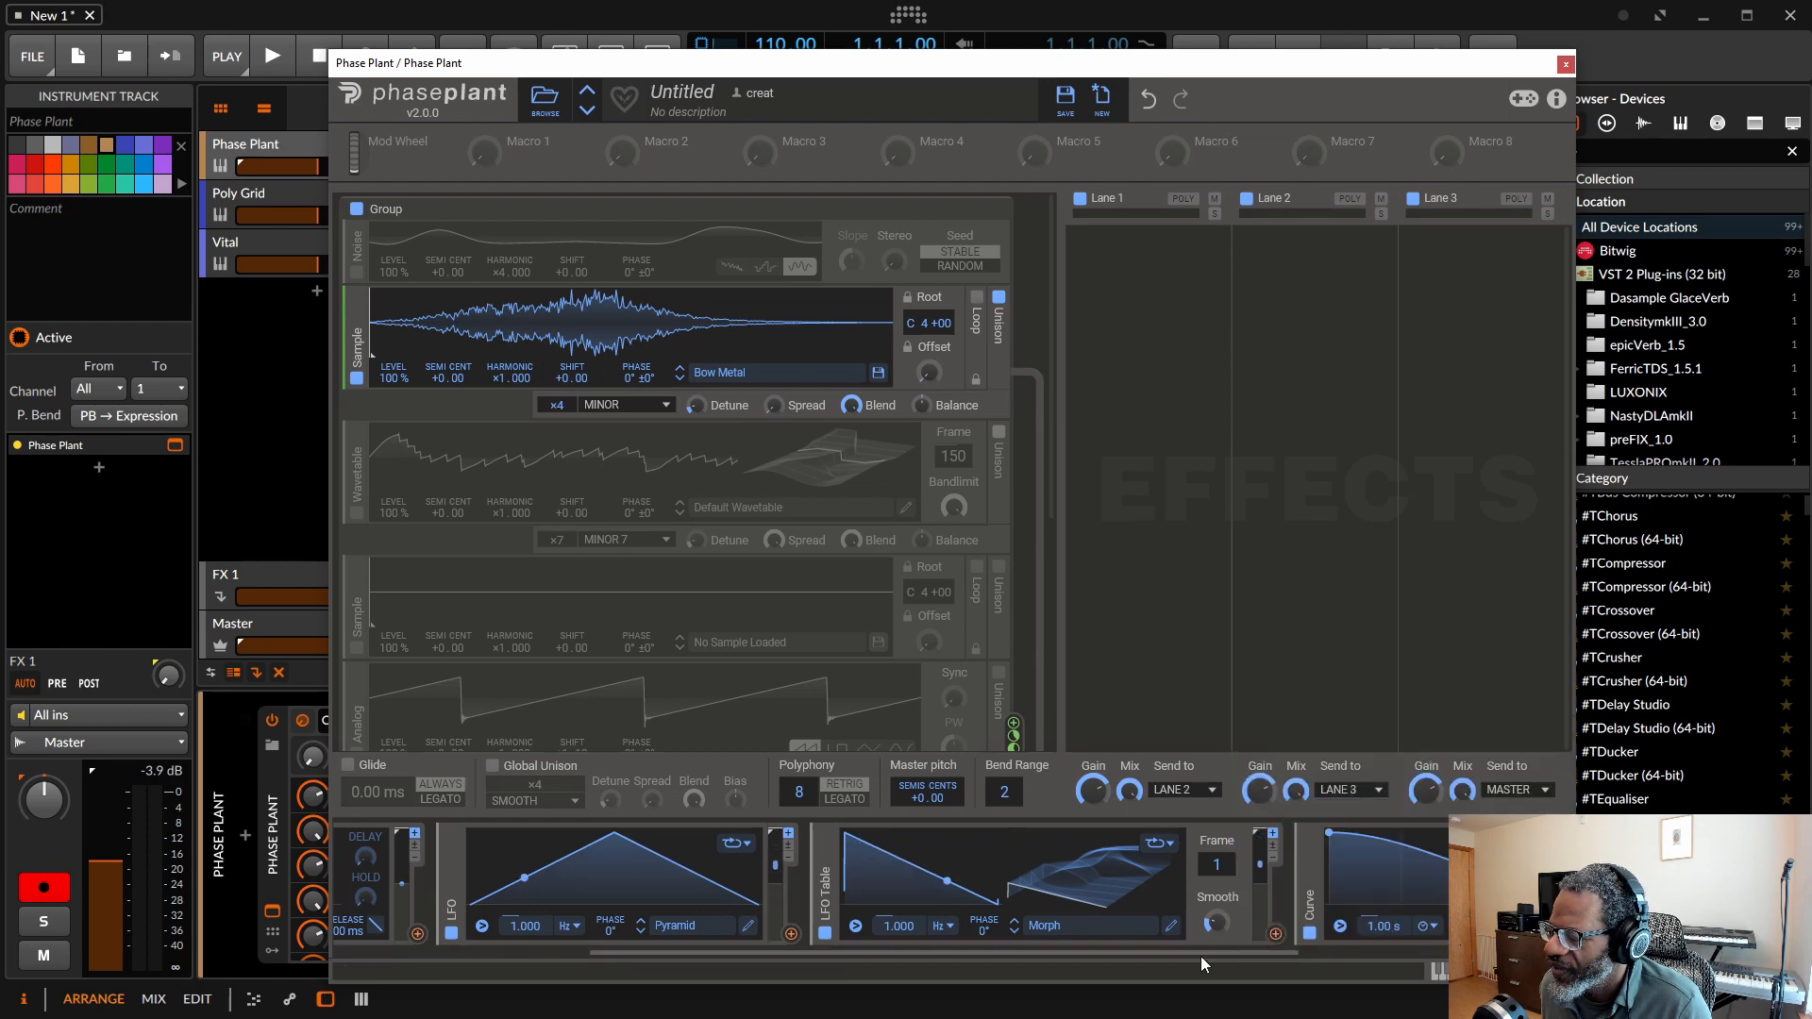
{"action": "left_click_drag", "start_coordinate": [1200, 955], "coordinate": [1415, 952]}
{"action": "left_click", "coordinate": [1339, 882]}
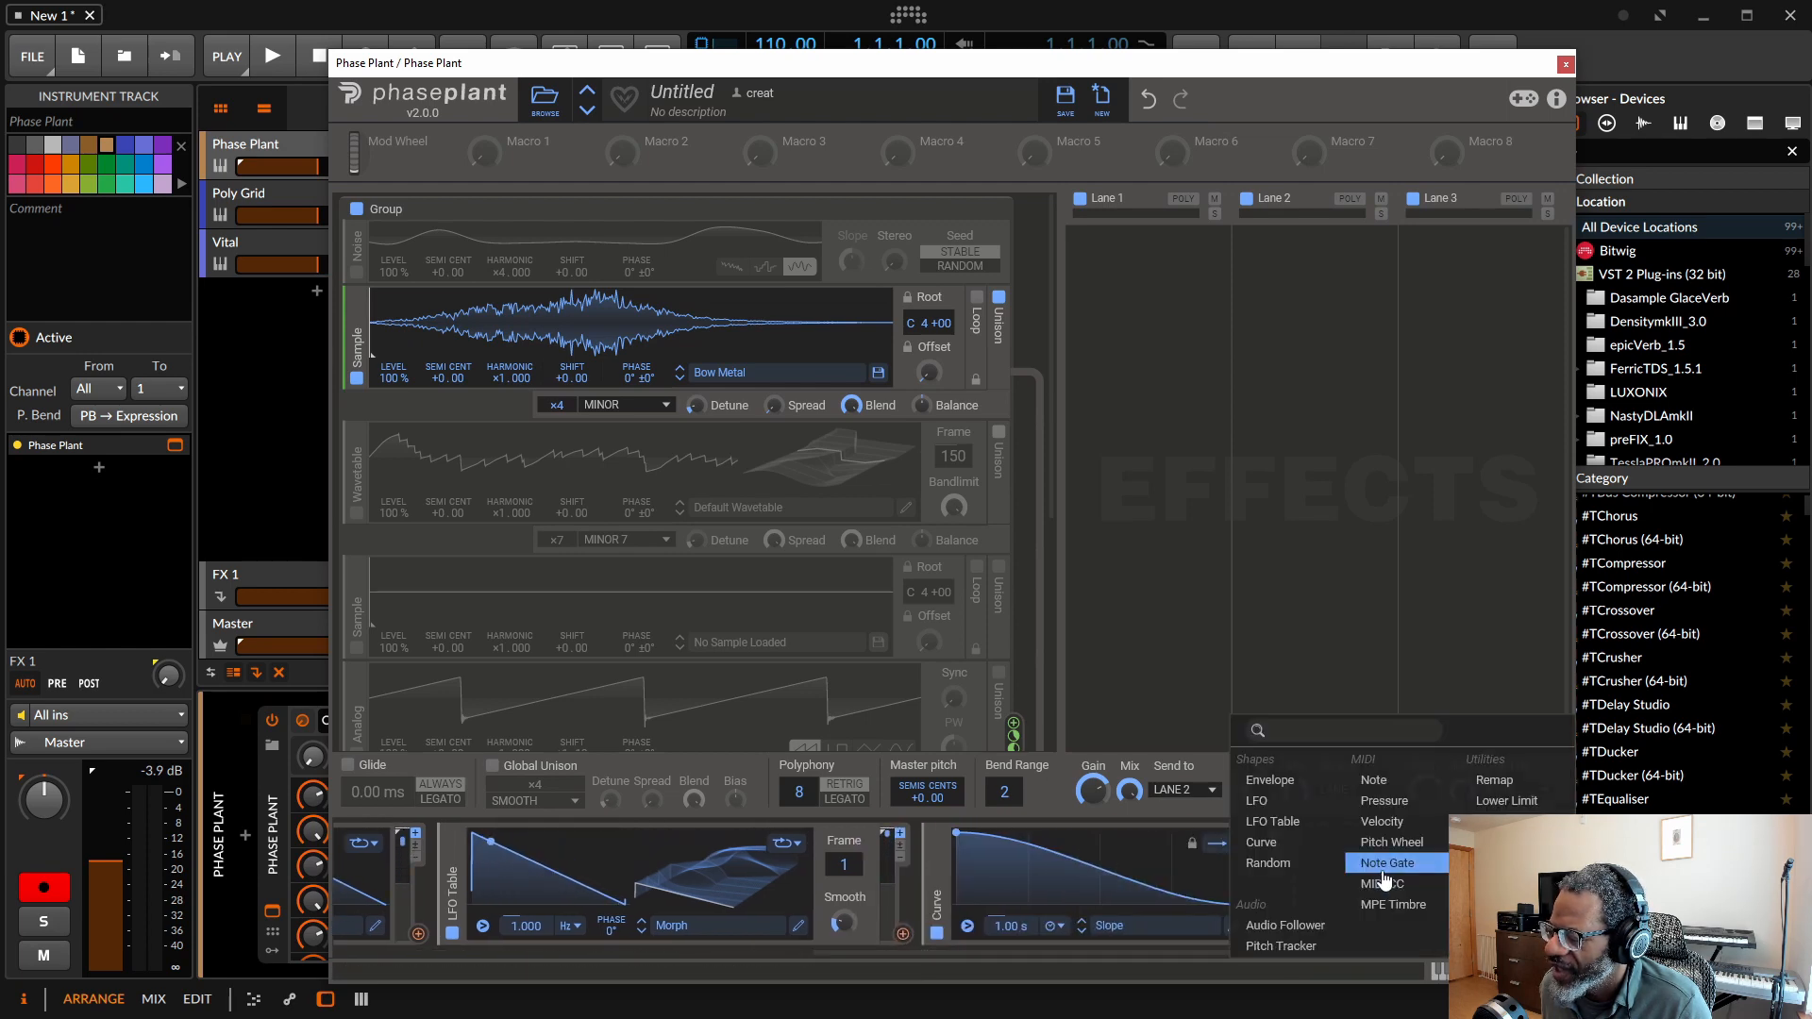
{"action": "left_click", "coordinate": [1267, 865]}
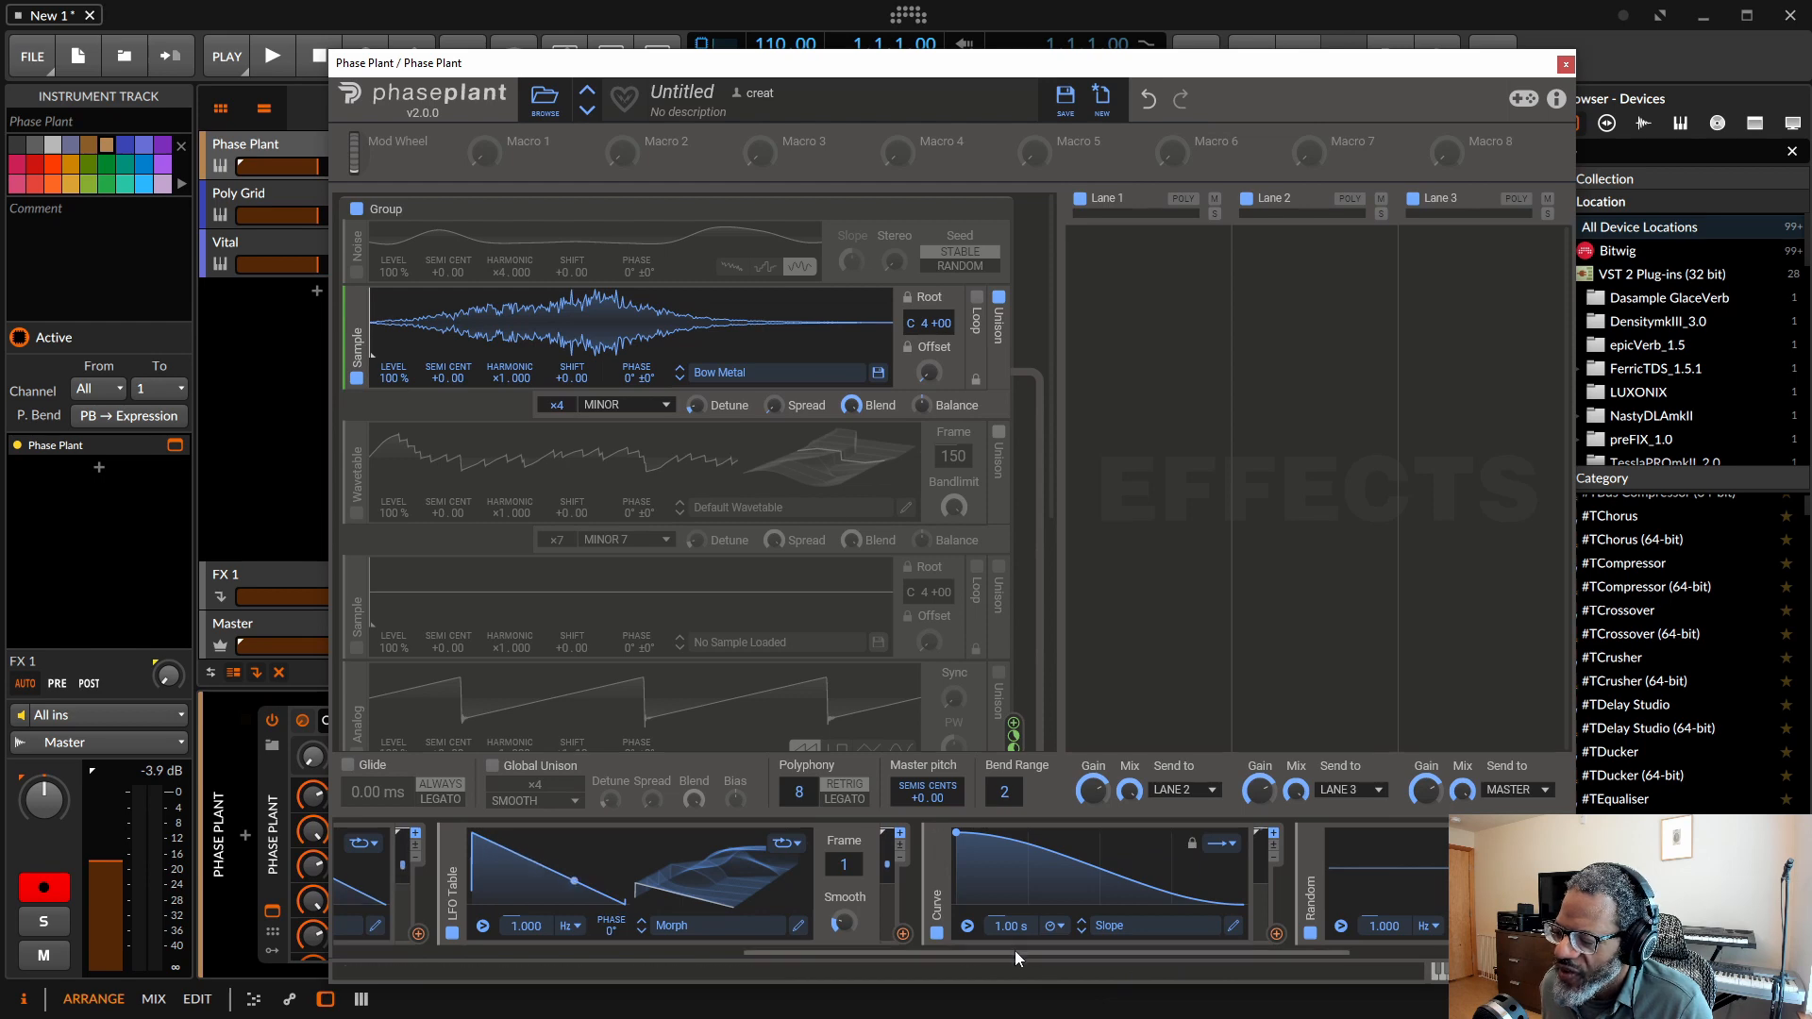
Reshape the rising side of the LFO's pyramid with two extra nodes, at about 200 ms / 85% and 185 ms / 30%.
{"action": "left_click_drag", "start_coordinate": [1016, 950], "coordinate": [592, 953]}
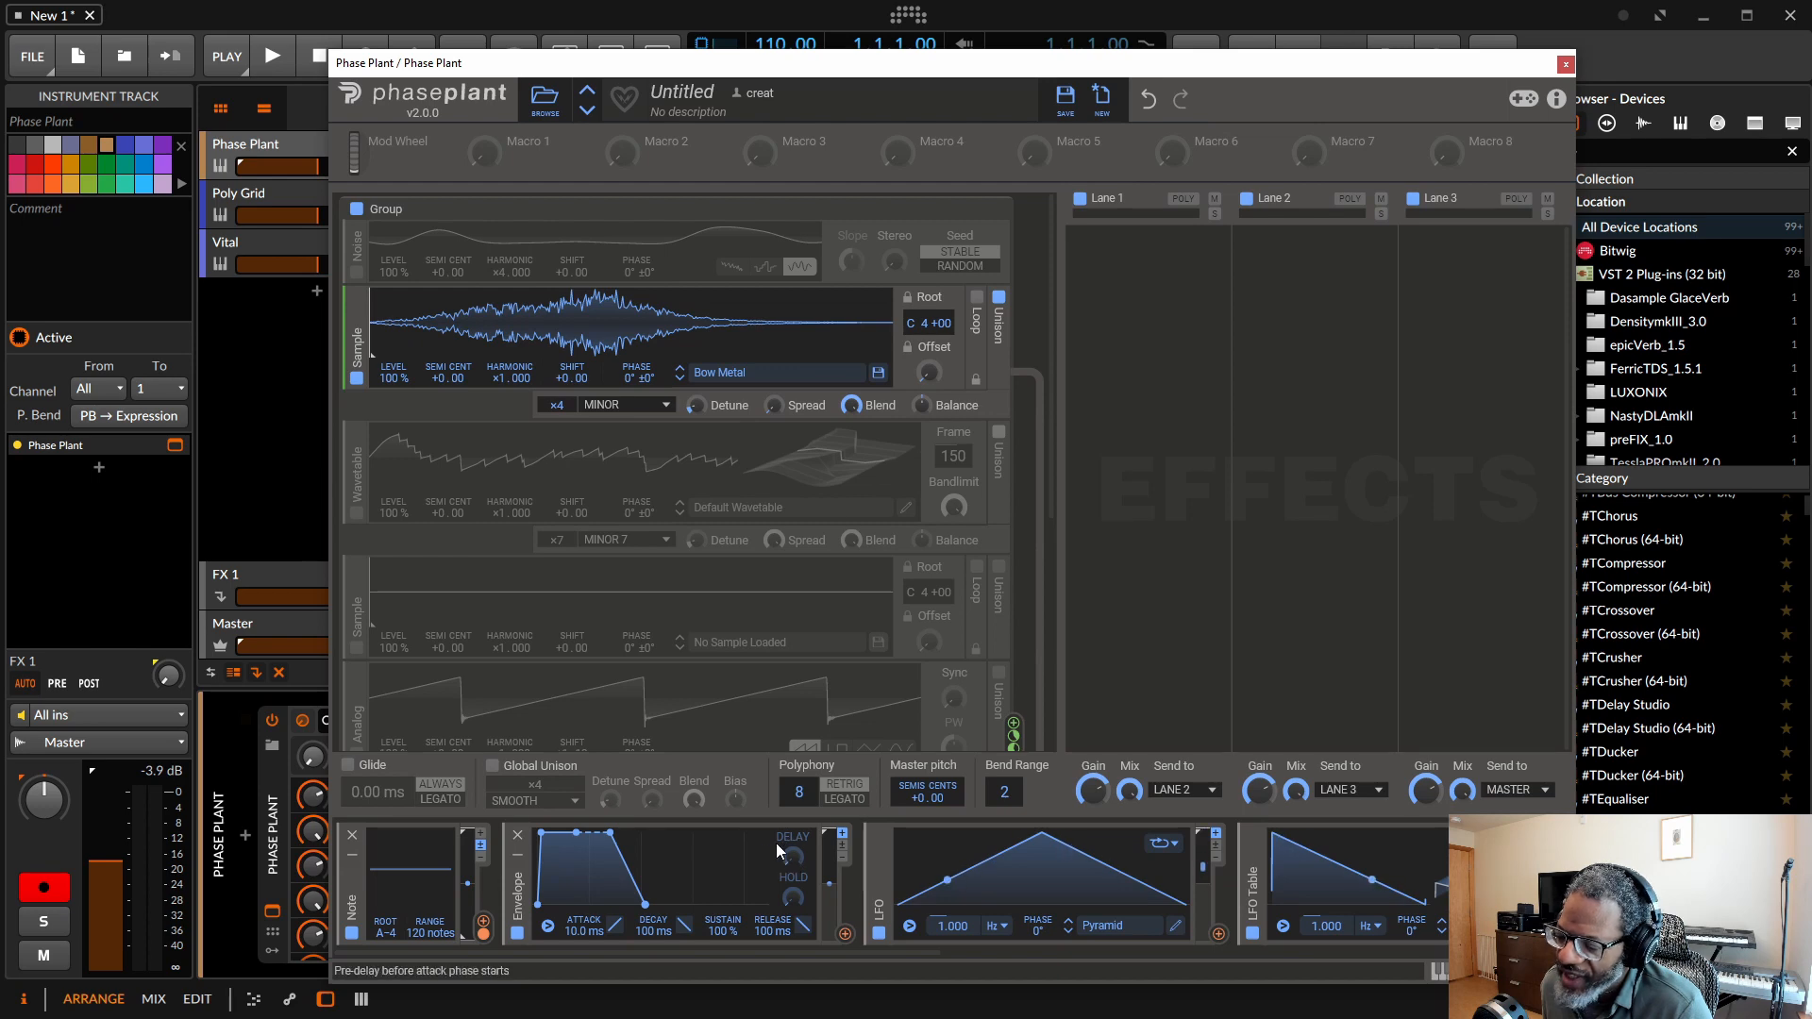
{"action": "scroll", "coordinate": [722, 959], "scroll_direction": "right", "scroll_amount": 3}
{"action": "mouse_move", "coordinate": [722, 958]}
{"action": "left_mouse_down"}
{"action": "mouse_move", "coordinate": [672, 953]}
{"action": "mouse_move", "coordinate": [705, 954]}
{"action": "left_mouse_up"}
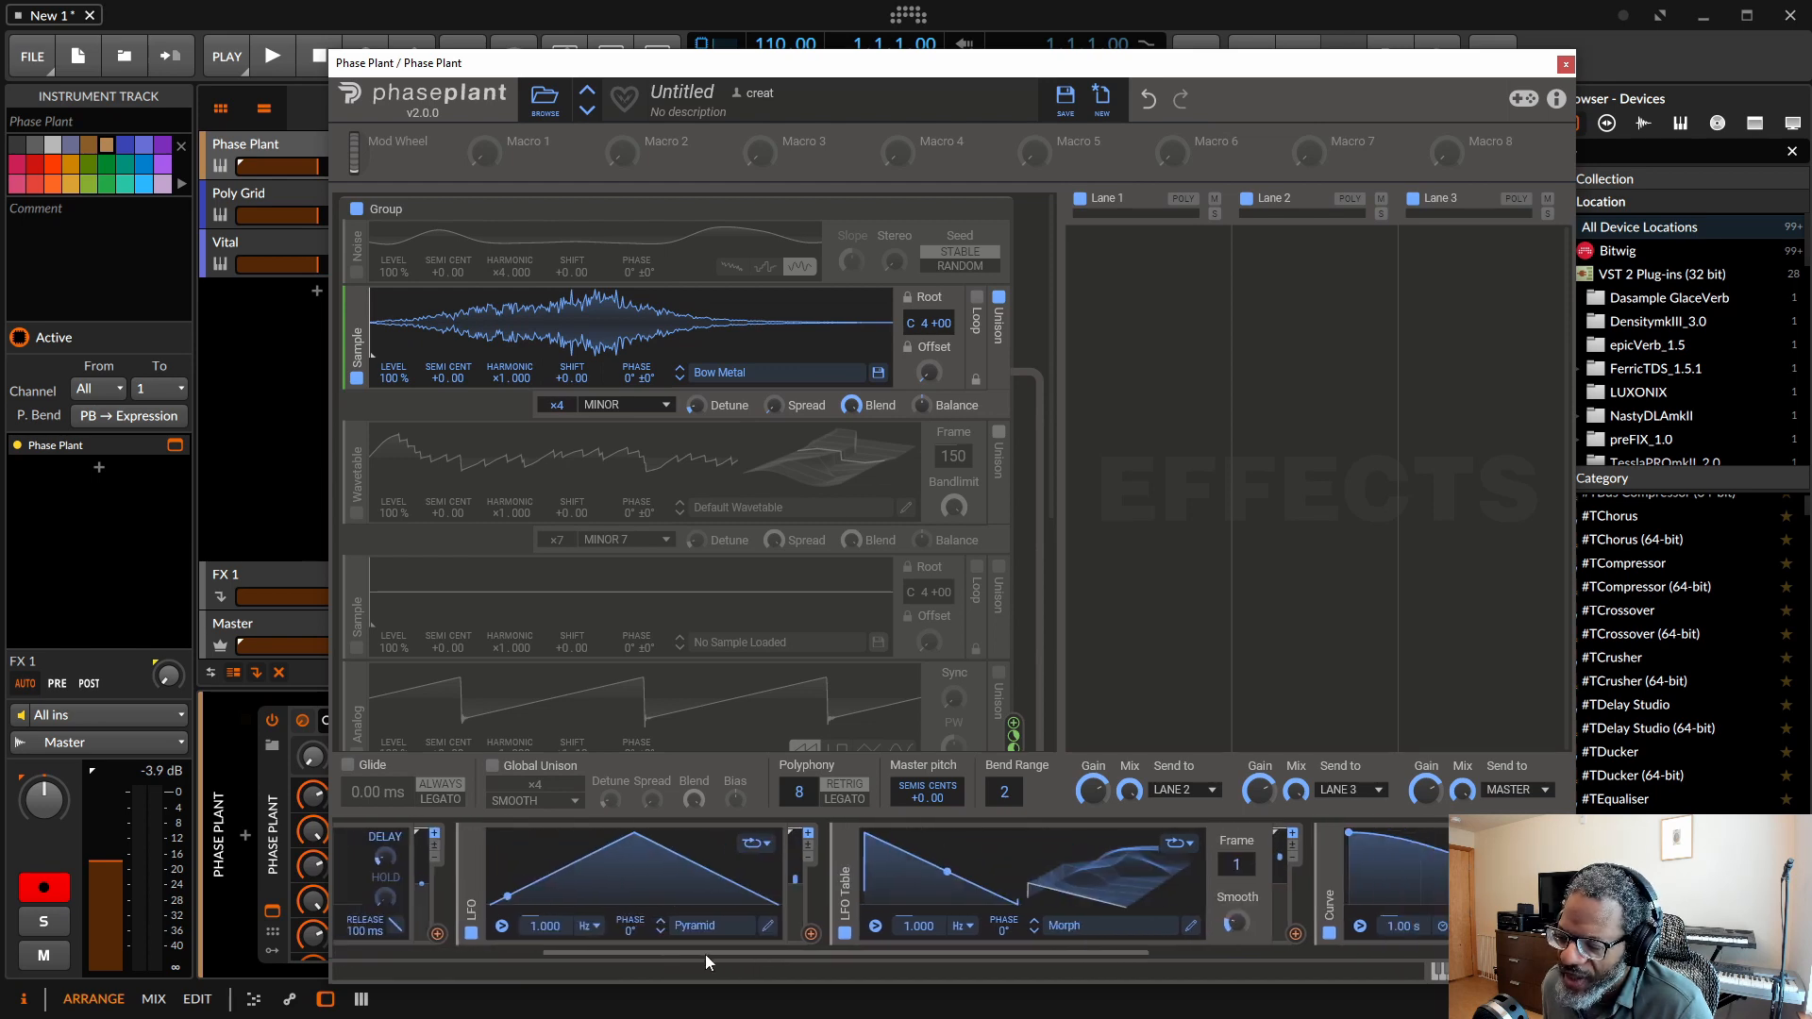
{"action": "left_click", "coordinate": [767, 926]}
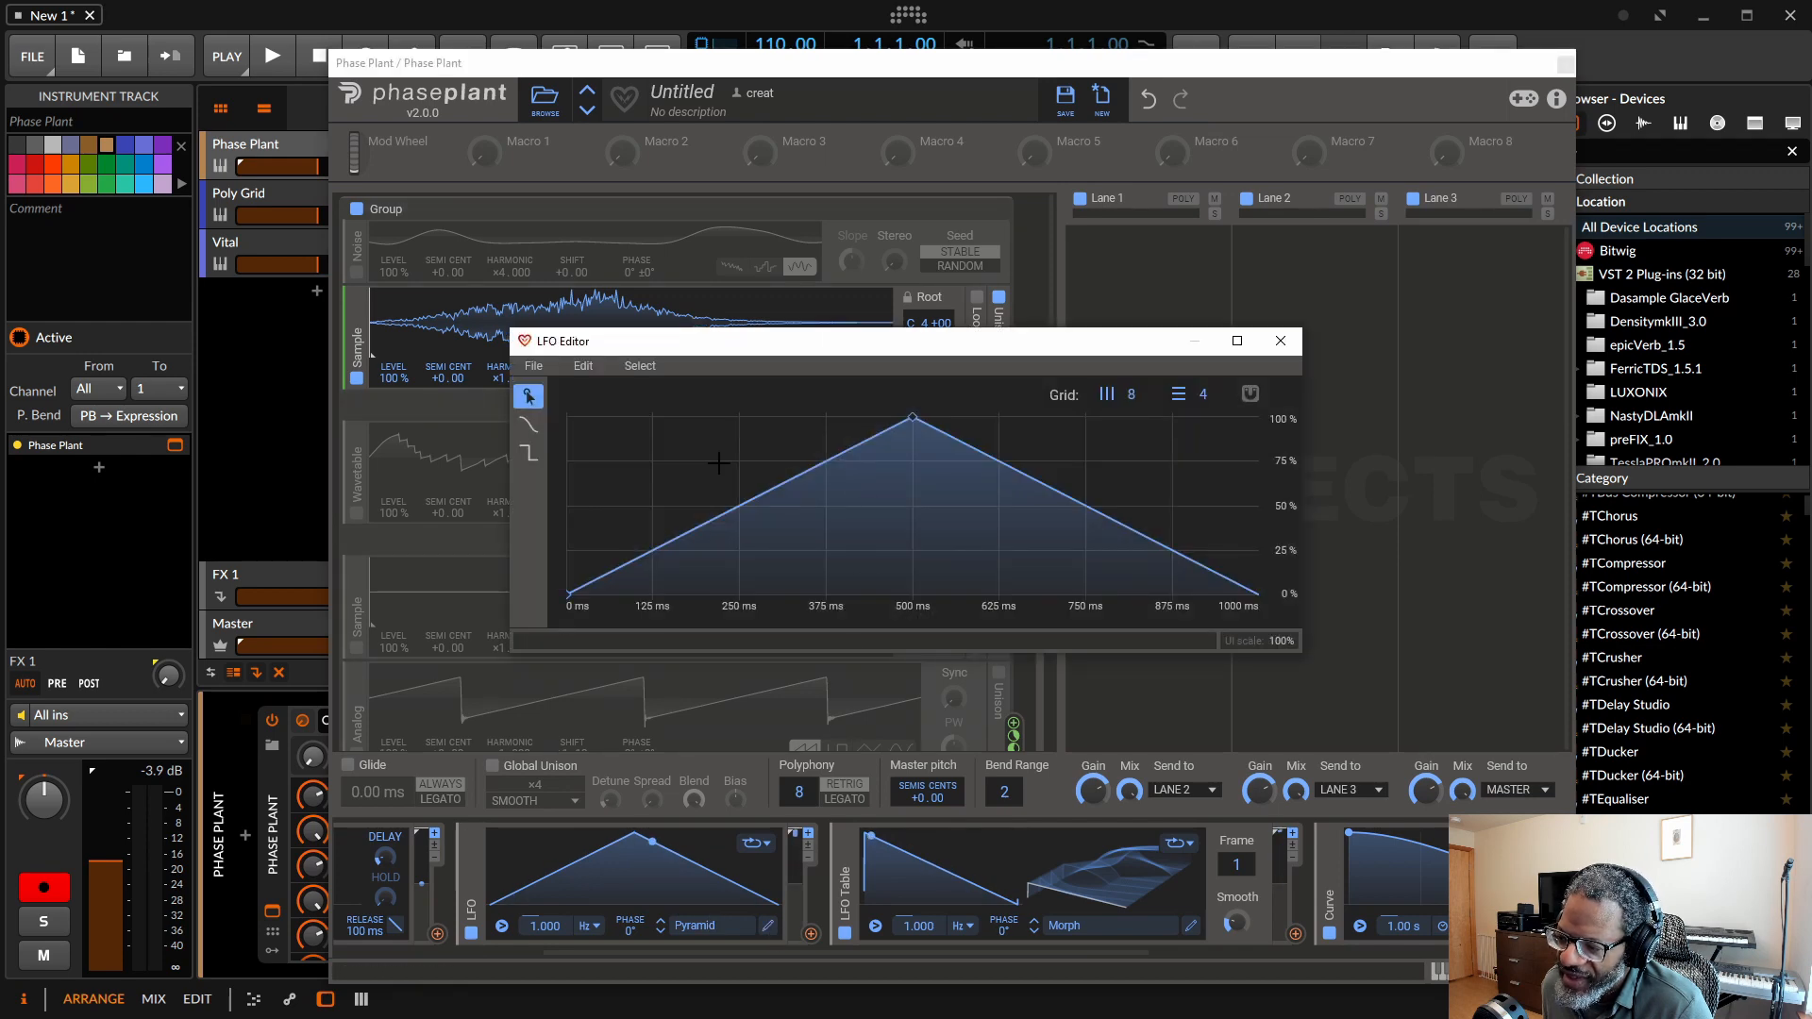
{"action": "left_click_drag", "start_coordinate": [742, 501], "coordinate": [708, 444]}
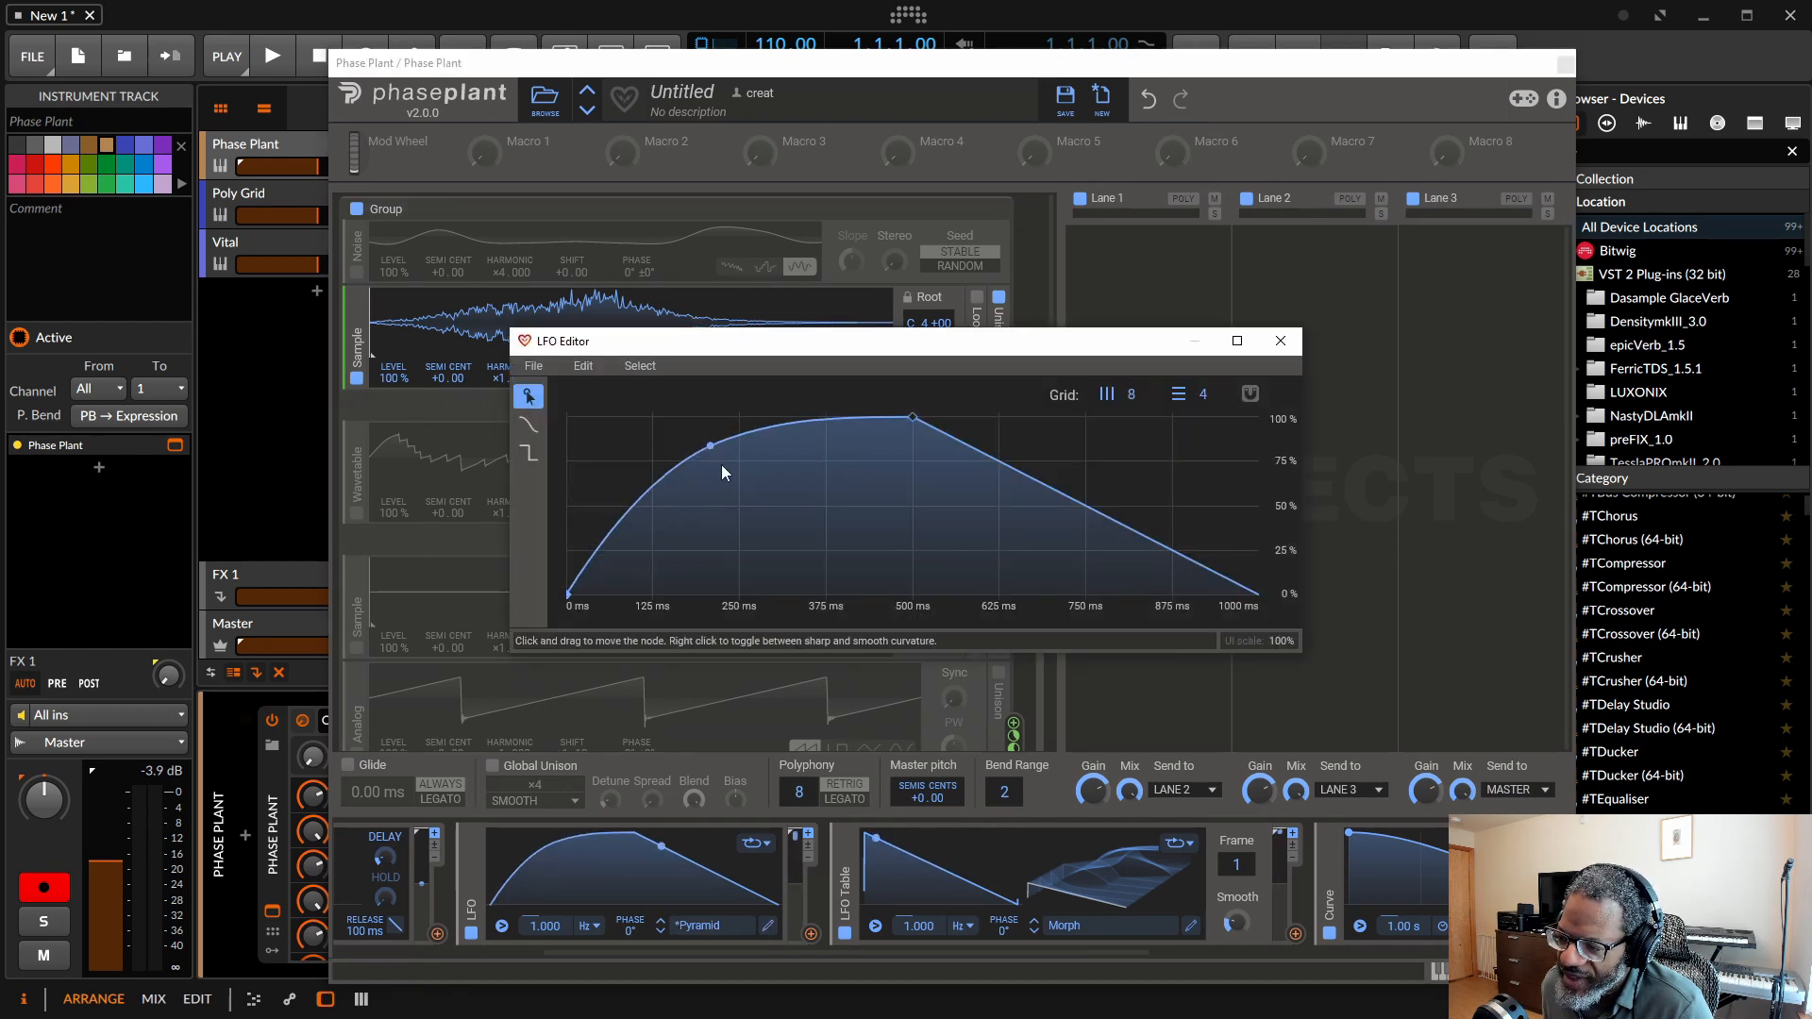
{"action": "left_click", "coordinate": [643, 497]}
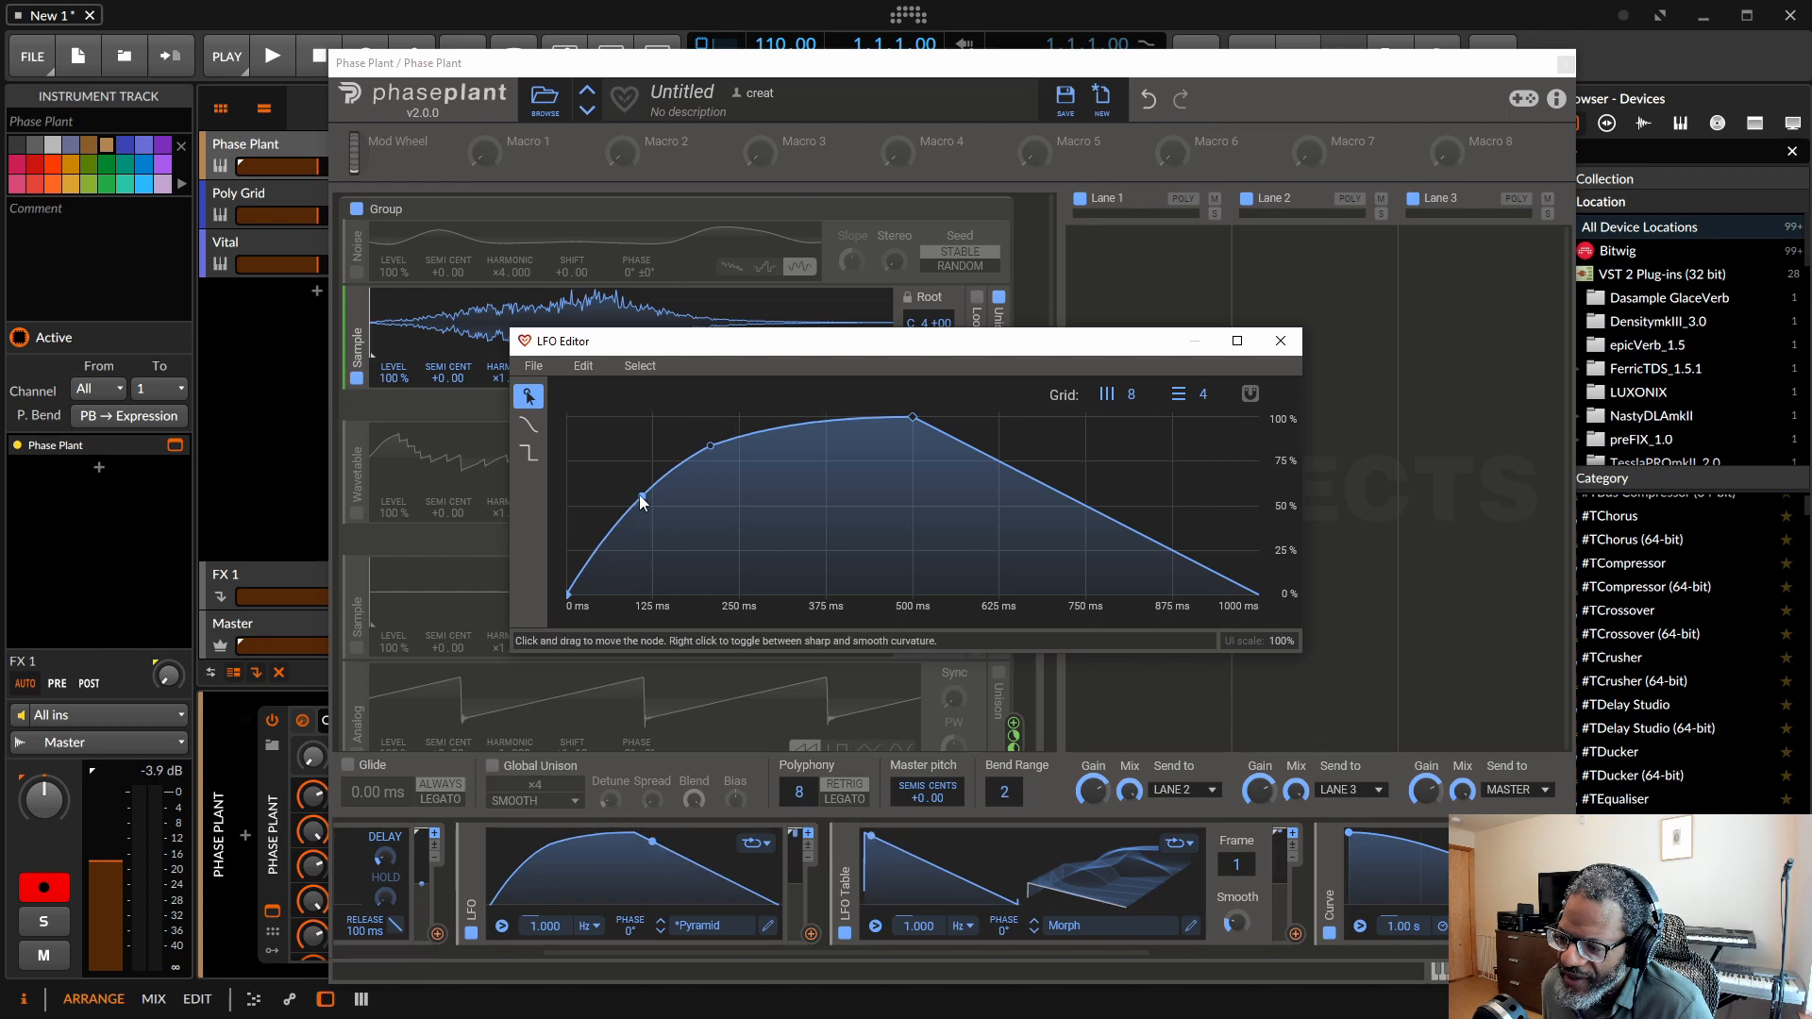
{"action": "left_click_drag", "start_coordinate": [642, 496], "coordinate": [696, 542]}
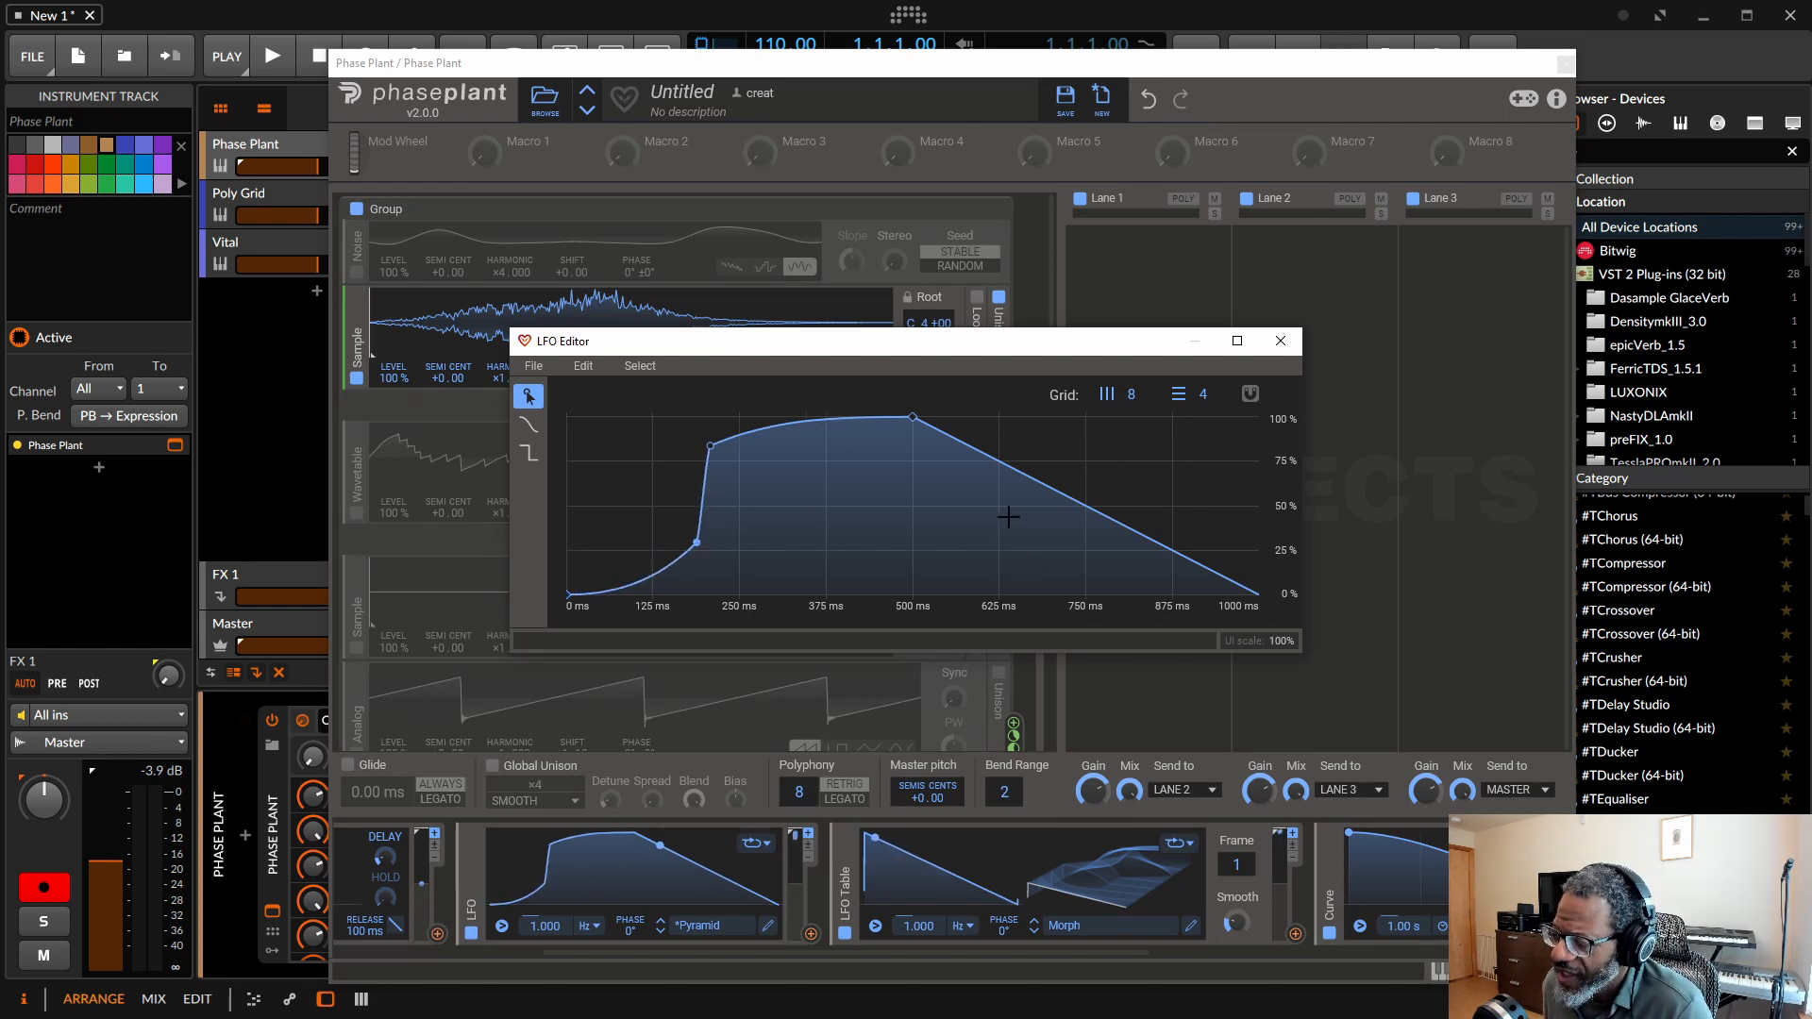
{"action": "left_click", "coordinate": [1280, 342]}
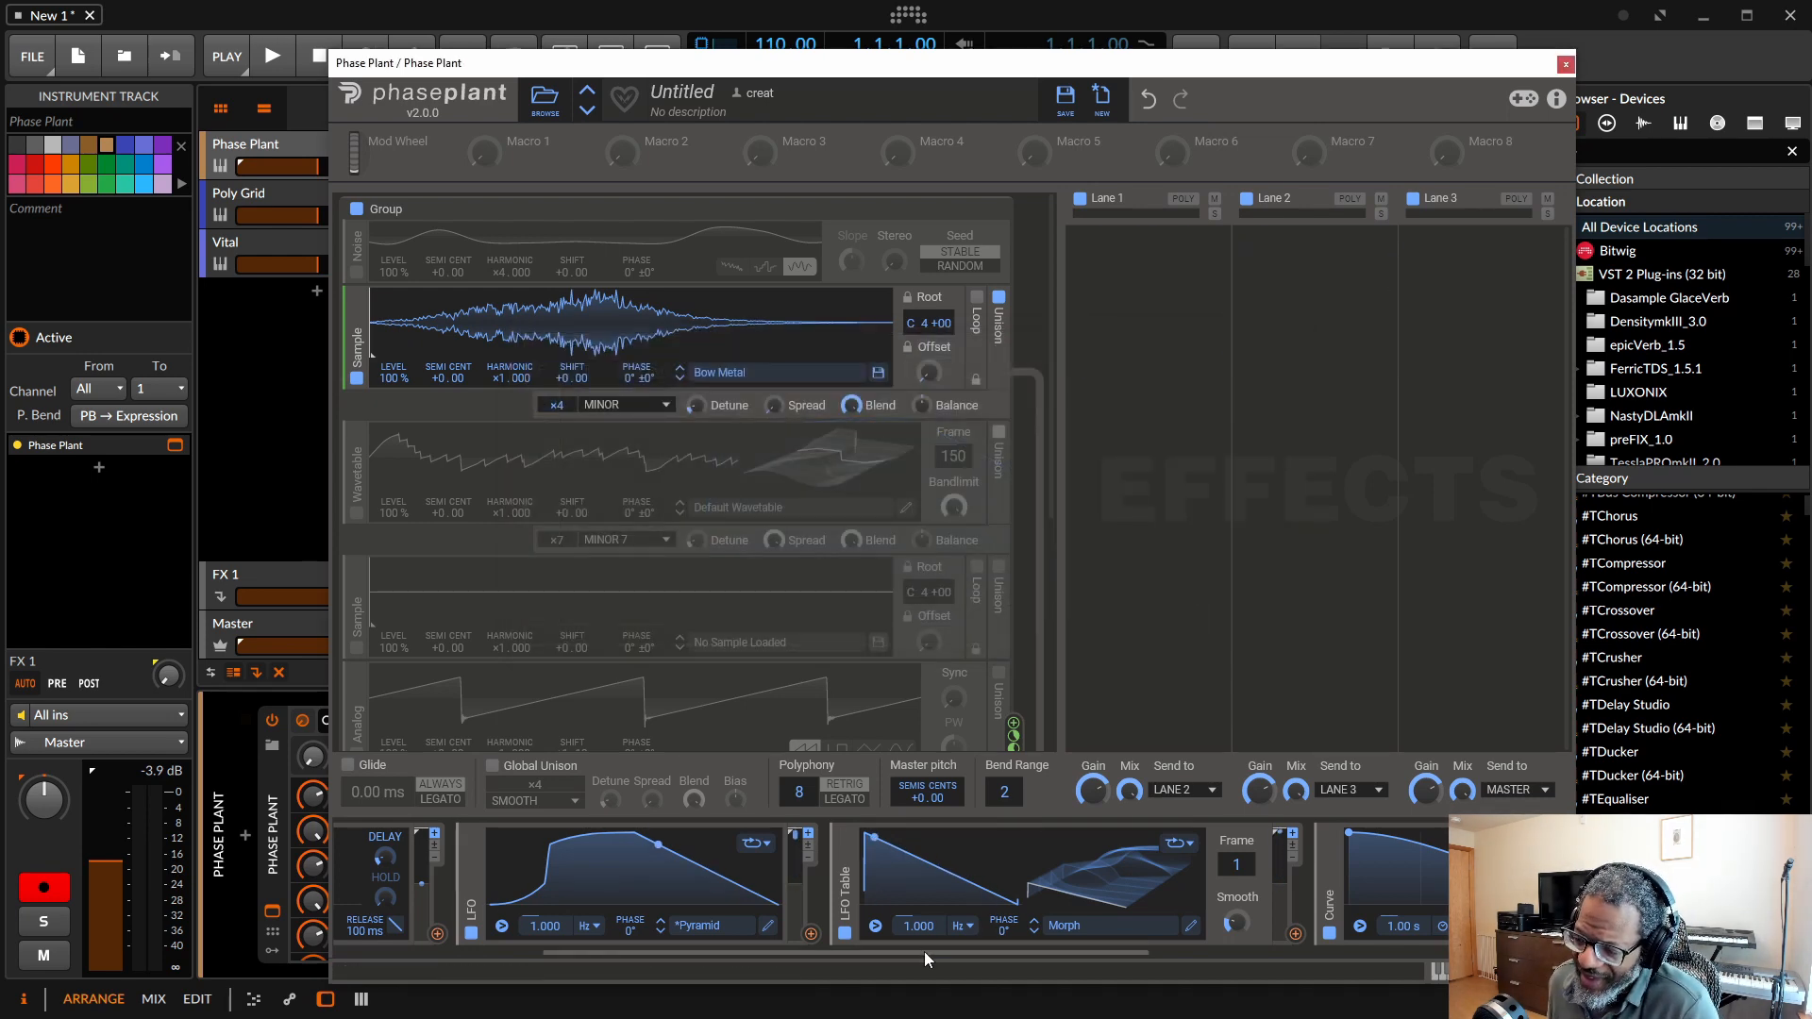
View the factory tables available for the LFO Table modulator, keep Morph, and set its frame to 224.
{"action": "left_click_drag", "start_coordinate": [925, 951], "coordinate": [1060, 942]}
{"action": "left_click", "coordinate": [818, 928]}
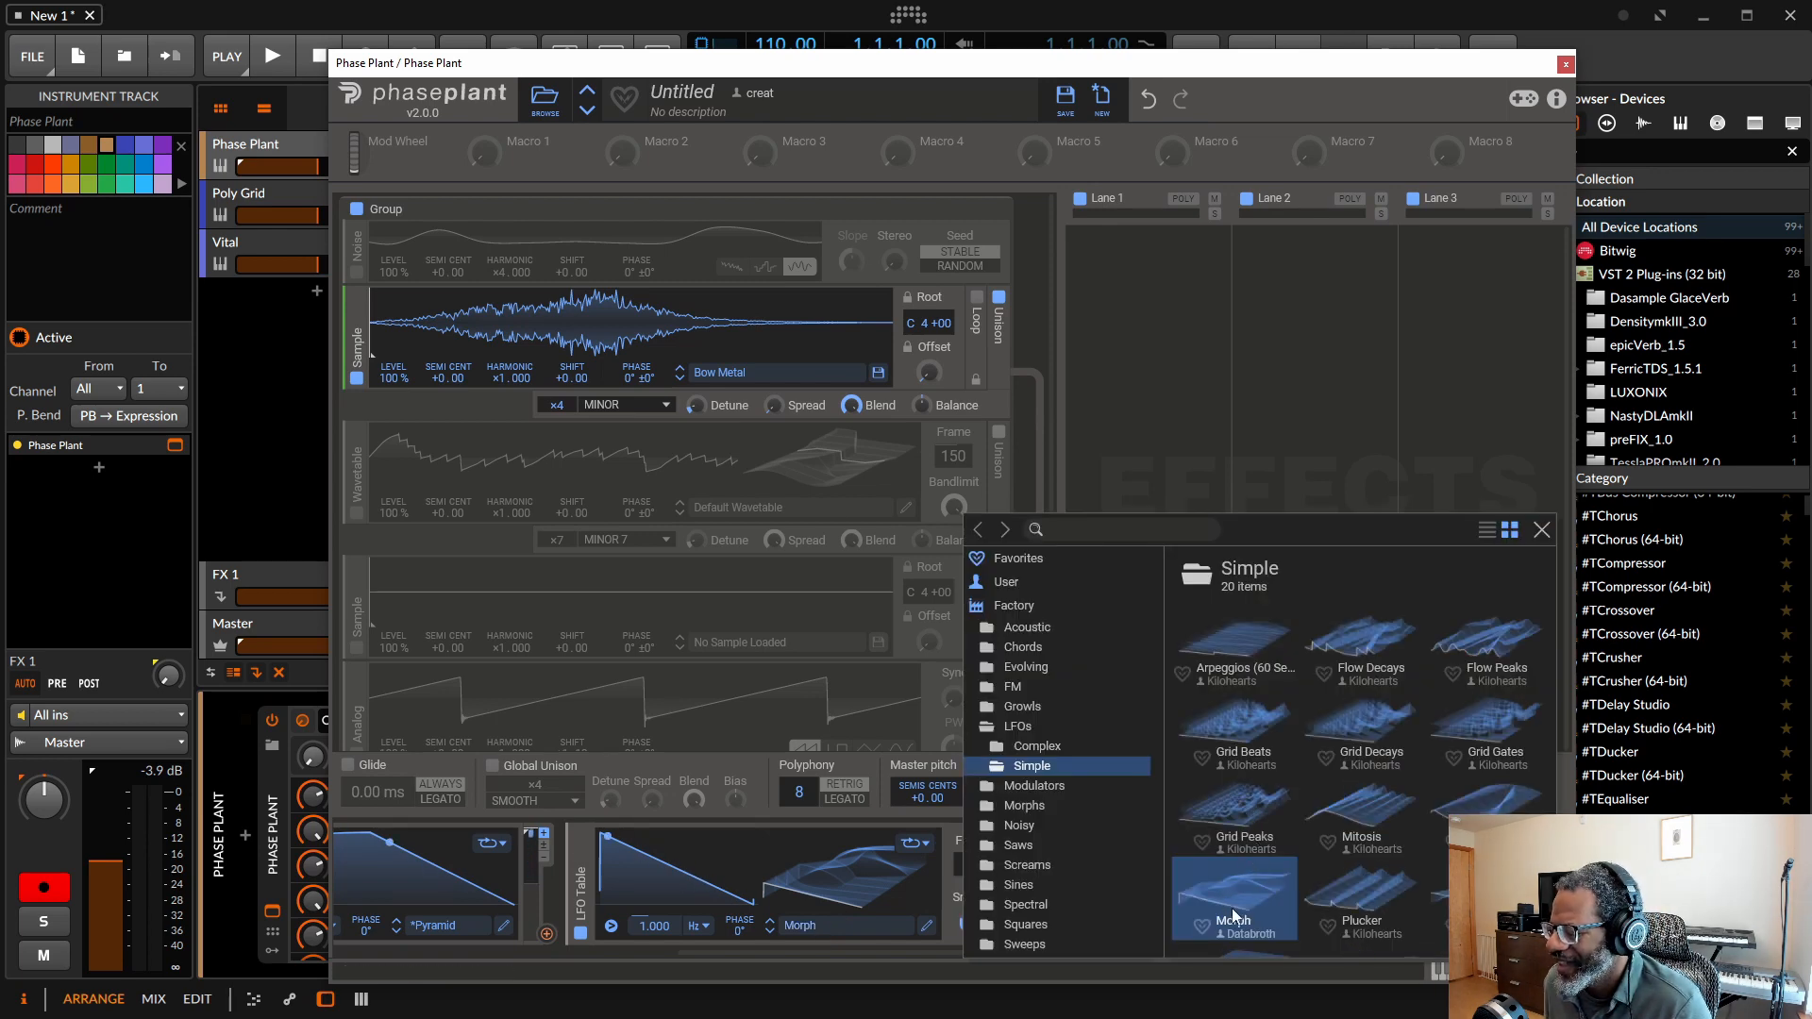
{"action": "left_click", "coordinate": [1539, 531]}
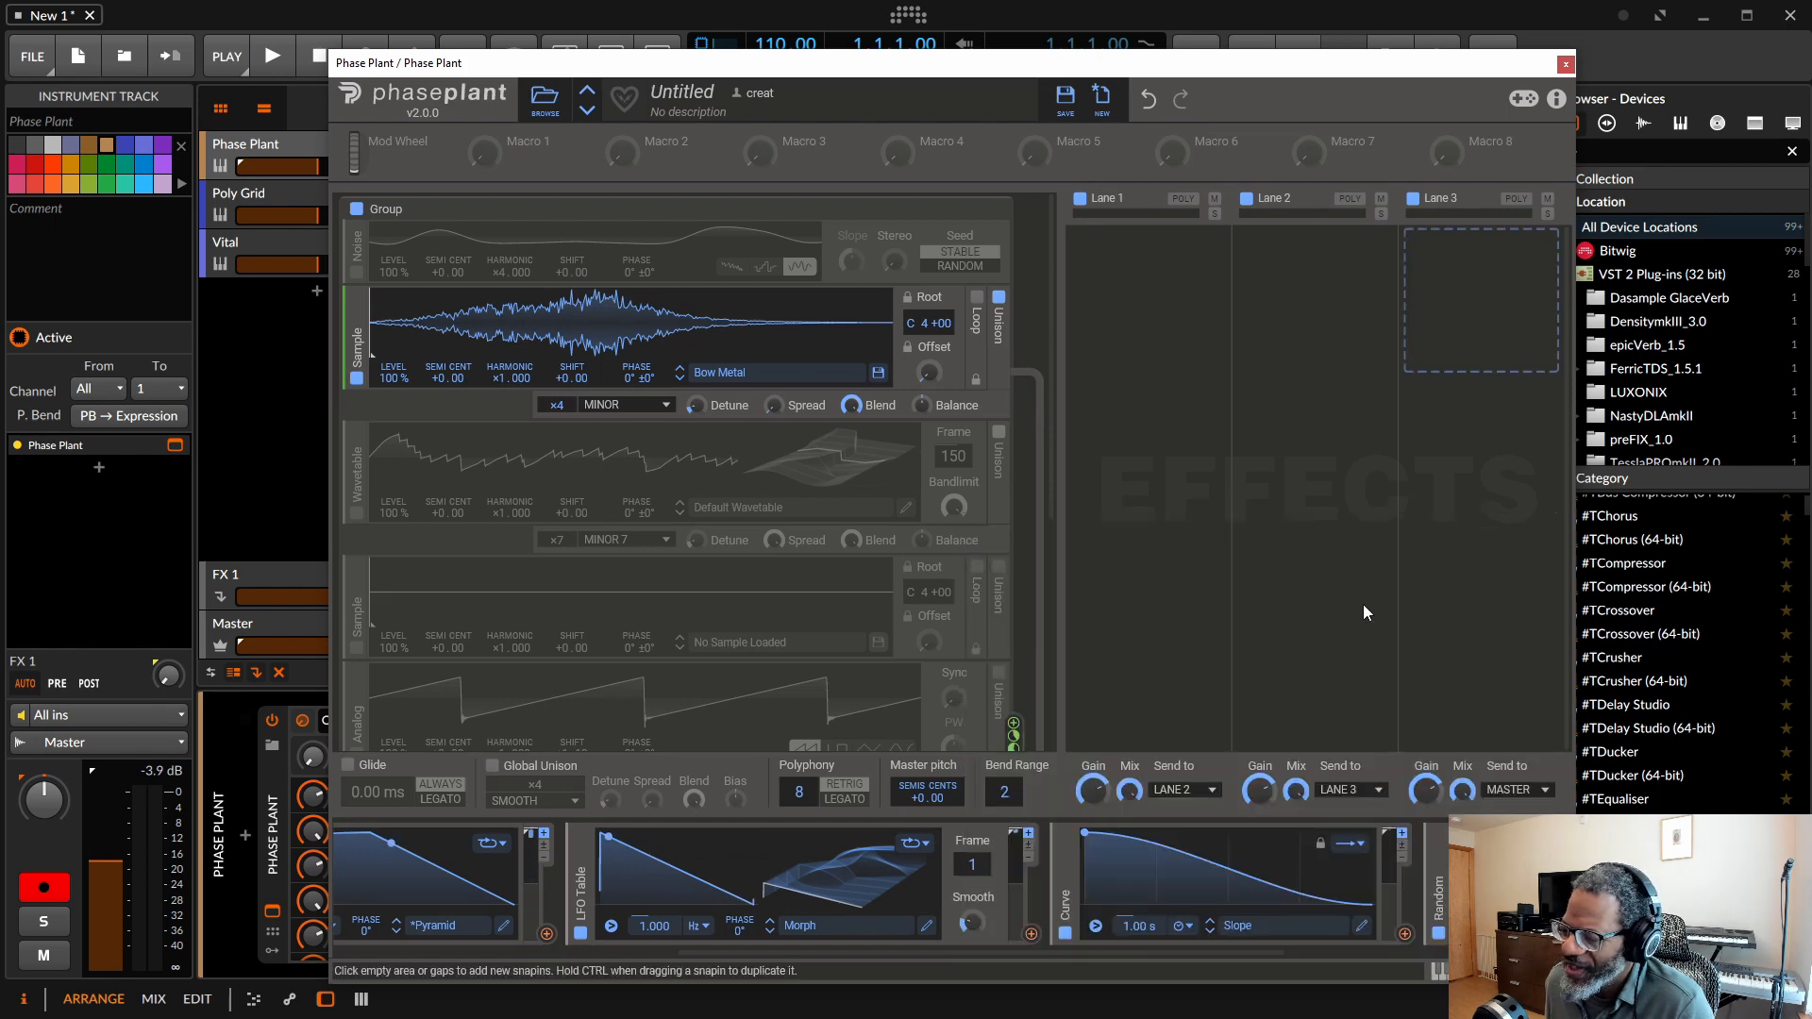
{"action": "left_click_drag", "start_coordinate": [823, 893], "coordinate": [823, 821]}
{"action": "left_click_drag", "start_coordinate": [845, 878], "coordinate": [844, 830]}
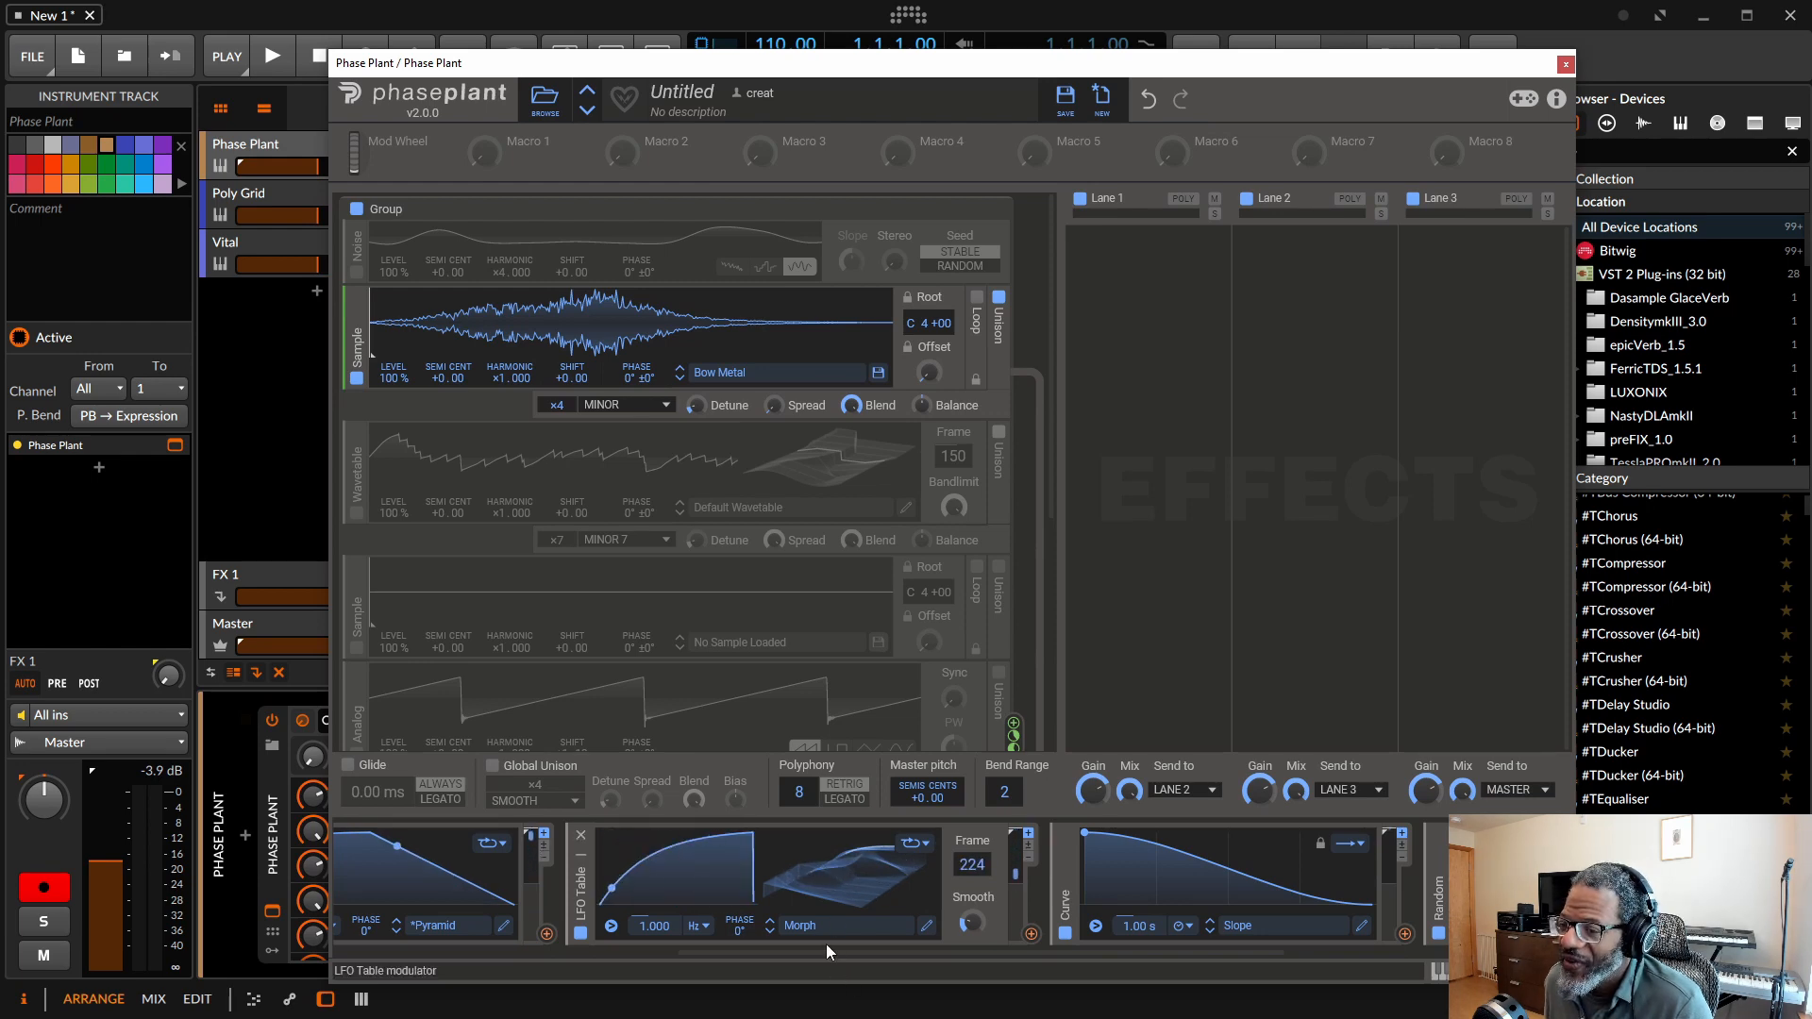
Add a Wavetable oscillator module above the Sampler in the Poly Grid track's patch and set its frequency ratio to 0:1.
{"action": "left_click", "coordinate": [242, 191]}
{"action": "left_click", "coordinate": [510, 801]}
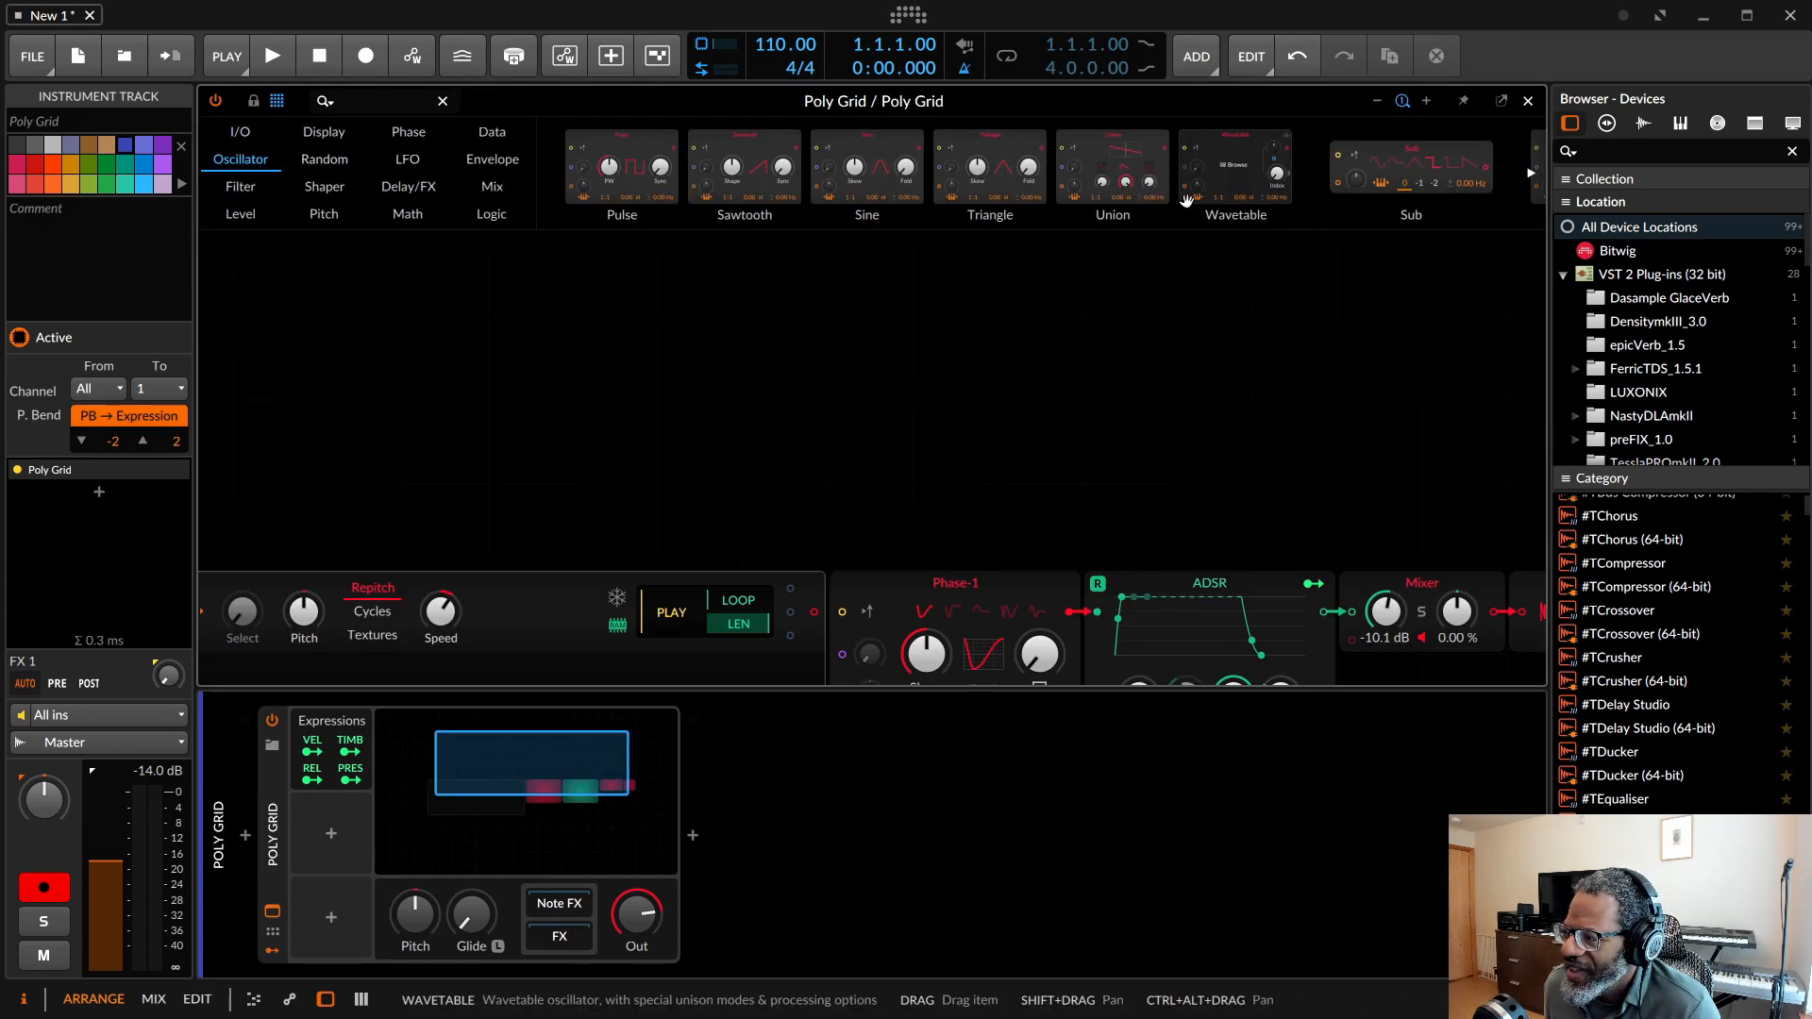
{"action": "left_click_drag", "start_coordinate": [1241, 179], "coordinate": [698, 528]}
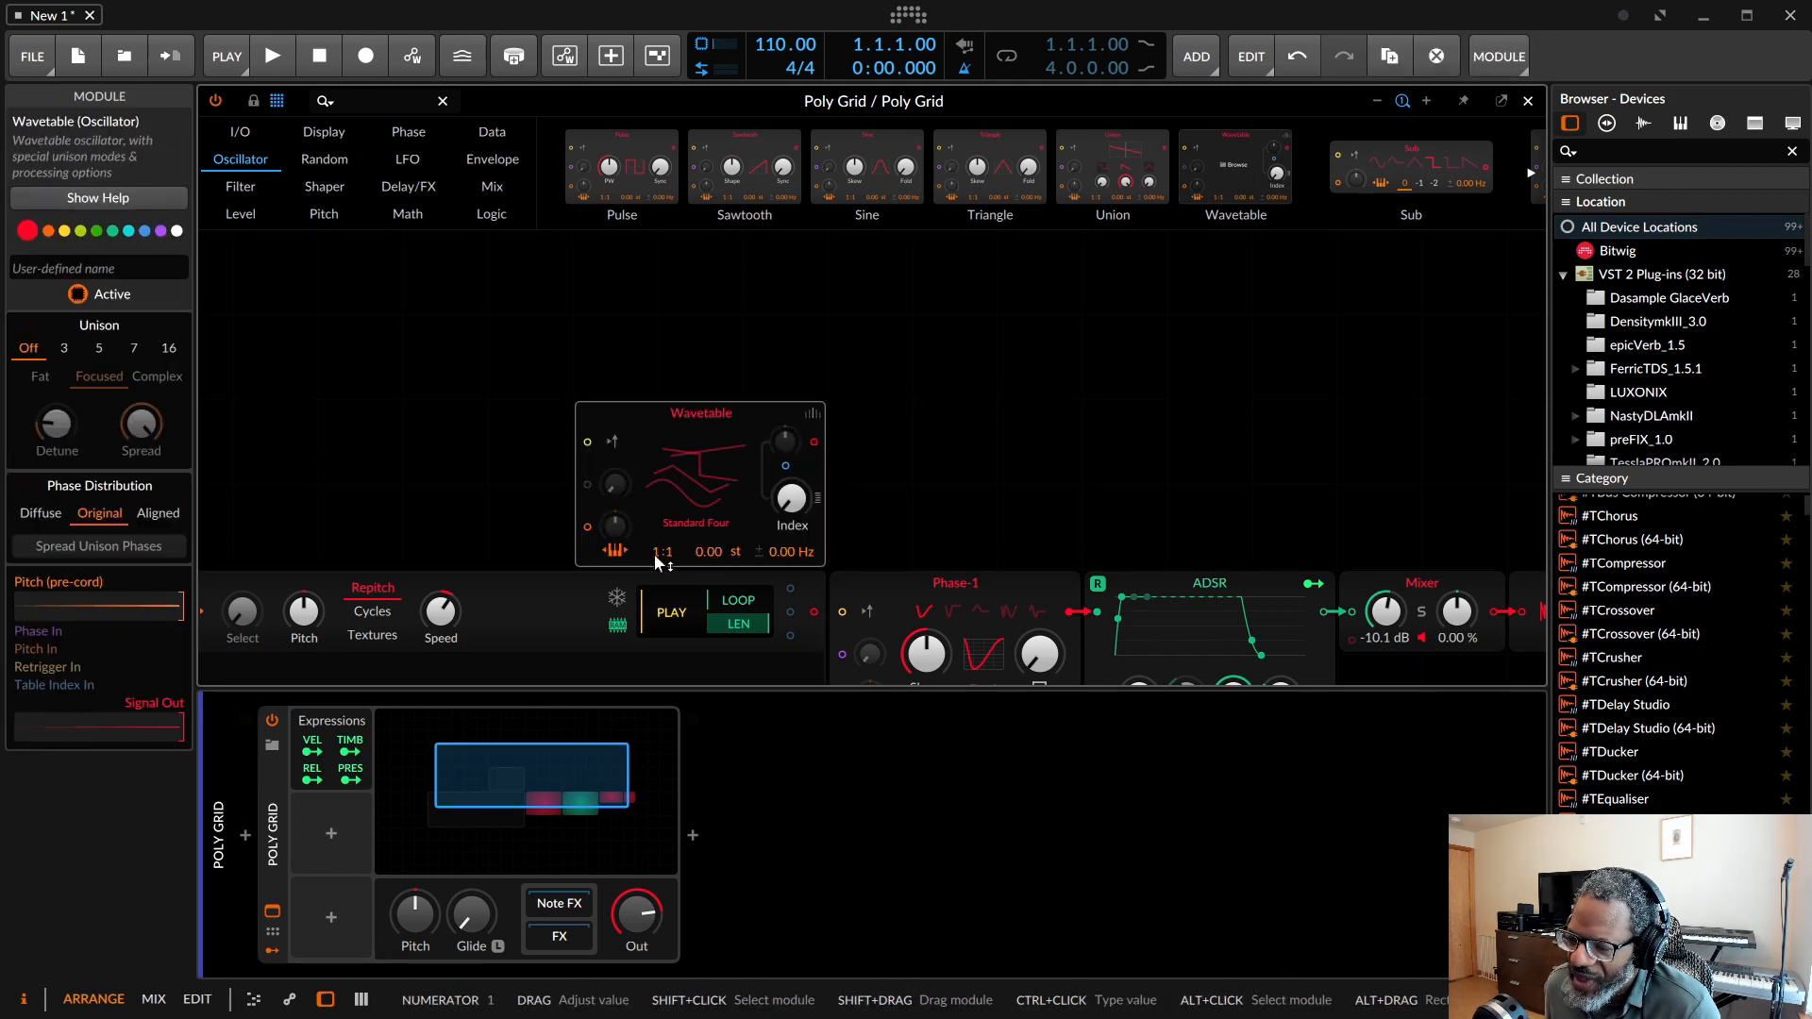
{"action": "left_click_drag", "start_coordinate": [655, 555], "coordinate": [654, 576]}
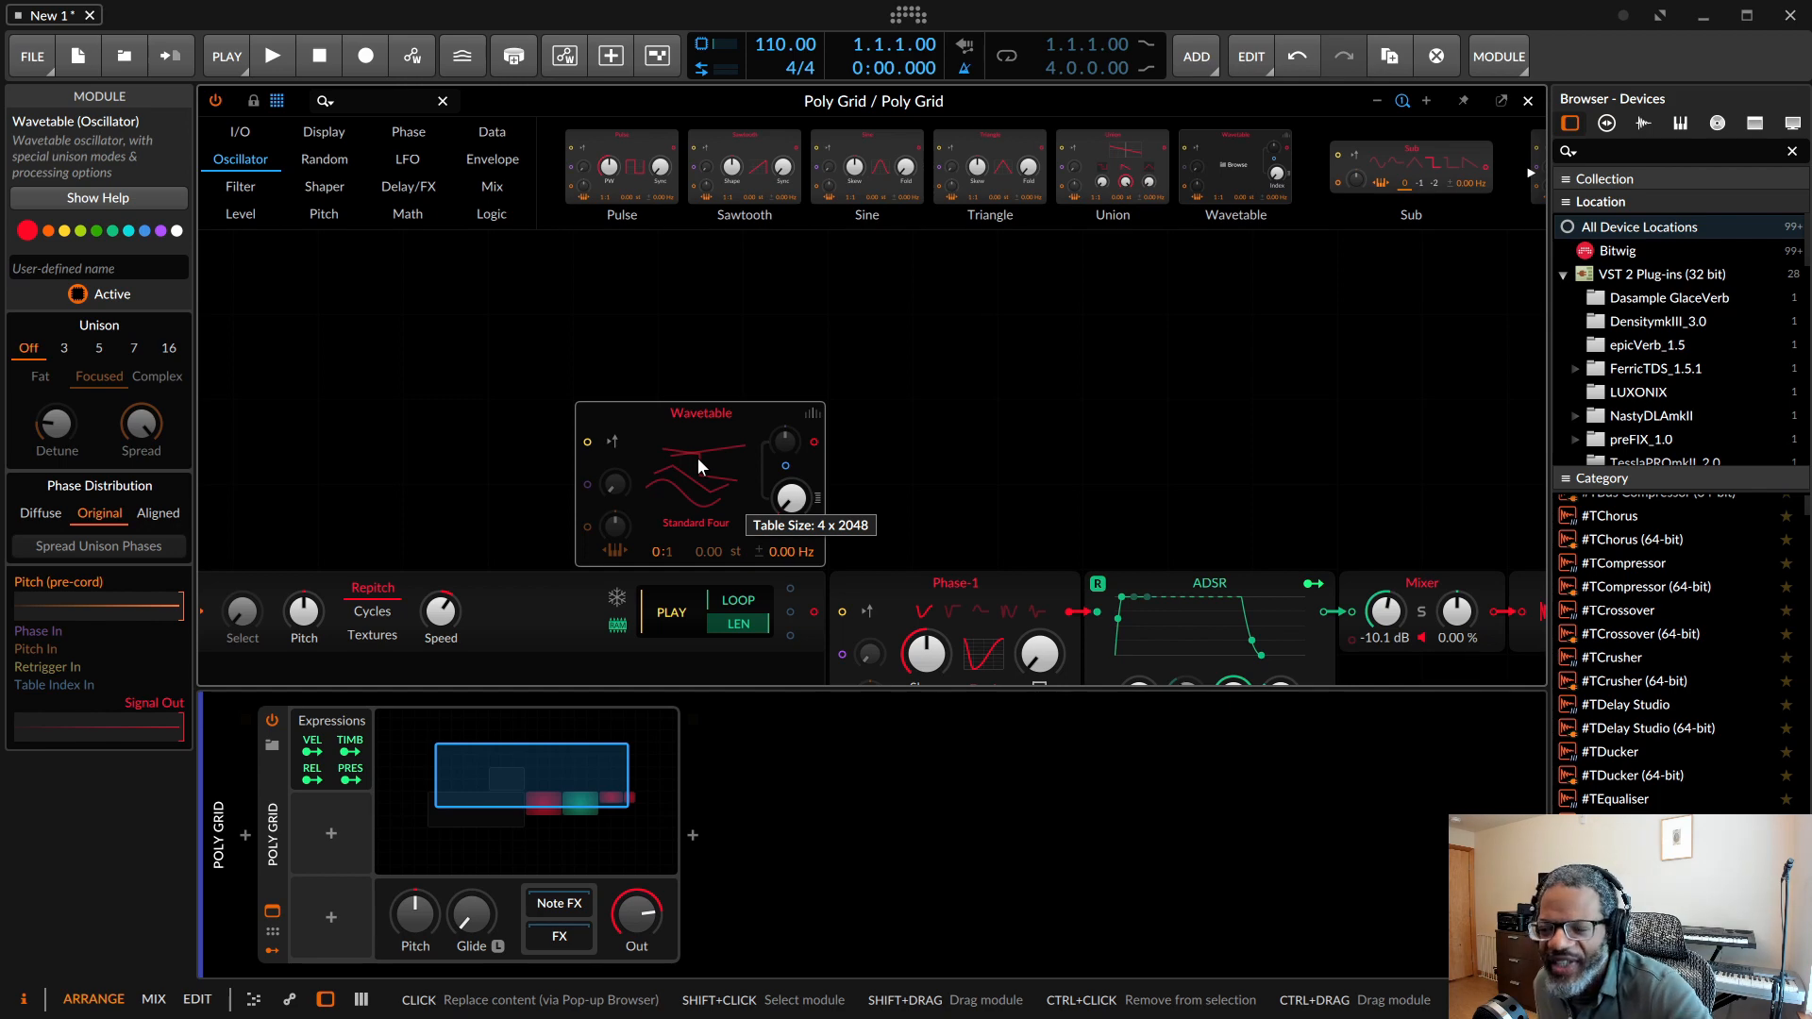
Back on the Phase Plant track, set the LFO Table's frame to 225 and browse the factory Simple LFO tables.
{"action": "key", "text": "Up"}
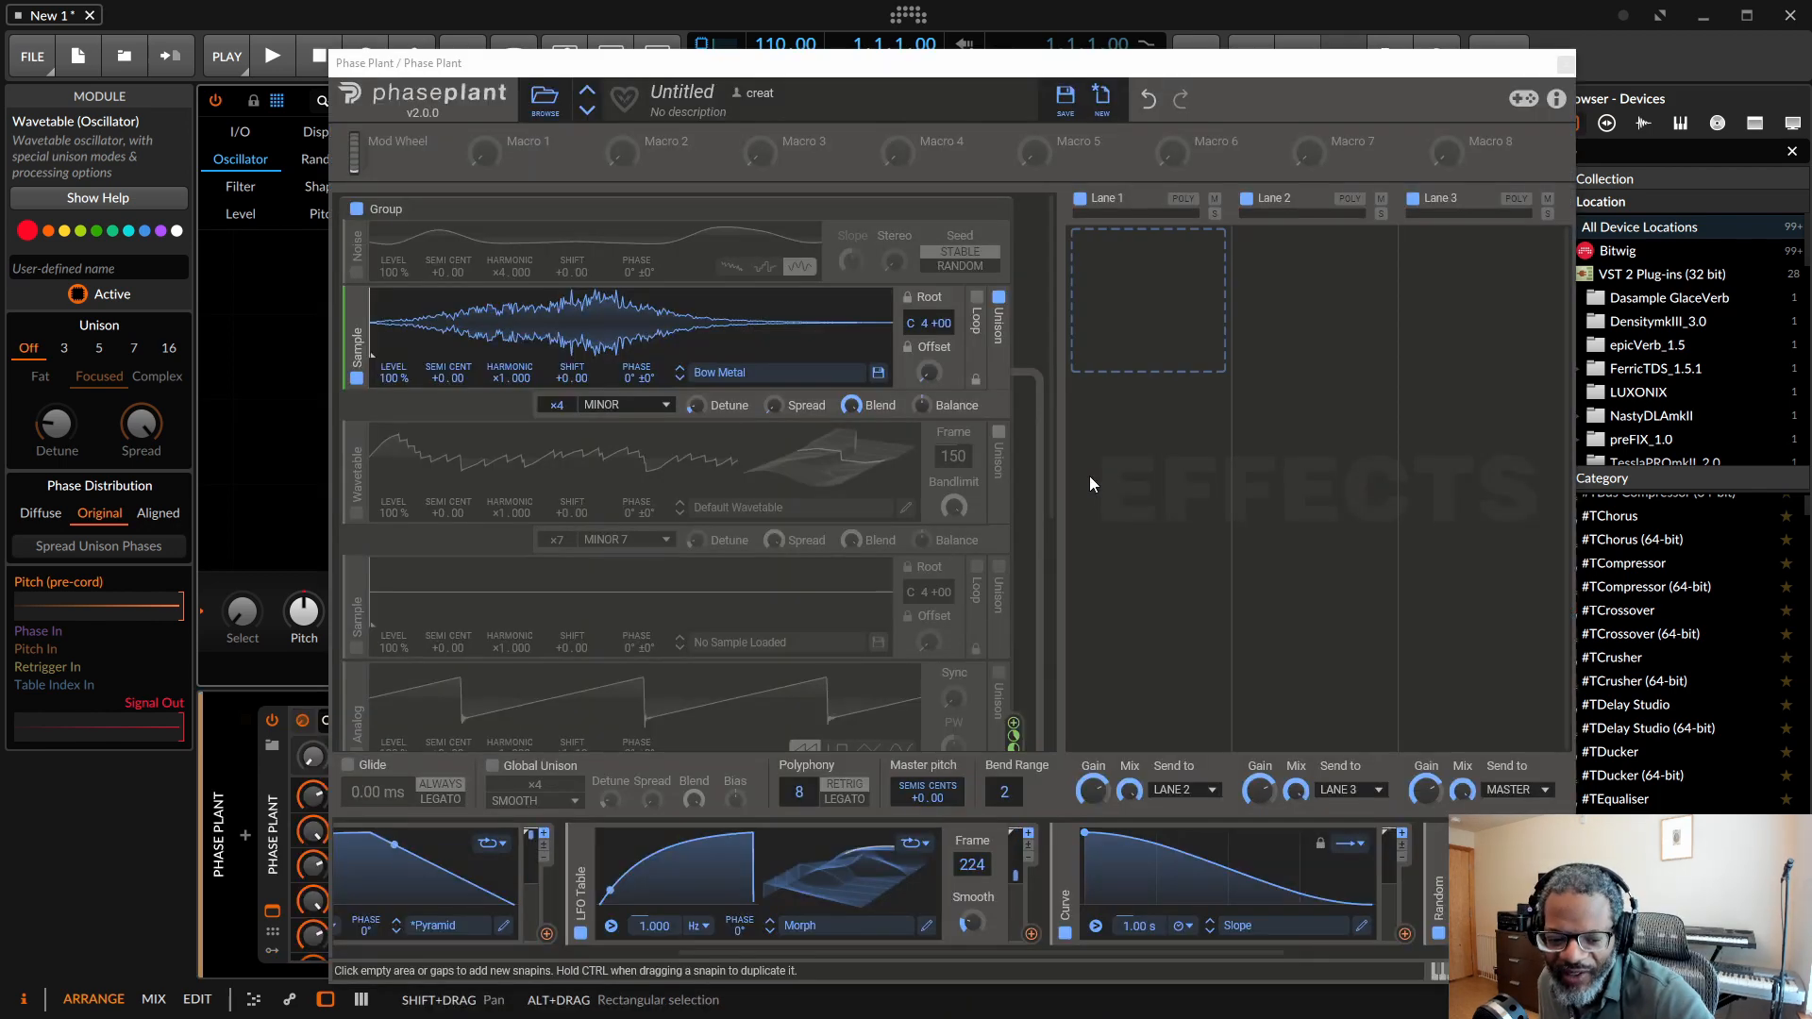
{"action": "left_click", "coordinate": [840, 880]}
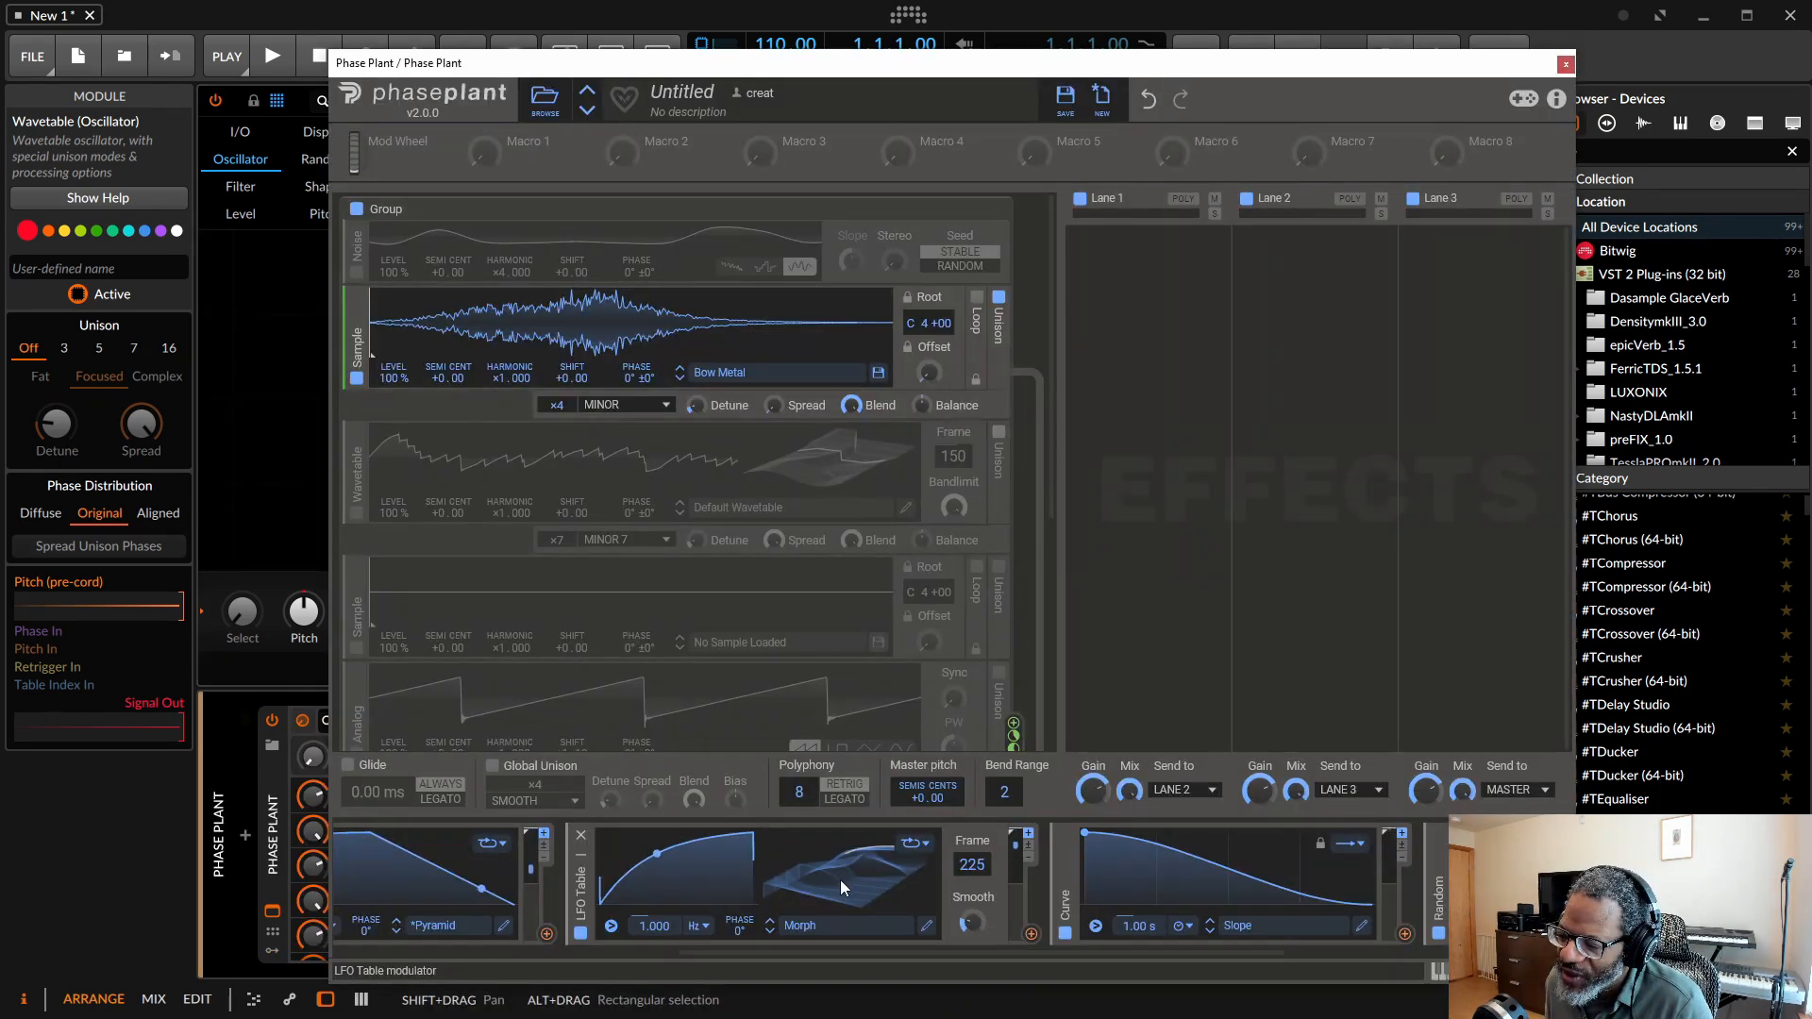
{"action": "left_click", "coordinate": [827, 927]}
{"action": "scroll", "coordinate": [1266, 770], "scroll_direction": "down", "scroll_amount": 2}
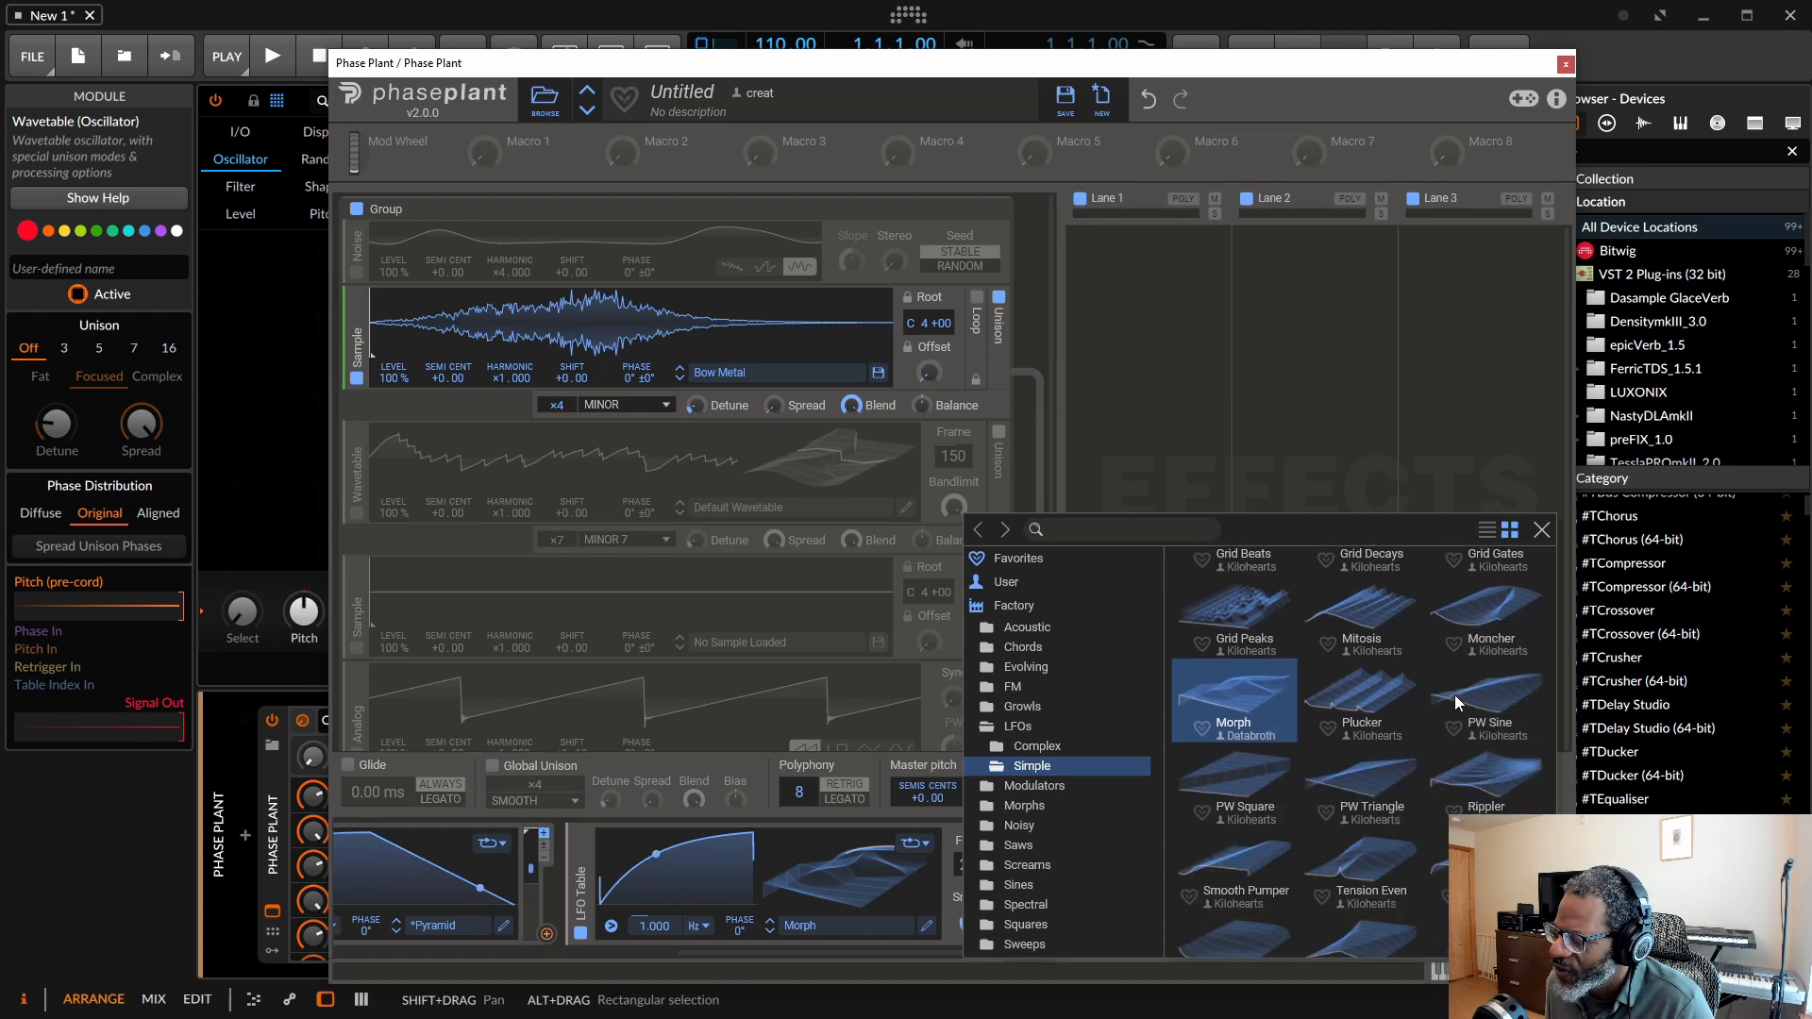
{"action": "left_click", "coordinate": [1541, 533]}
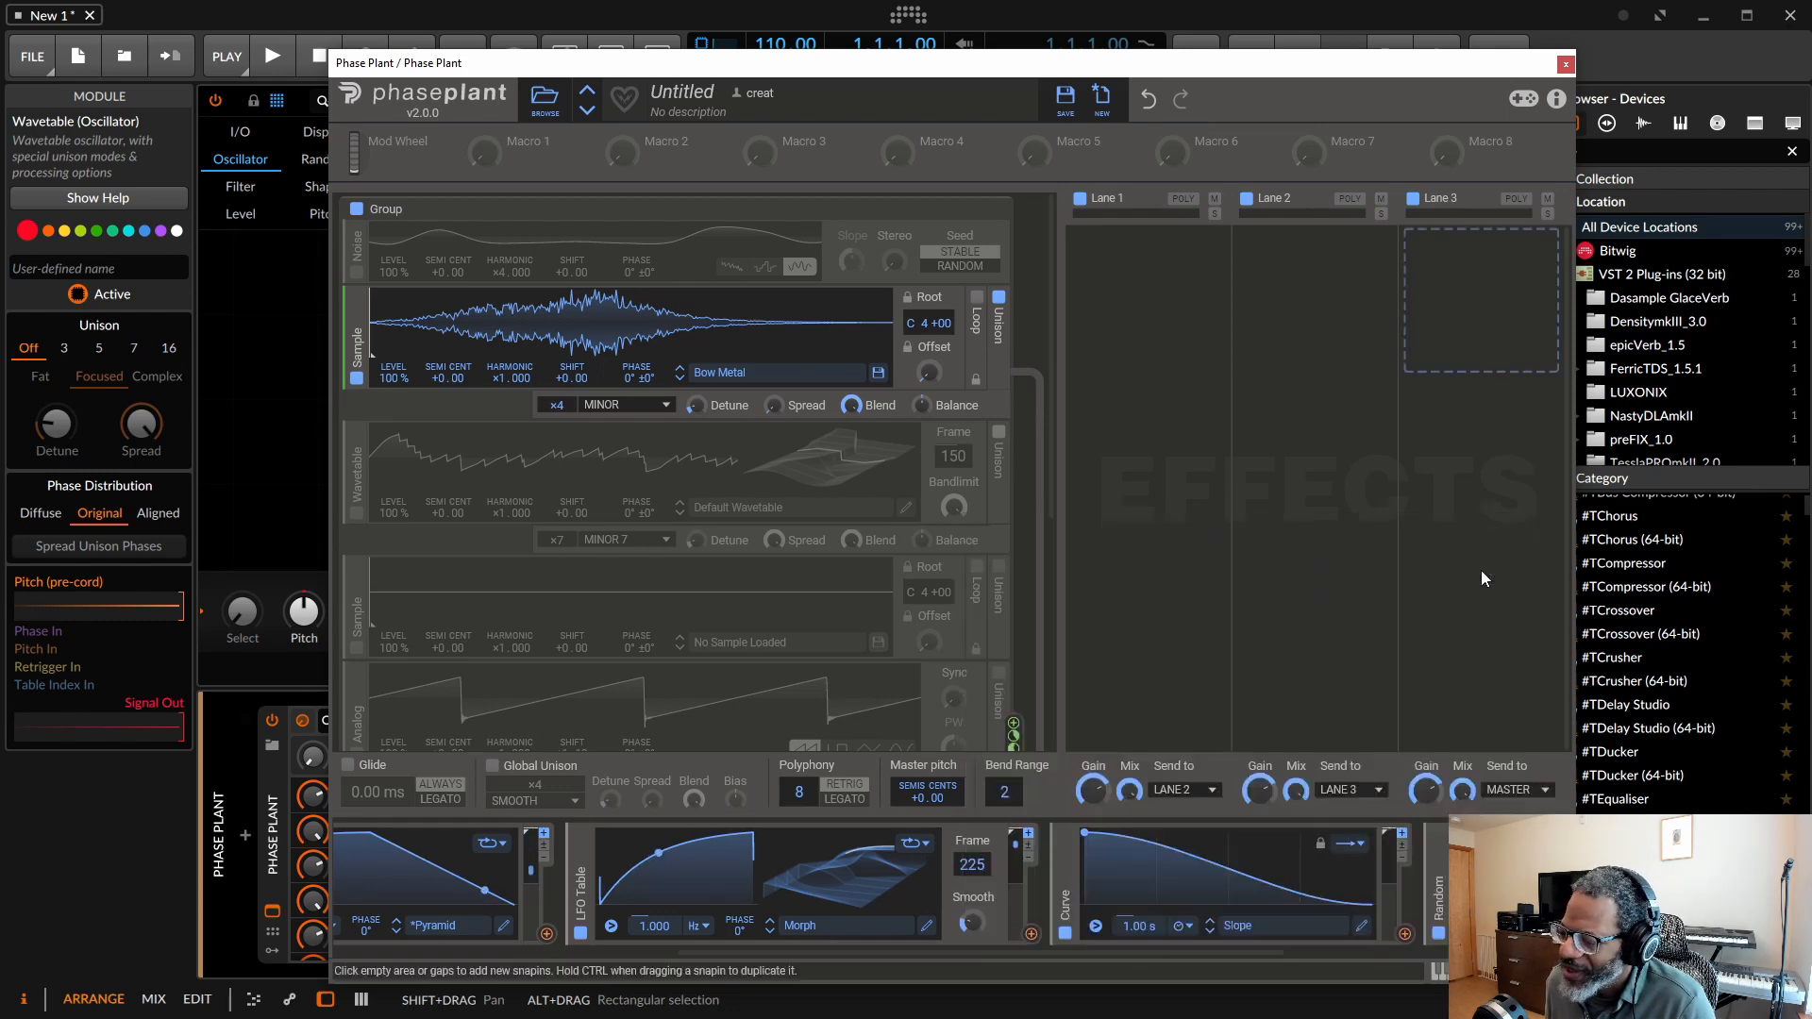
Load the Simple preset Wavy into the Curve modulator and set its loop mode to Ping Pong.
{"action": "left_click_drag", "start_coordinate": [836, 955], "coordinate": [1008, 953]}
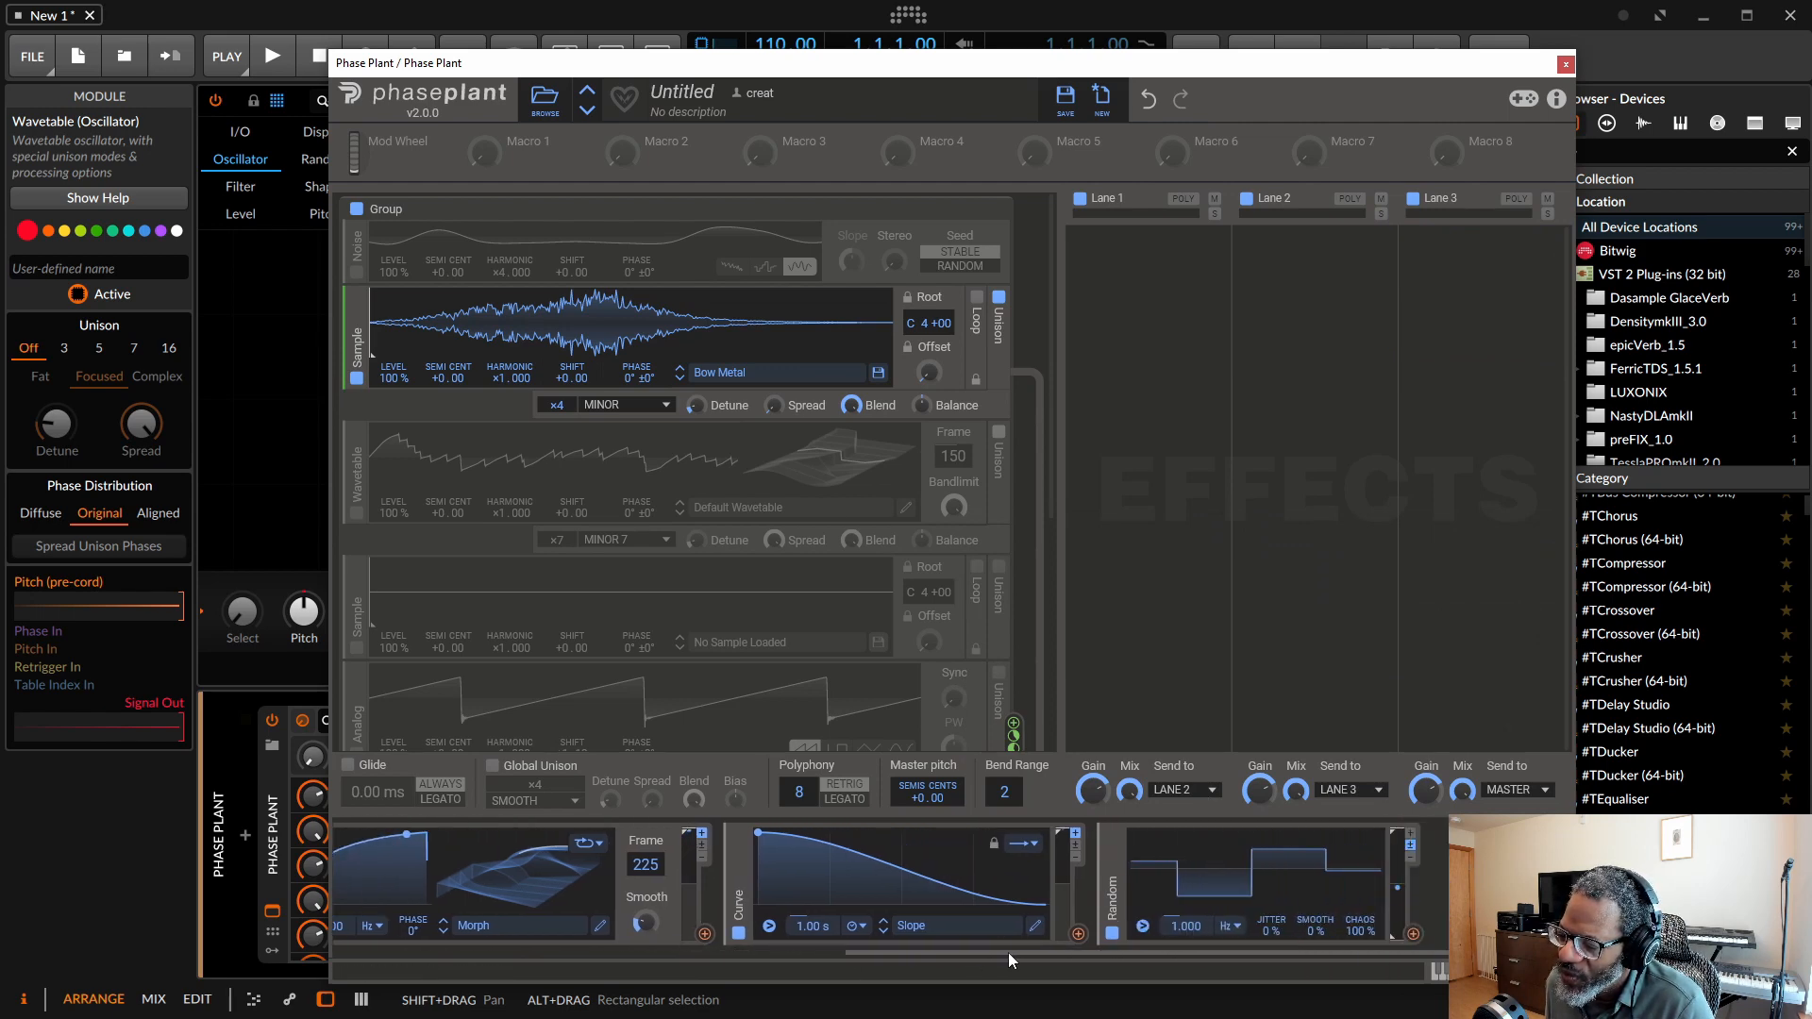
{"action": "left_click", "coordinate": [933, 922]}
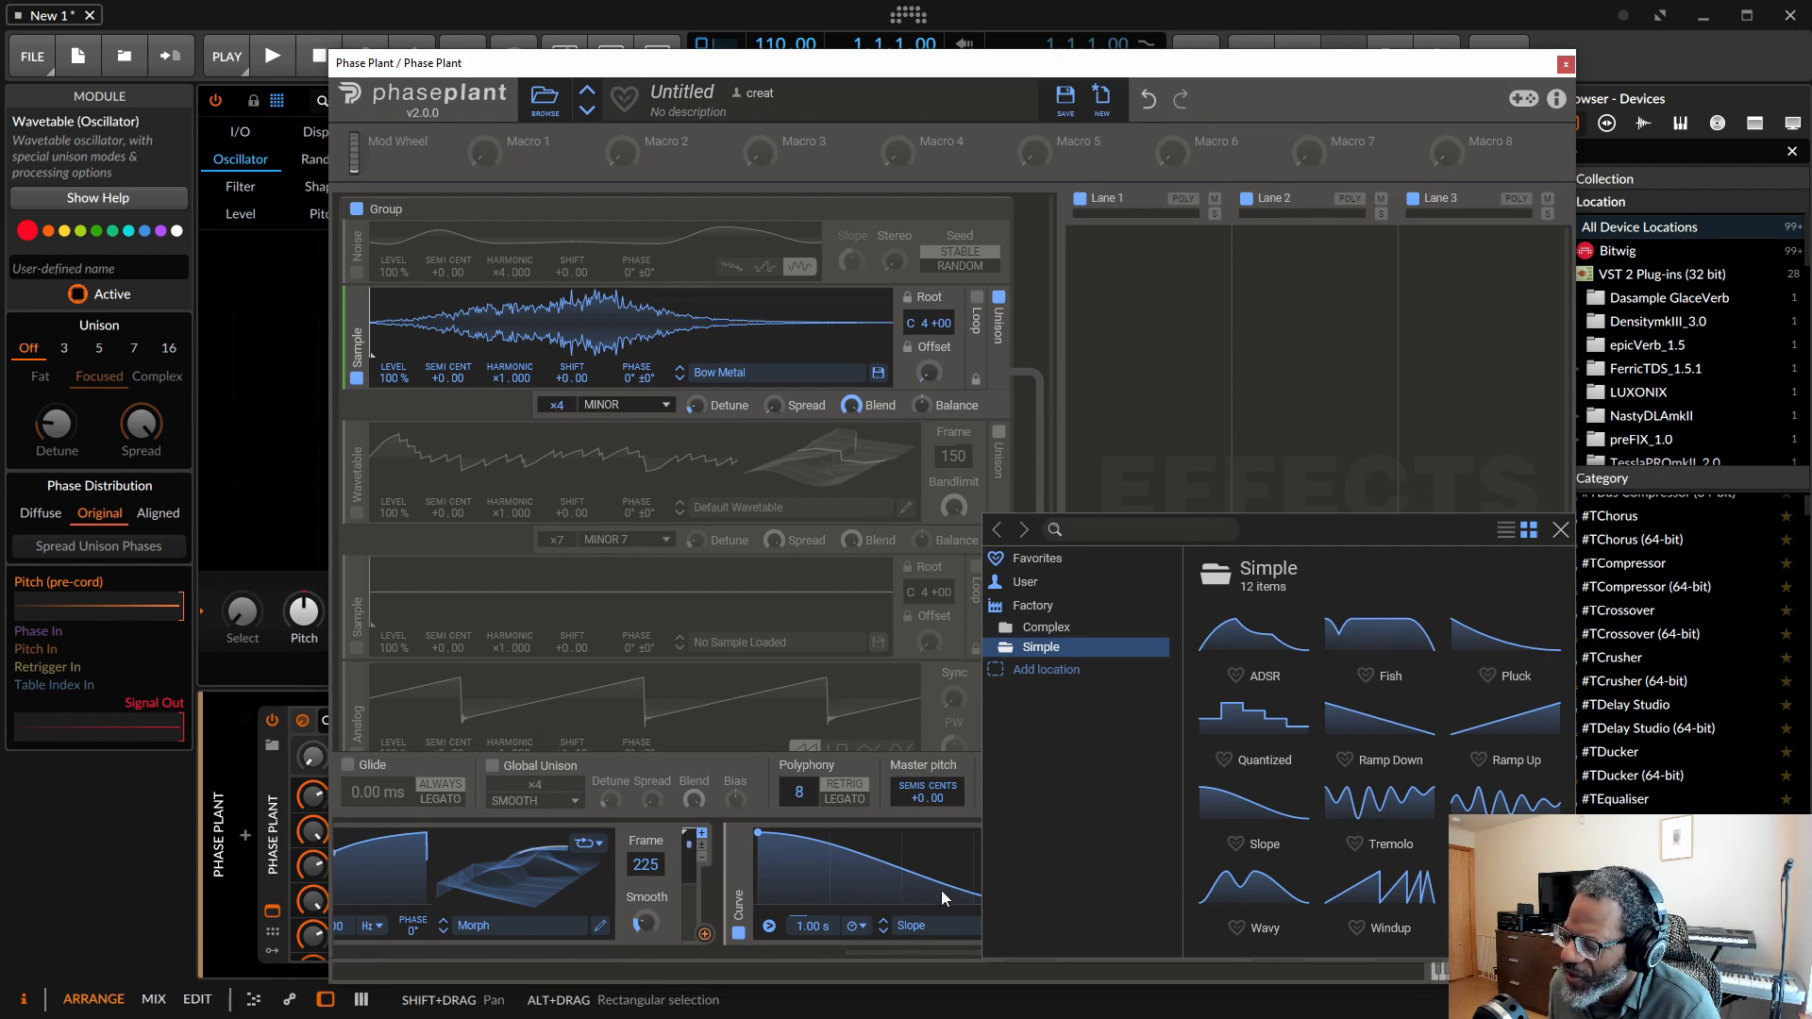
{"action": "left_click", "coordinate": [1266, 896]}
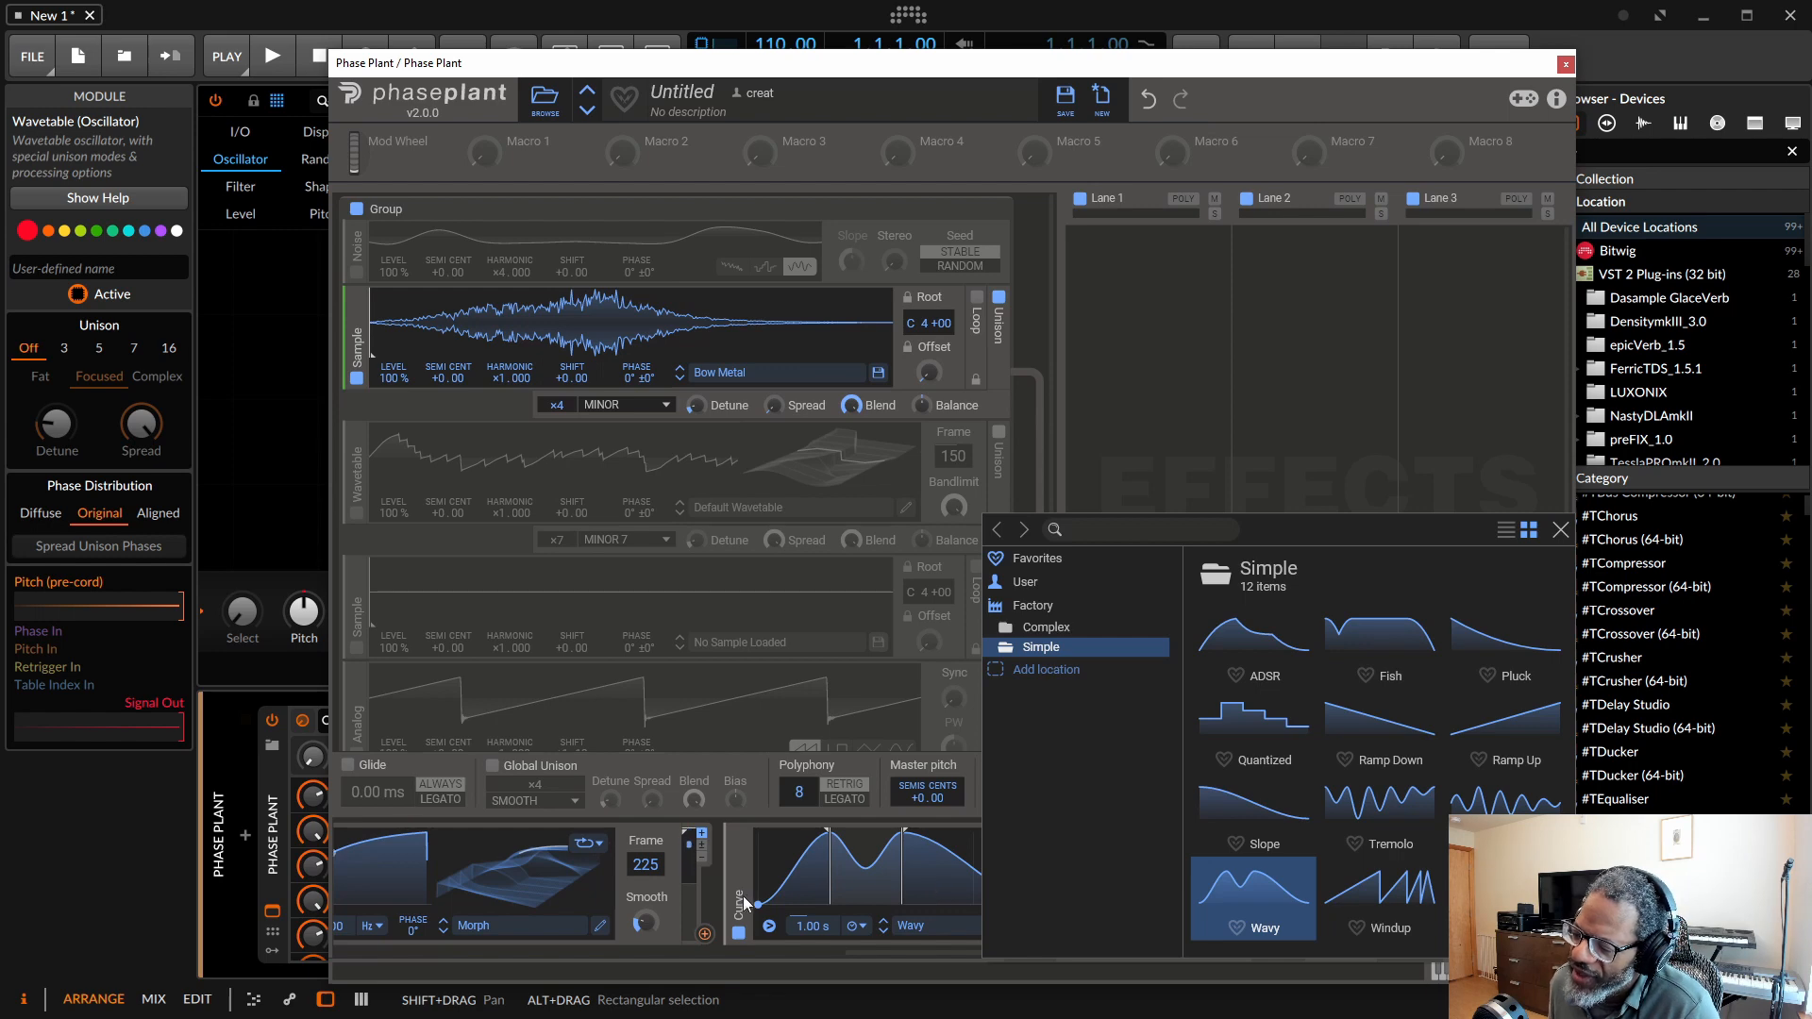
{"action": "left_click", "coordinate": [1559, 530]}
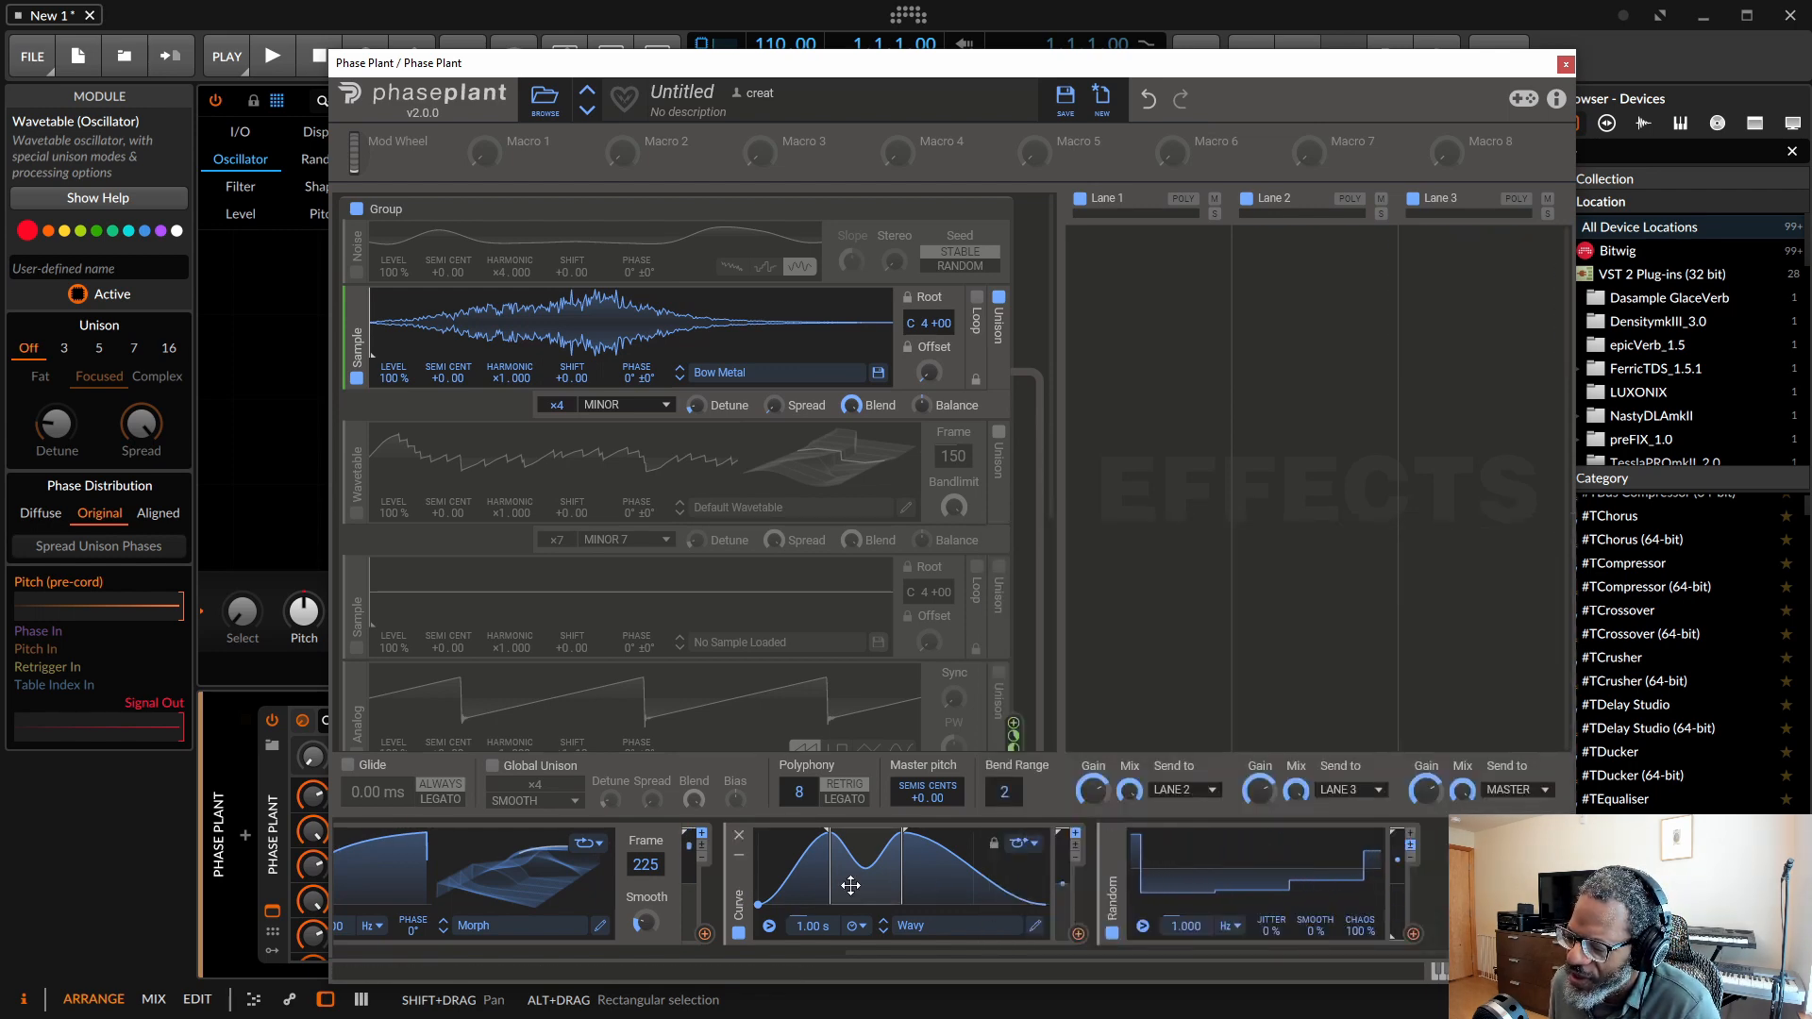
{"action": "left_click", "coordinate": [1026, 854]}
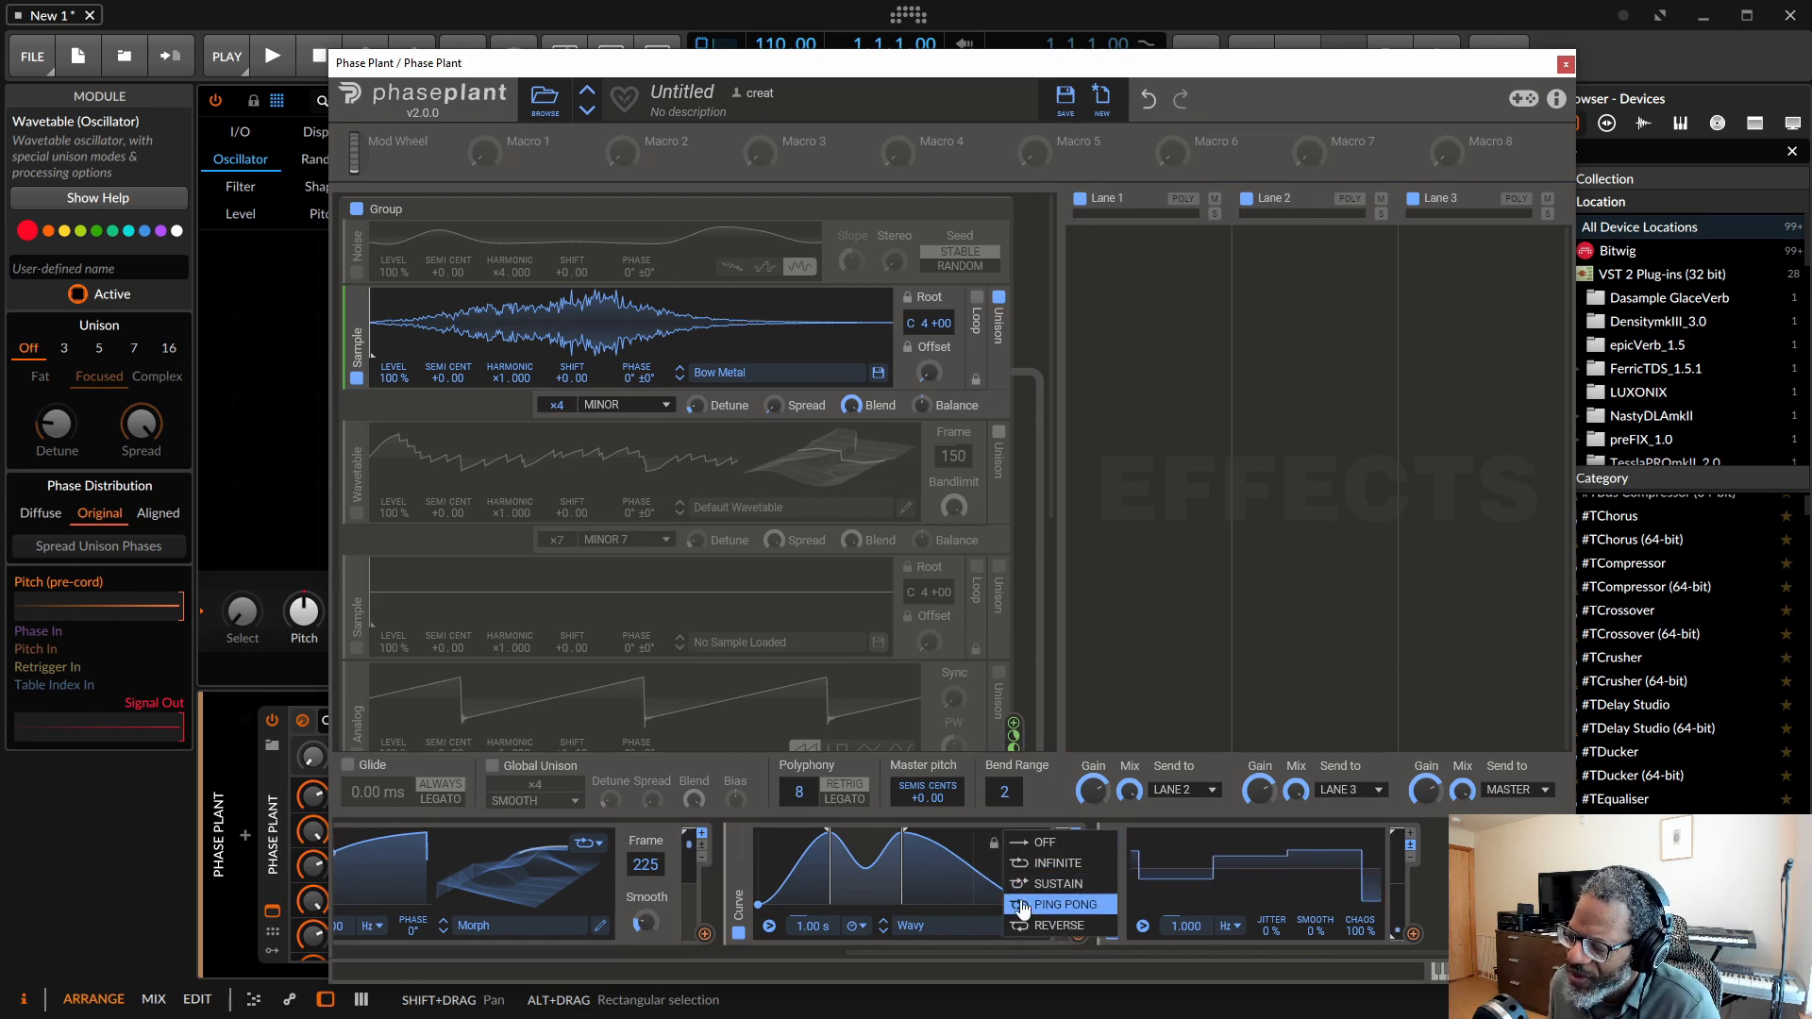
{"action": "left_click", "coordinate": [1022, 904]}
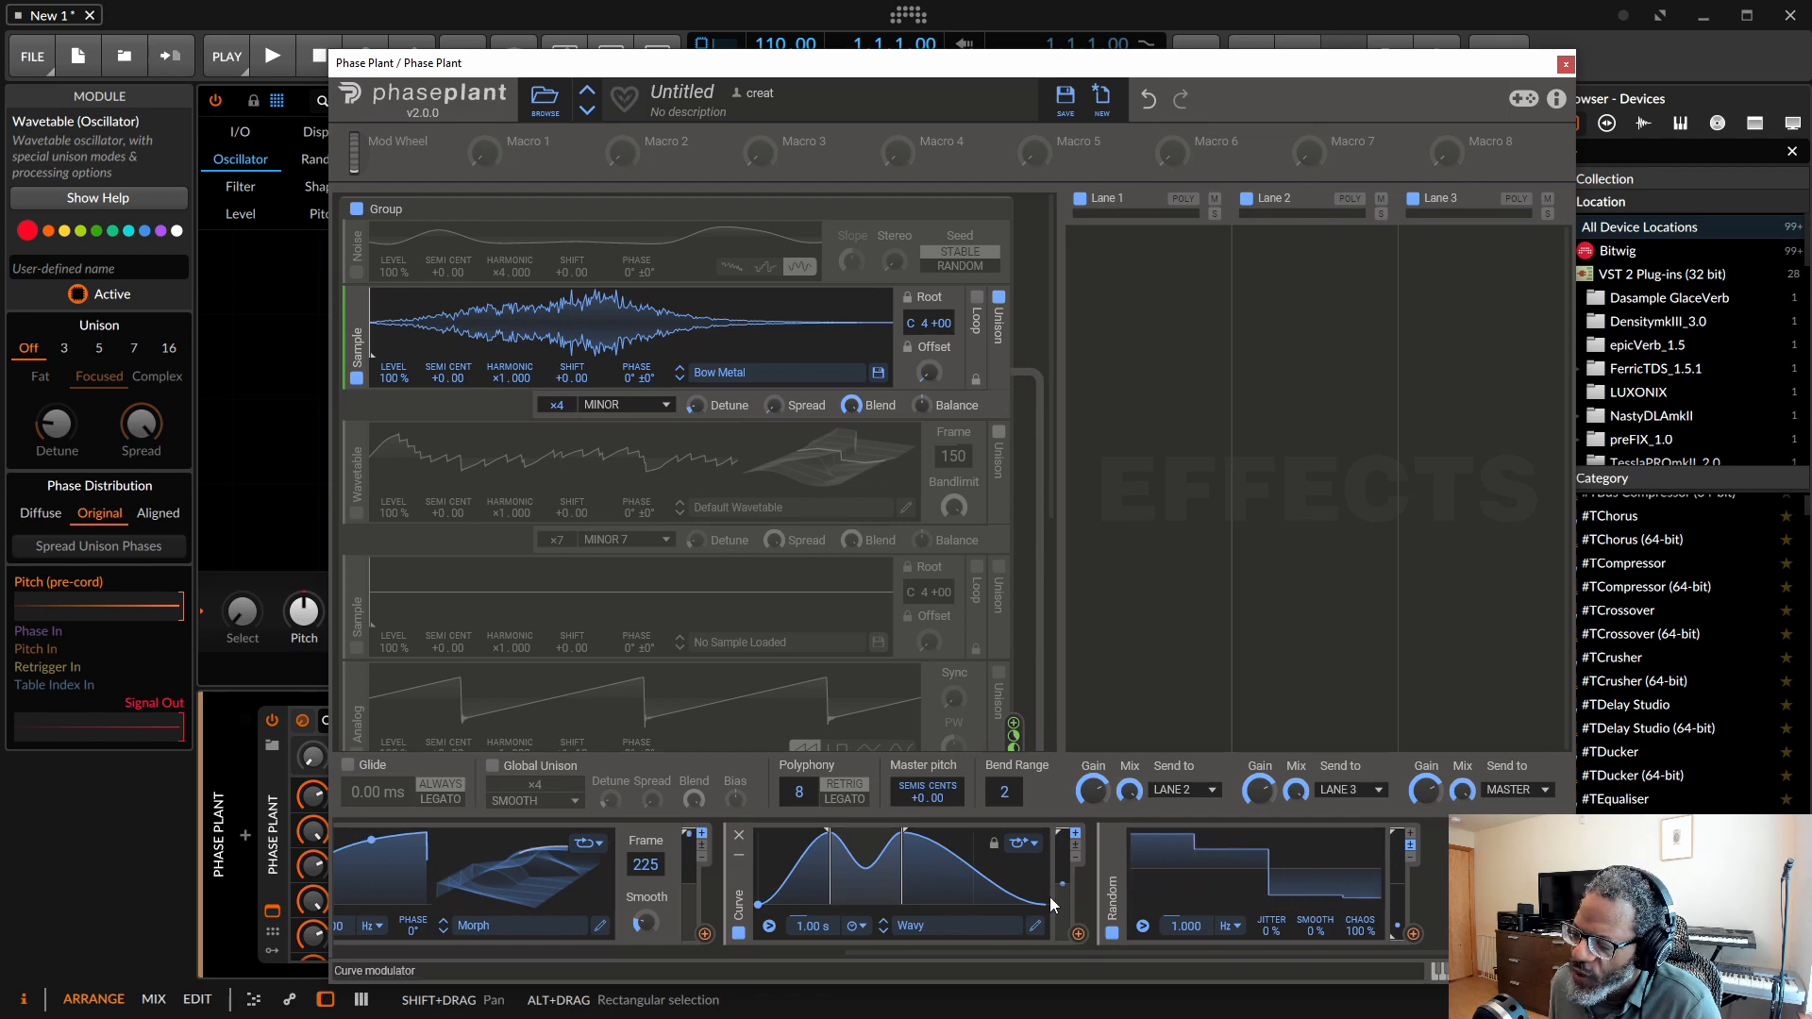
Examine the Wavy shape, its nodes and its loop region in the Curve modulator's editor, and close the editor.
{"action": "left_click", "coordinate": [1036, 925]}
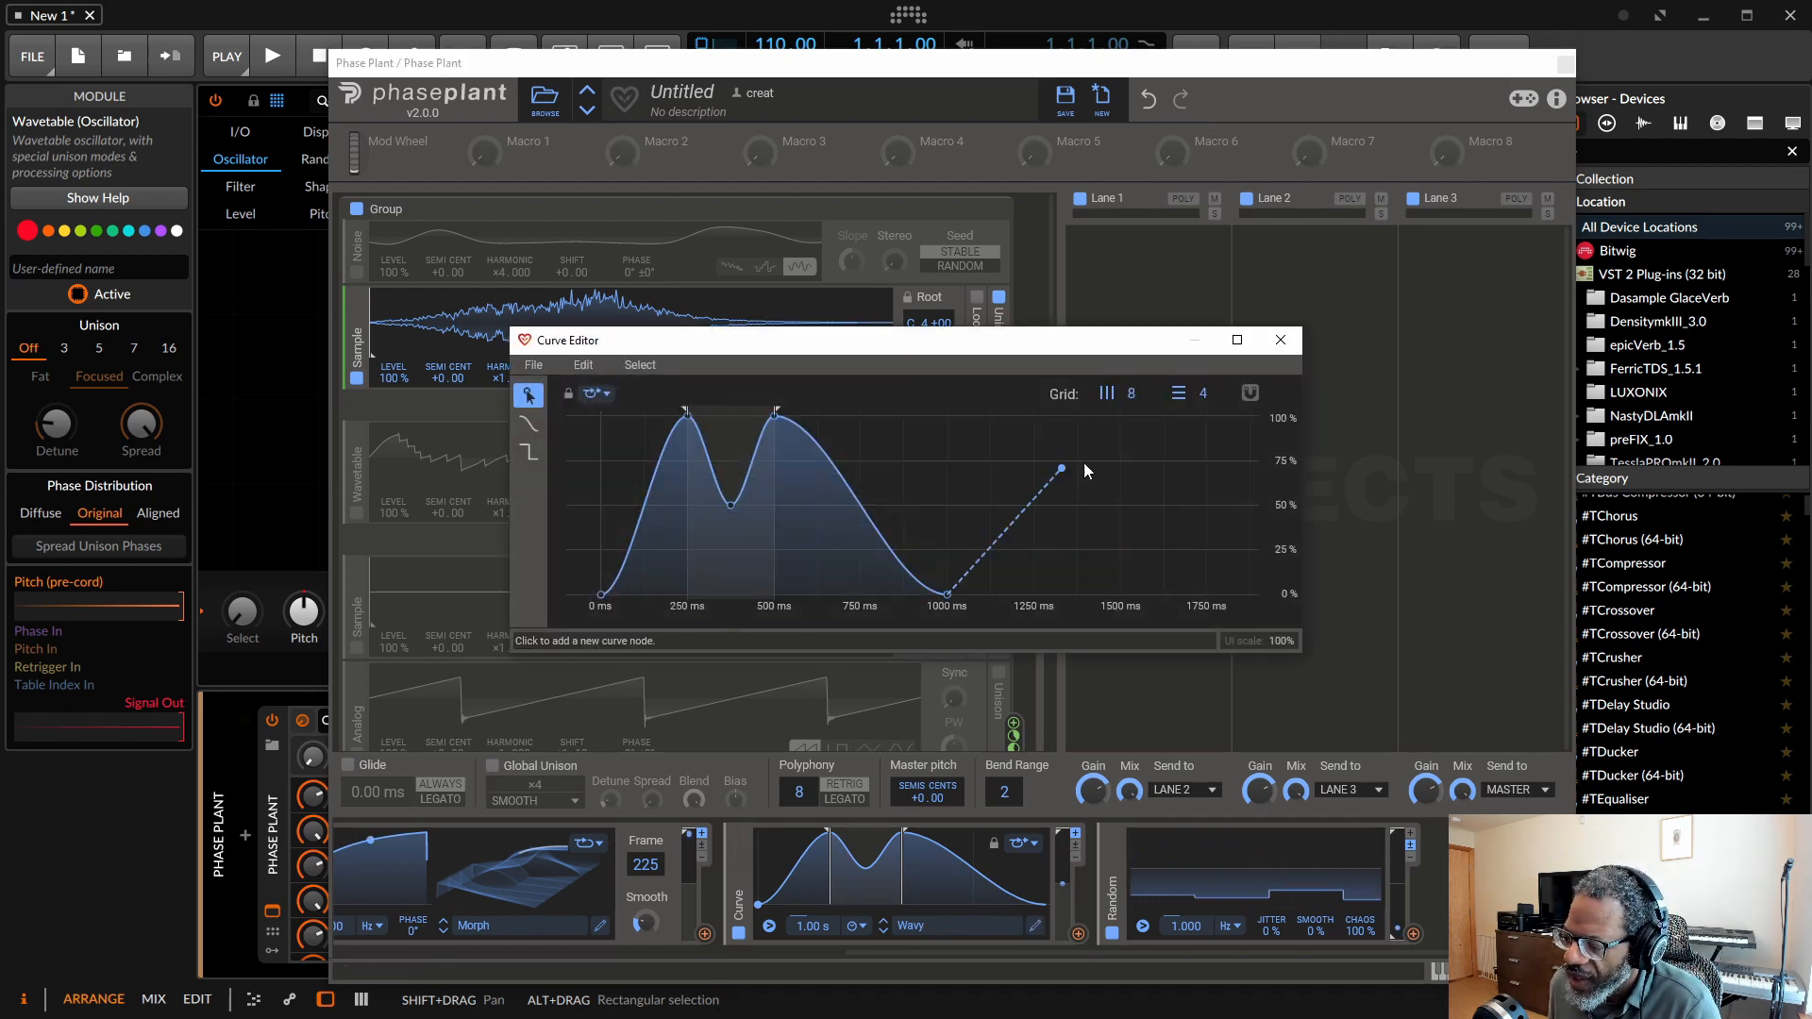
{"action": "left_click", "coordinate": [1291, 342]}
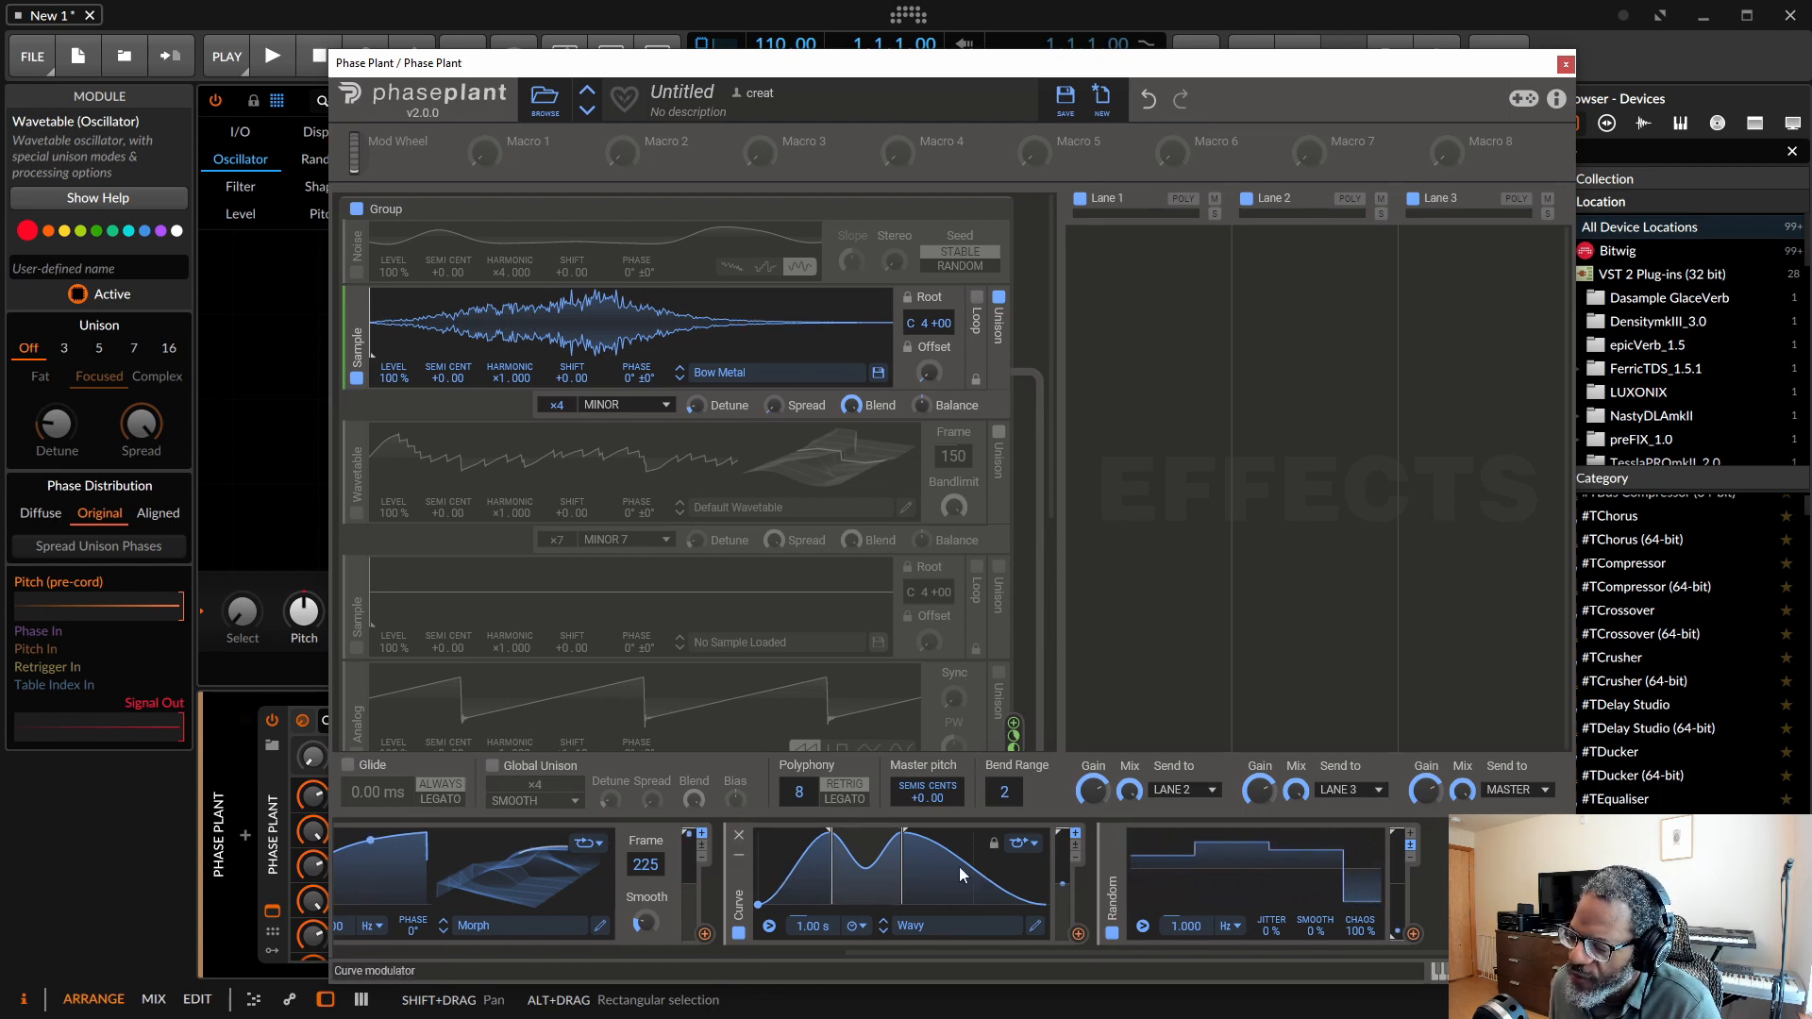
{"action": "left_click", "coordinate": [1036, 927]}
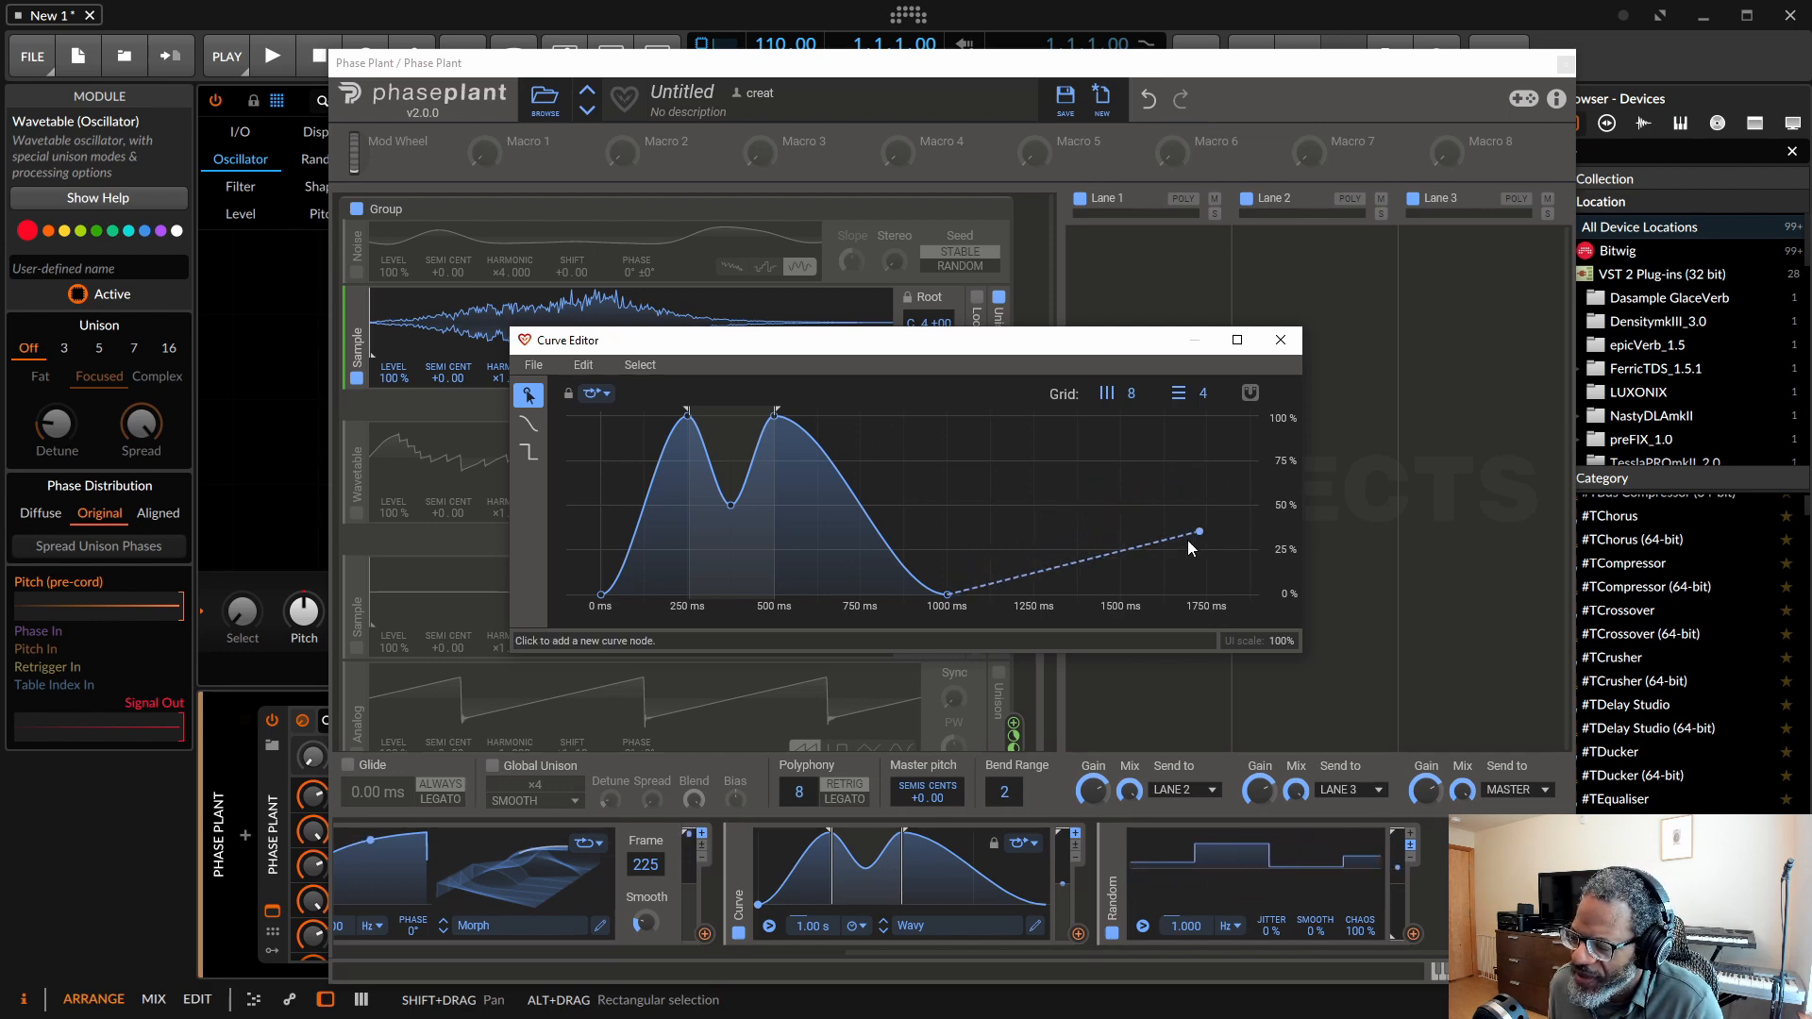
{"action": "left_click", "coordinate": [1280, 339]}
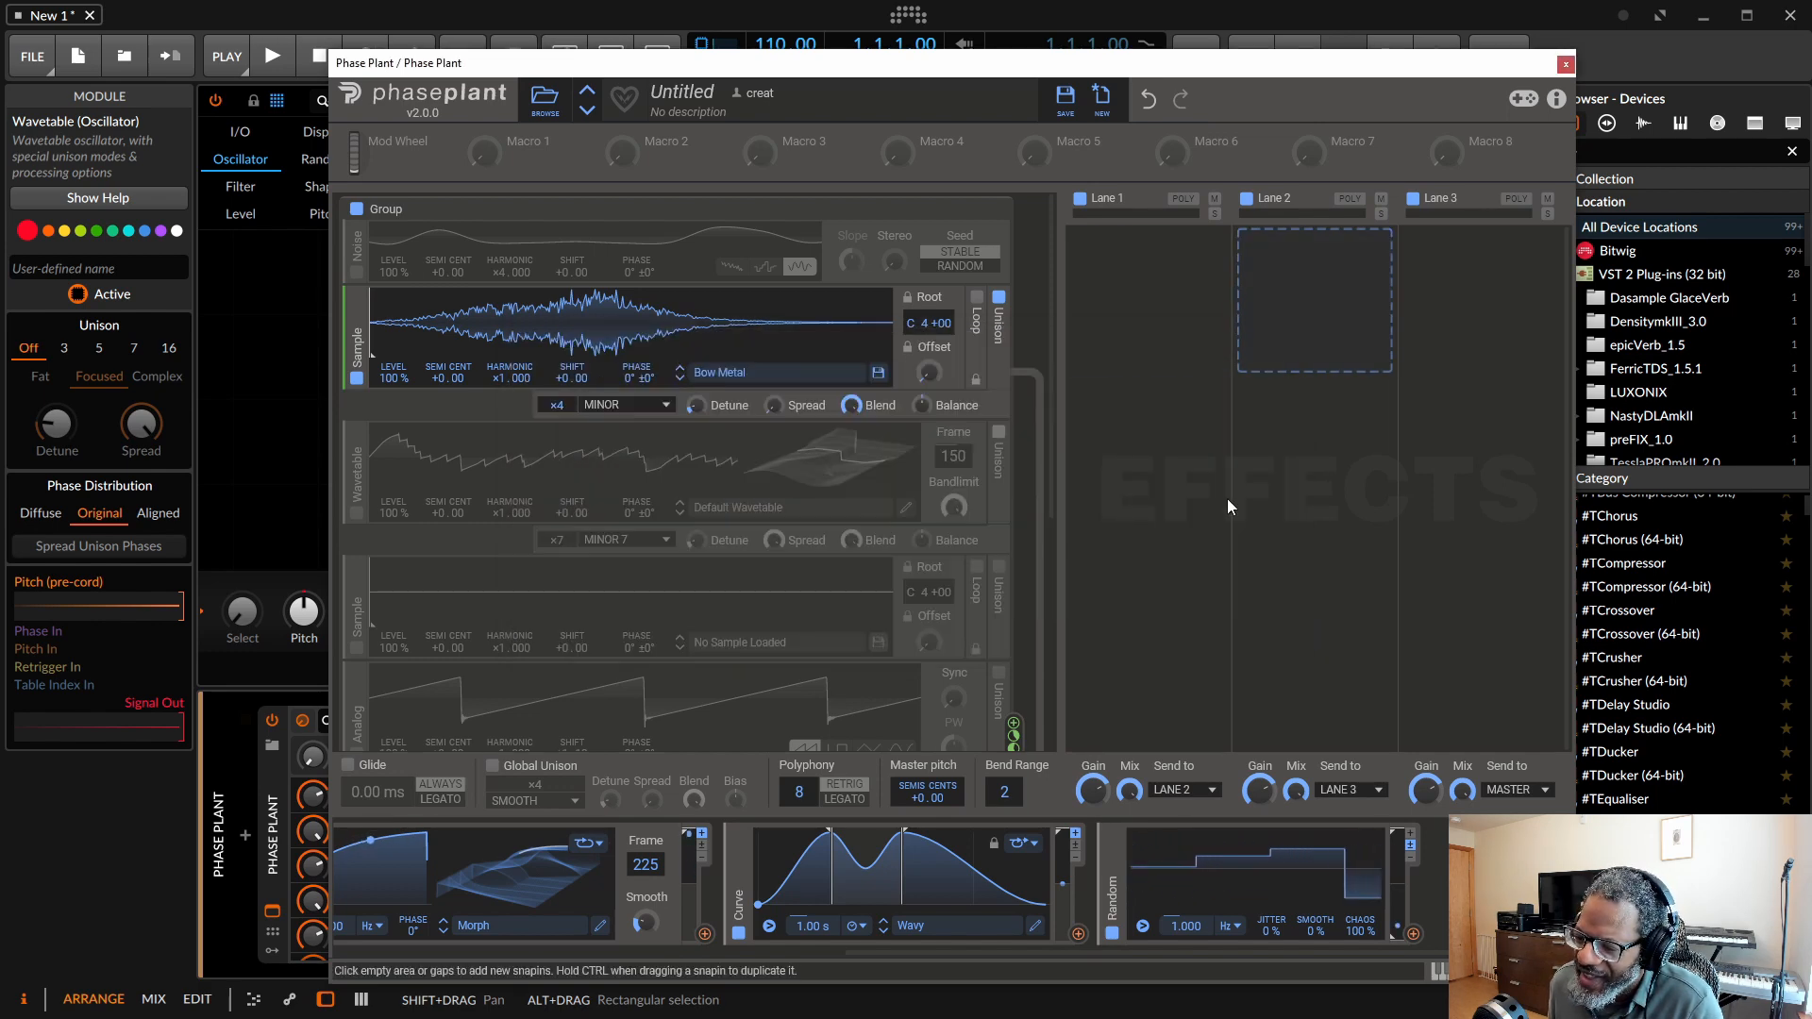
Set the LFO Table modulator's frame to 178 and check its trigger input.
{"action": "scroll", "coordinate": [910, 949], "scroll_direction": "right", "scroll_amount": 3}
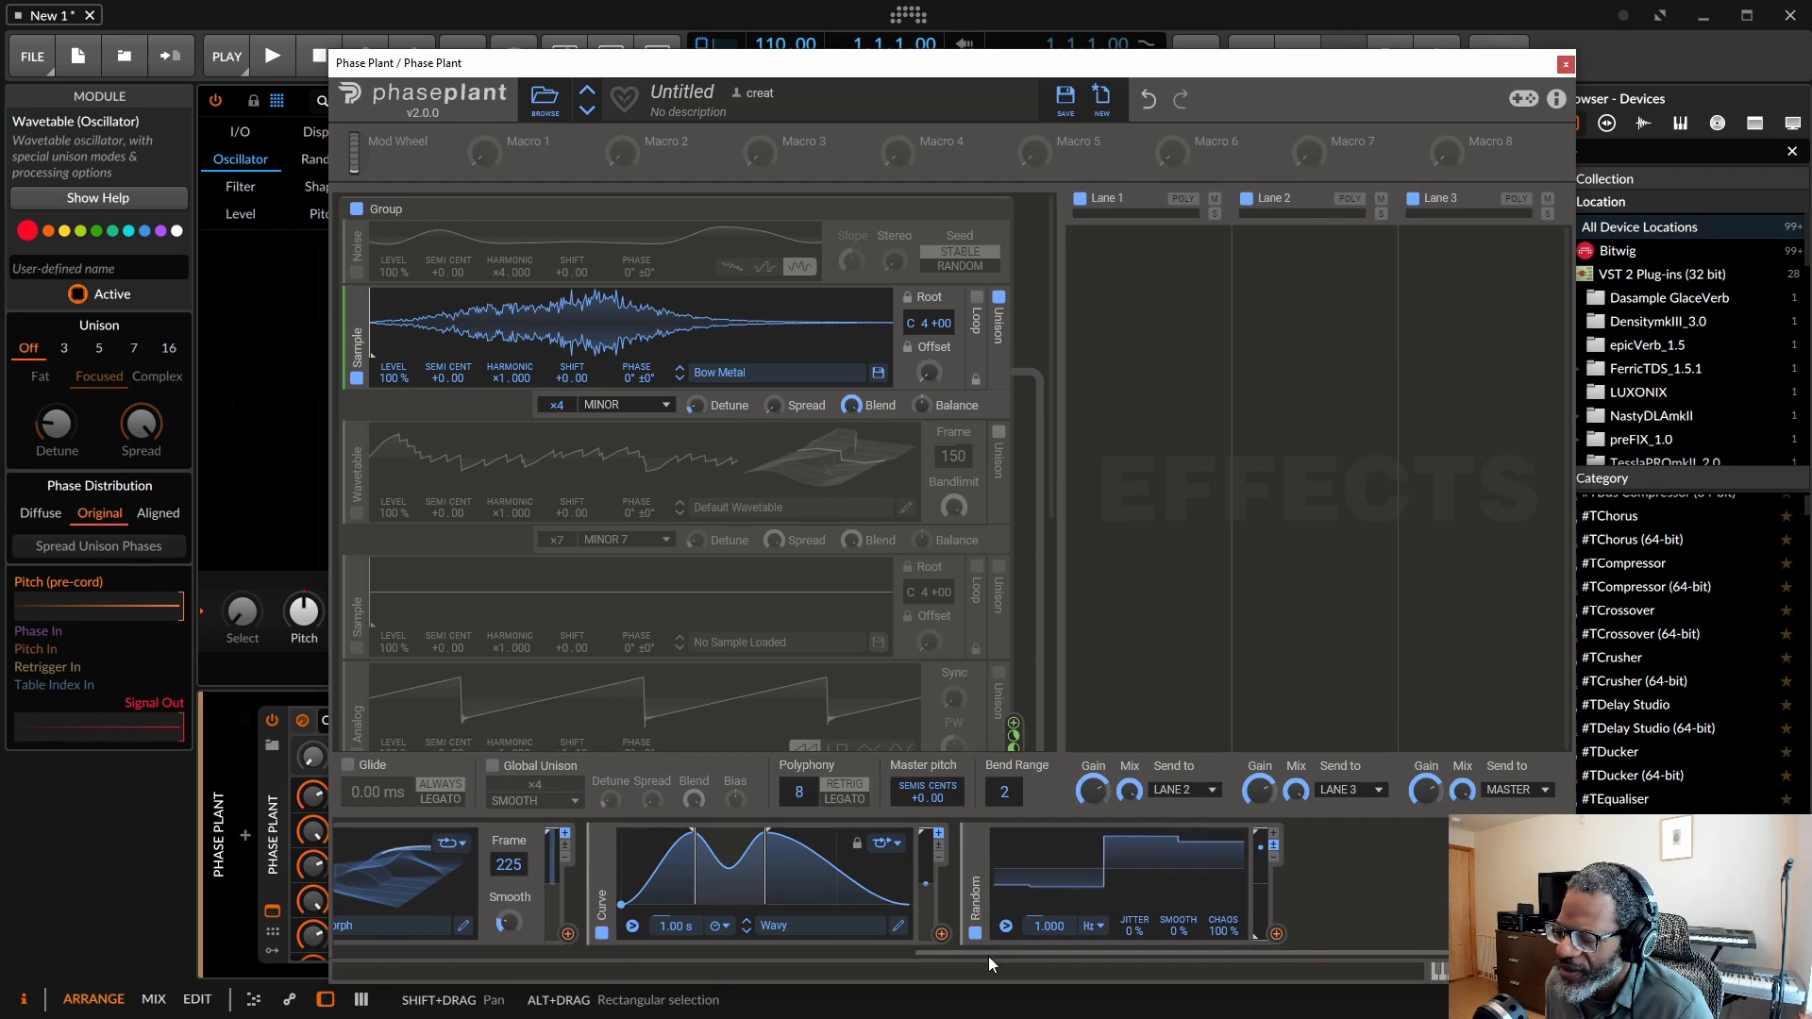
{"action": "left_click_drag", "start_coordinate": [994, 949], "coordinate": [660, 976]}
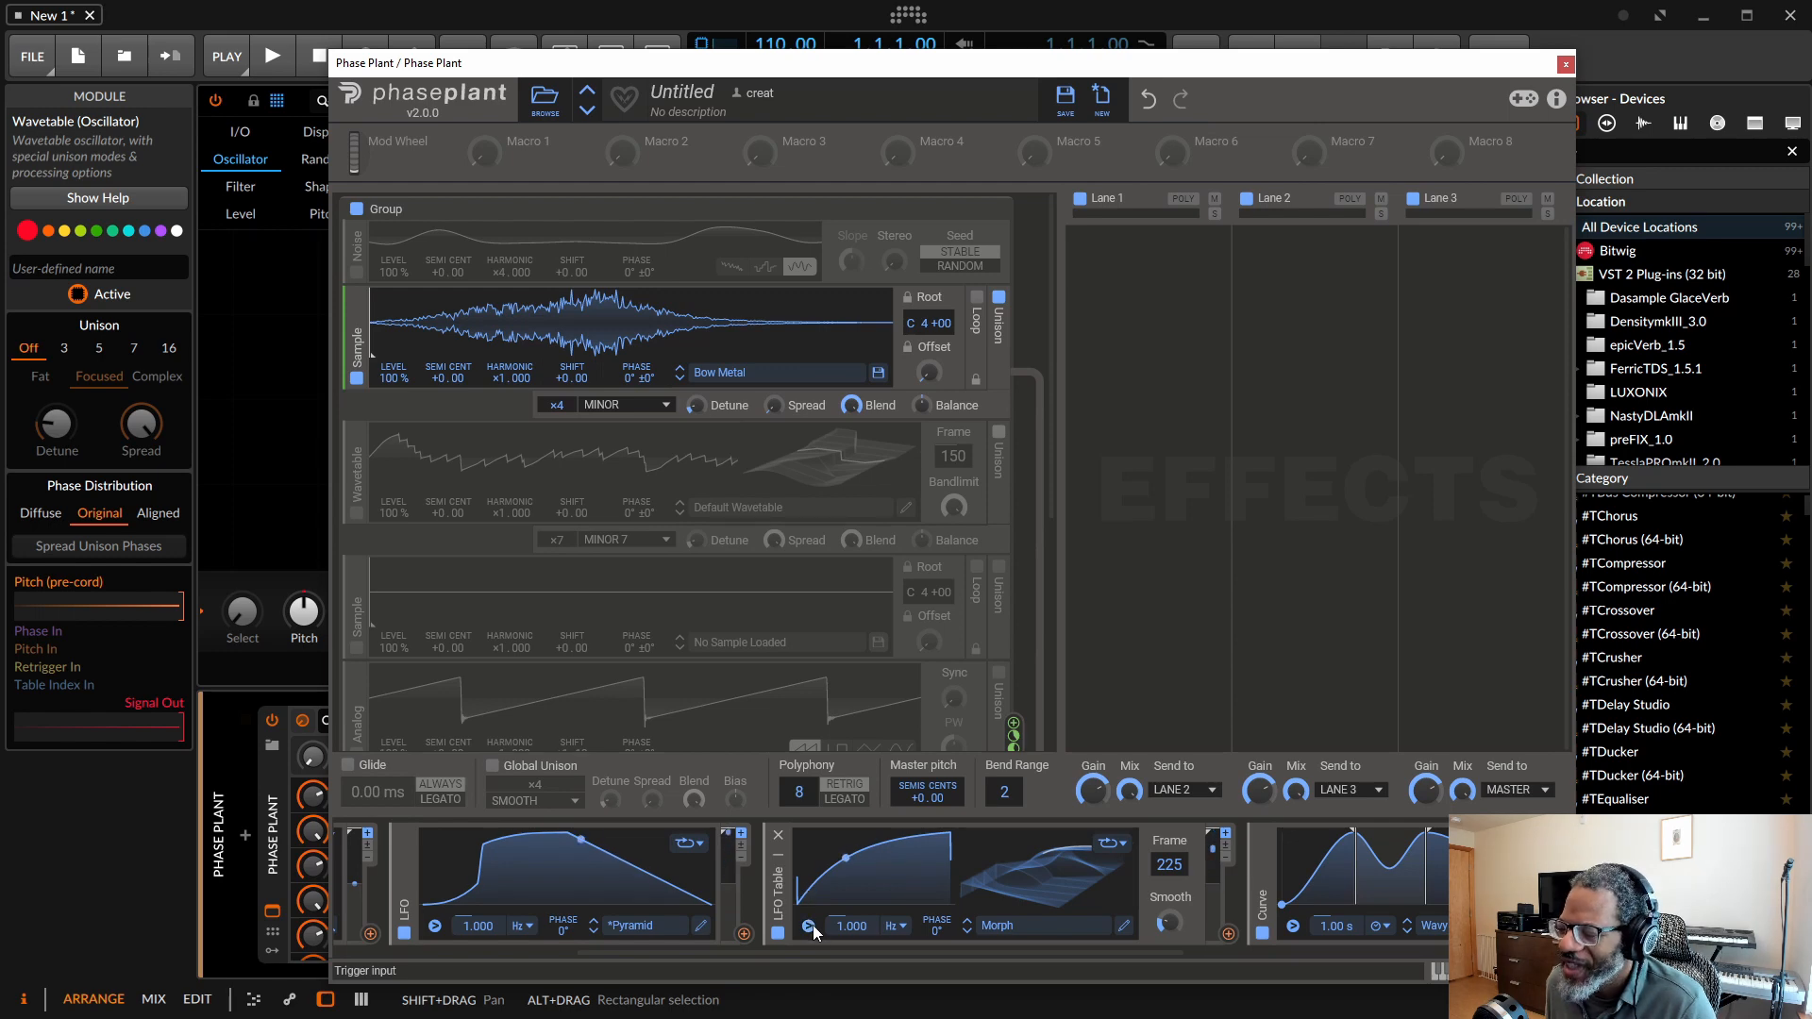
{"action": "left_click_drag", "start_coordinate": [1193, 863], "coordinate": [1160, 897]}
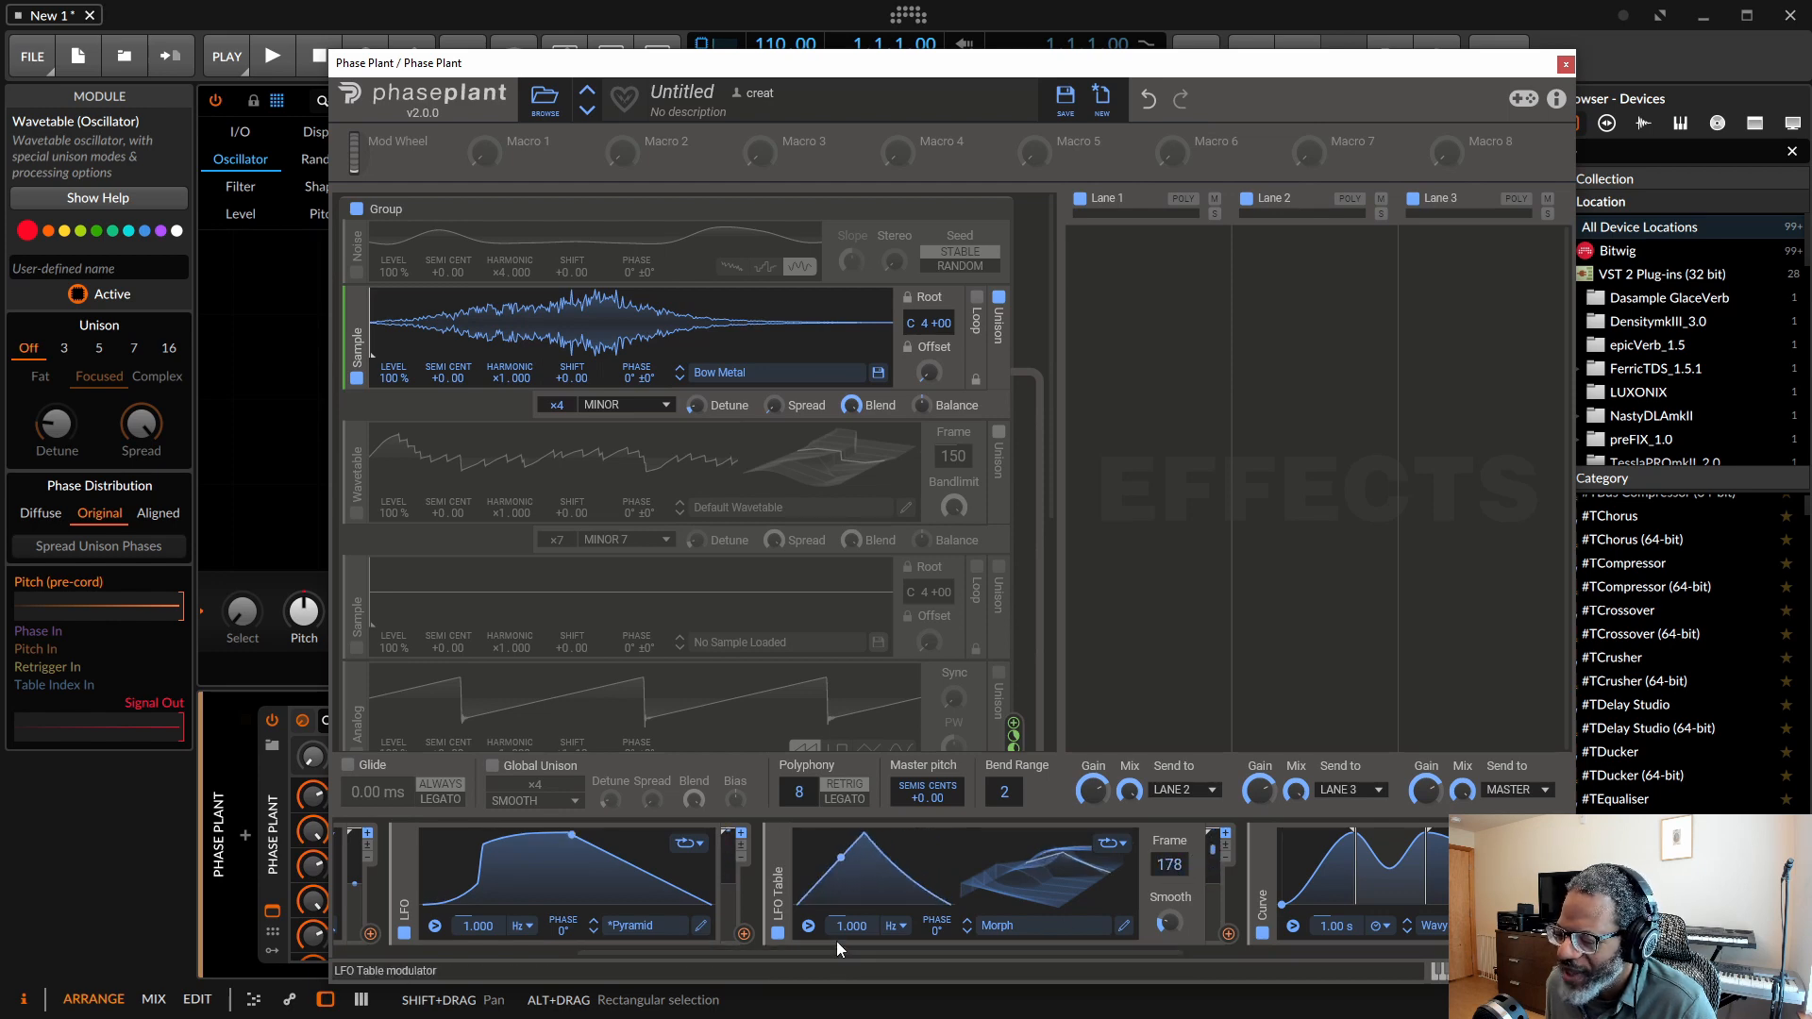
{"action": "left_click", "coordinate": [809, 927]}
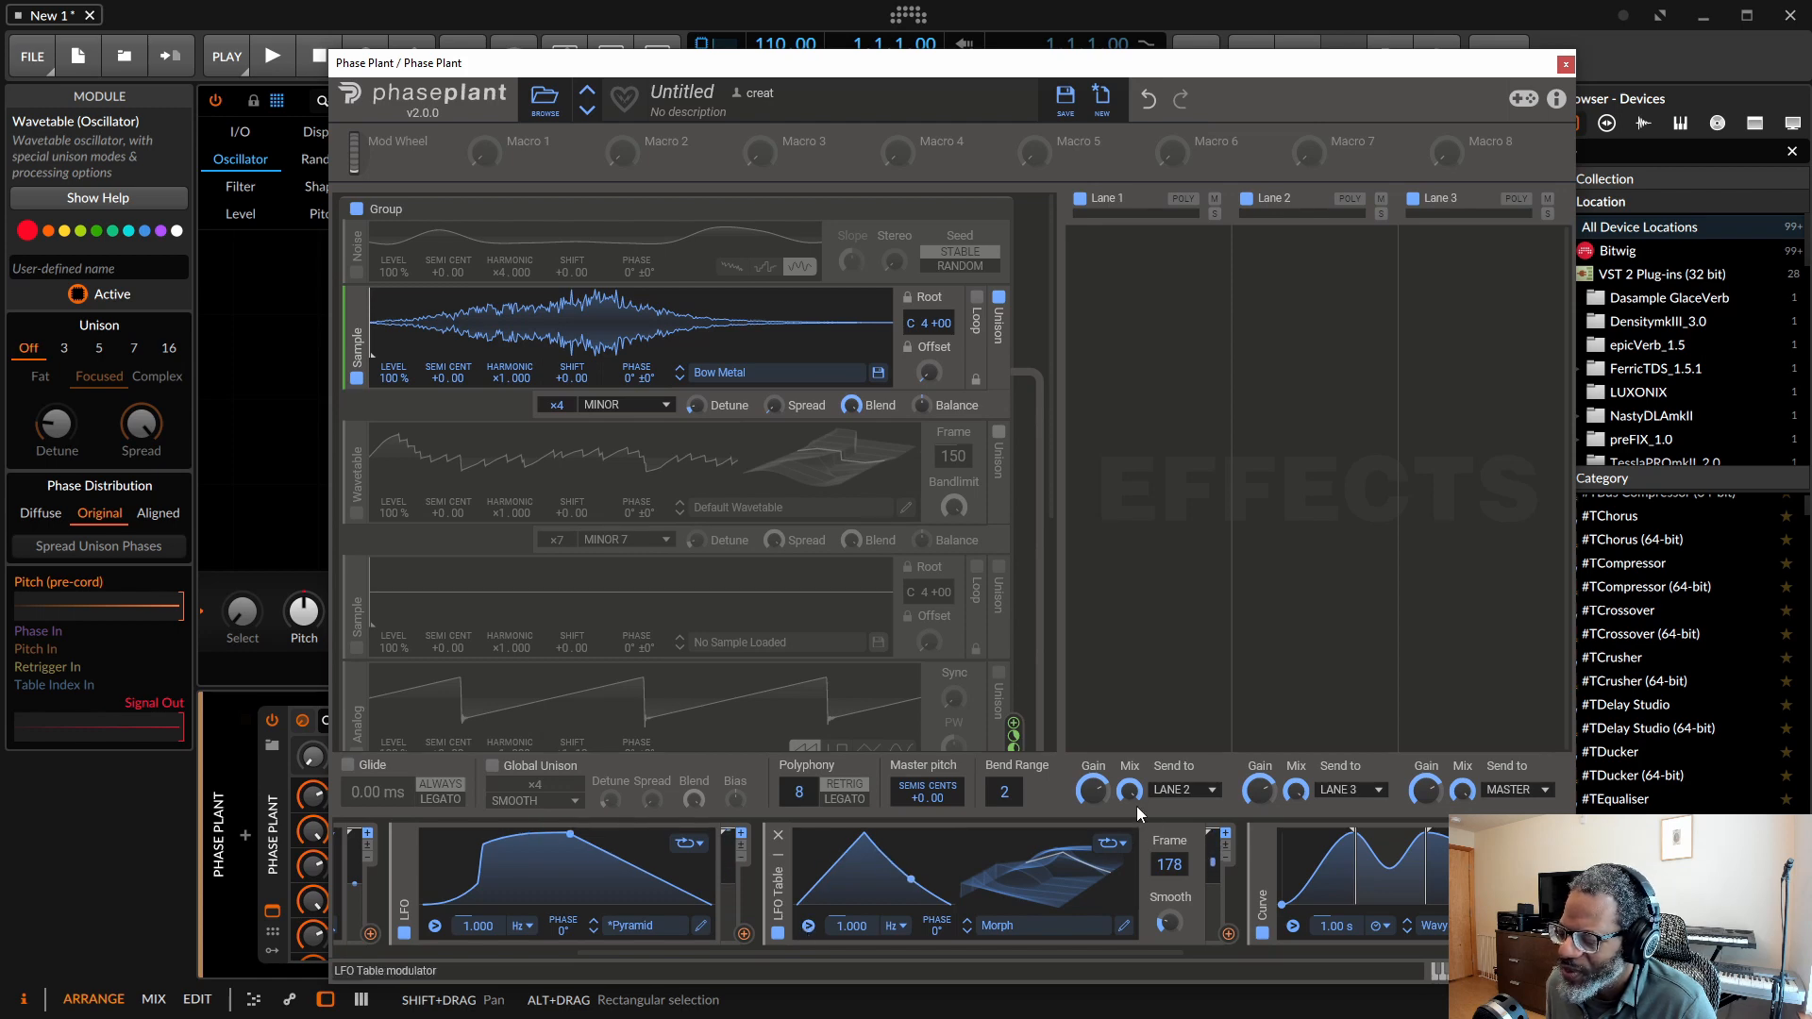
Route the Random modulator's output to the Curve modulator's trigger input.
{"action": "left_click_drag", "start_coordinate": [1166, 953], "coordinate": [1404, 954]}
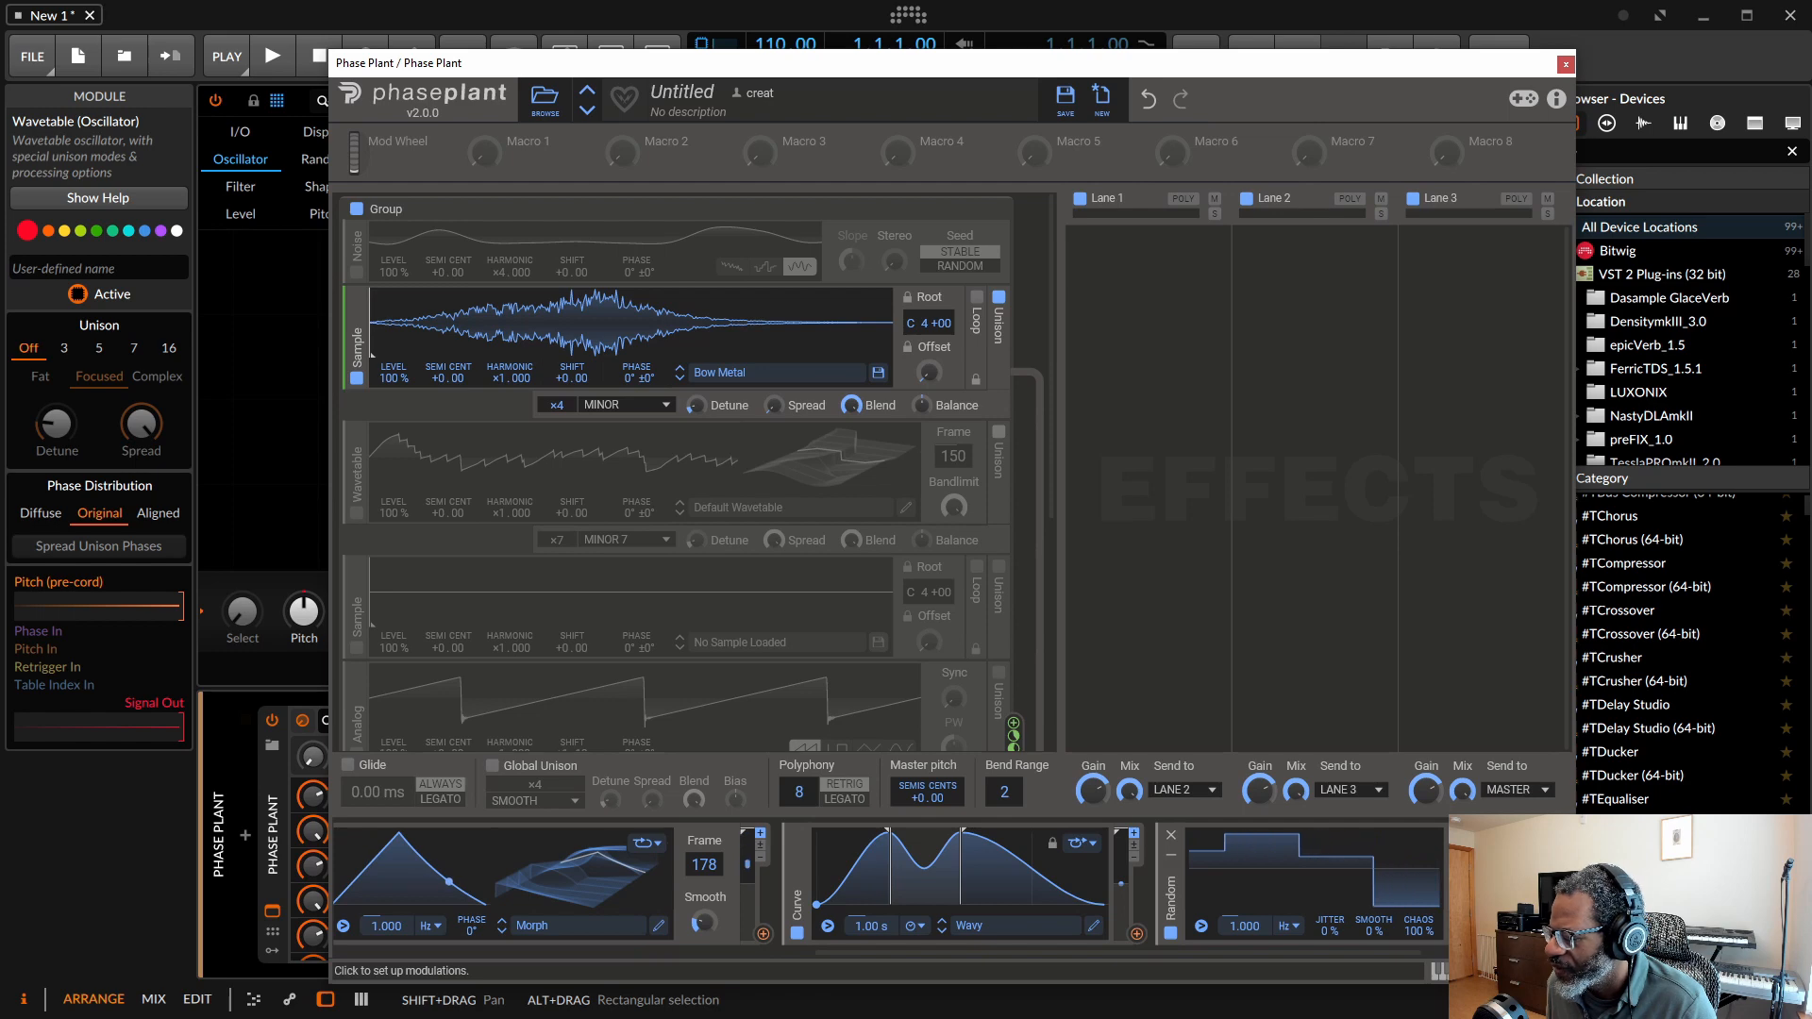
{"action": "left_click", "coordinate": [1472, 933]}
{"action": "left_click_drag", "start_coordinate": [1472, 933], "coordinate": [829, 942]}
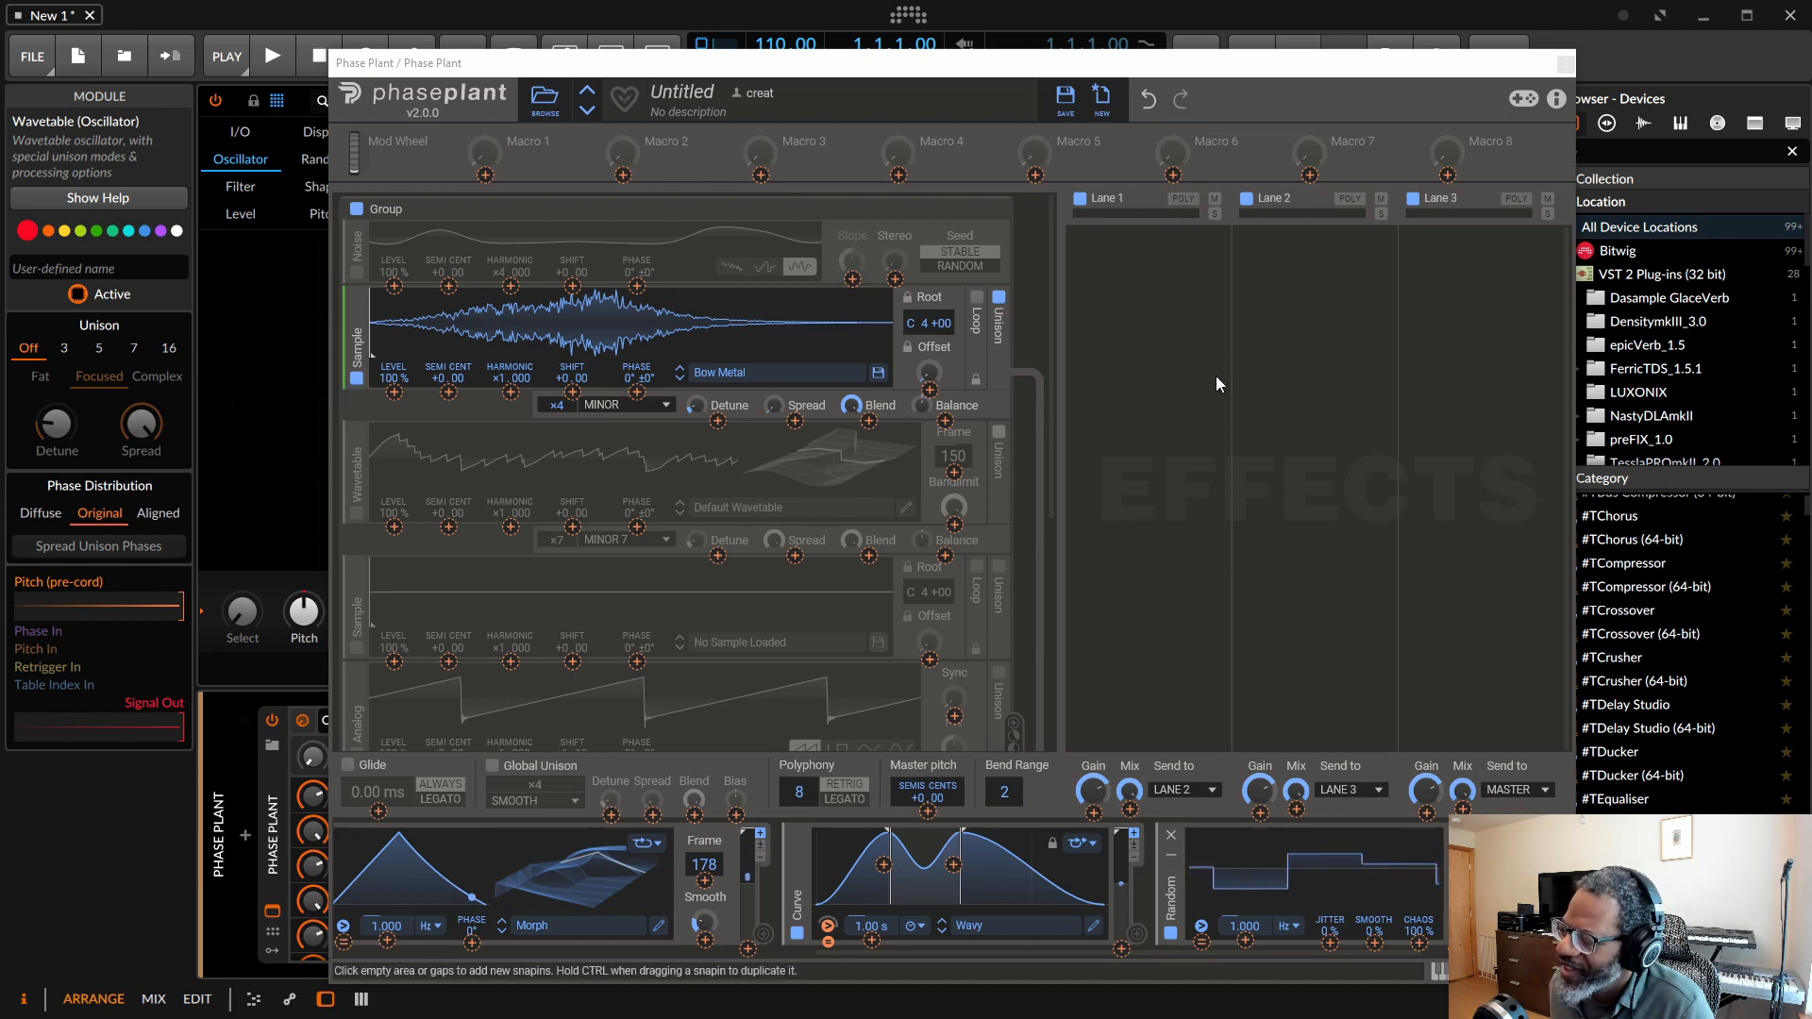
Review the available snapin effects and add a Phase Distortion effect to Lane 1.
{"action": "left_click", "coordinate": [1148, 319]}
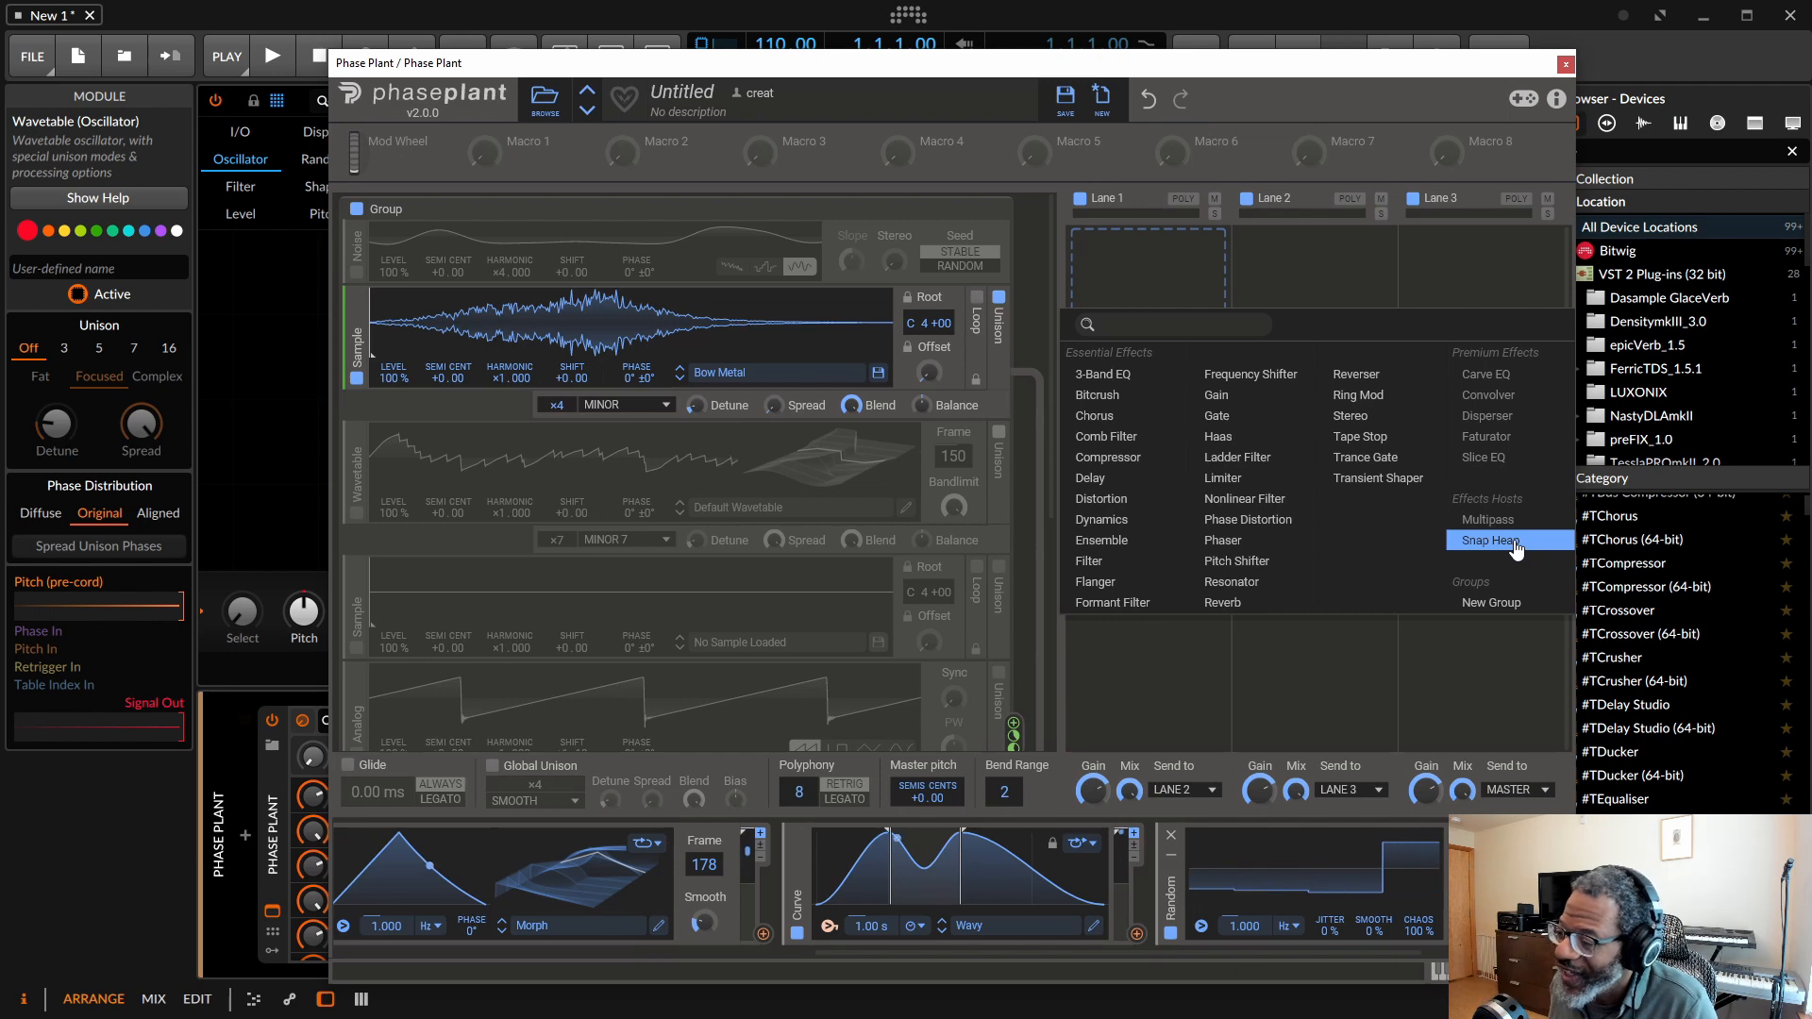
{"action": "left_click", "coordinate": [1245, 670]}
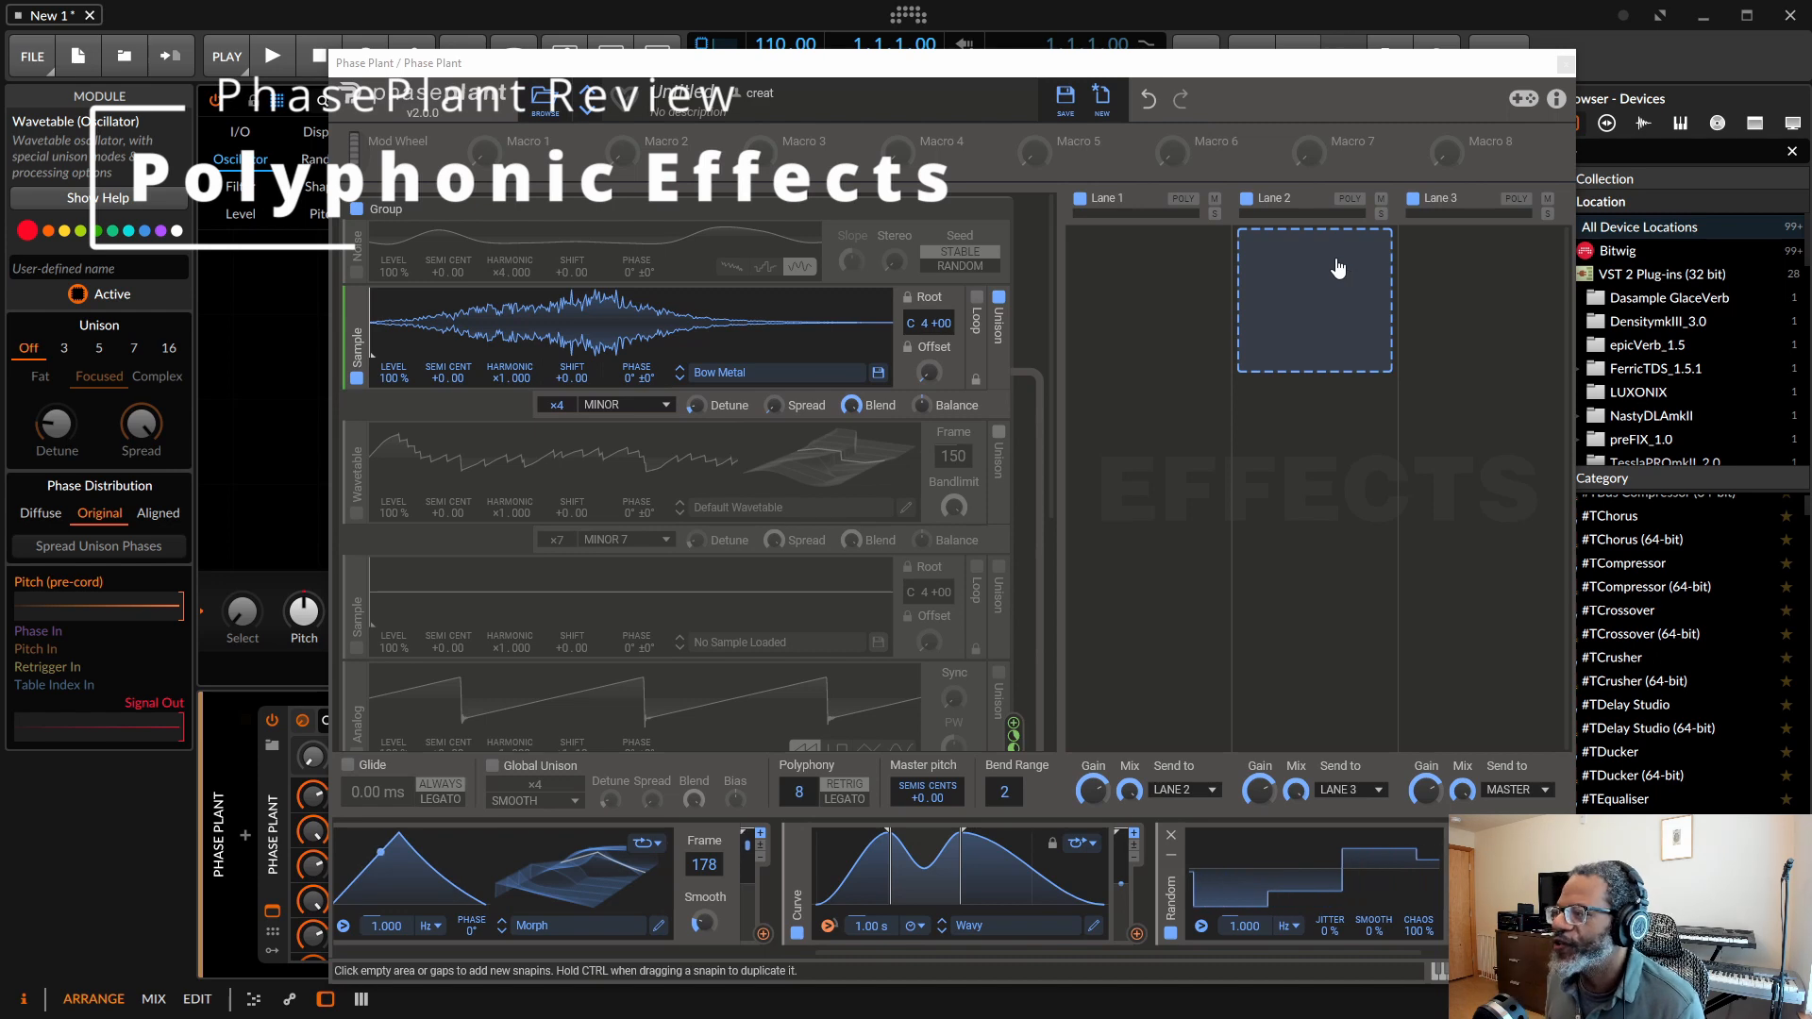
{"action": "left_click", "coordinate": [1148, 303]}
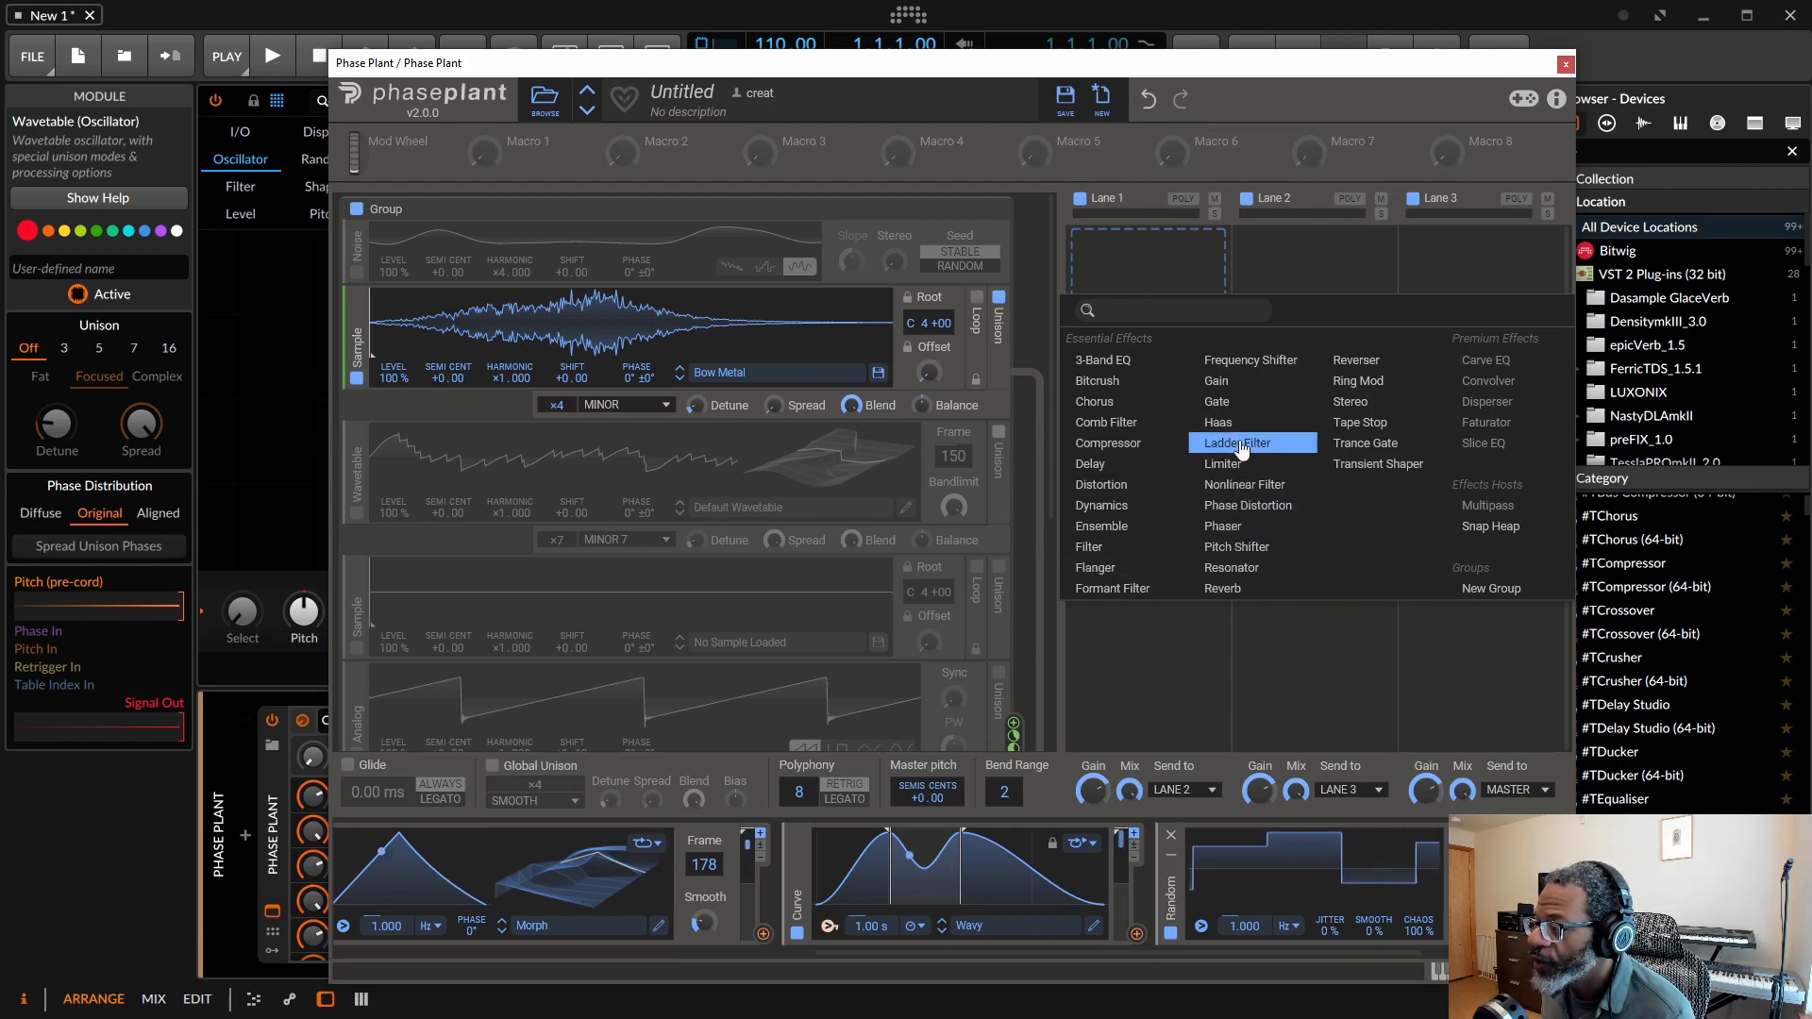
{"action": "left_click", "coordinate": [1274, 508]}
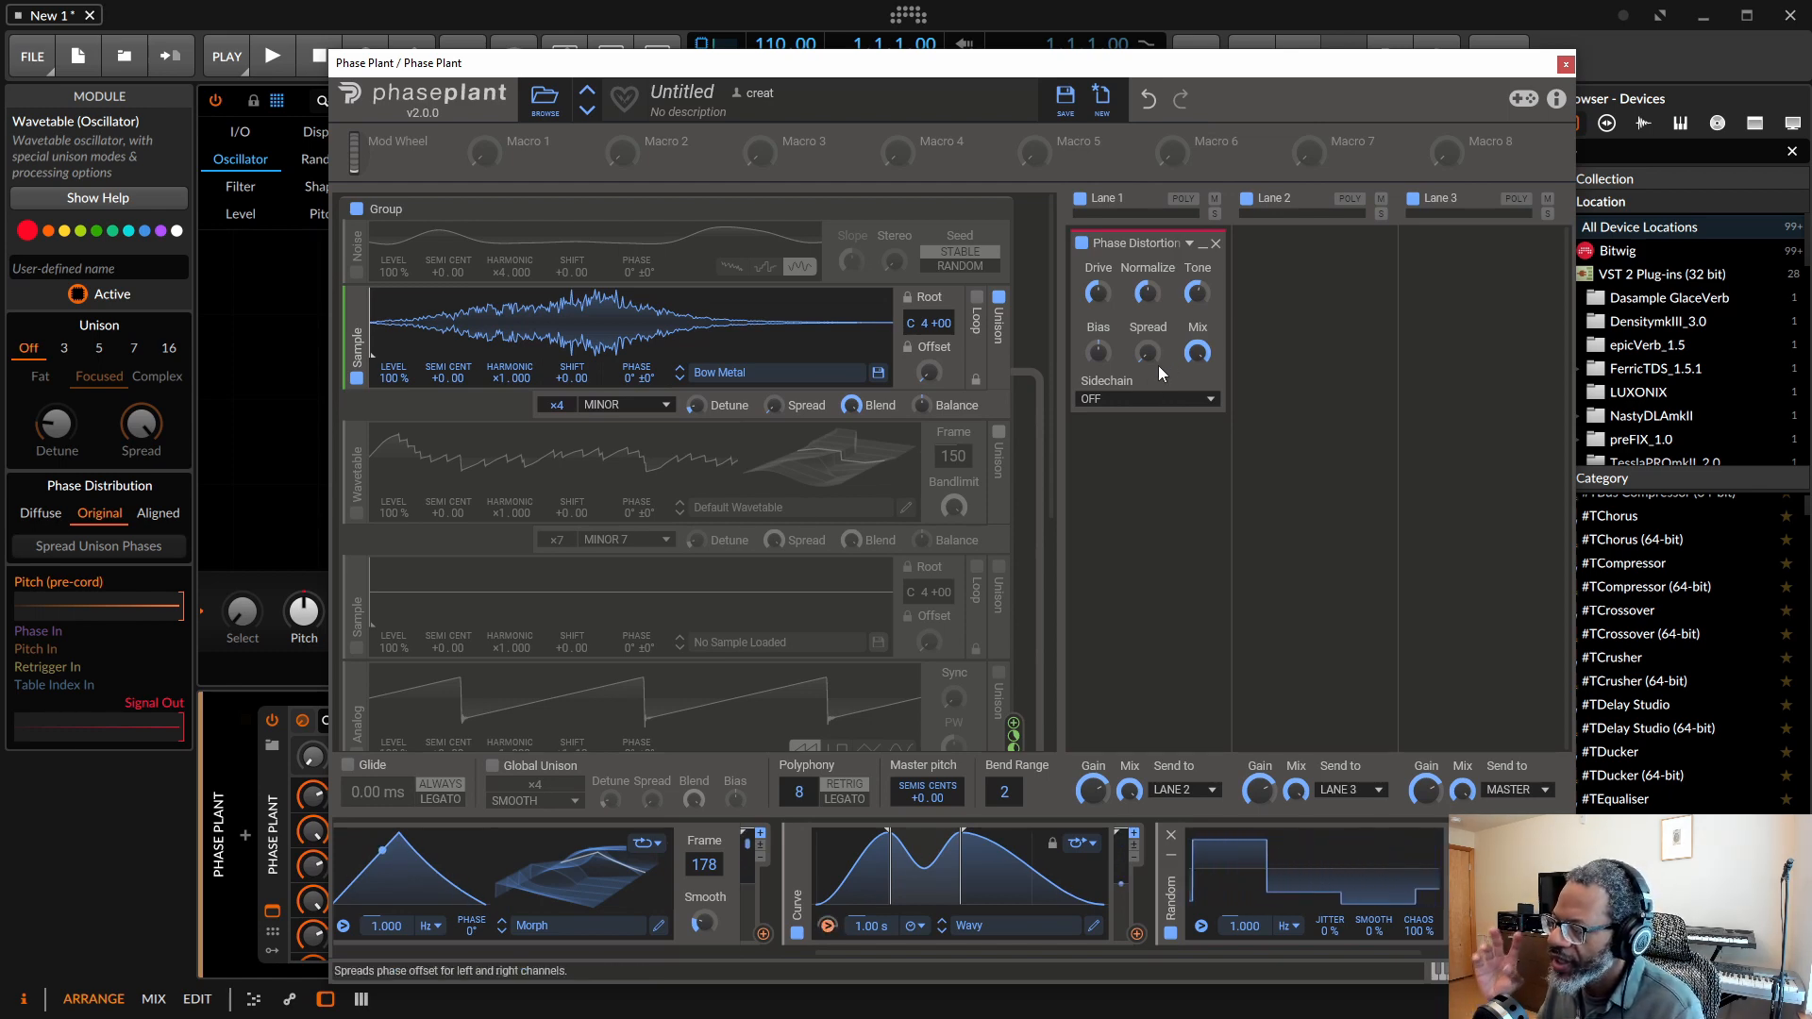
Adjust the Phase Distortion's Drive, enable polyphonic processing for Lane 1, and vary the Drive again to compare the sound.
{"action": "scroll", "coordinate": [940, 379], "scroll_direction": "down", "scroll_amount": 1}
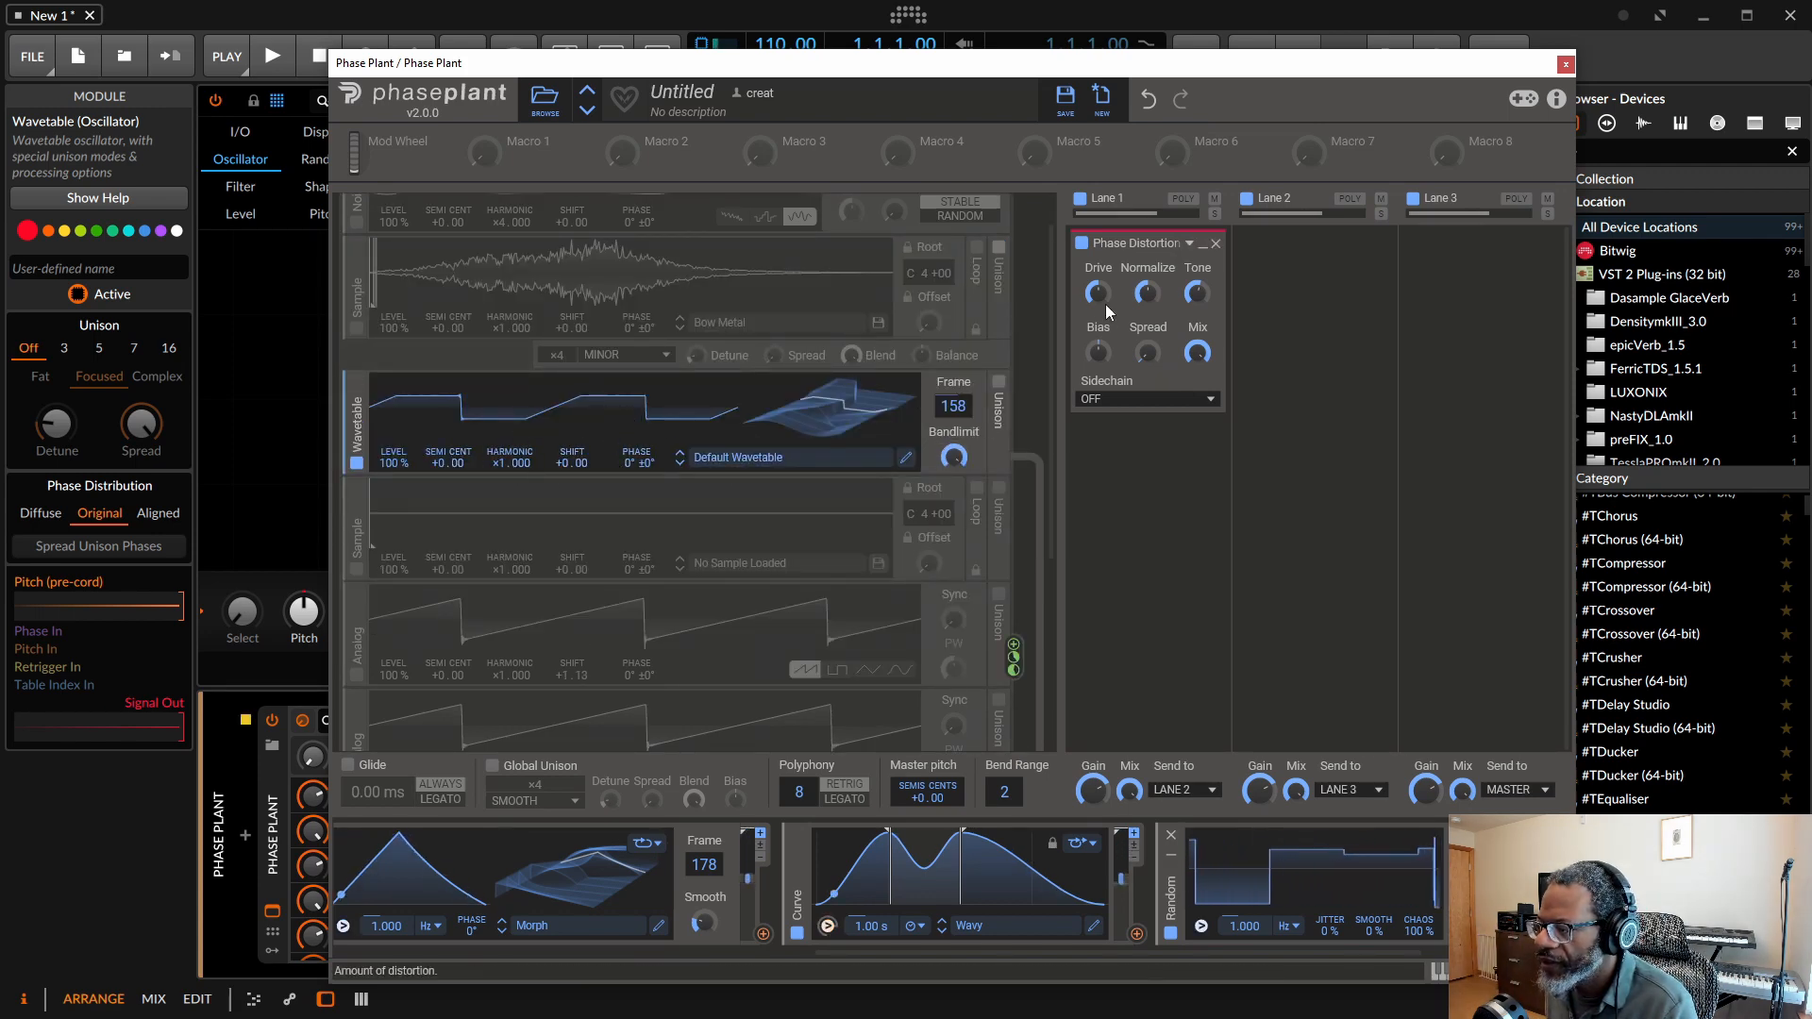
{"action": "mouse_move", "coordinate": [1098, 292]}
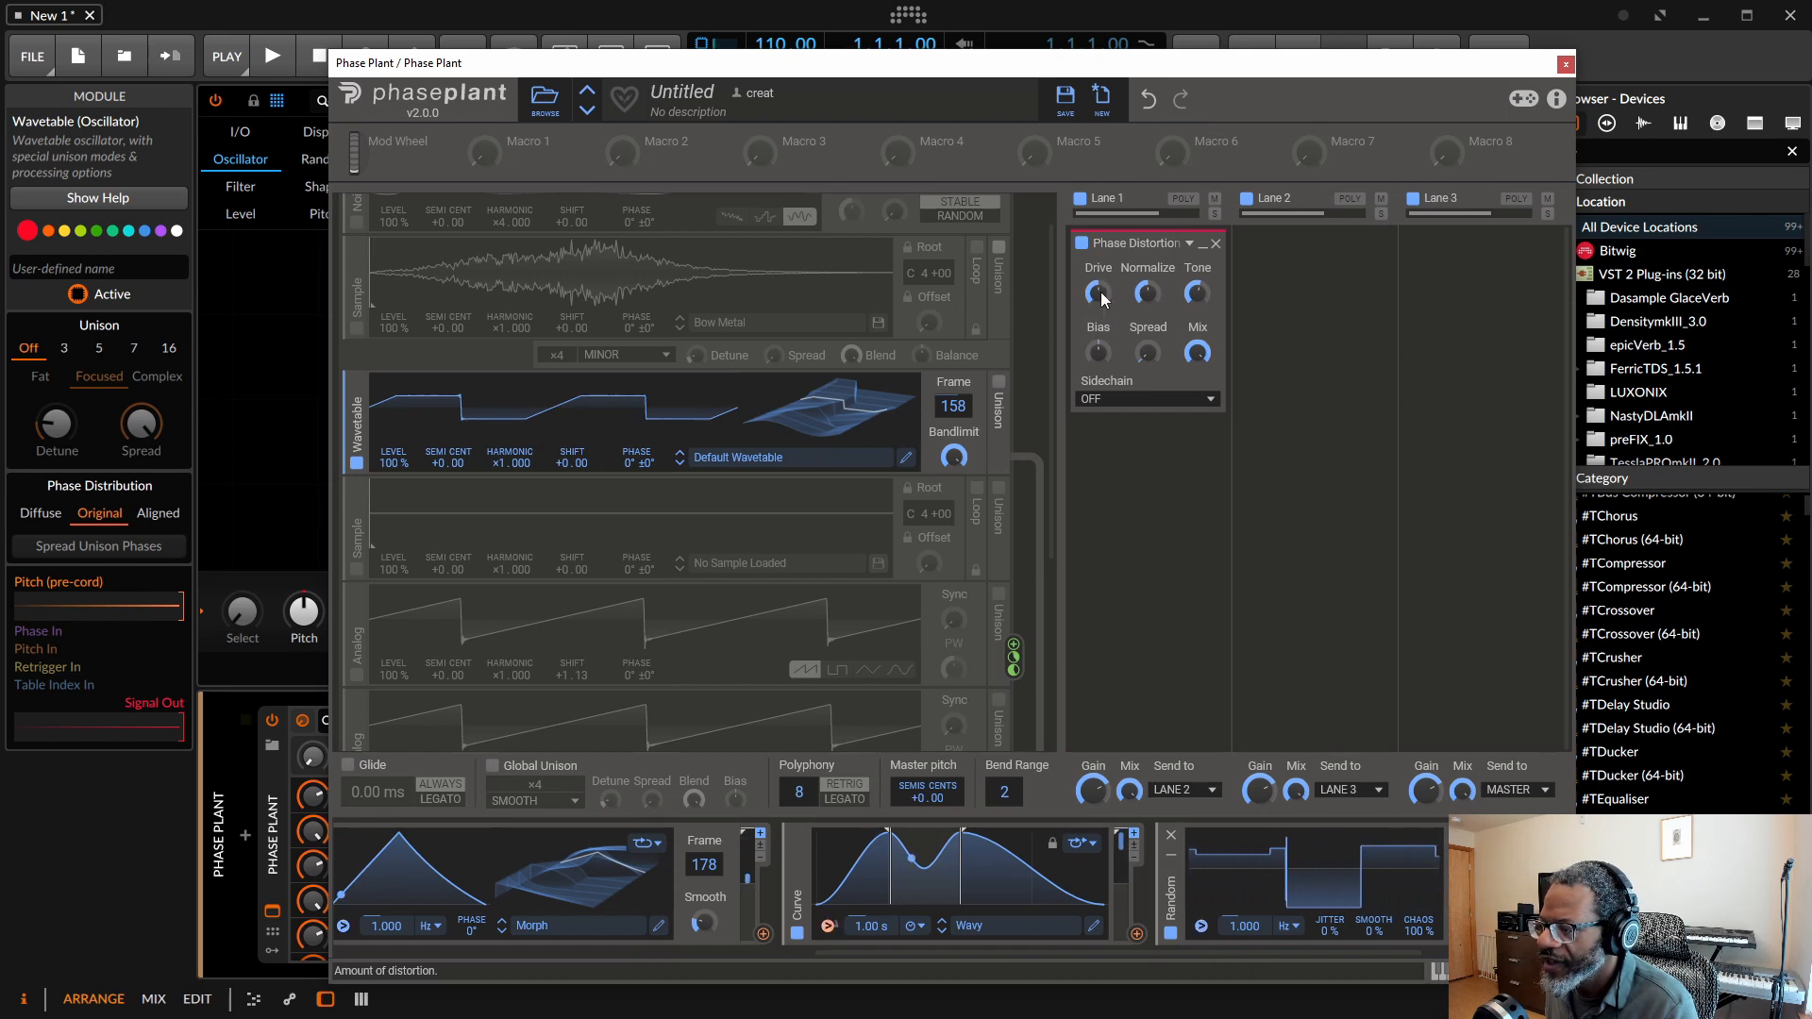
{"action": "mouse_move", "coordinate": [1100, 295]}
{"action": "left_mouse_down"}
{"action": "mouse_move", "coordinate": [1100, 360]}
{"action": "mouse_move", "coordinate": [1100, 292]}
{"action": "left_mouse_up"}
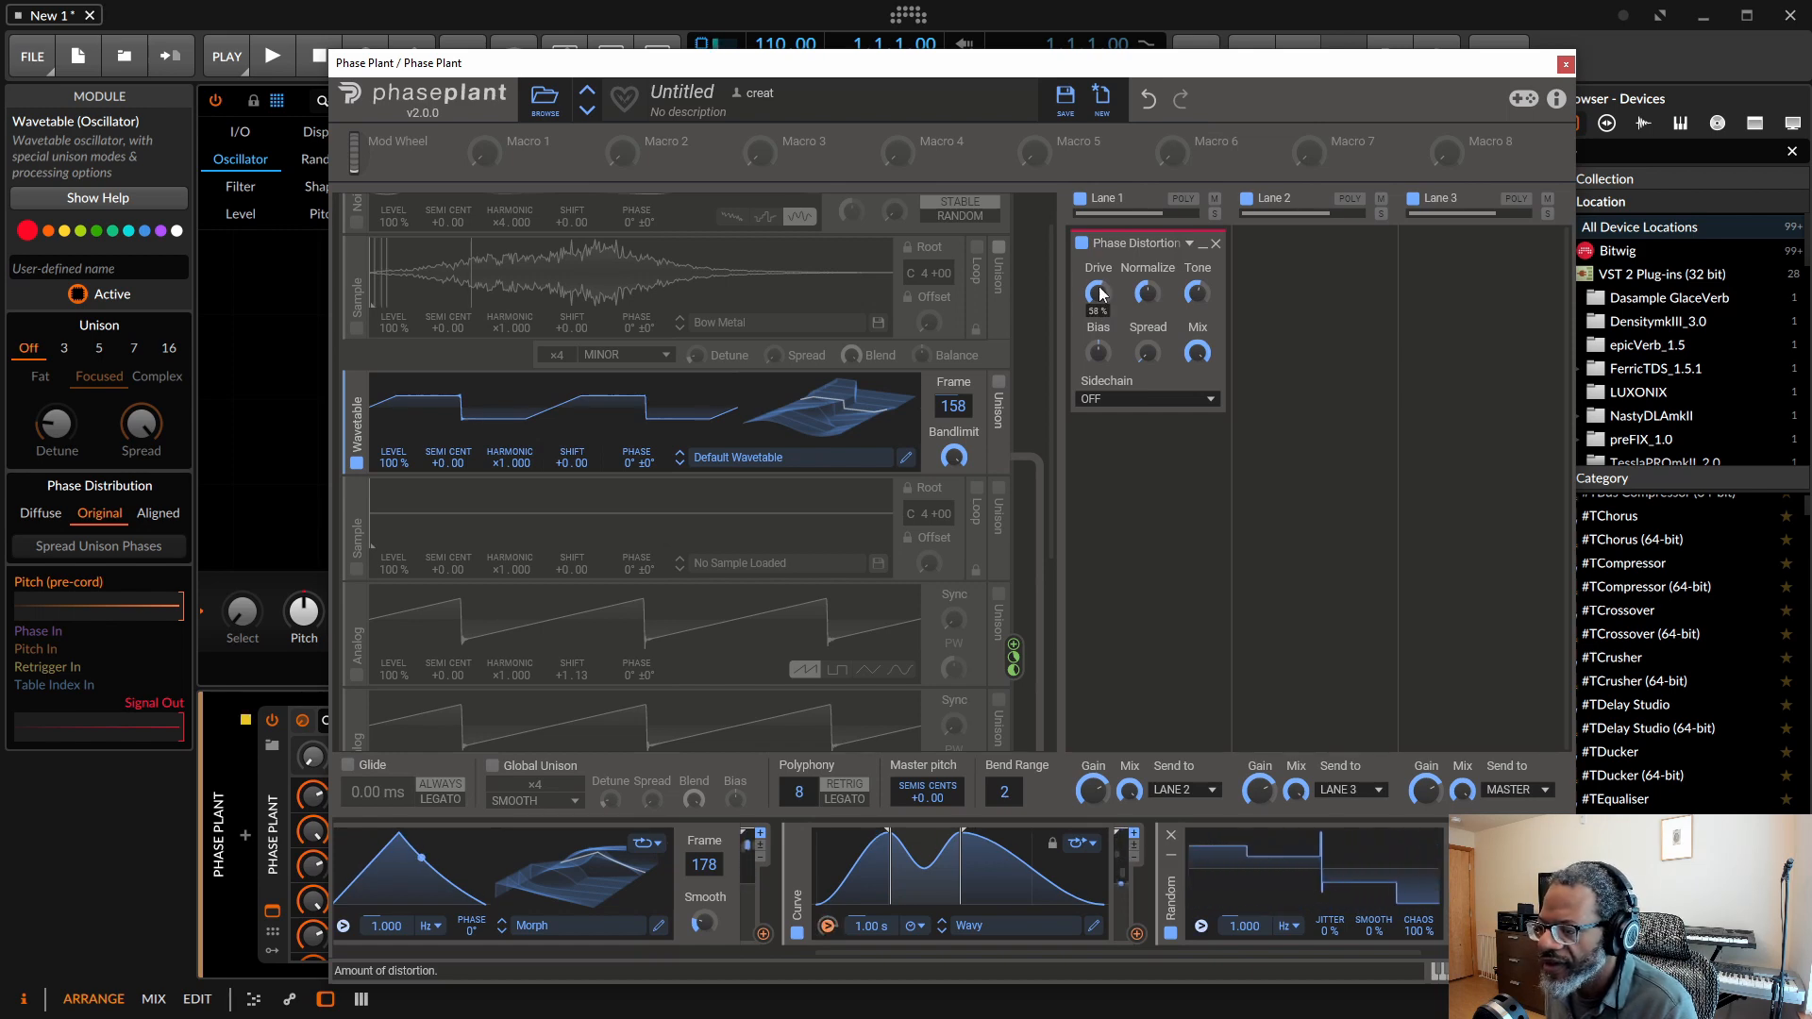
{"action": "left_click", "coordinate": [1187, 201]}
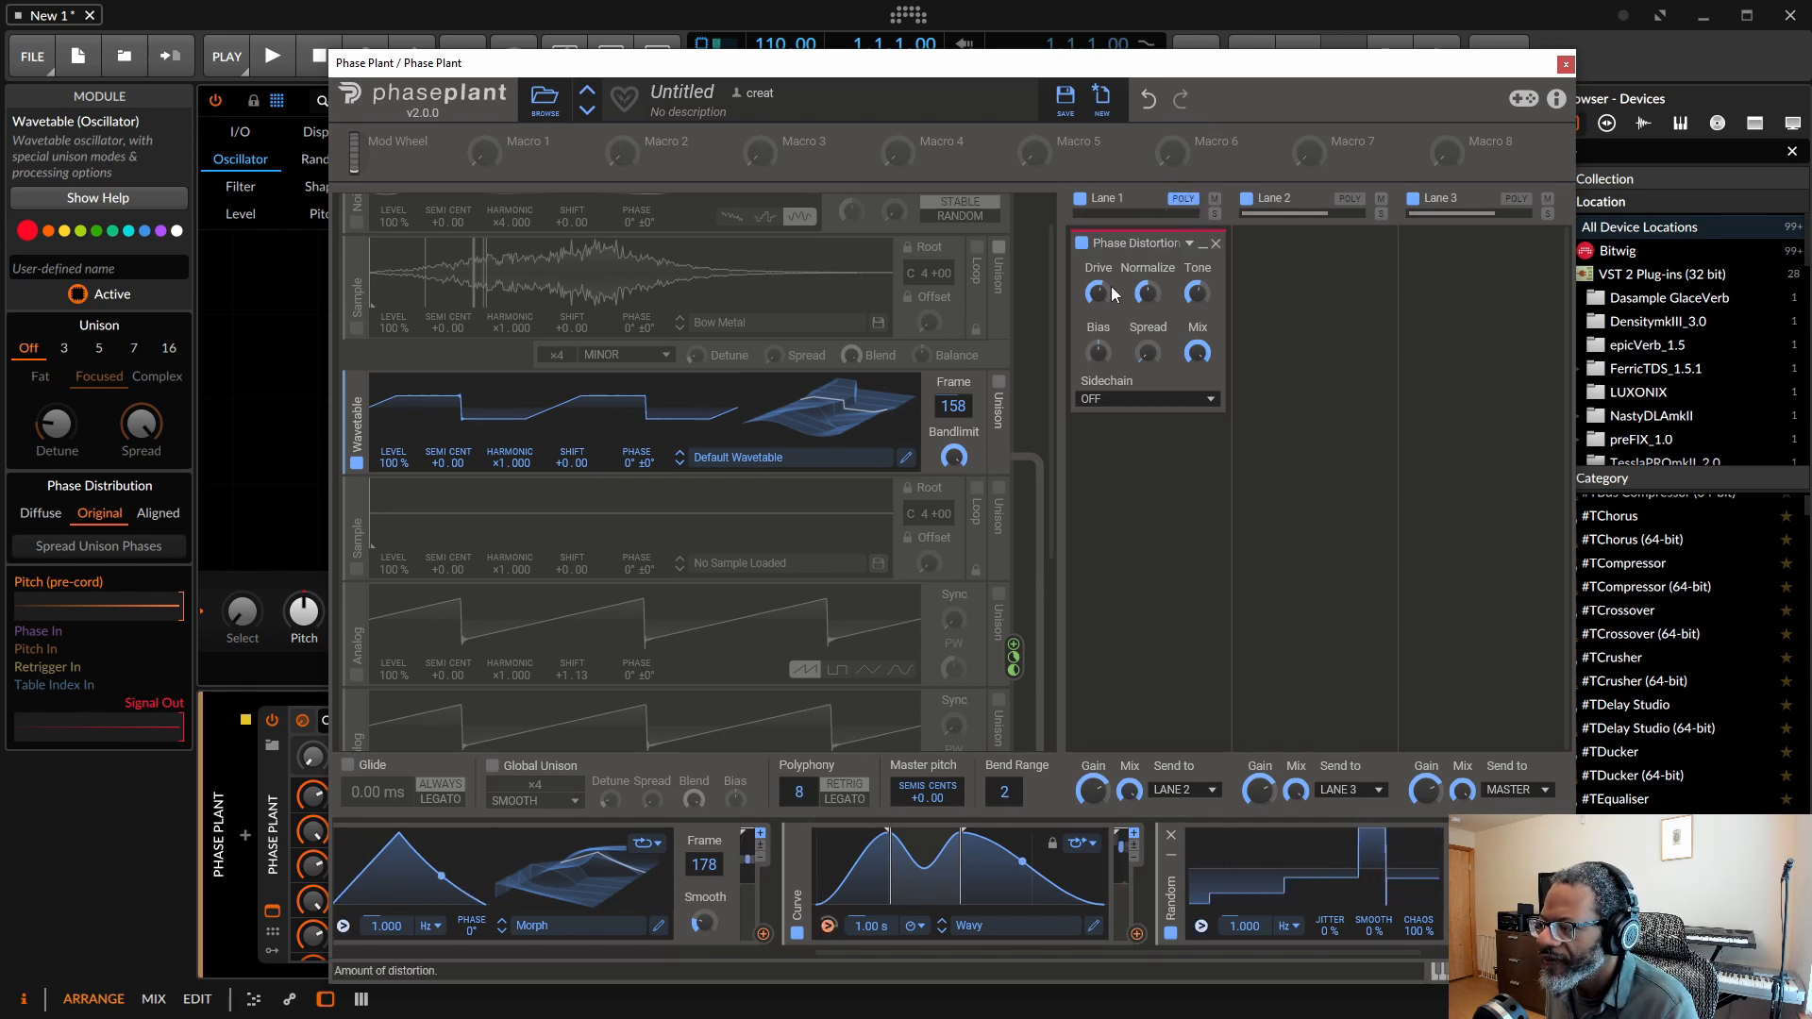
{"action": "mouse_move", "coordinate": [1101, 291]}
{"action": "left_mouse_down"}
{"action": "mouse_move", "coordinate": [1102, 396]}
{"action": "mouse_move", "coordinate": [1102, 264]}
{"action": "mouse_move", "coordinate": [1100, 290]}
{"action": "left_mouse_up"}
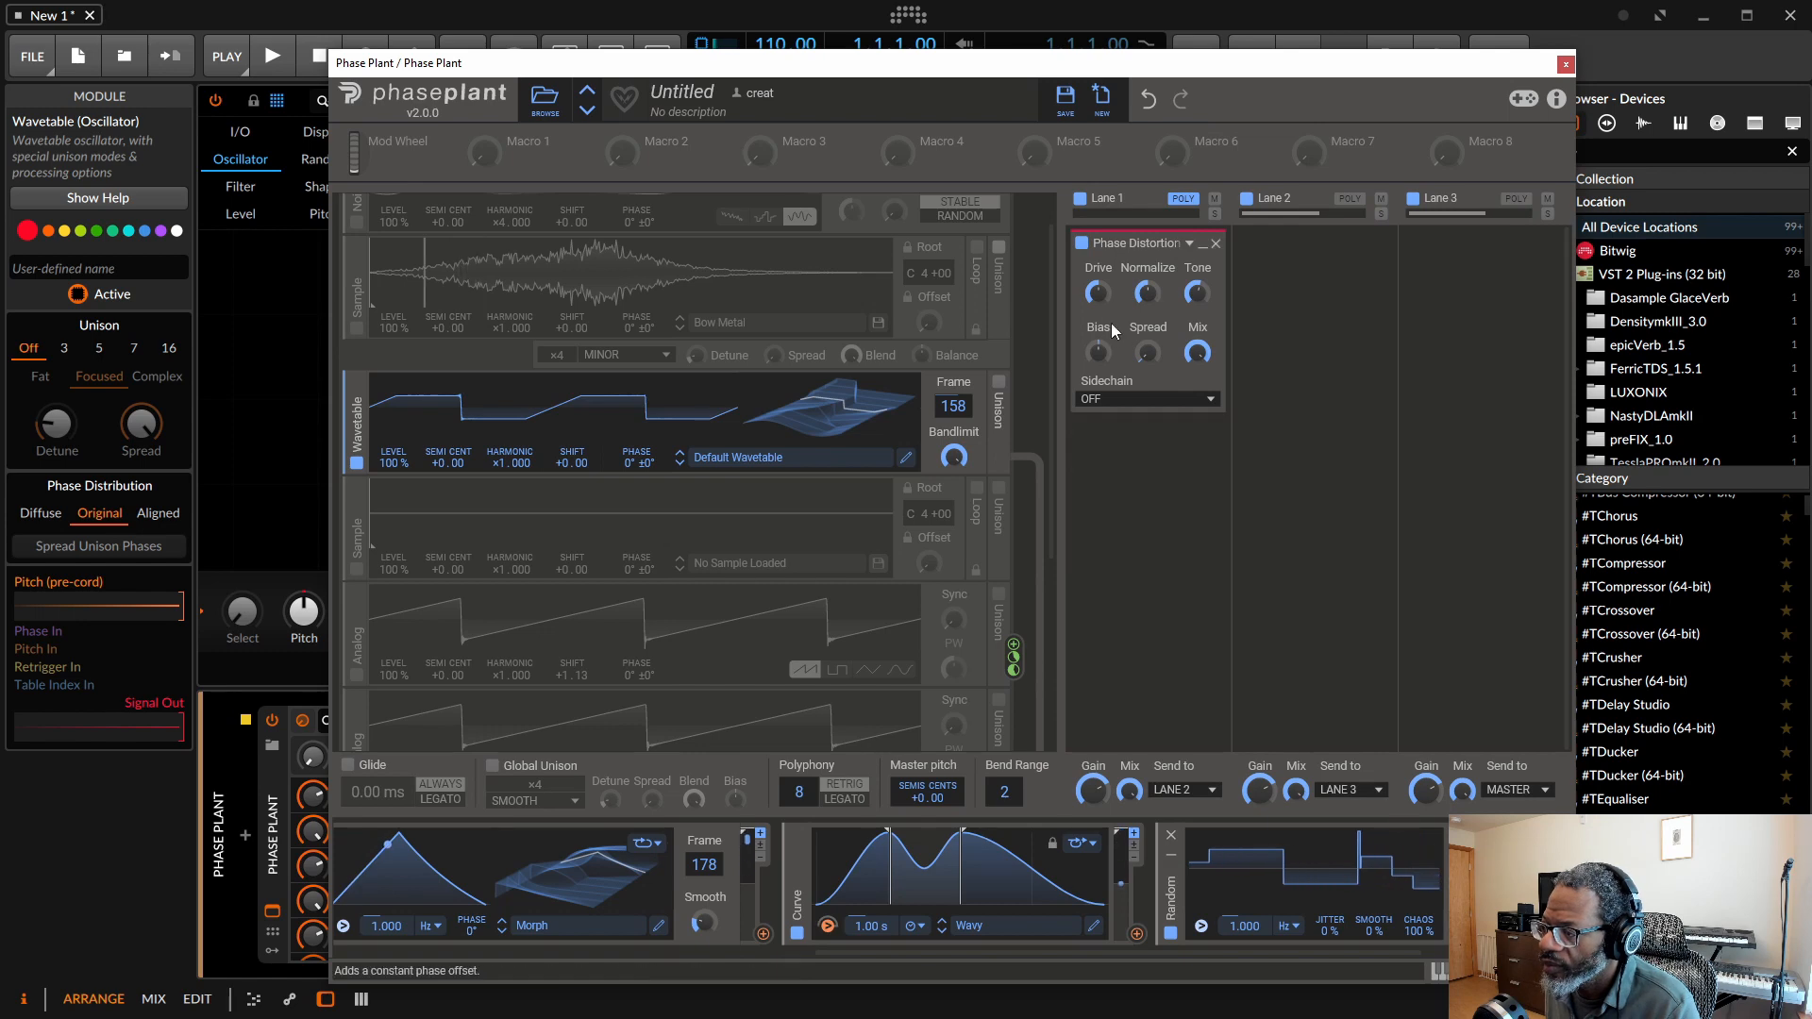
{"action": "left_click_drag", "start_coordinate": [1099, 293], "coordinate": [1099, 293]}
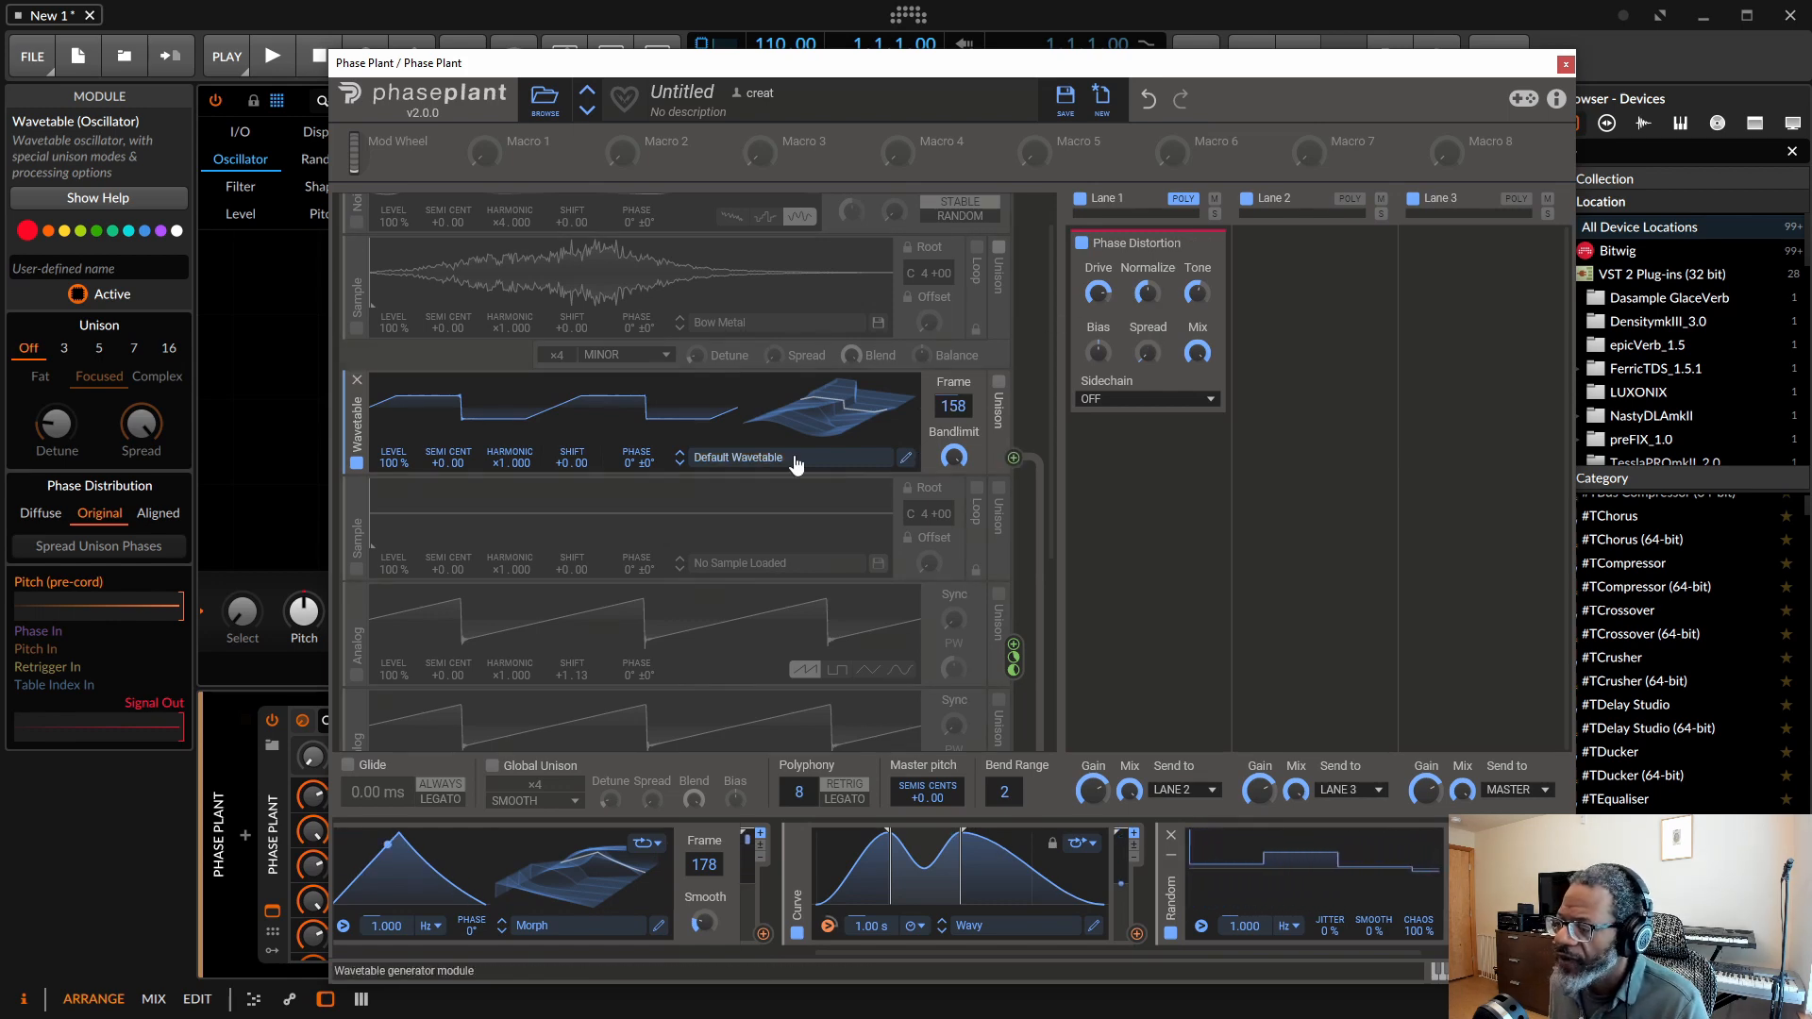
Try the Wavetable generator's ×4 Smooth unison while adjusting its Detune, and switch that unison off again.
{"action": "left_click", "coordinate": [999, 392]}
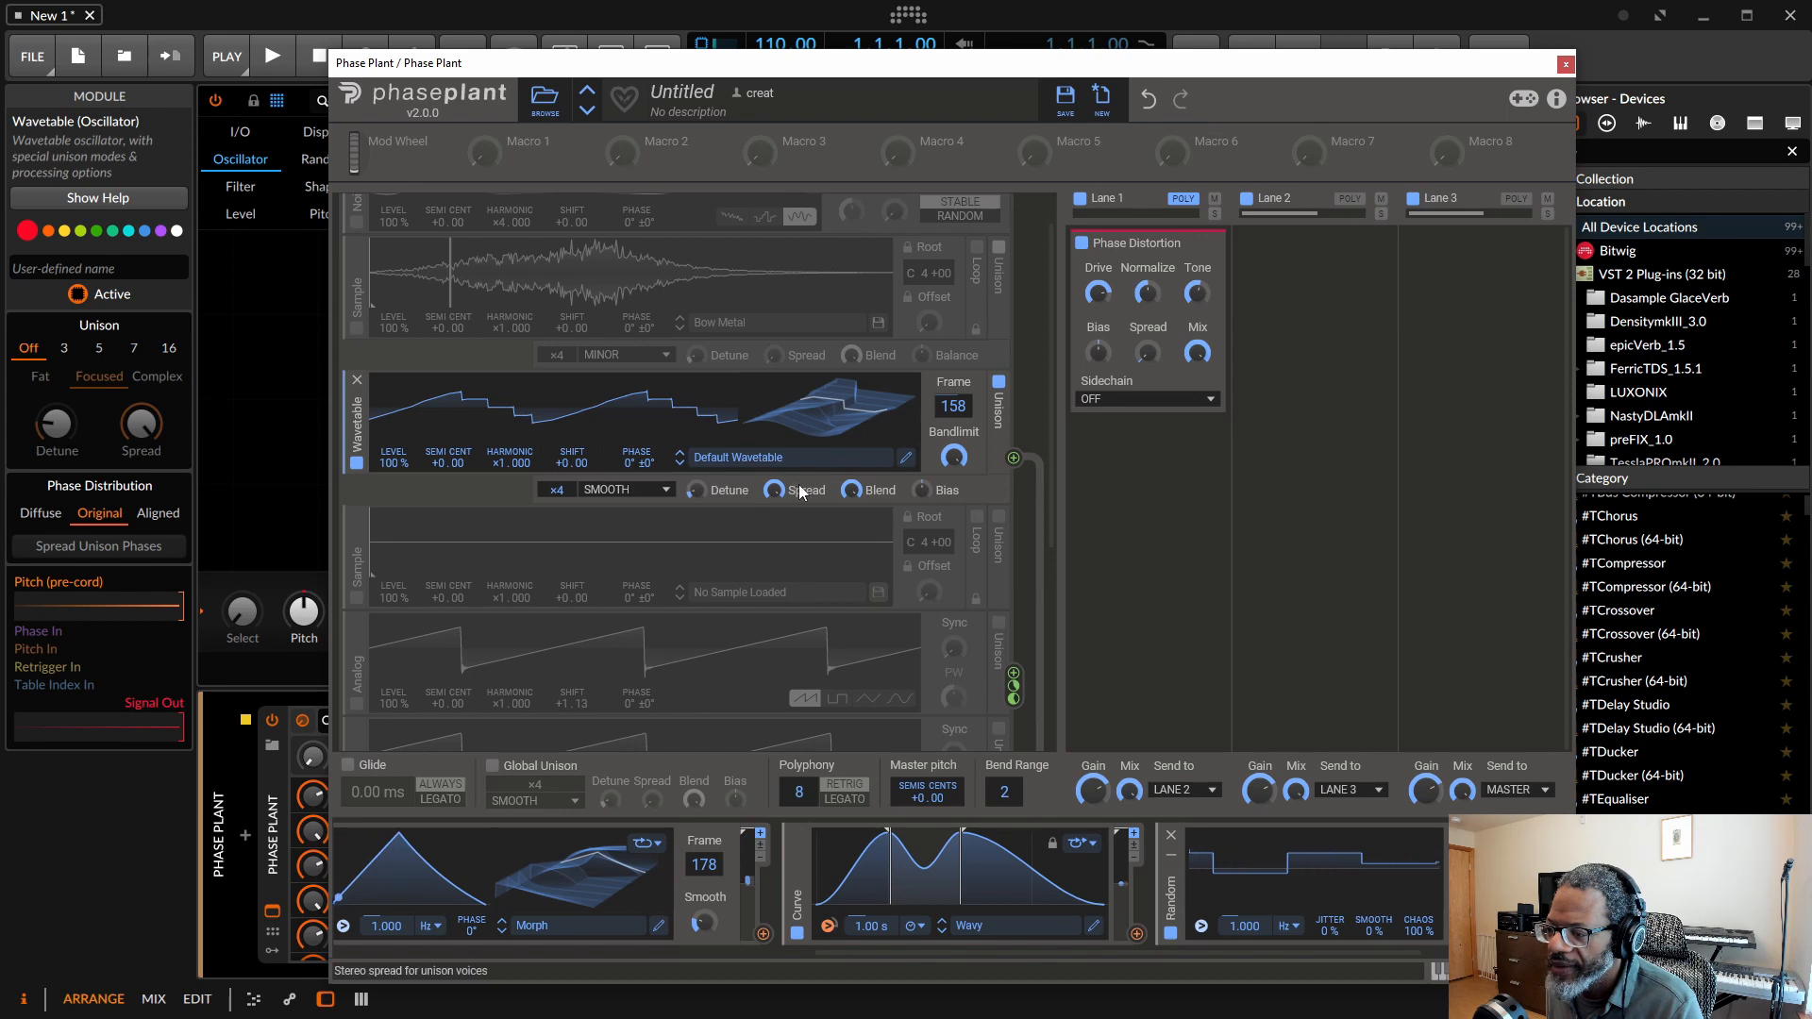
{"action": "left_click_drag", "start_coordinate": [711, 490], "coordinate": [710, 429]}
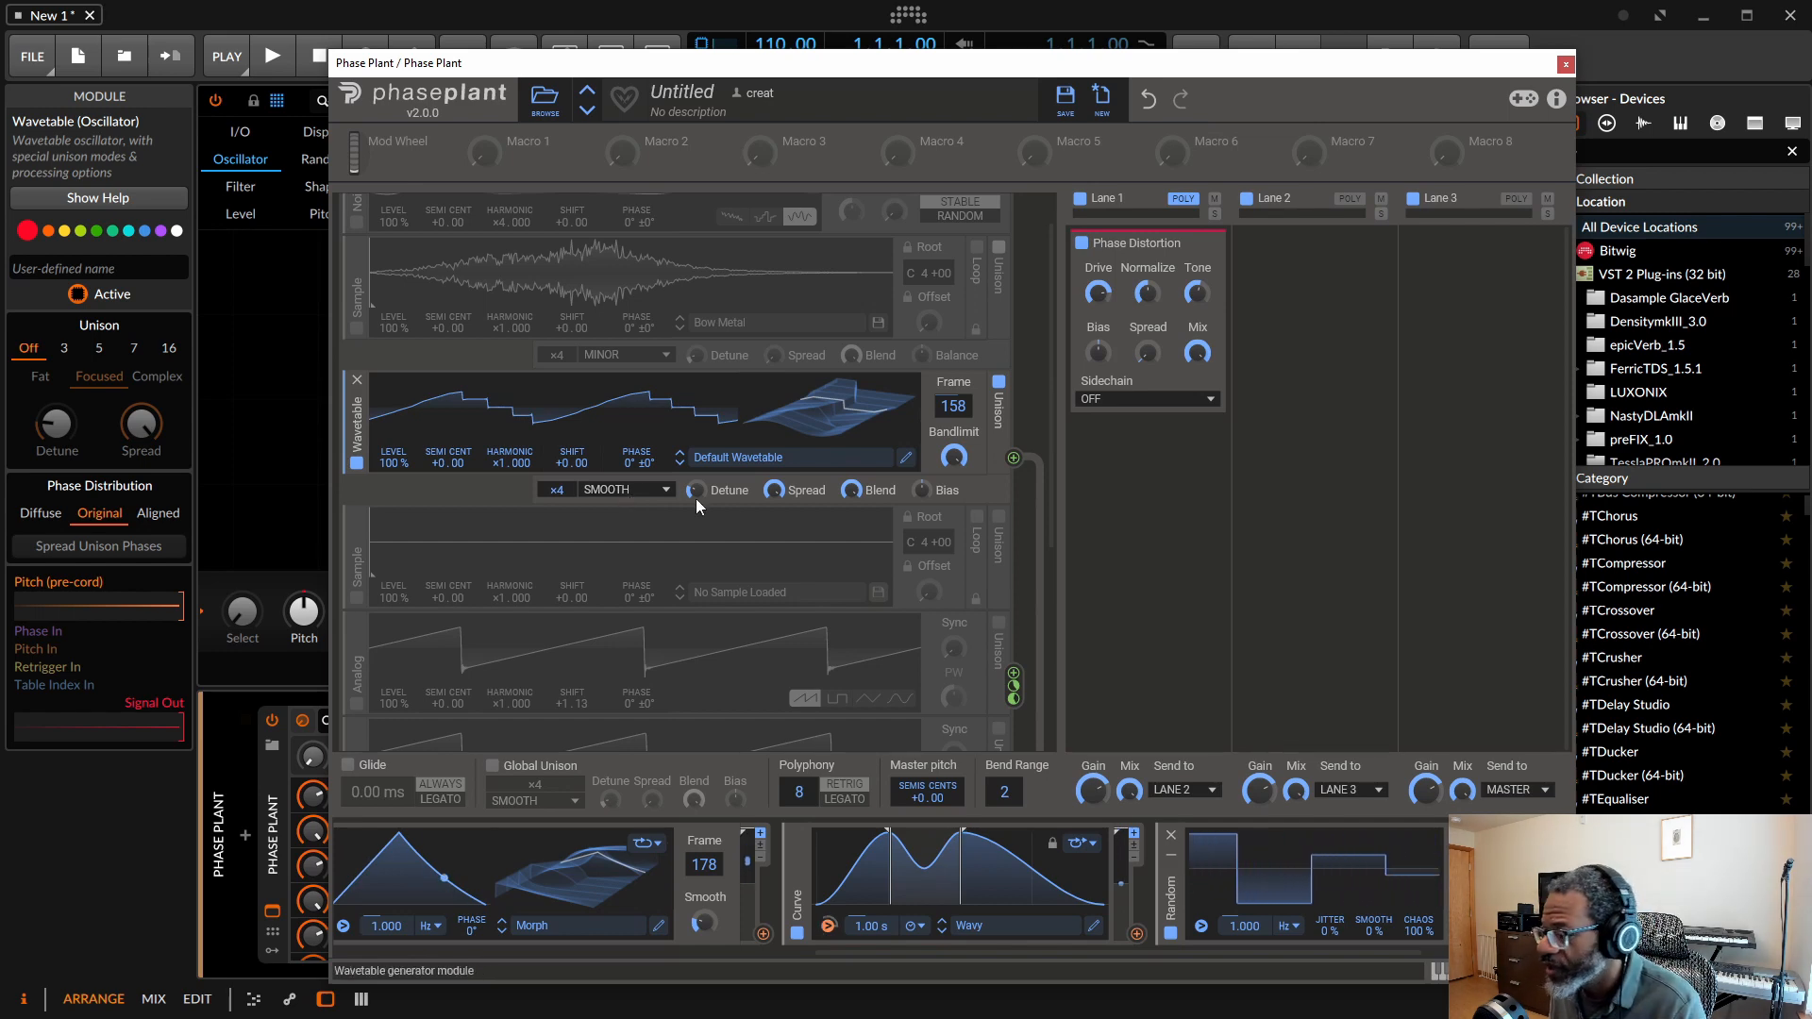
{"action": "left_click", "coordinate": [999, 385]}
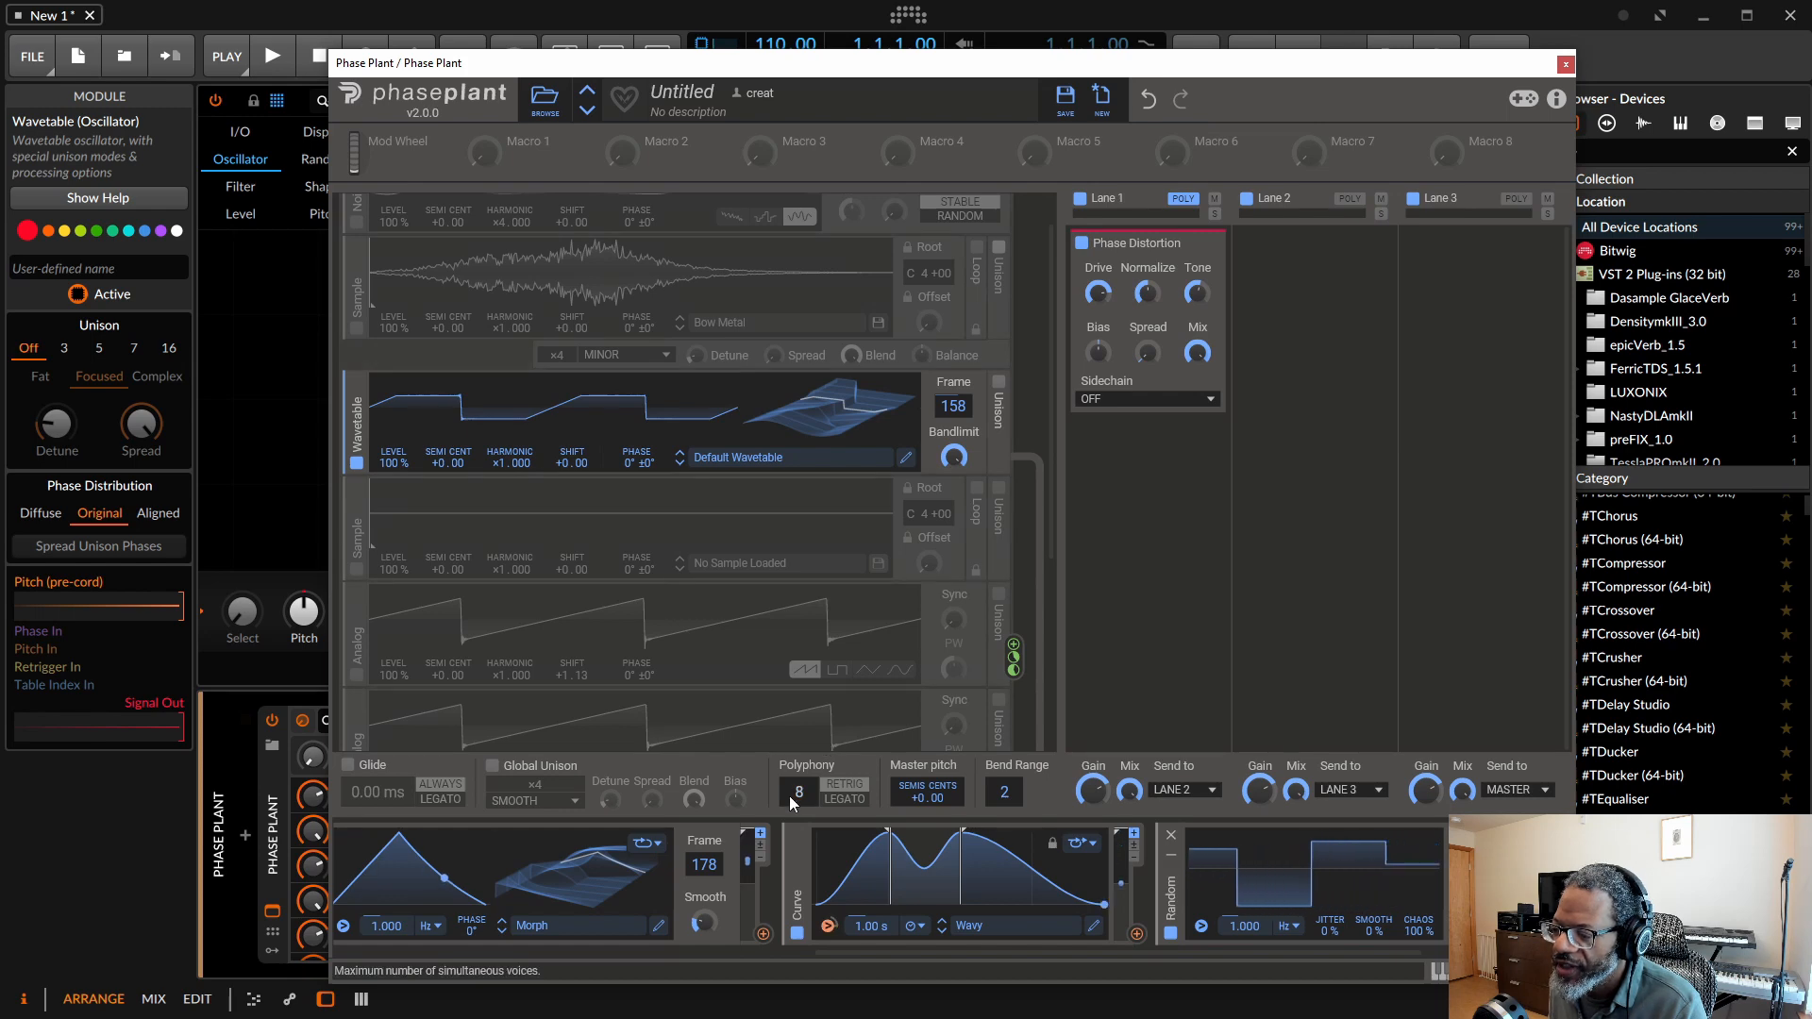
Enable Global Unison with ×4 Smooth voices and raise its Detune and Spread.
{"action": "left_click", "coordinate": [500, 768]}
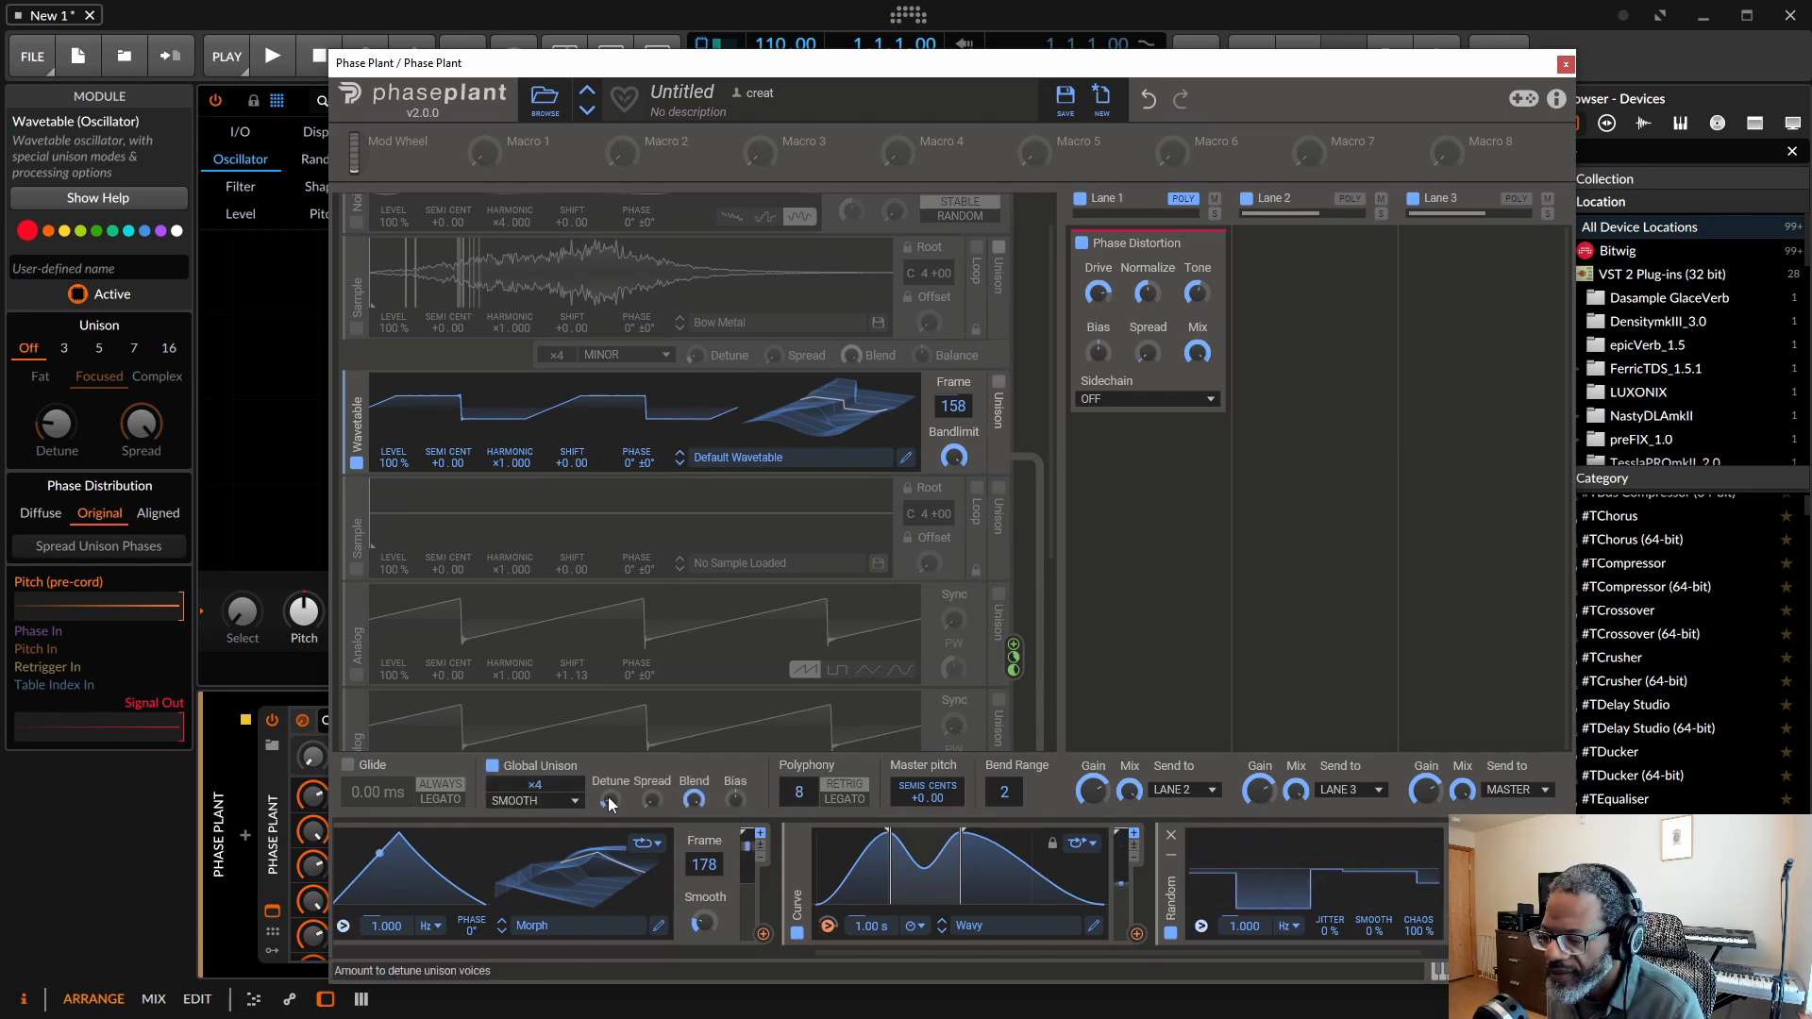
{"action": "left_click_drag", "start_coordinate": [609, 803], "coordinate": [608, 795]}
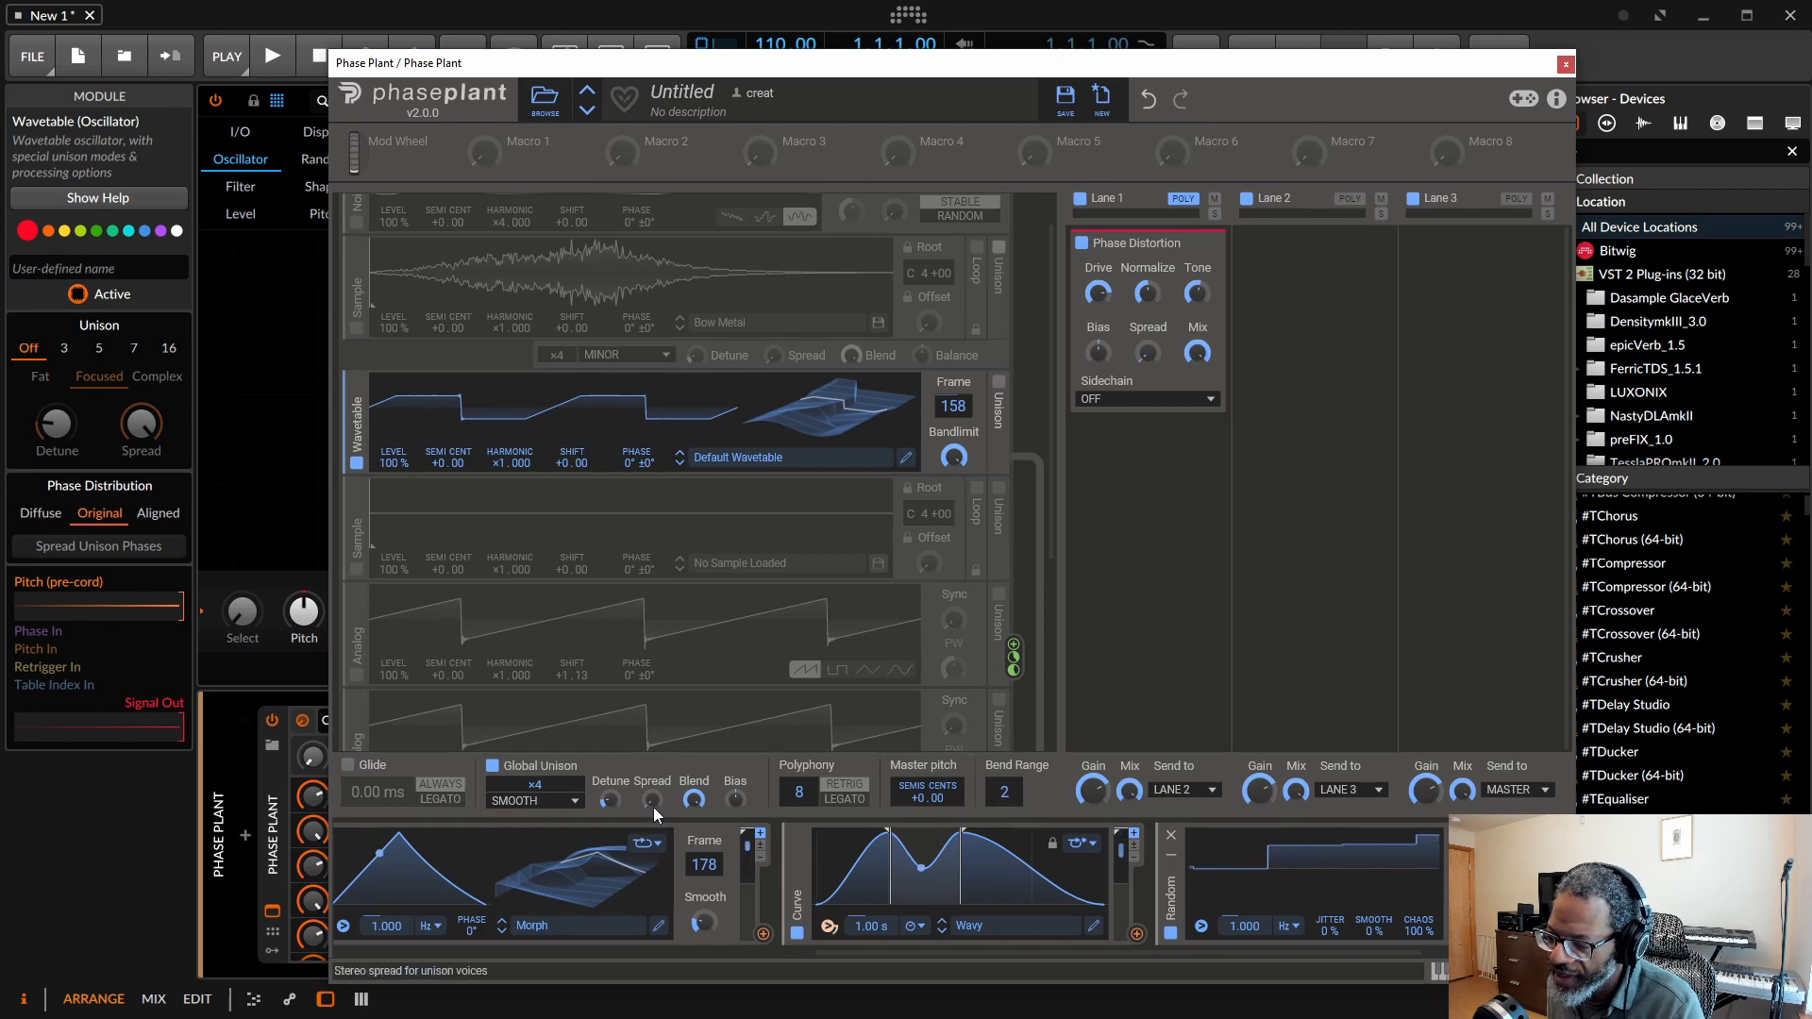
{"action": "left_click_drag", "start_coordinate": [652, 802], "coordinate": [652, 769]}
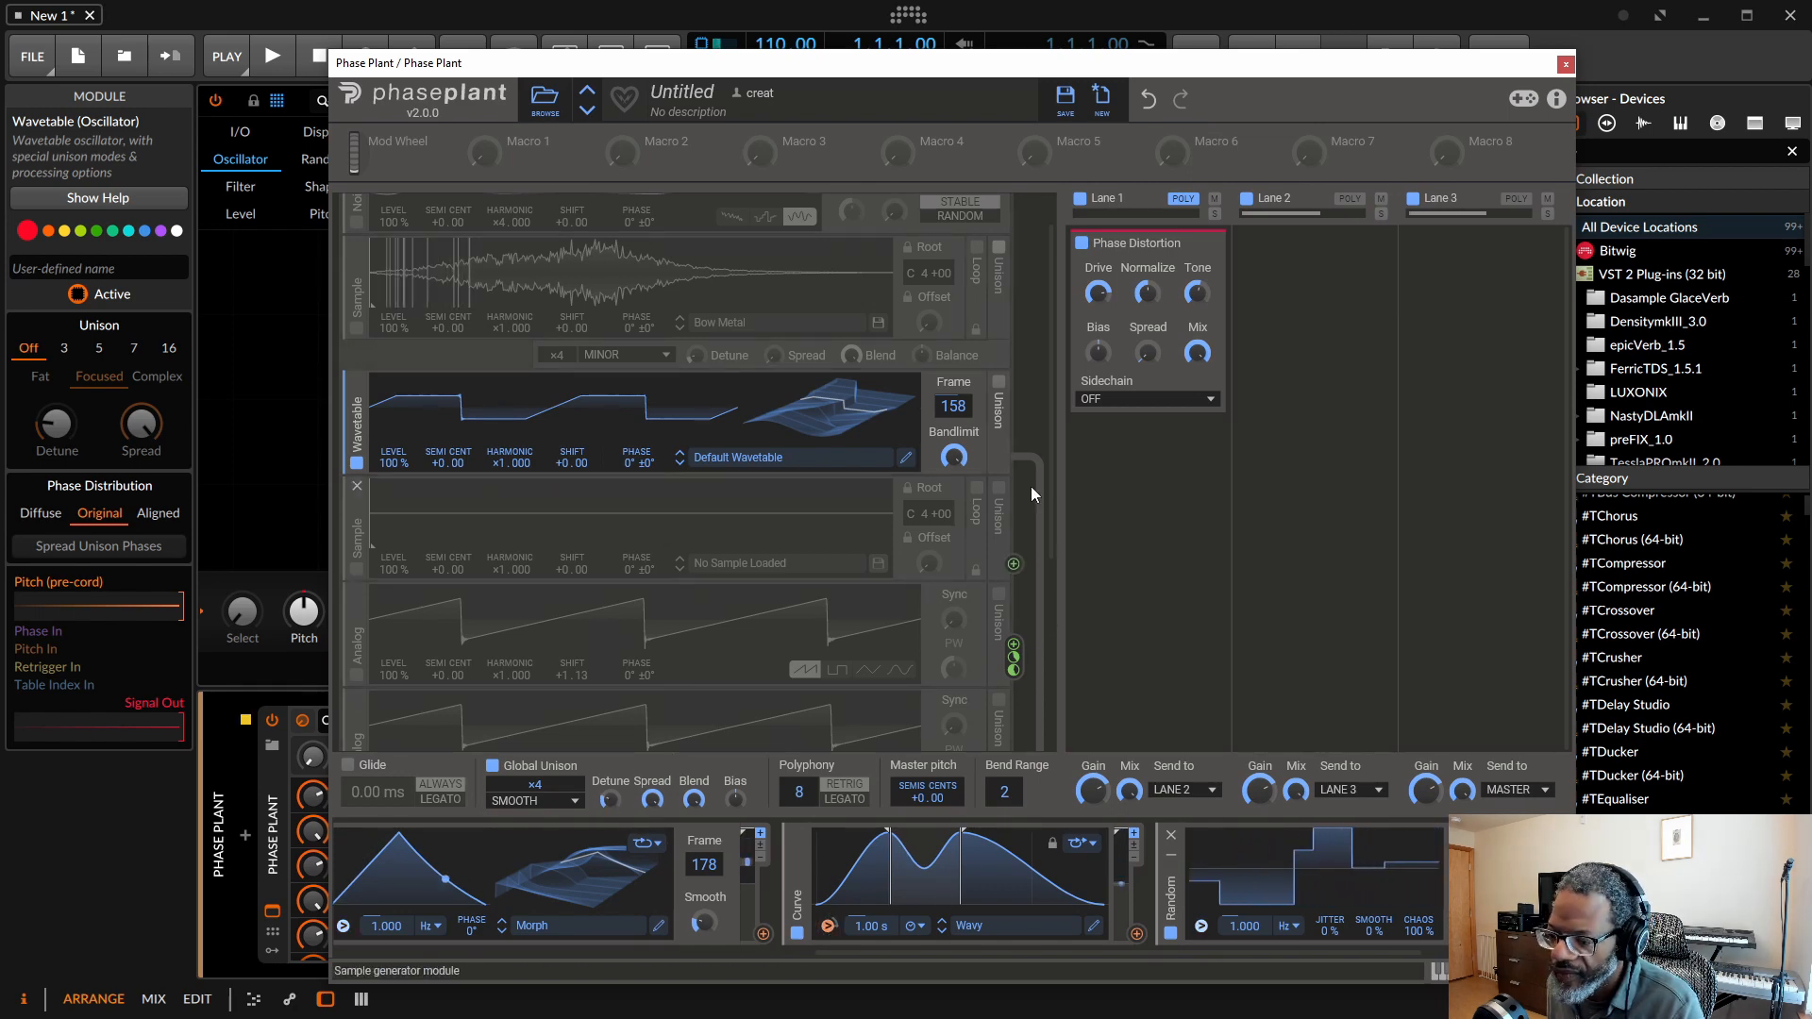
{"action": "mouse_move", "coordinate": [1097, 295]}
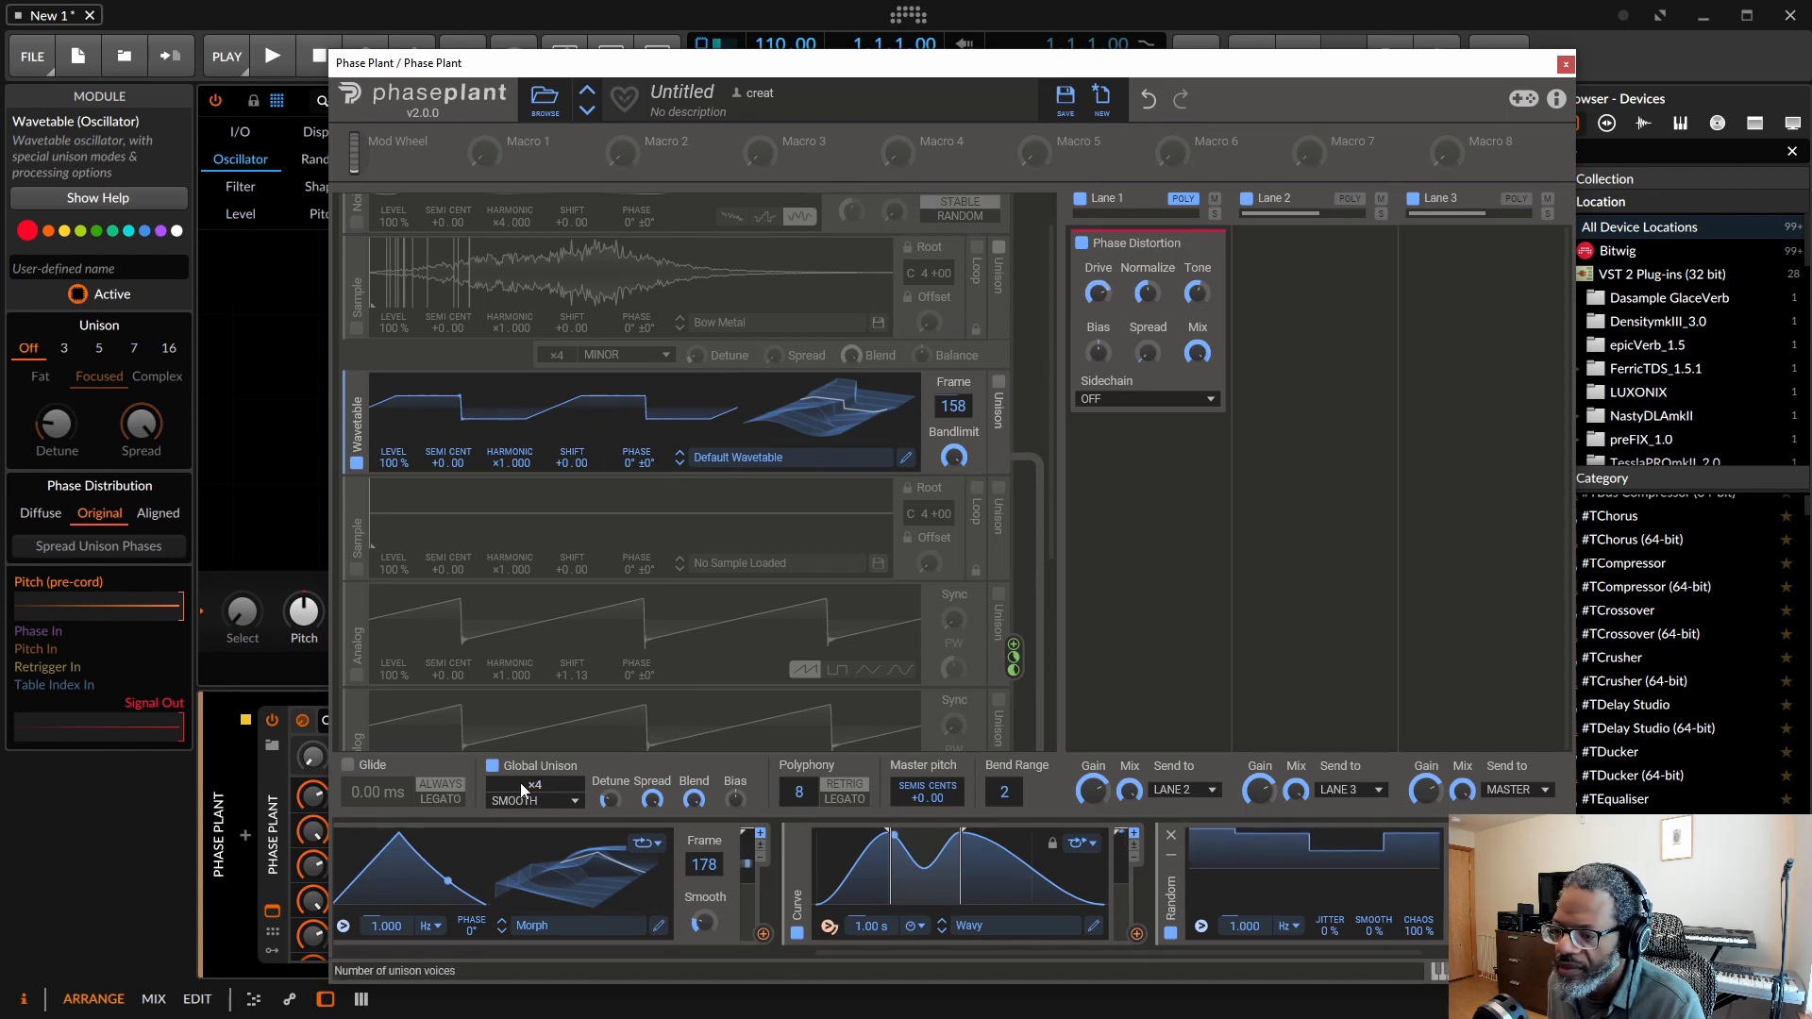
Compare Global Unison with the Wavetable generator's own unison by toggling each on and off, leaving both off.
{"action": "left_click", "coordinate": [491, 765]}
{"action": "left_click", "coordinate": [998, 411]}
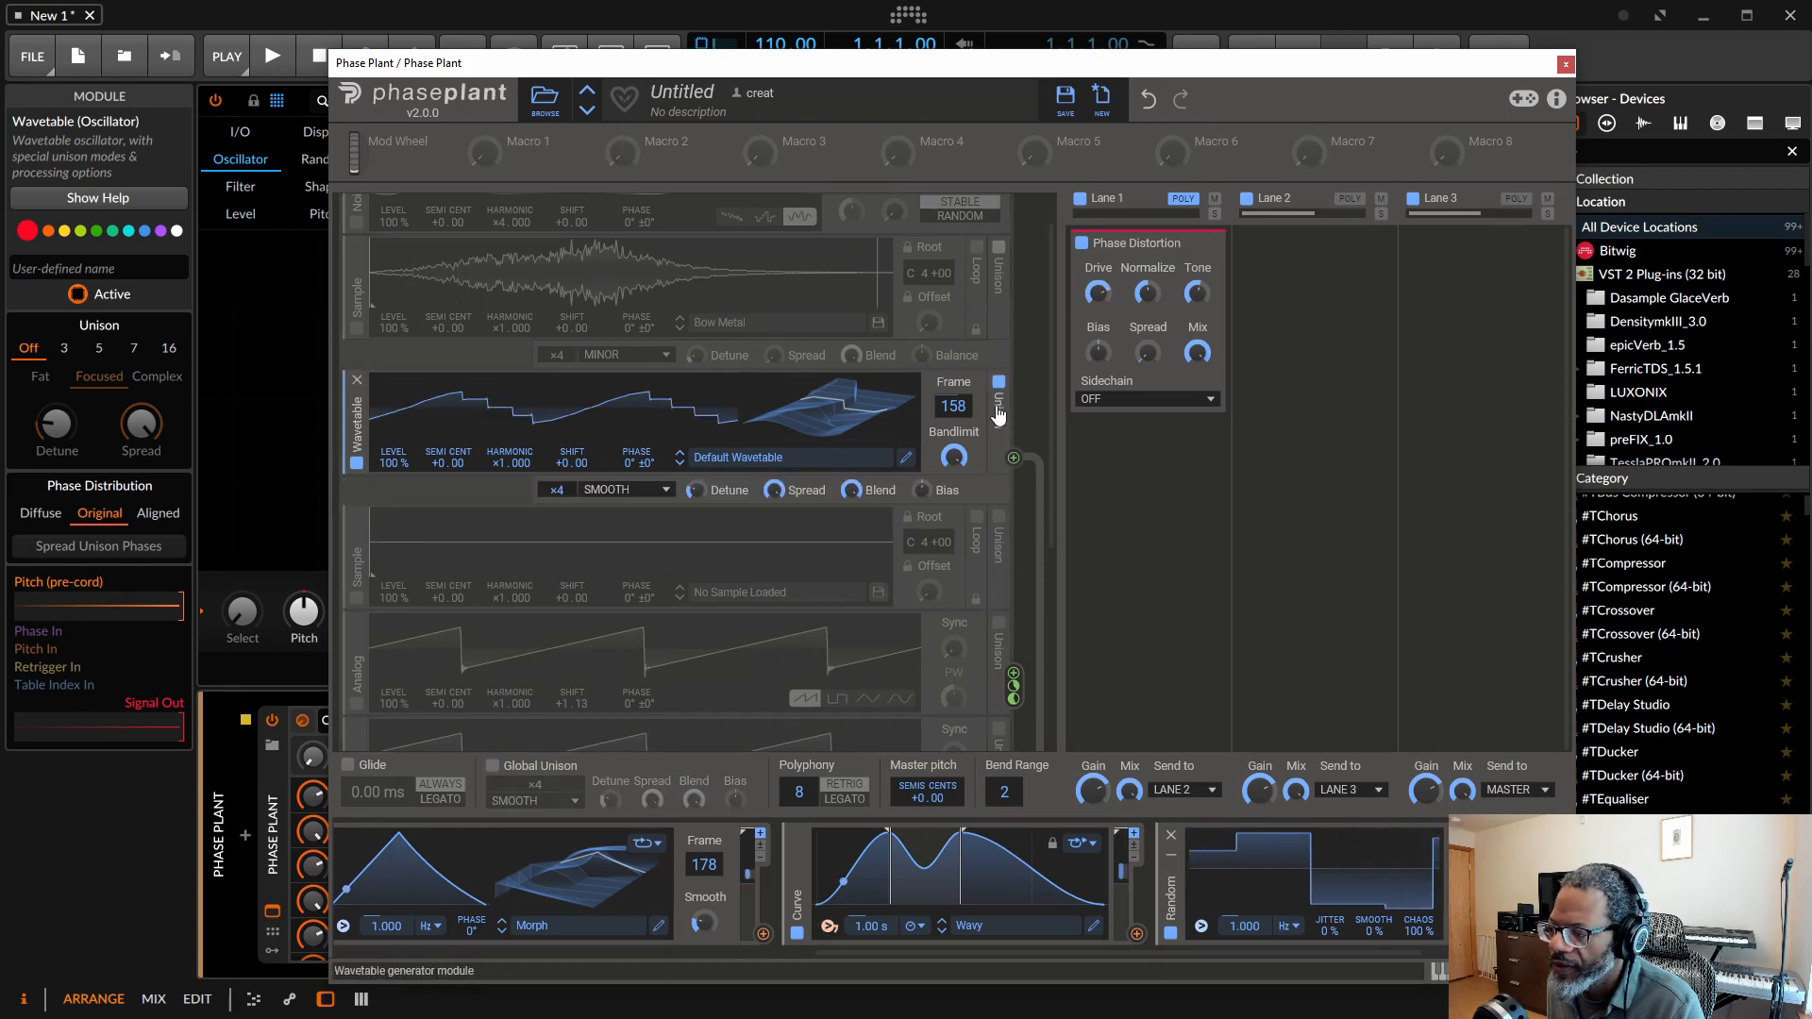
{"action": "left_click", "coordinate": [998, 391]}
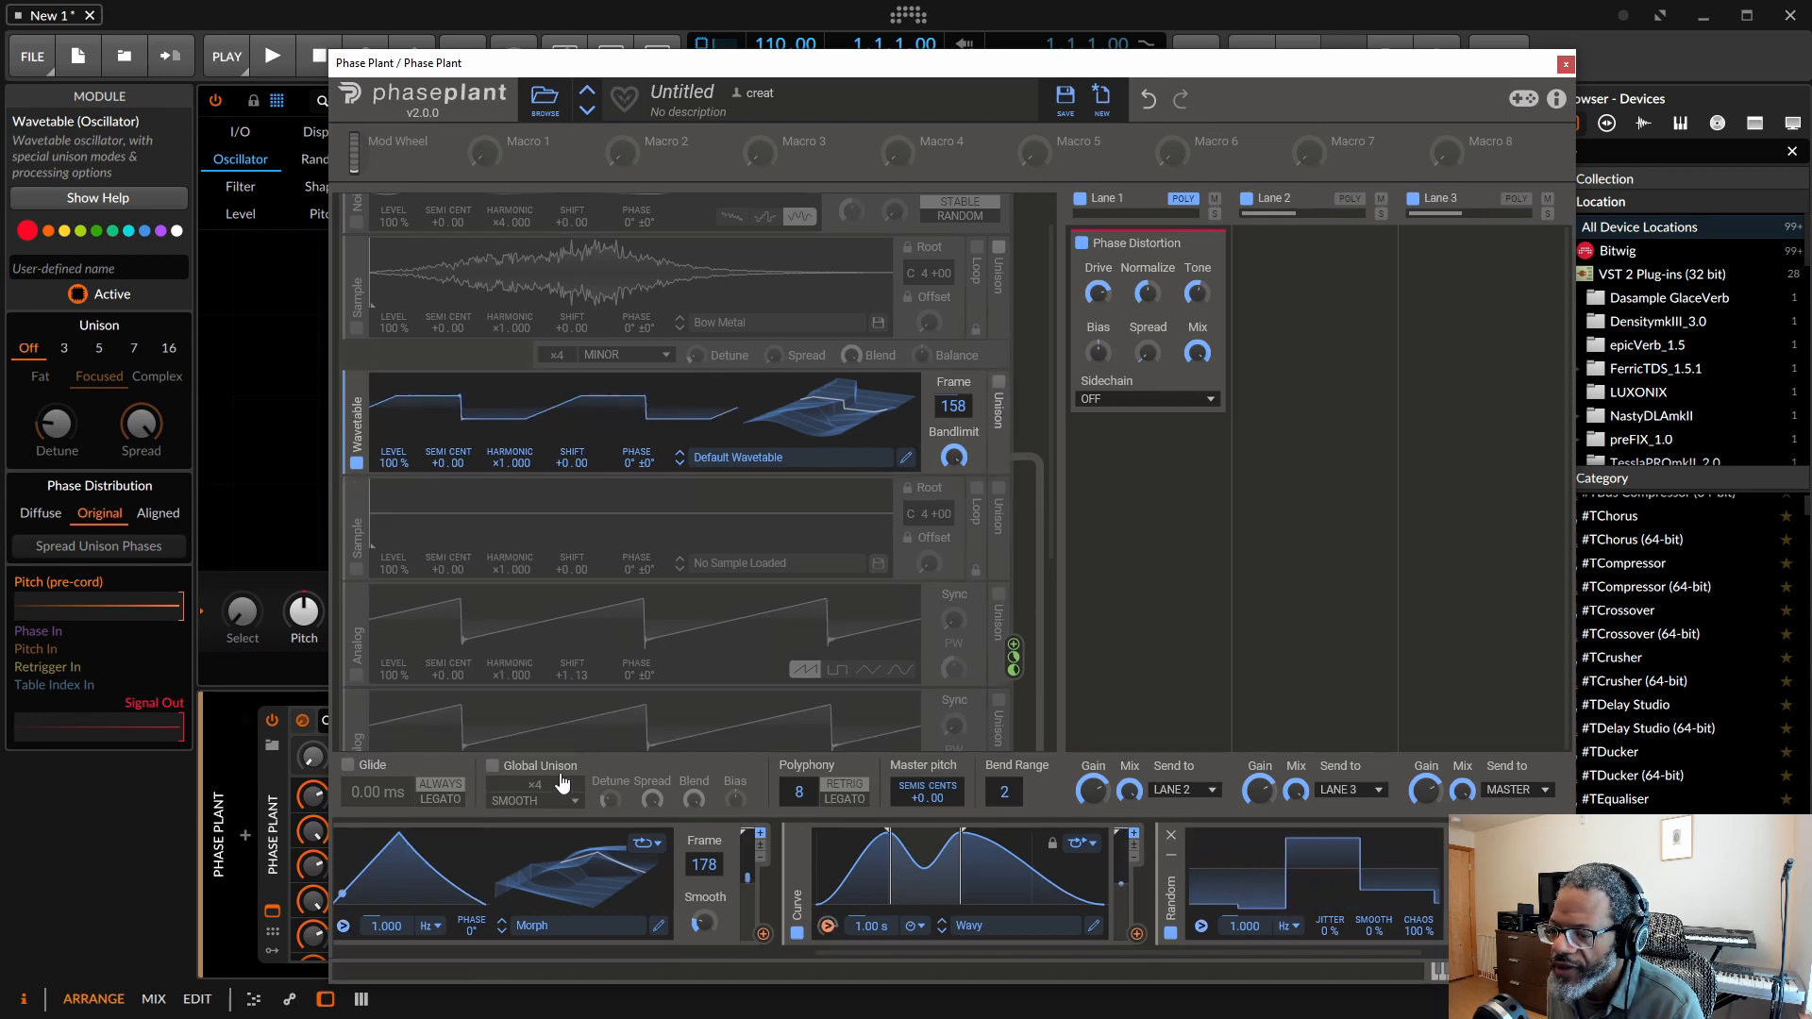
{"action": "left_click", "coordinate": [492, 766]}
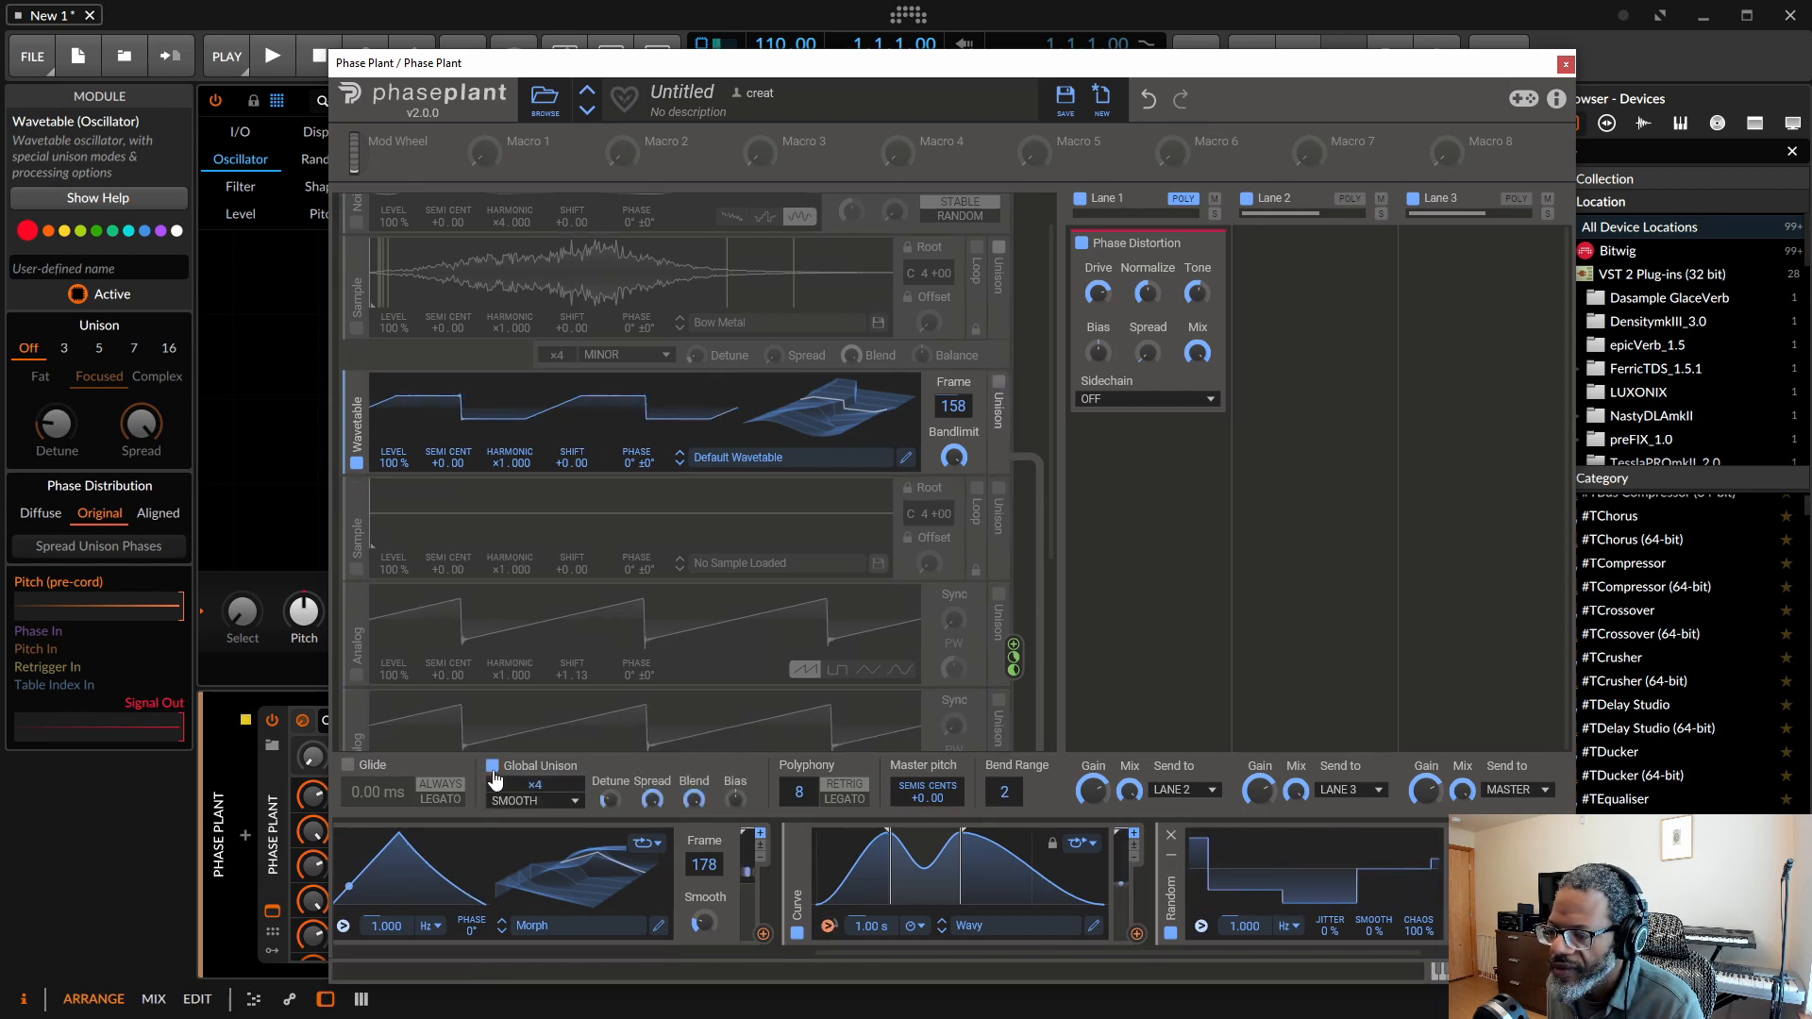
{"action": "left_click", "coordinate": [492, 769]}
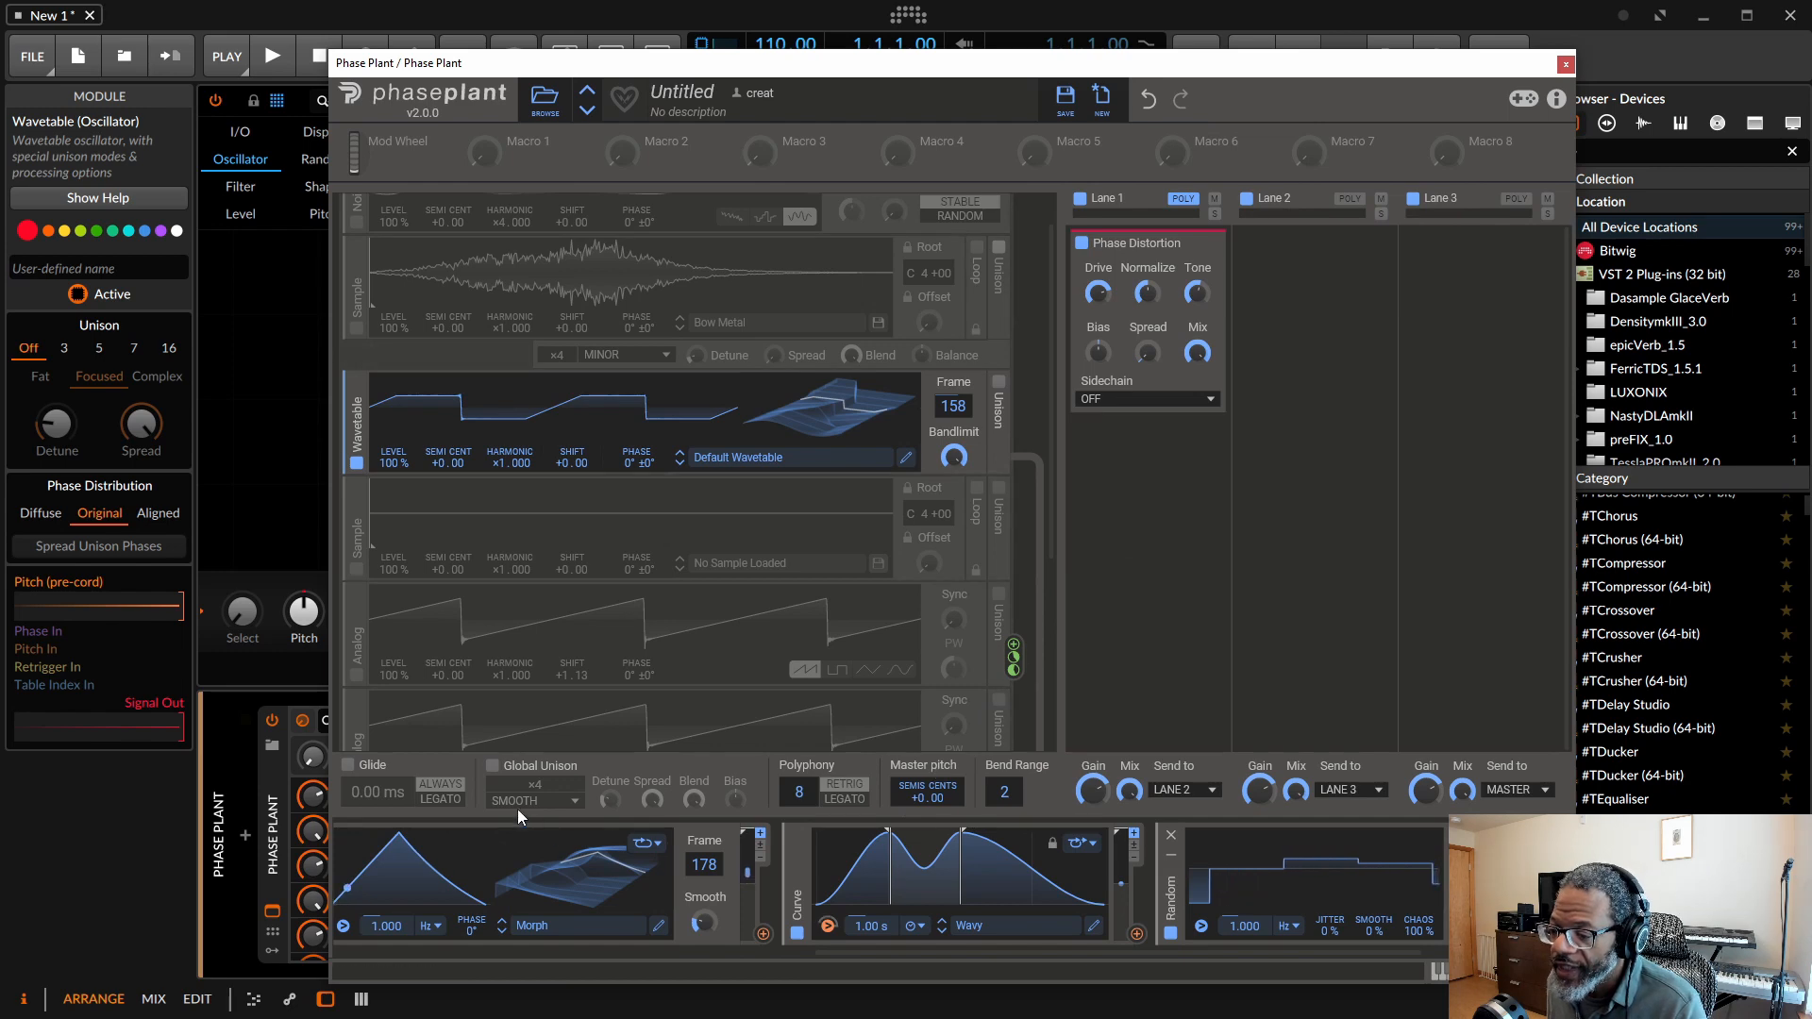
{"action": "left_click", "coordinate": [492, 767]}
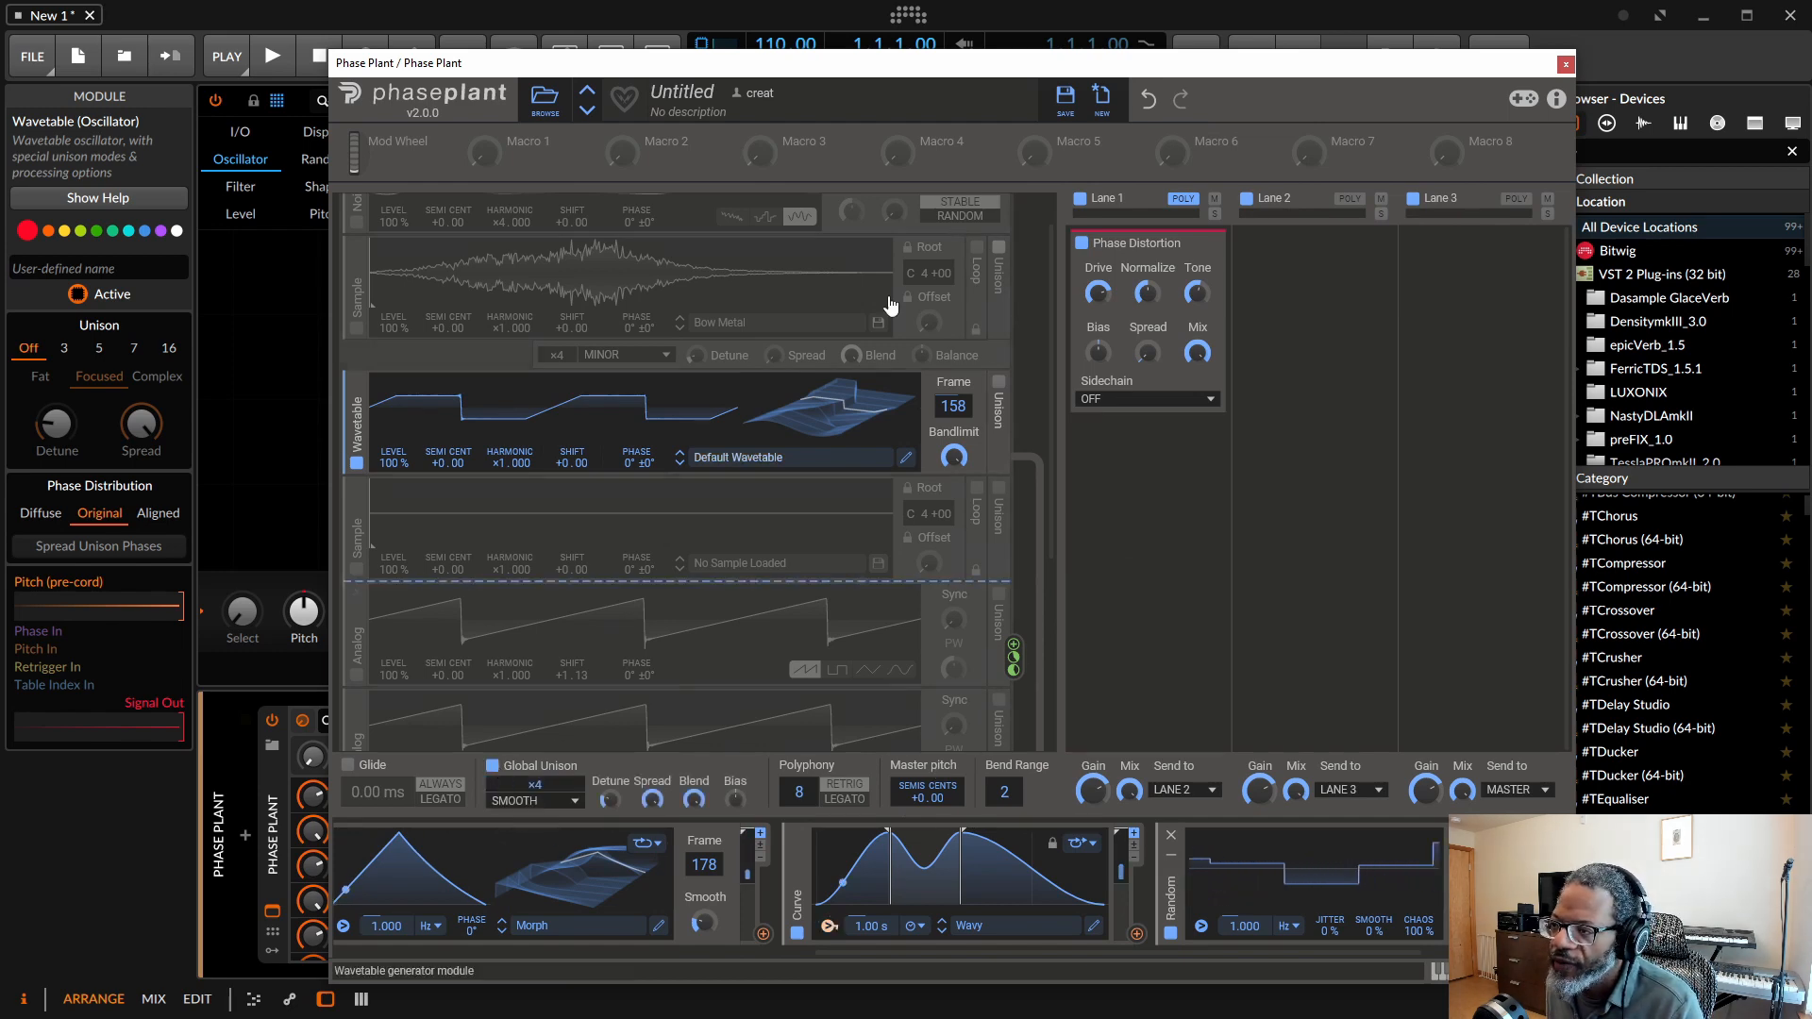
{"action": "left_click_drag", "start_coordinate": [860, 65], "coordinate": [858, 75]}
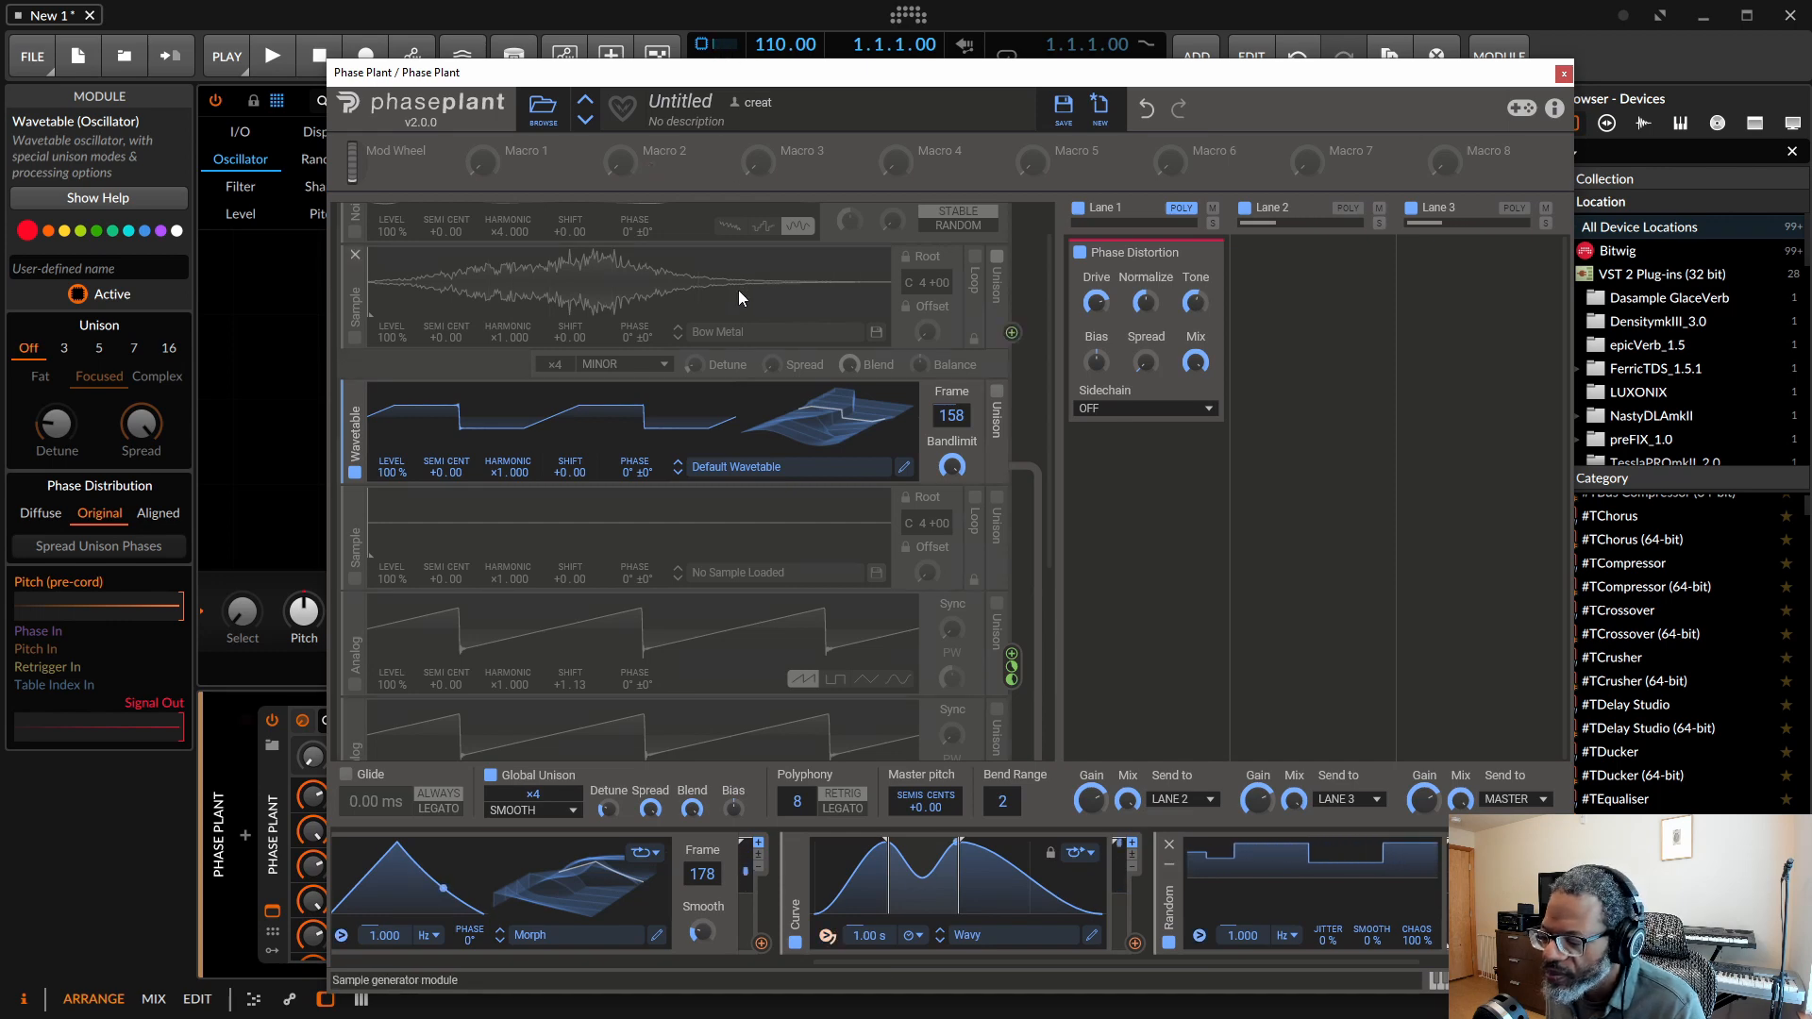
{"action": "left_click", "coordinate": [491, 775]}
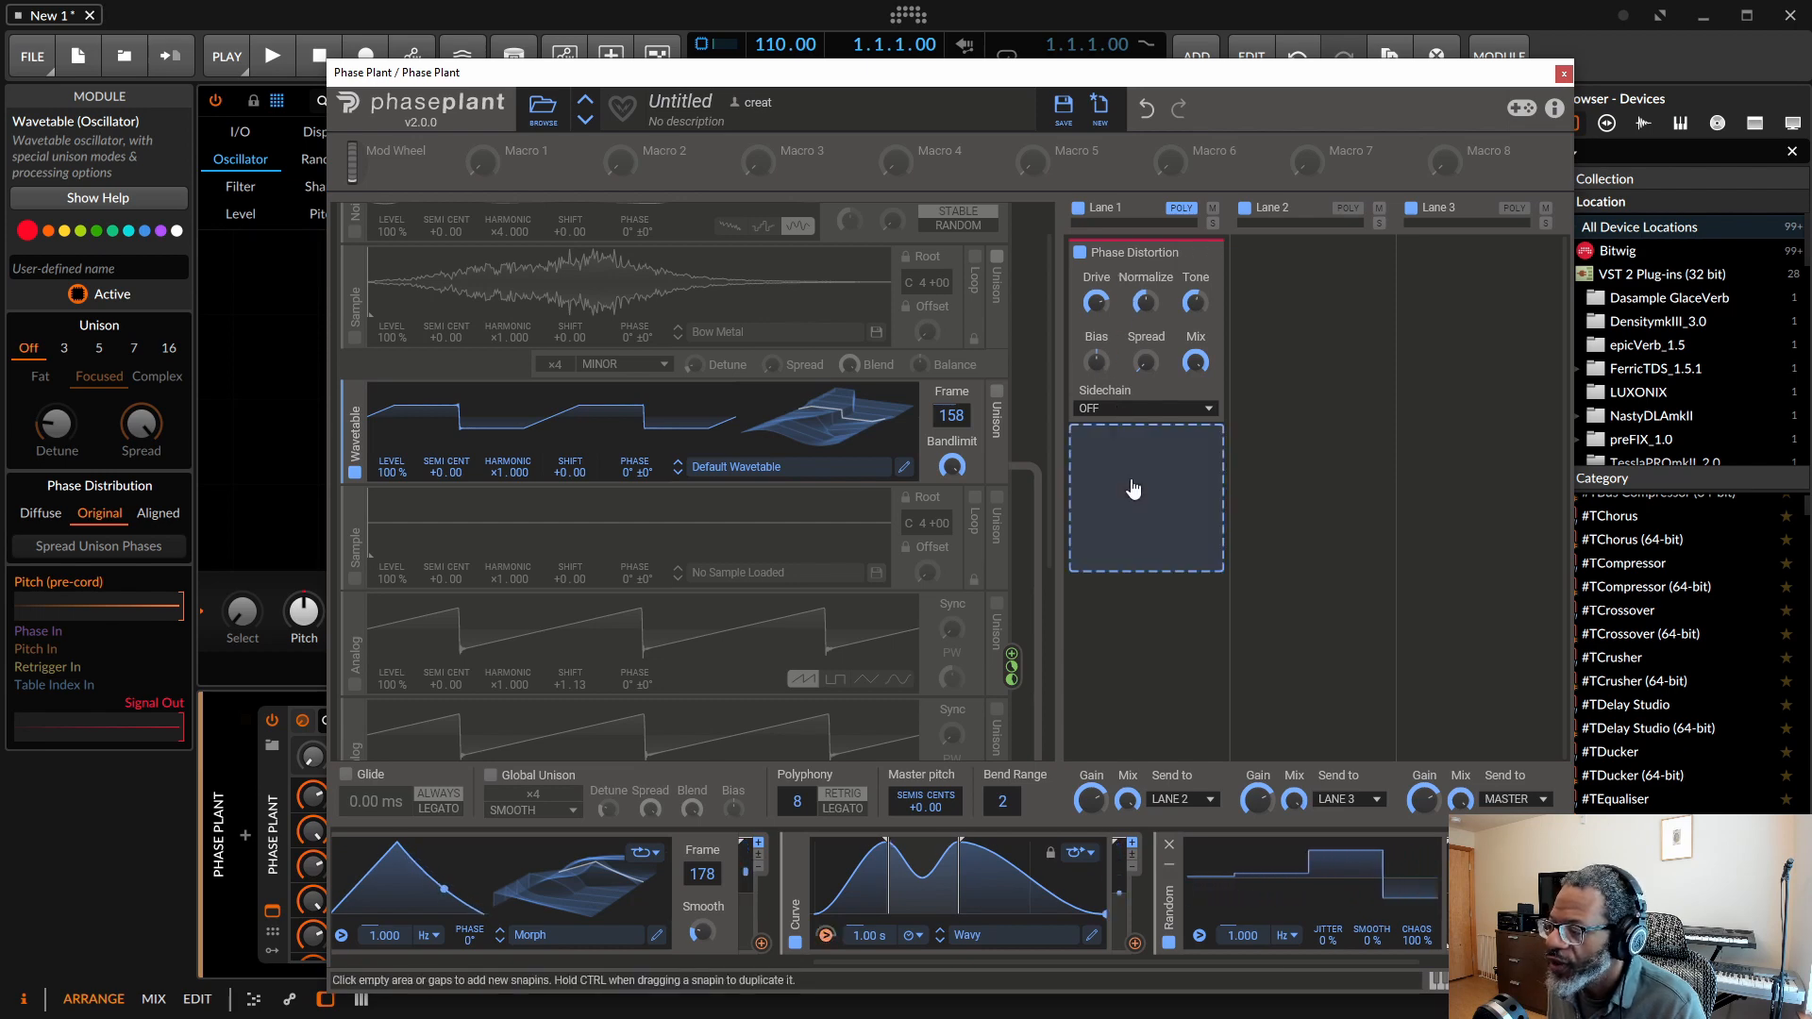
Add a Nonlinear Filter below the Phase Distortion in Lane 1 and raise its Cutoff.
{"action": "left_click", "coordinate": [1133, 488]}
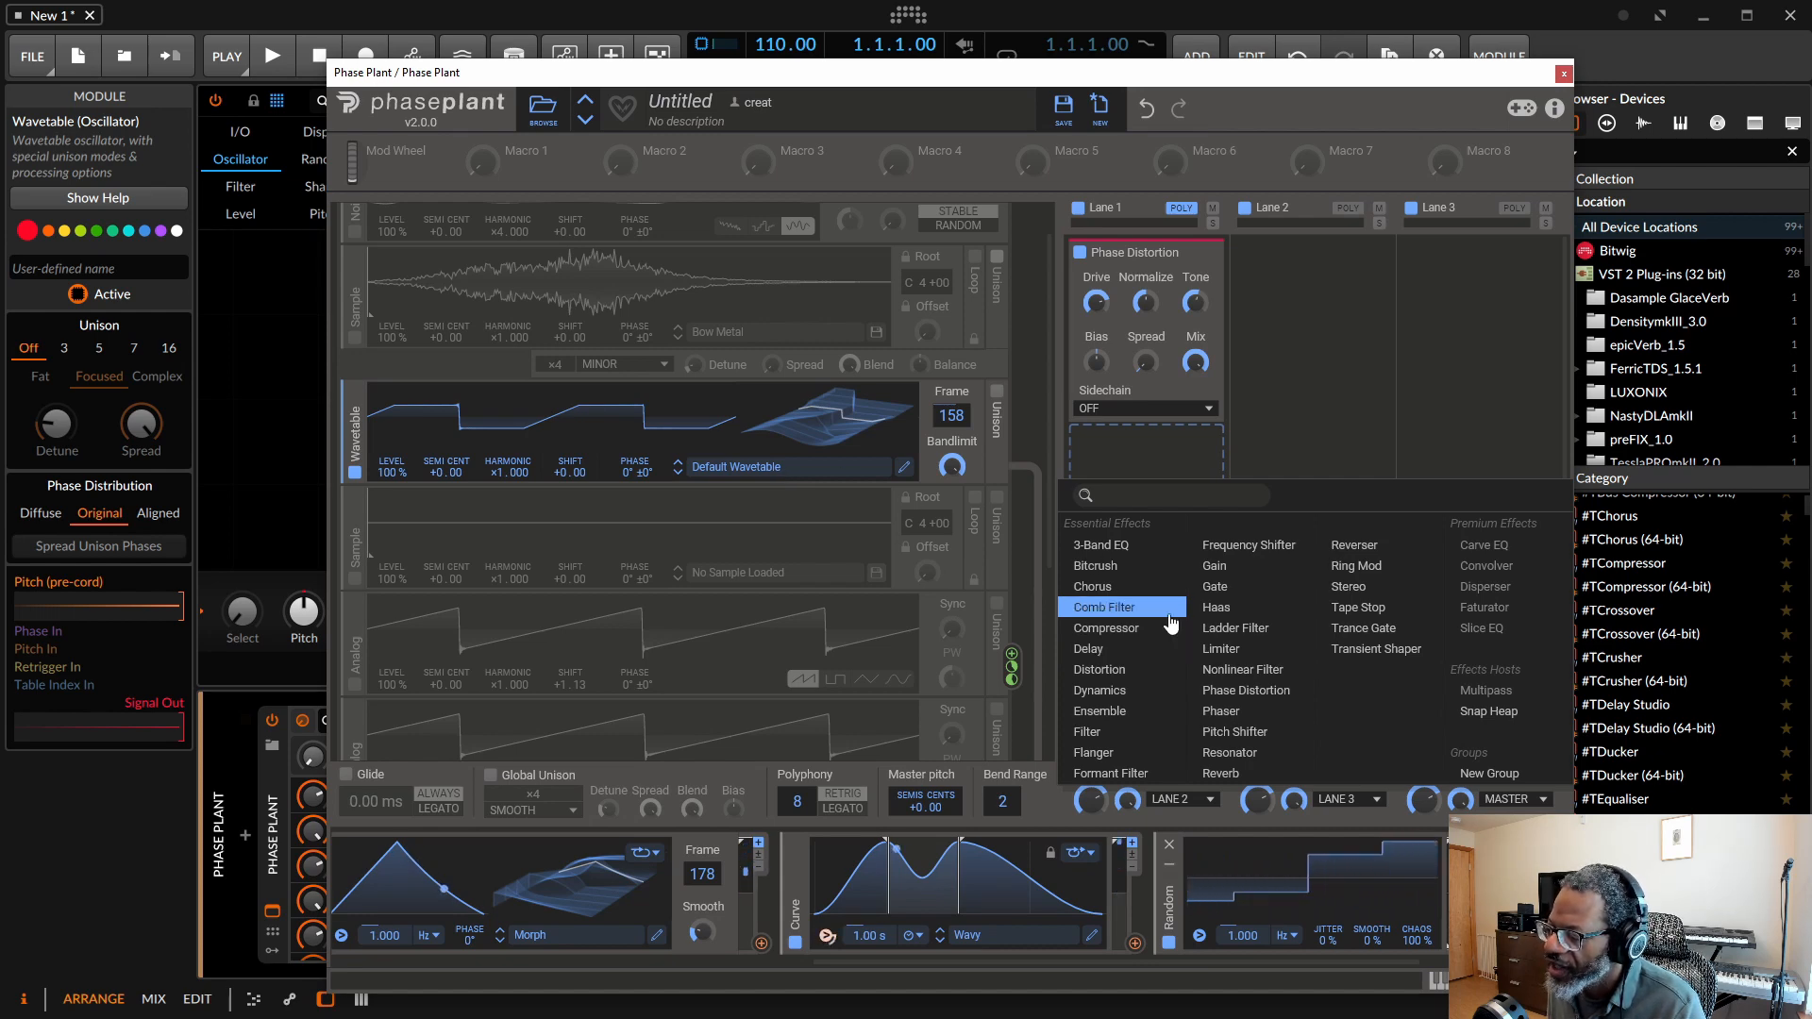
{"action": "left_click", "coordinate": [1243, 670]}
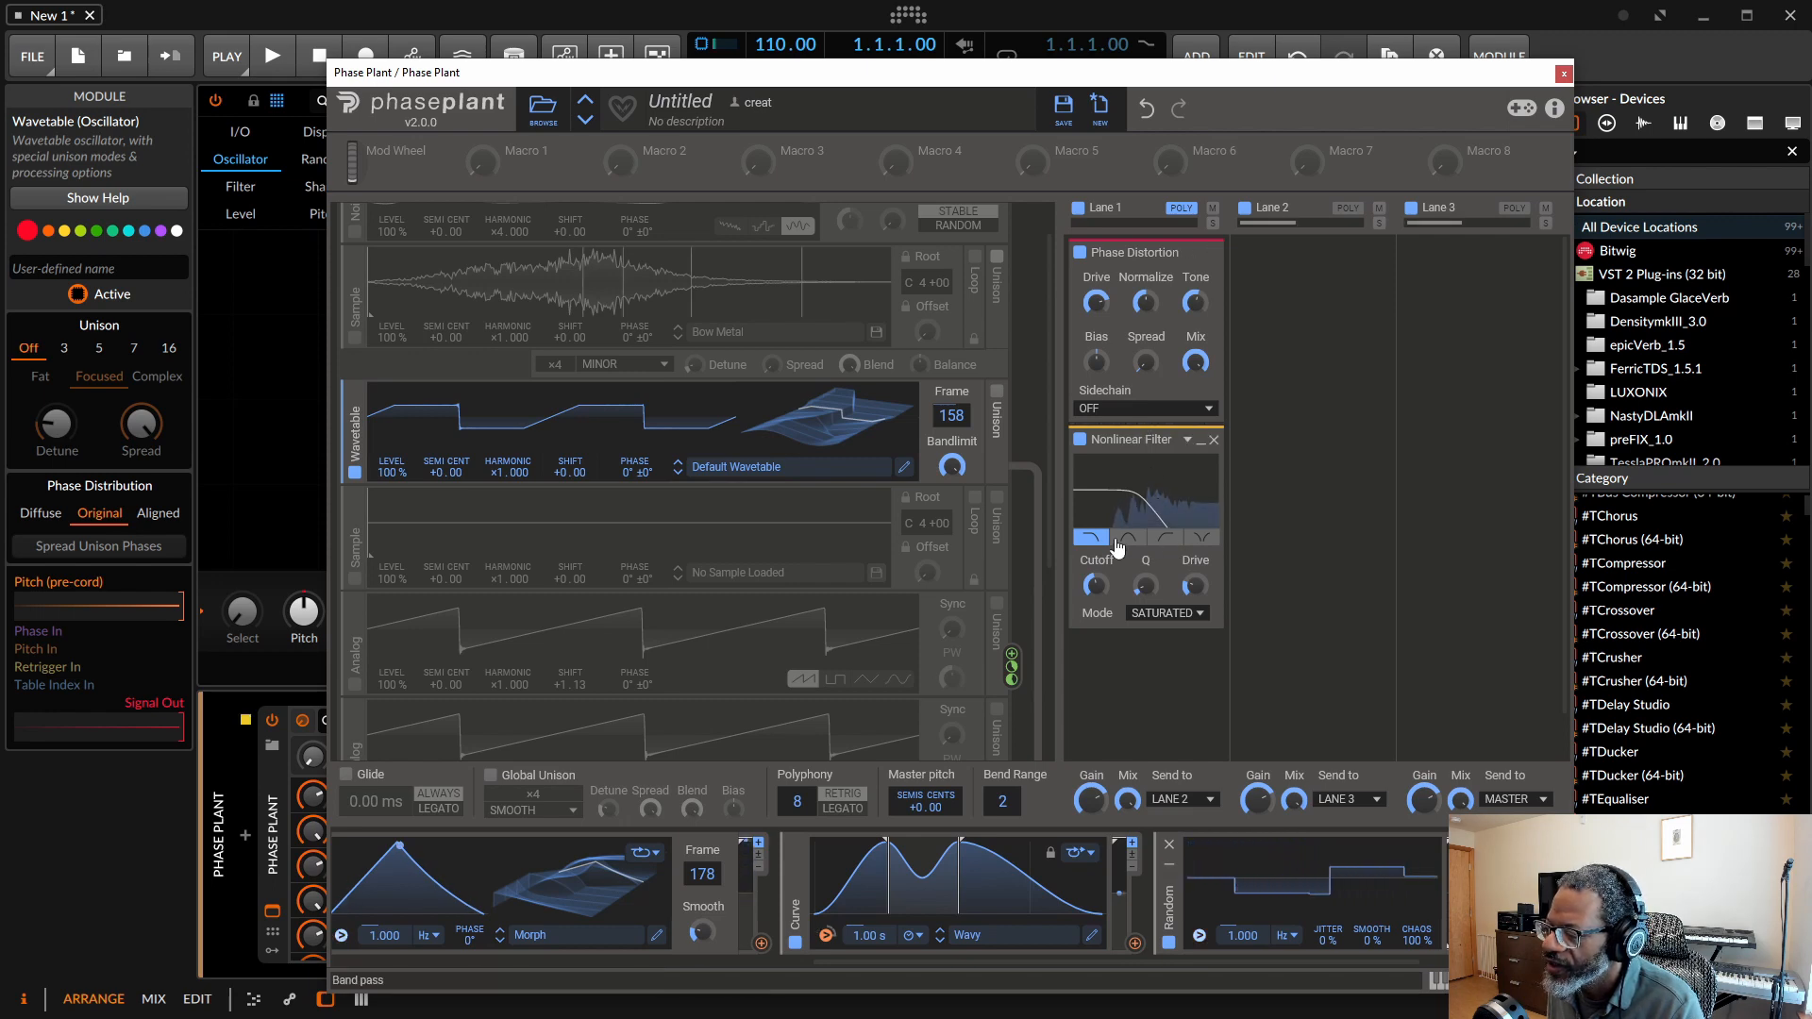
{"action": "left_click_drag", "start_coordinate": [1095, 586], "coordinate": [1095, 560]}
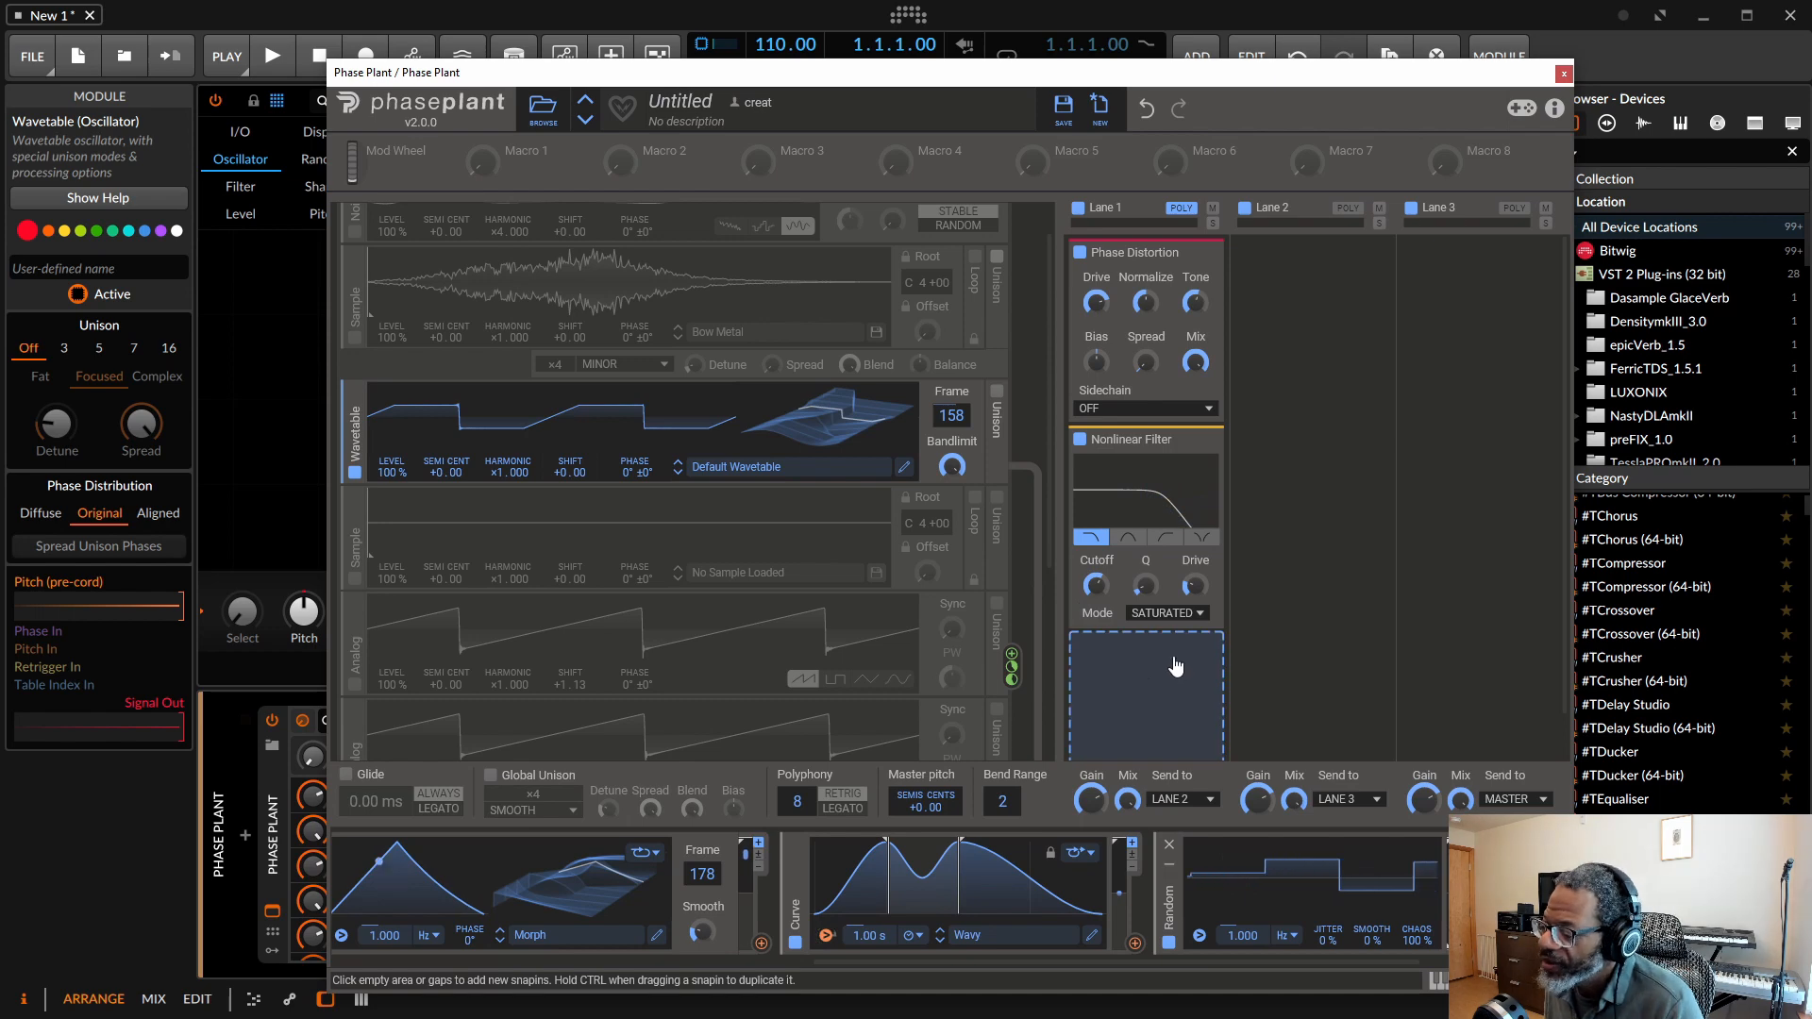
Add a Snap Heap to Lane 2, open its editor, and insert a Bitcrush effect in Serial Bus 1.
{"action": "left_click", "coordinate": [1306, 343]}
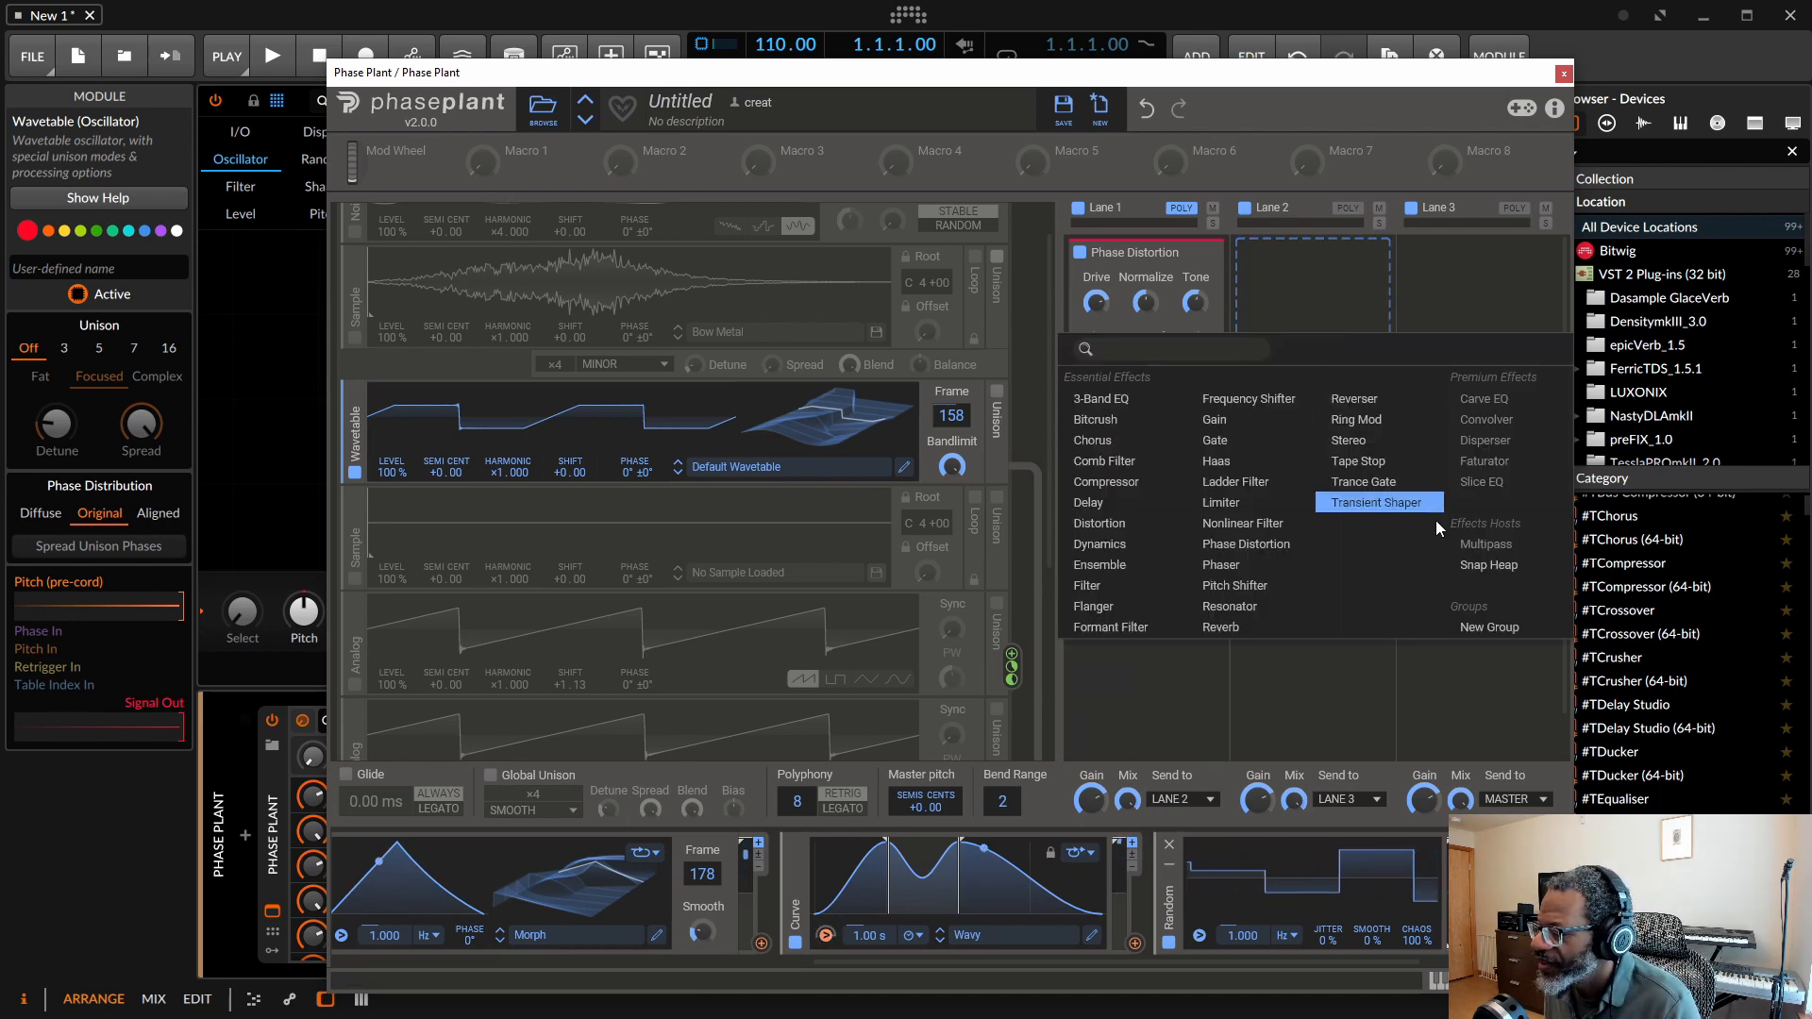
{"action": "left_click", "coordinate": [1489, 565]}
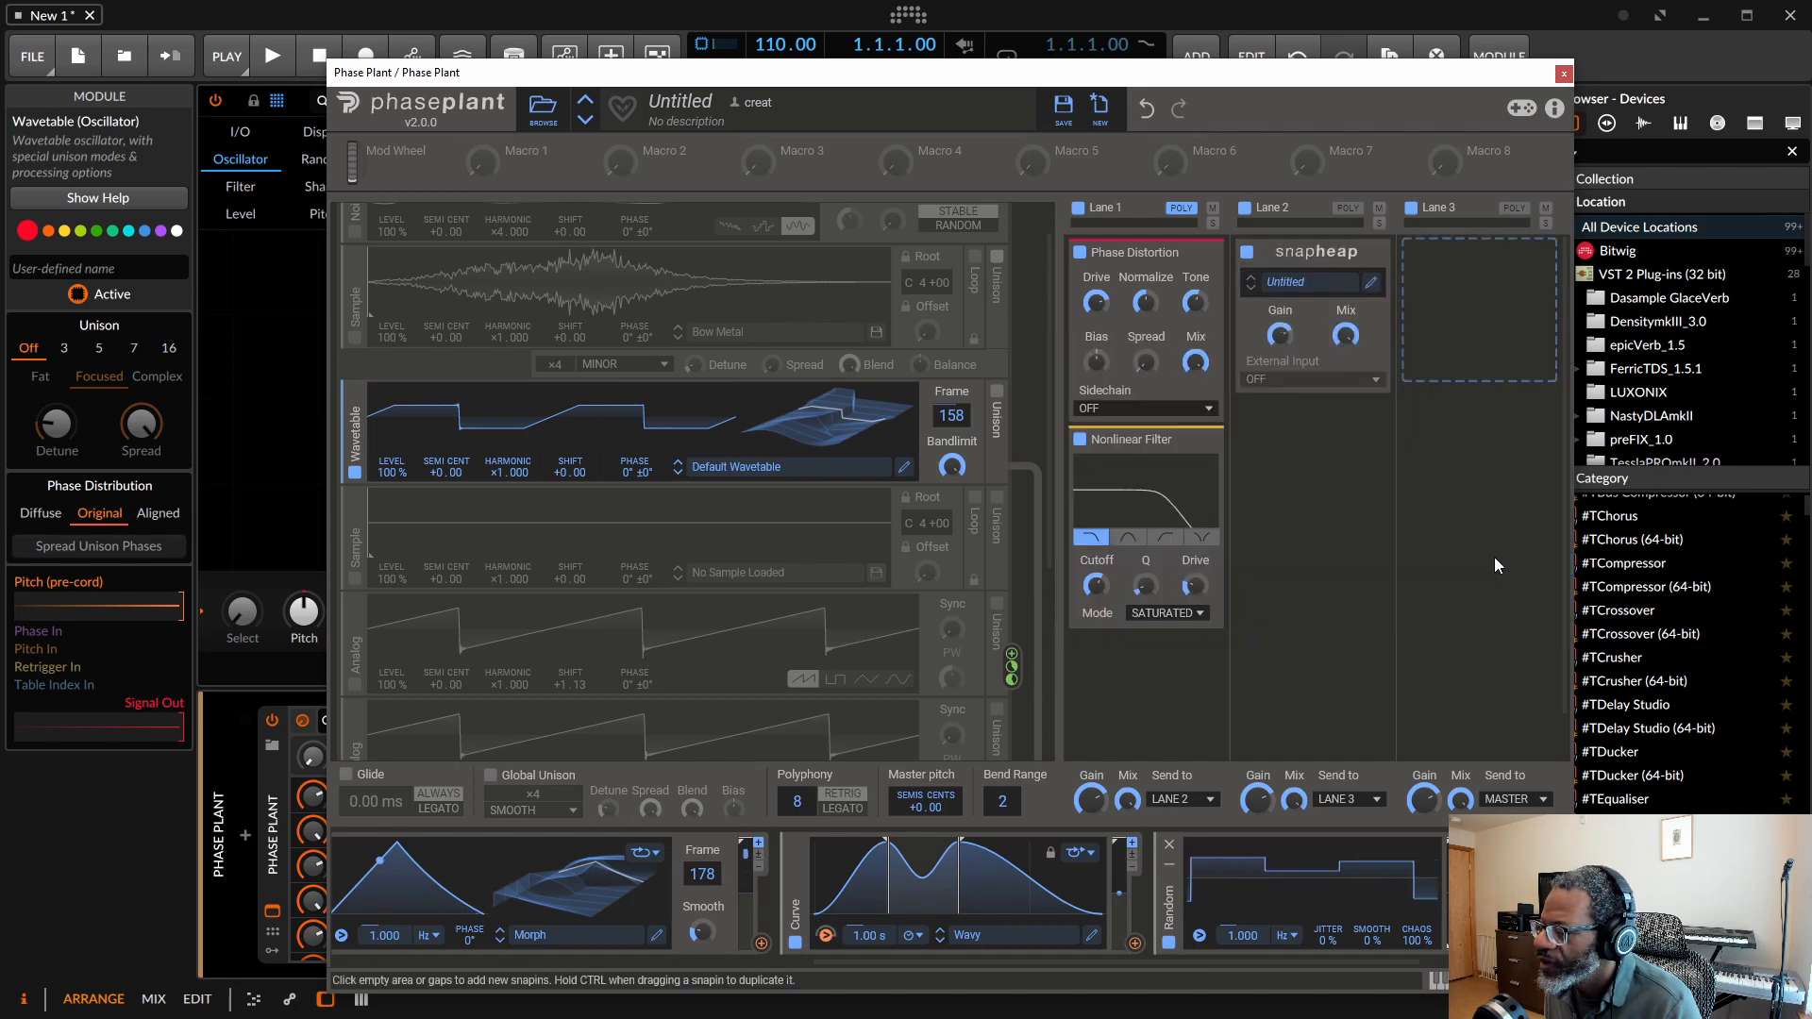
{"action": "left_click", "coordinate": [1371, 283]}
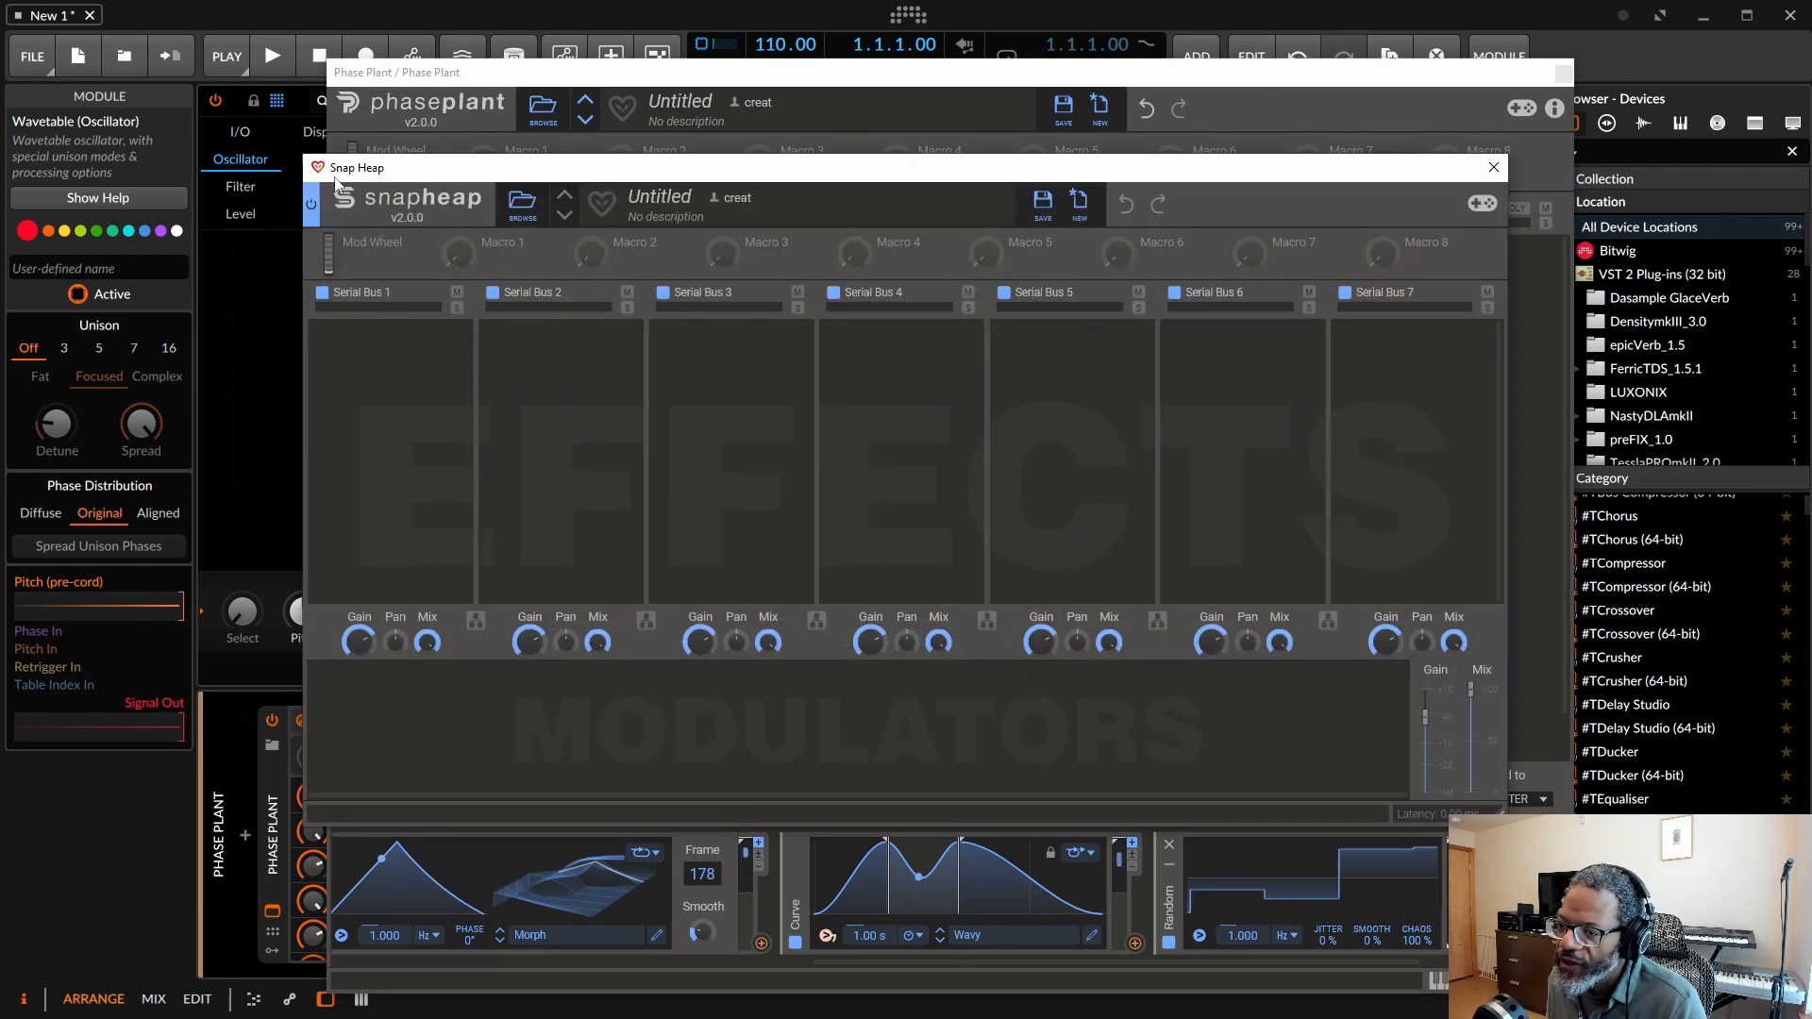
{"action": "left_click", "coordinate": [392, 392]}
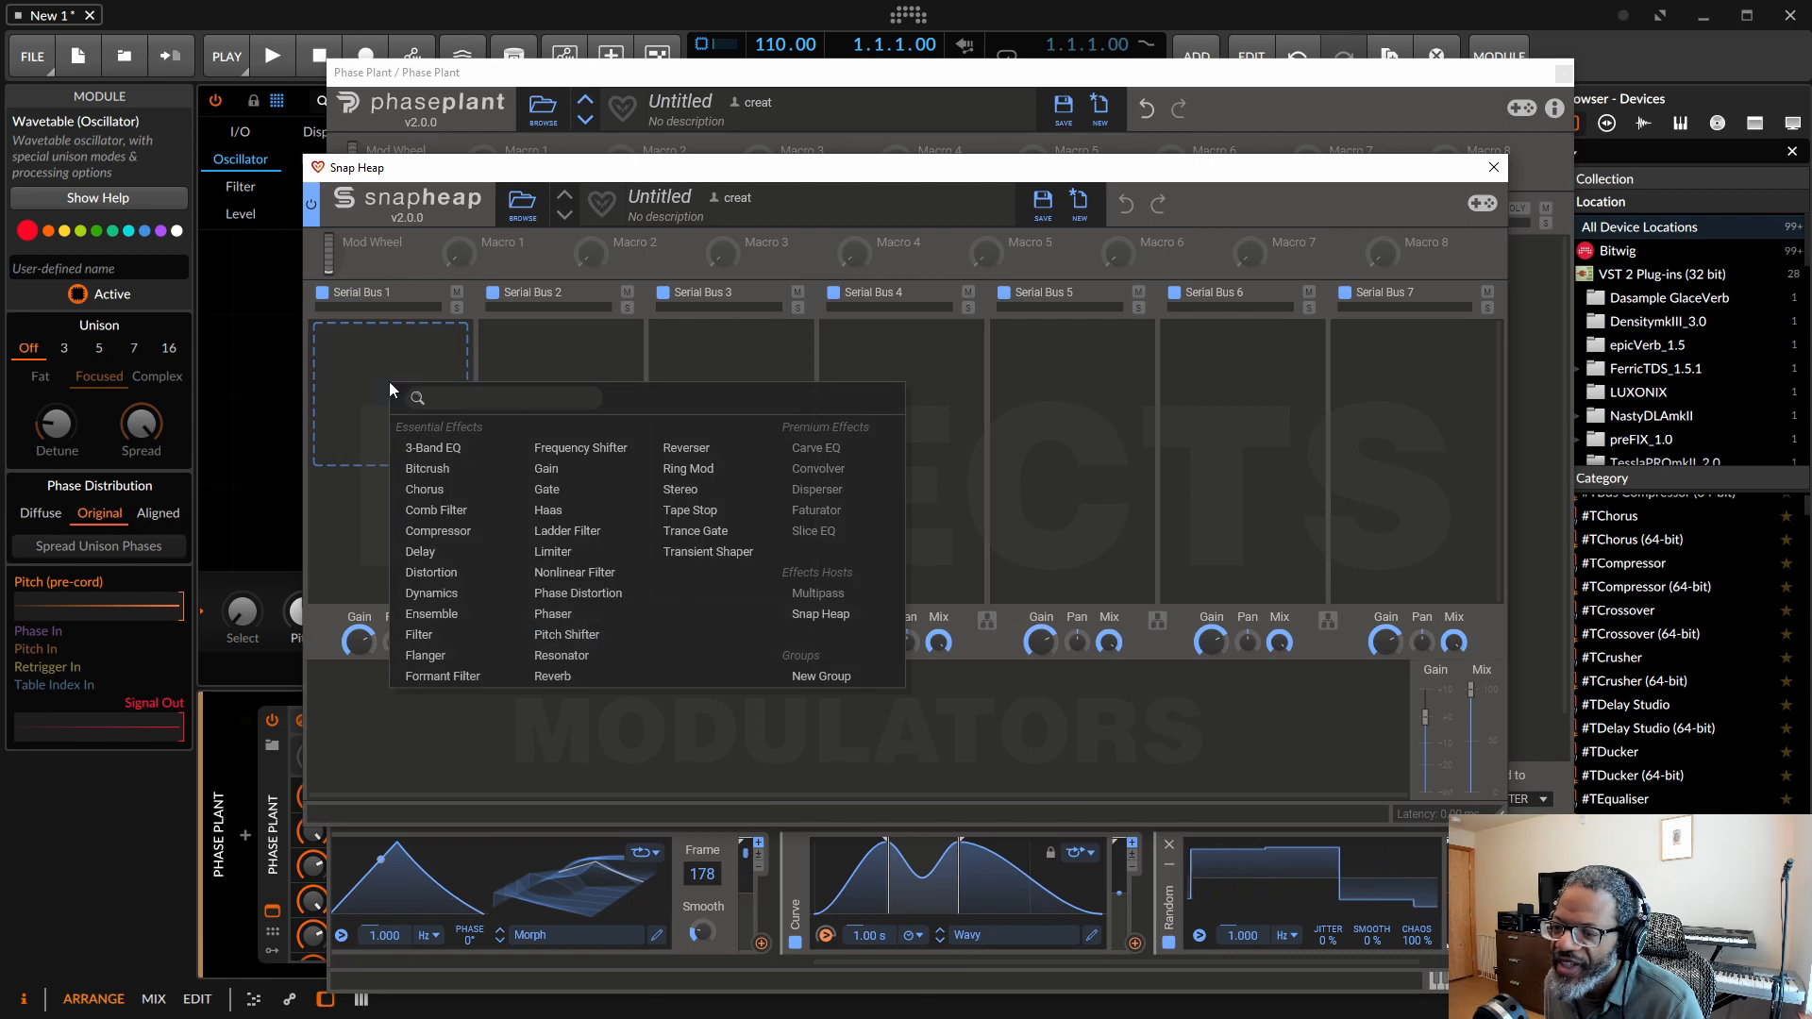
{"action": "left_click", "coordinate": [436, 466]}
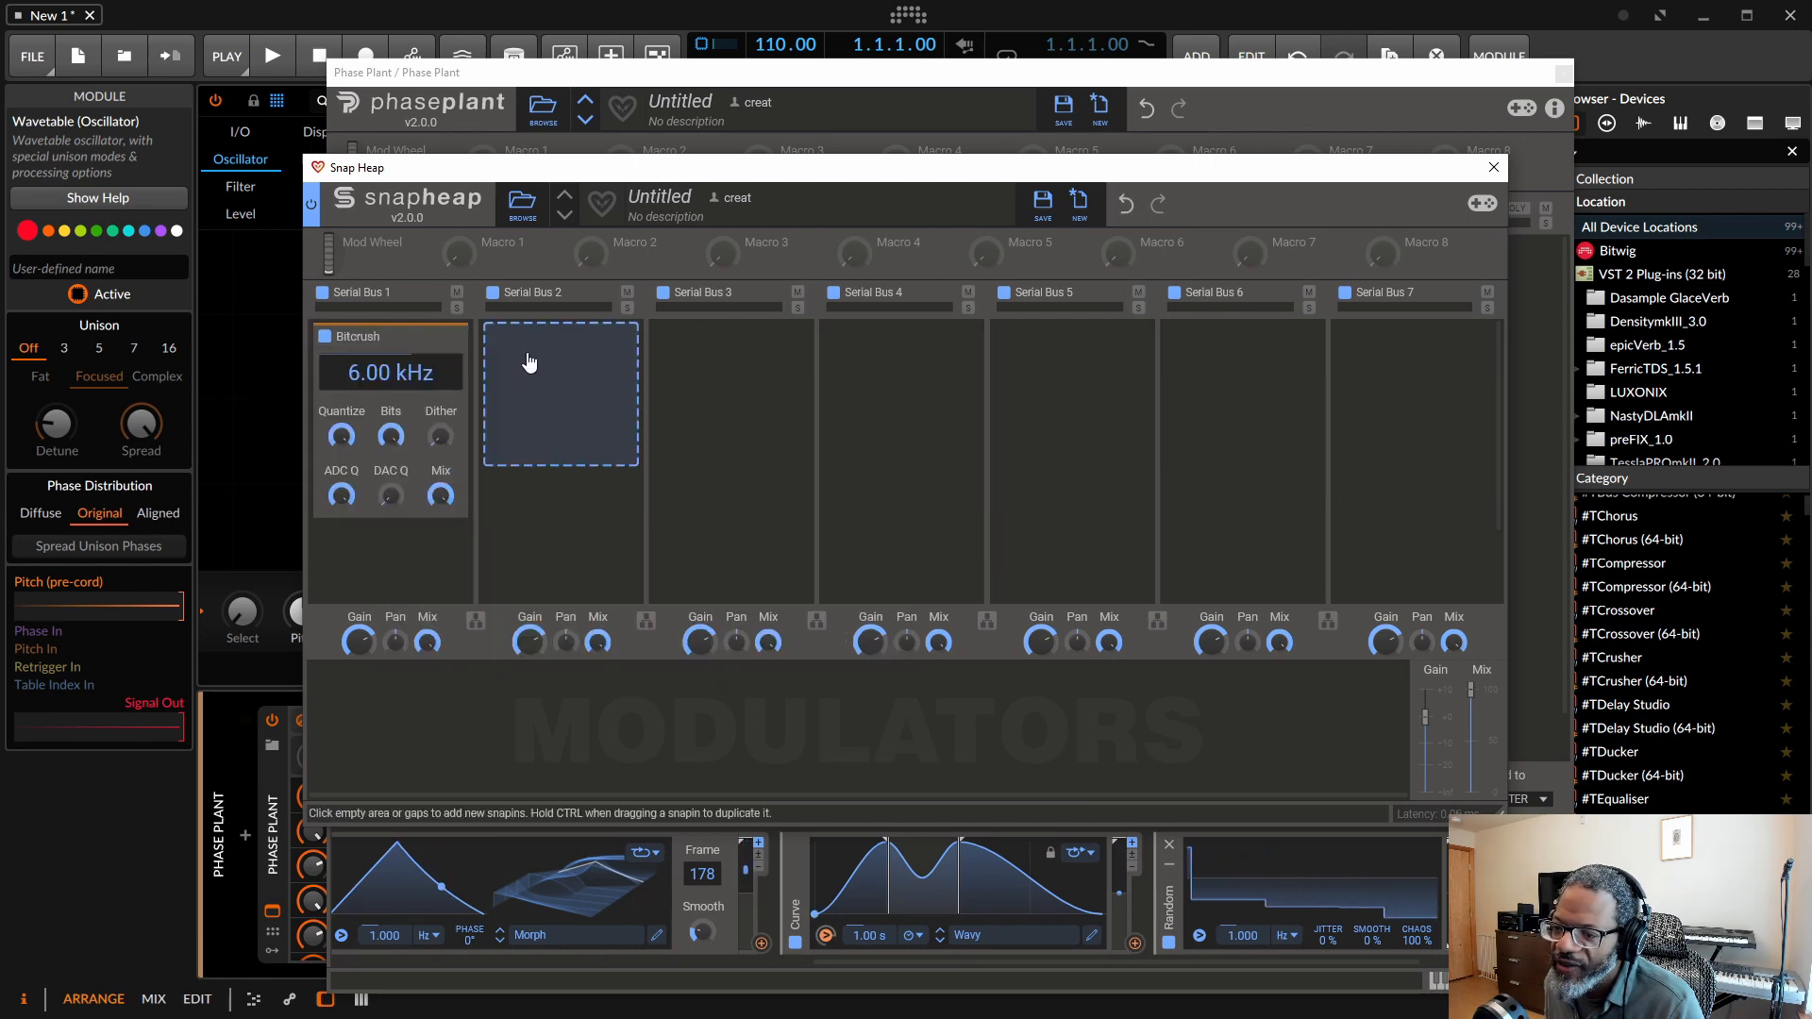
Switch Snap Heap's first two buses to parallel, add a Haas effect to Parallel Bus 1b, and close the editor.
{"action": "left_click", "coordinate": [474, 621]}
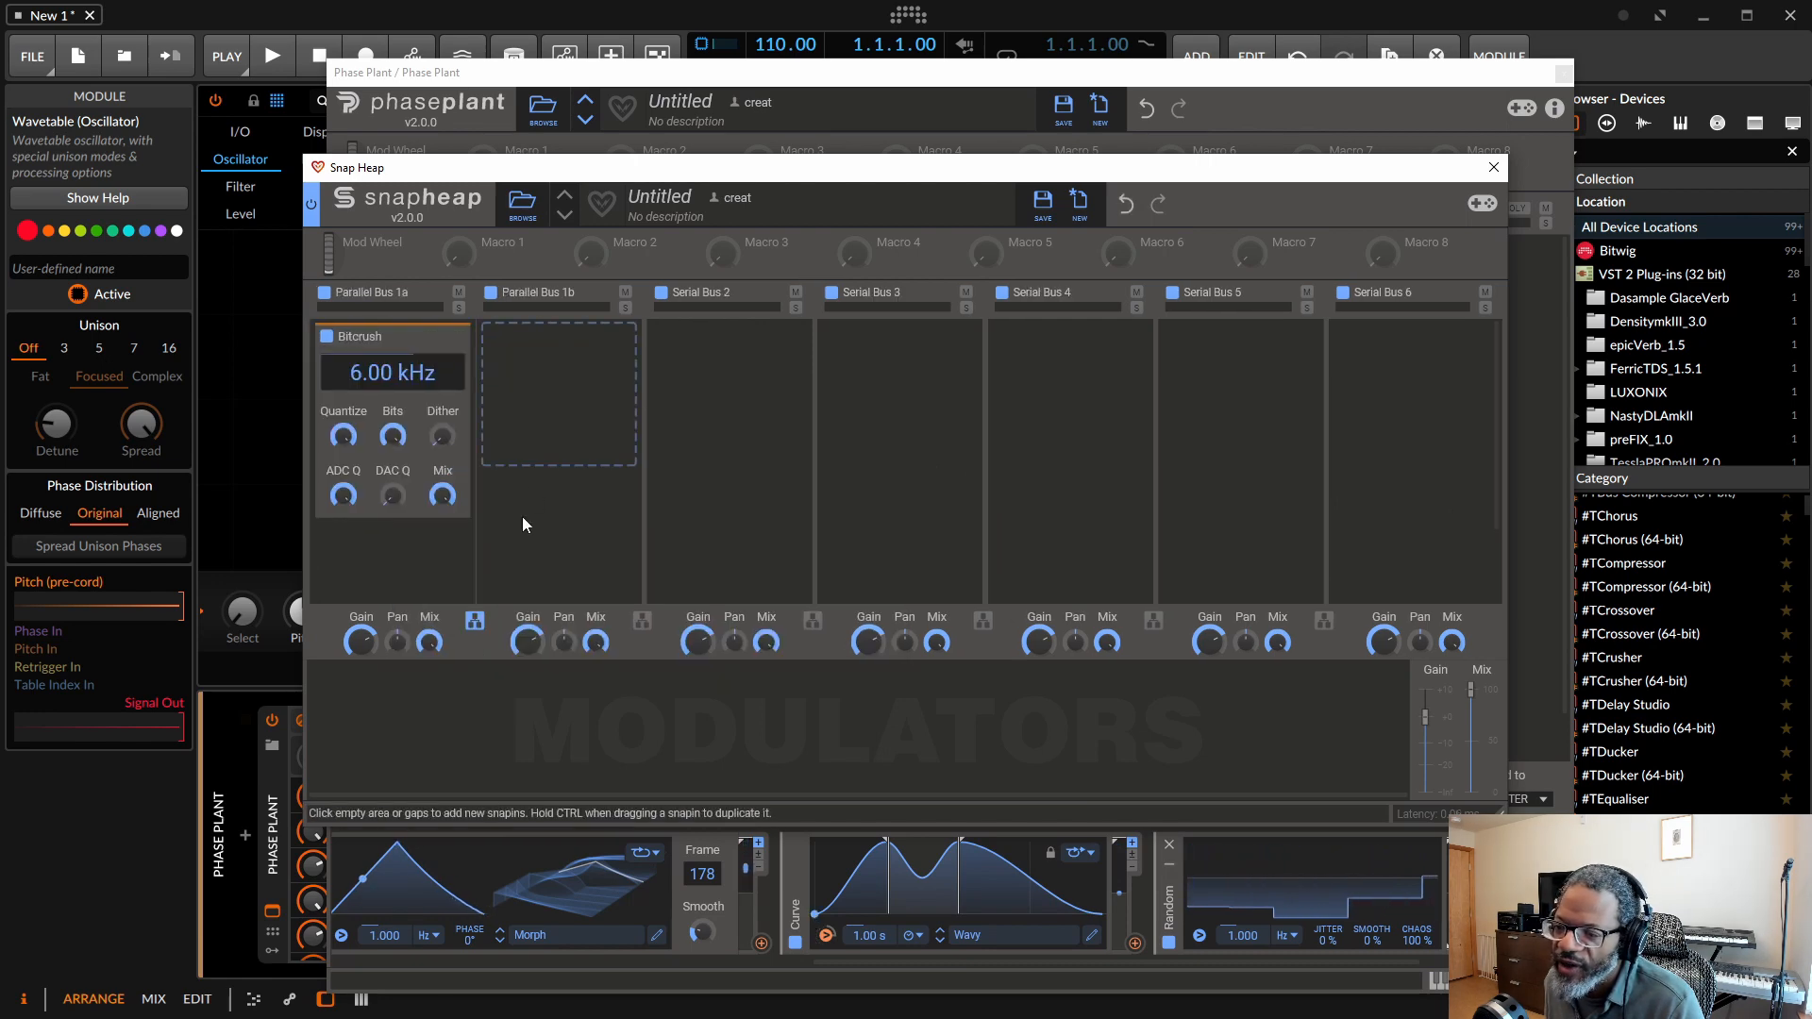
{"action": "left_click", "coordinate": [570, 396]}
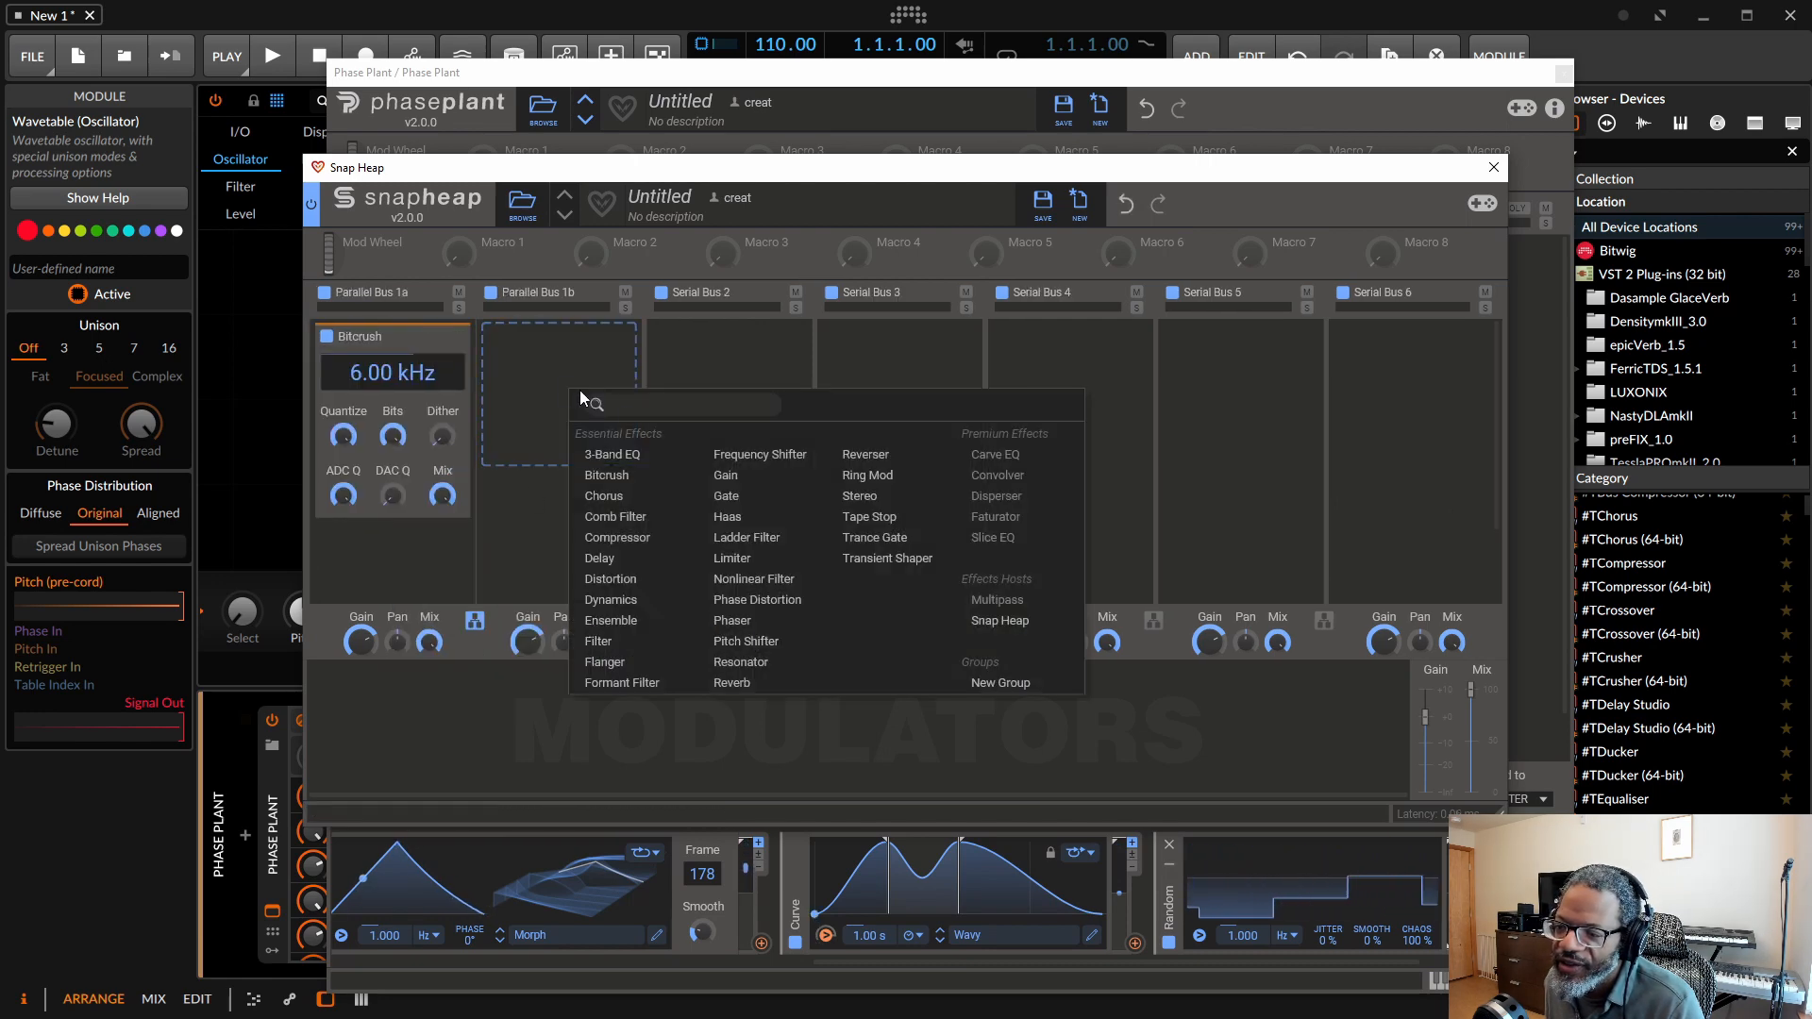
{"action": "left_click", "coordinate": [754, 518]}
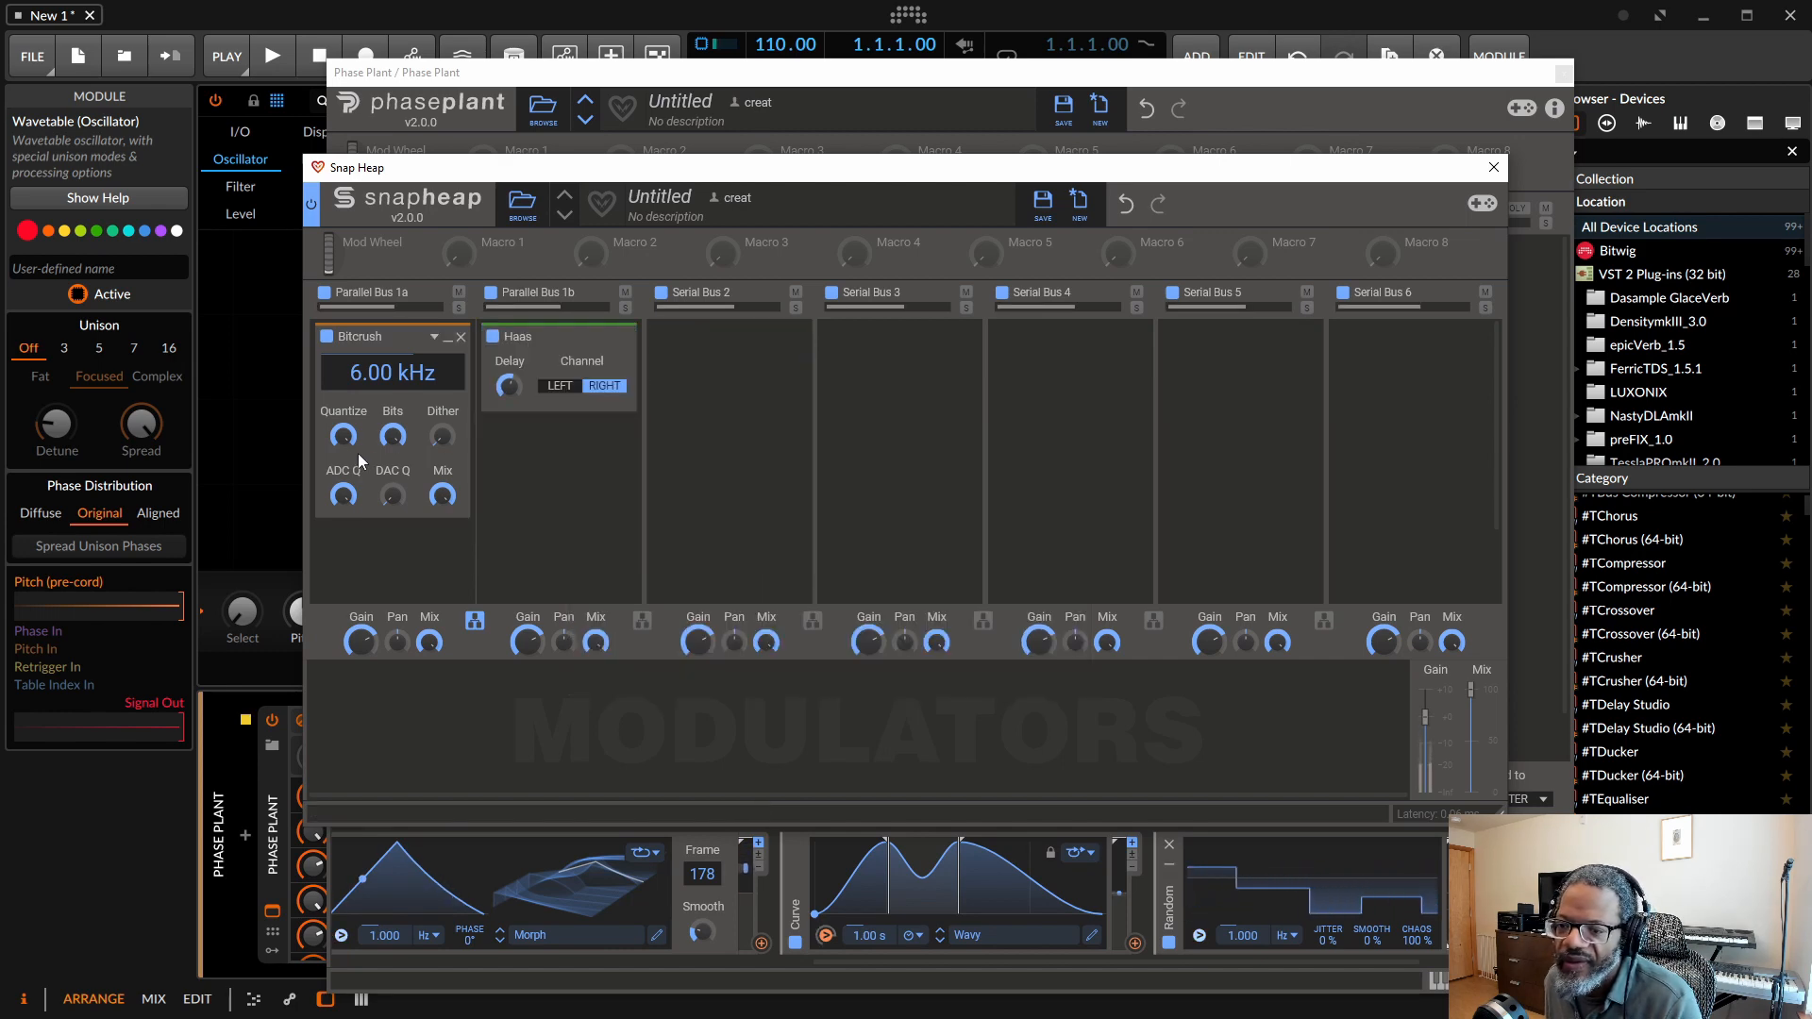
{"action": "mouse_move", "coordinate": [343, 435]}
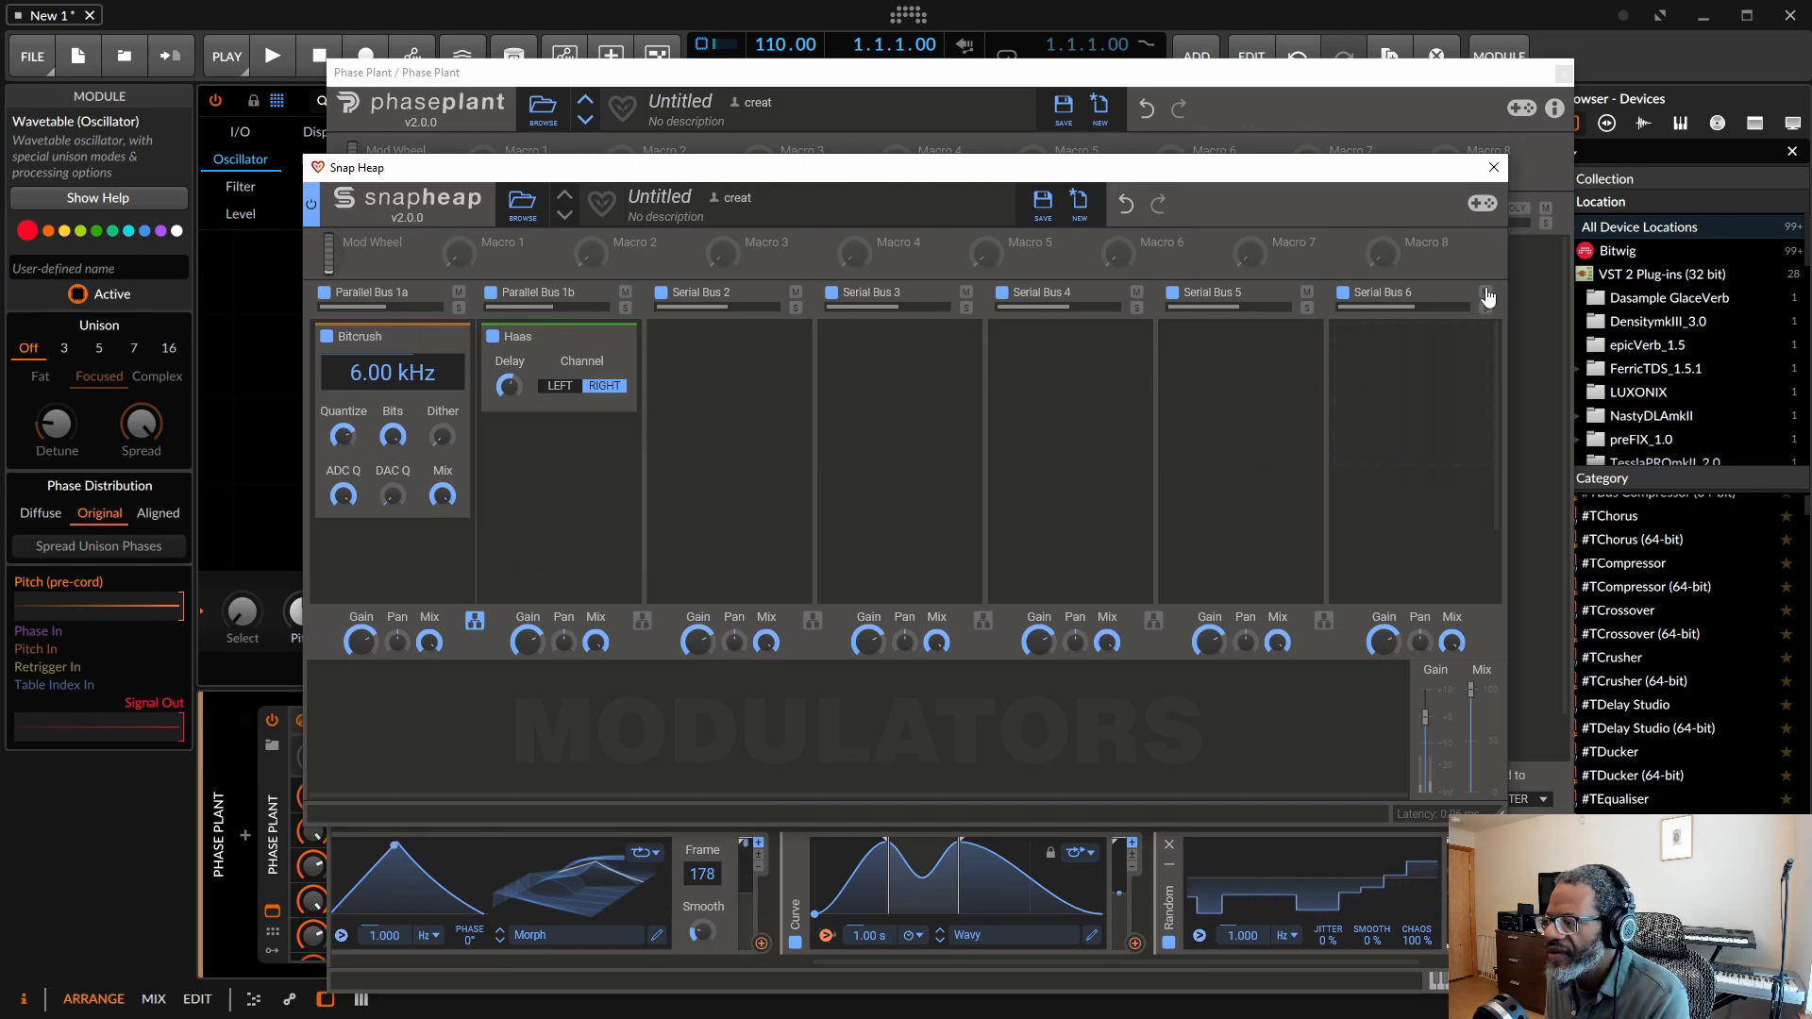
{"action": "left_click", "coordinate": [1492, 167]}
{"action": "left_click_drag", "start_coordinate": [1338, 338], "coordinate": [1338, 358]}
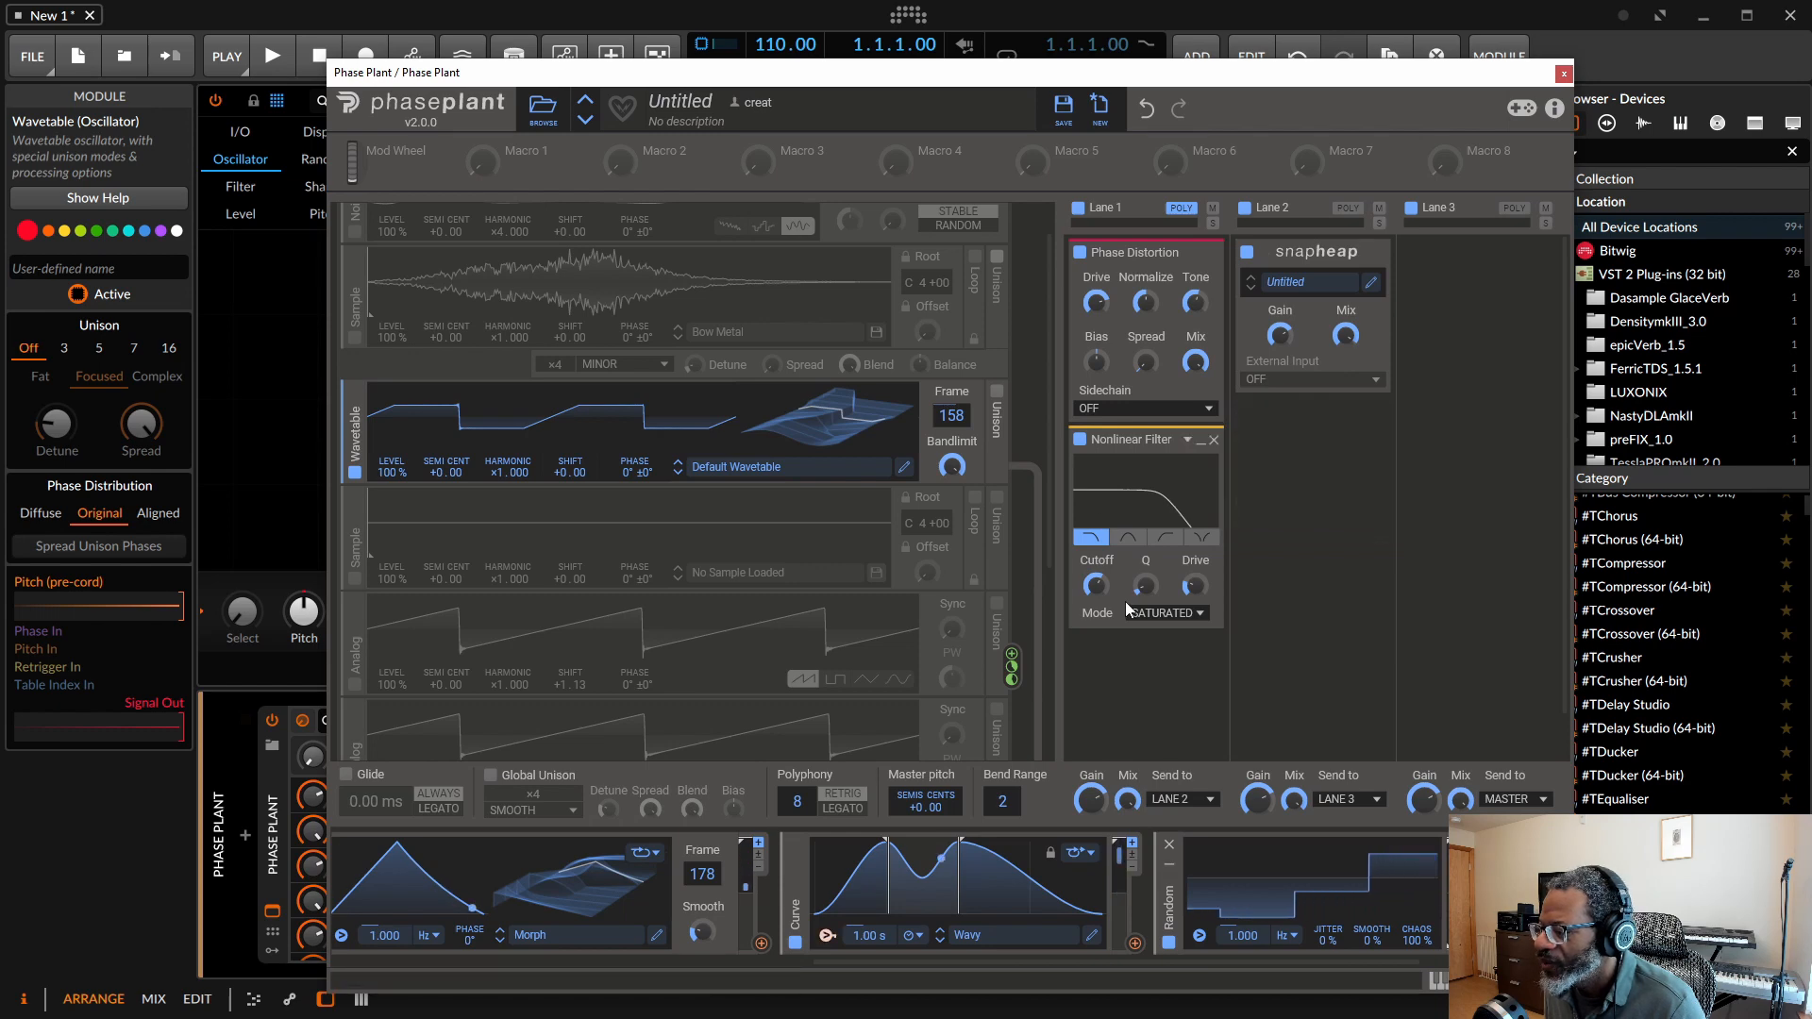
Select Bitwig's Poly Grid track, insert the Chorus+ effect after the Poly Grid device, and return to Phase Plant.
{"action": "left_click", "coordinate": [287, 433]}
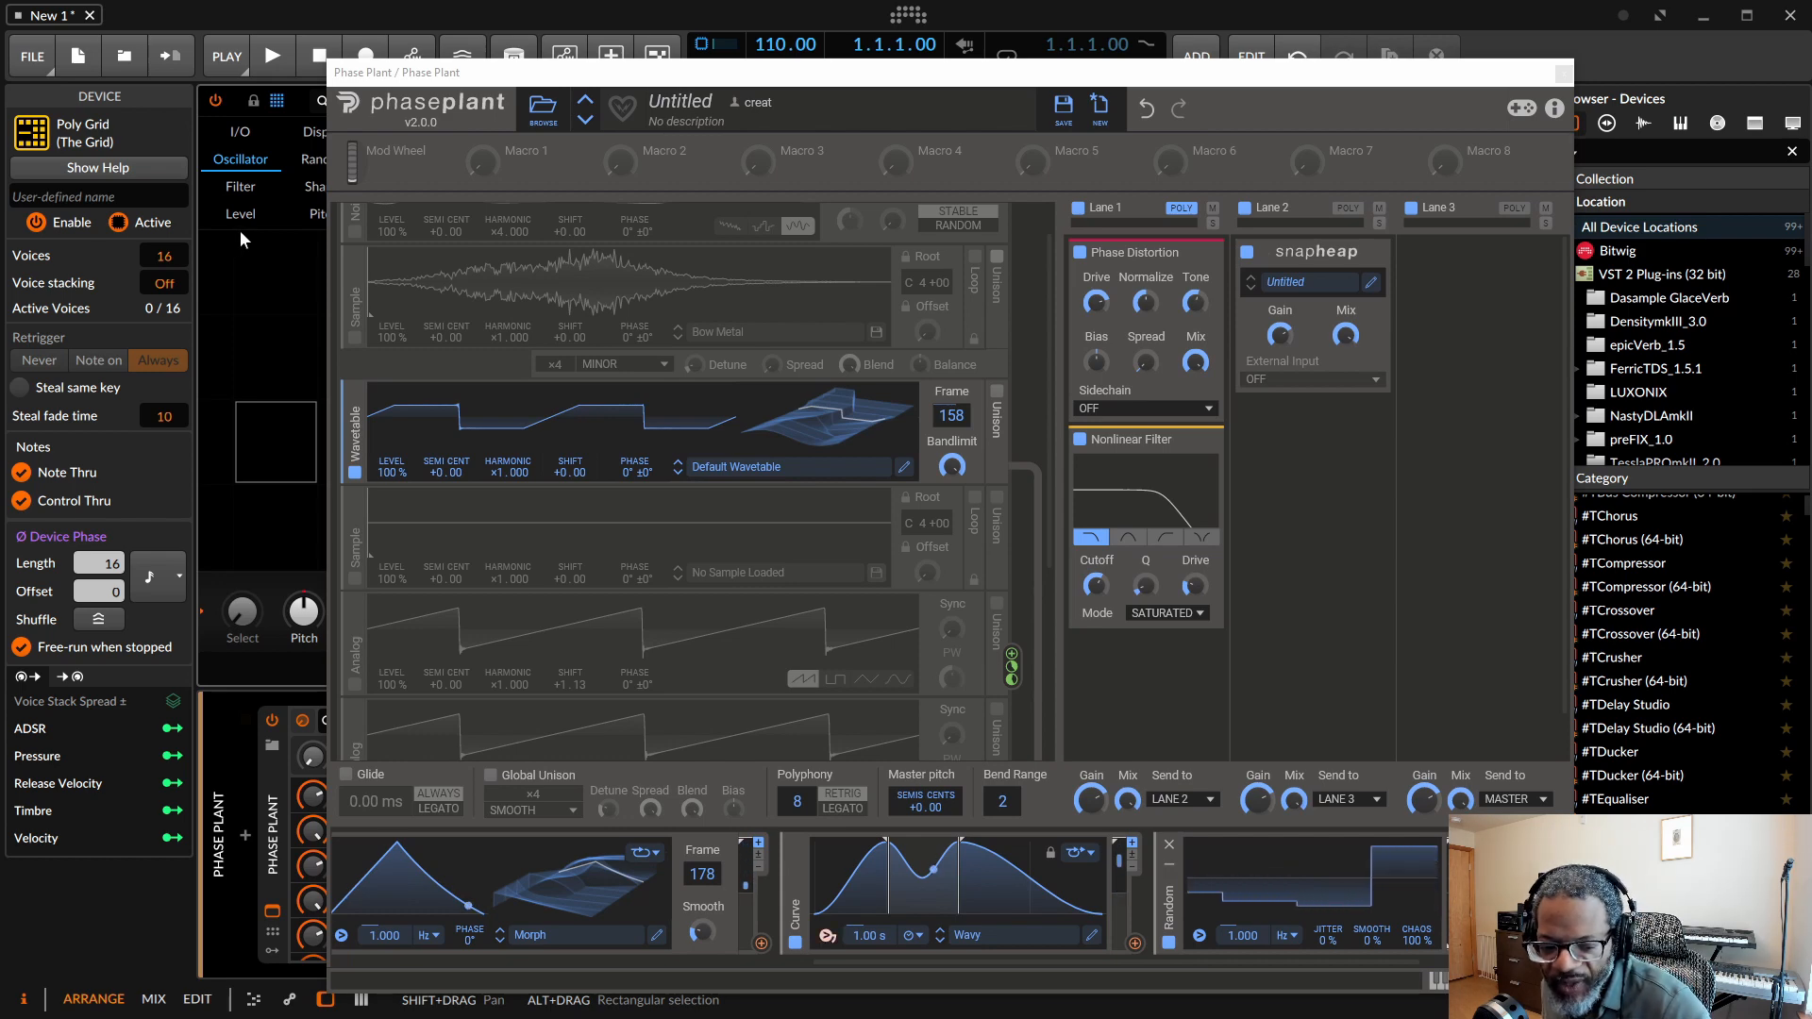
{"action": "key", "text": "Down"}
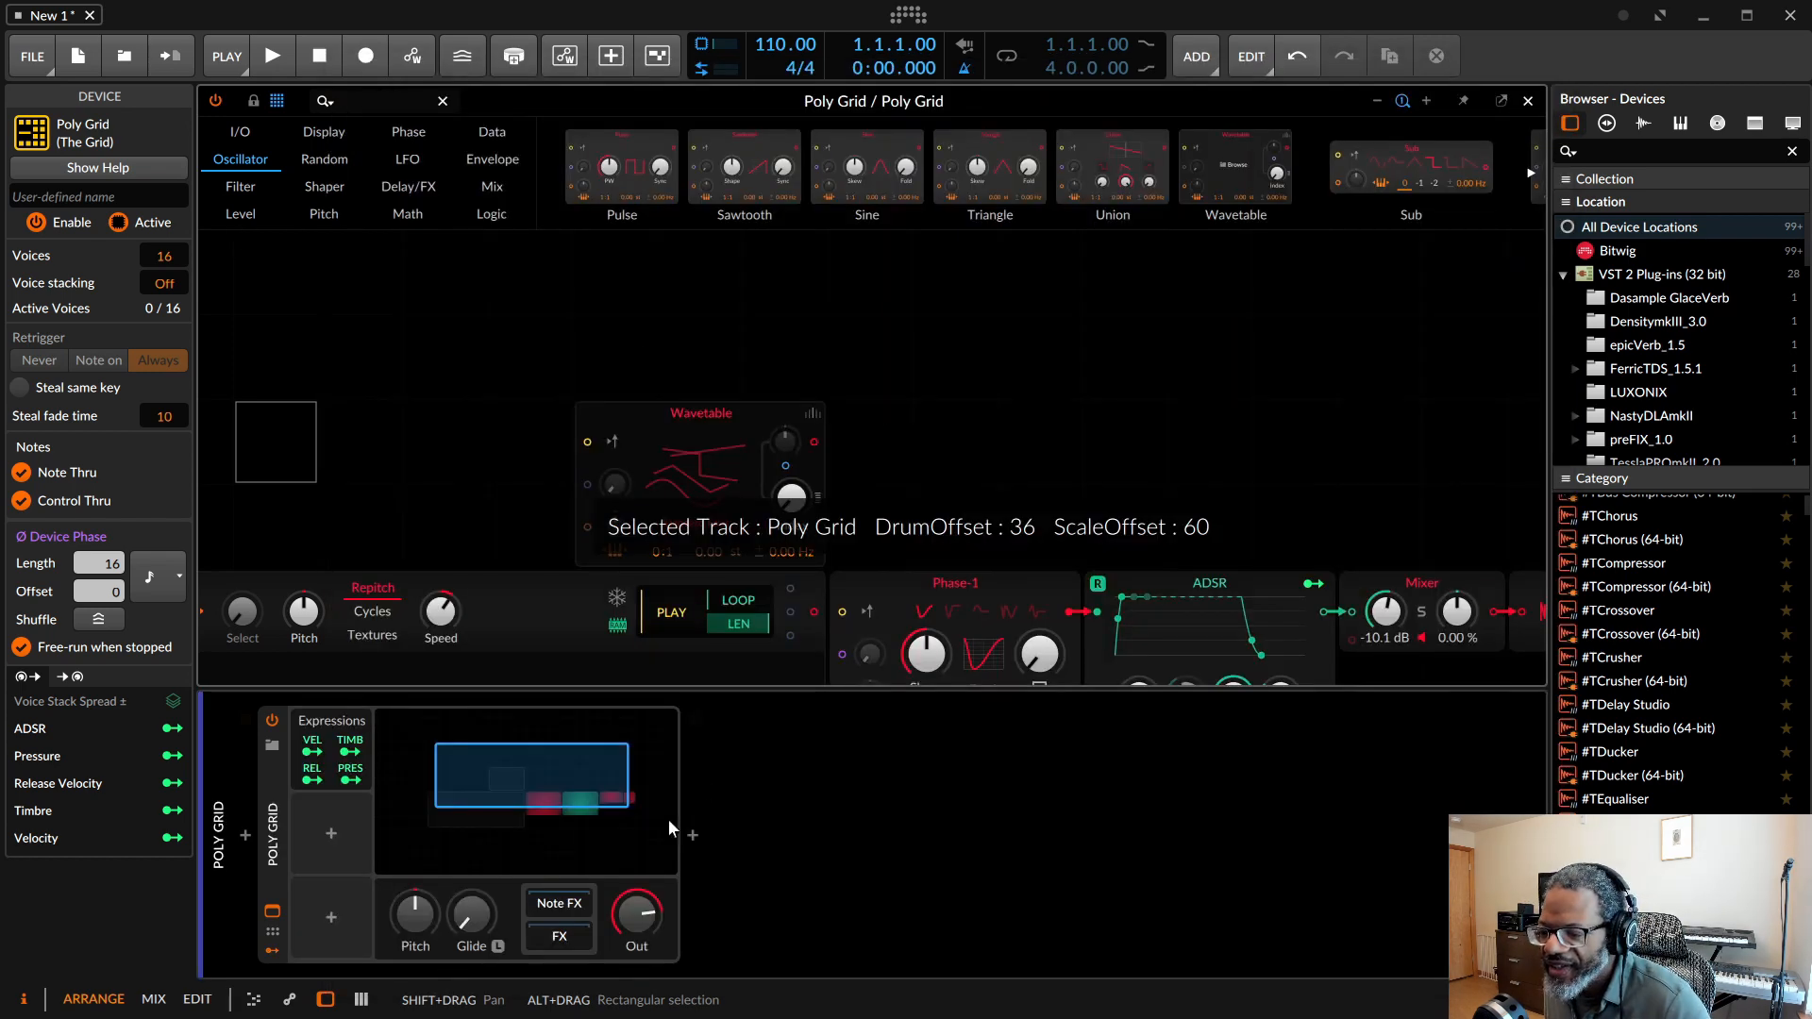
{"action": "left_click", "coordinate": [692, 836]}
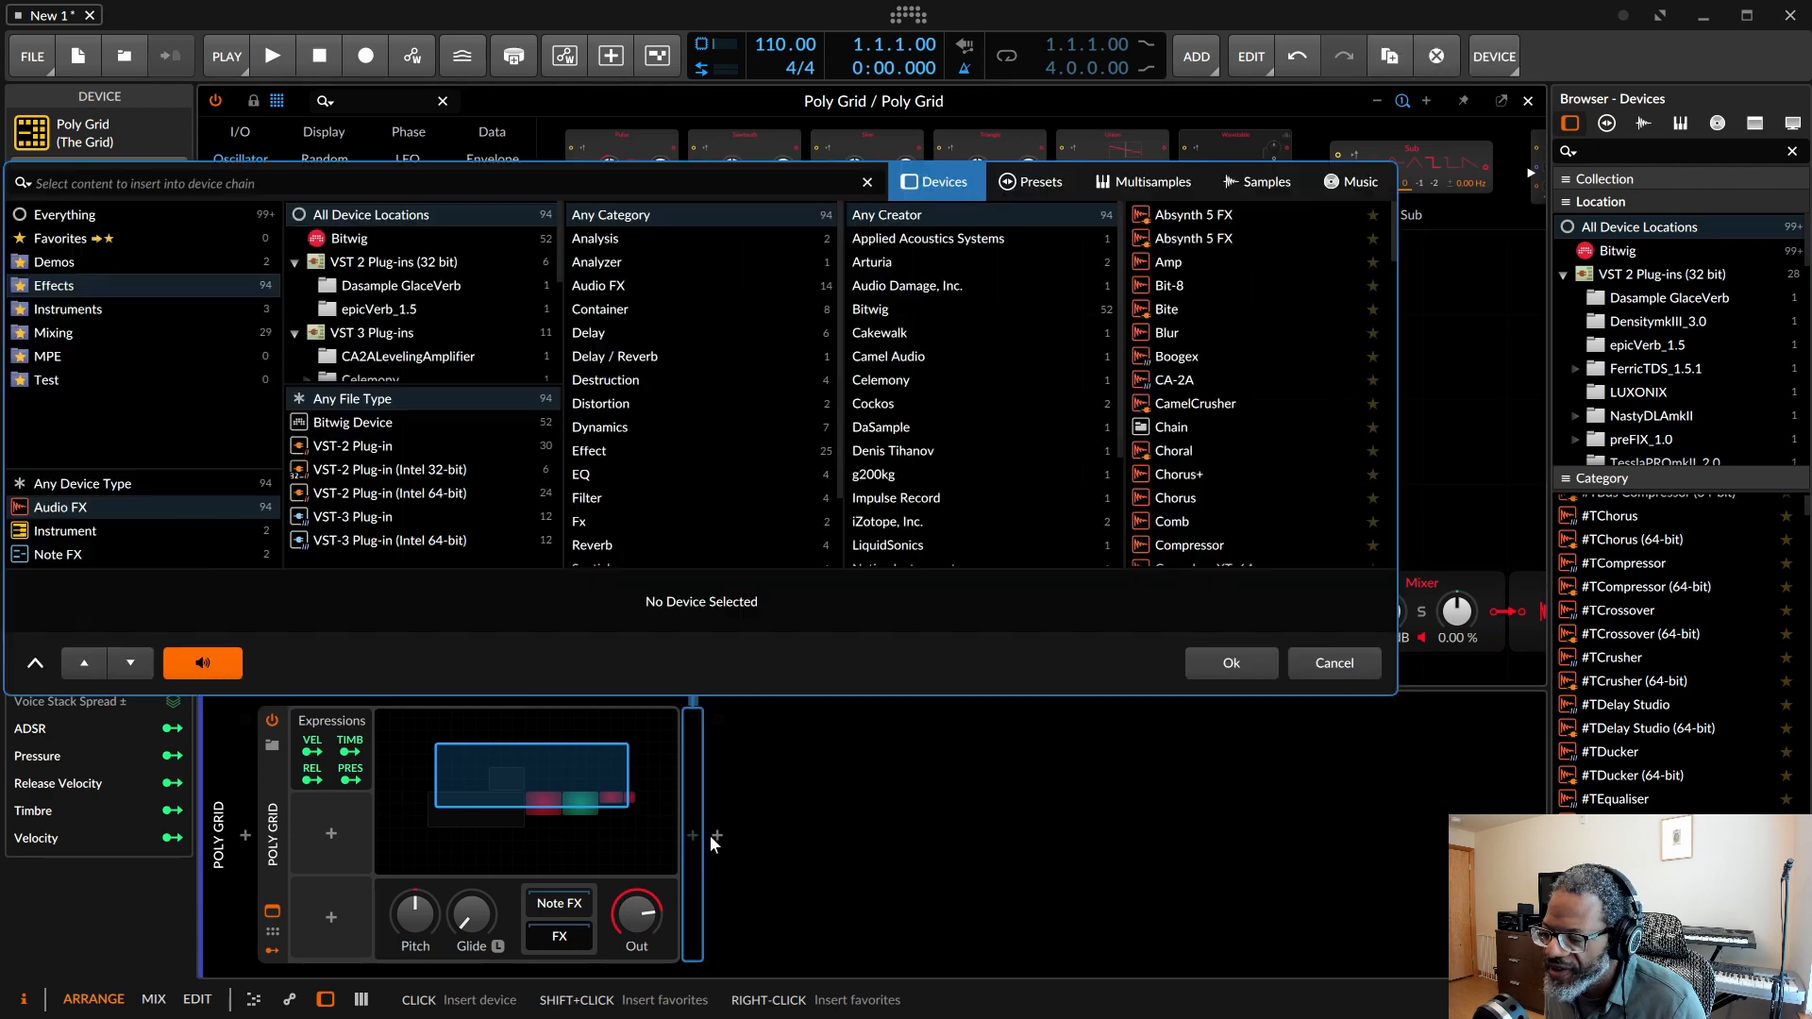
{"action": "left_click", "coordinate": [1190, 475]}
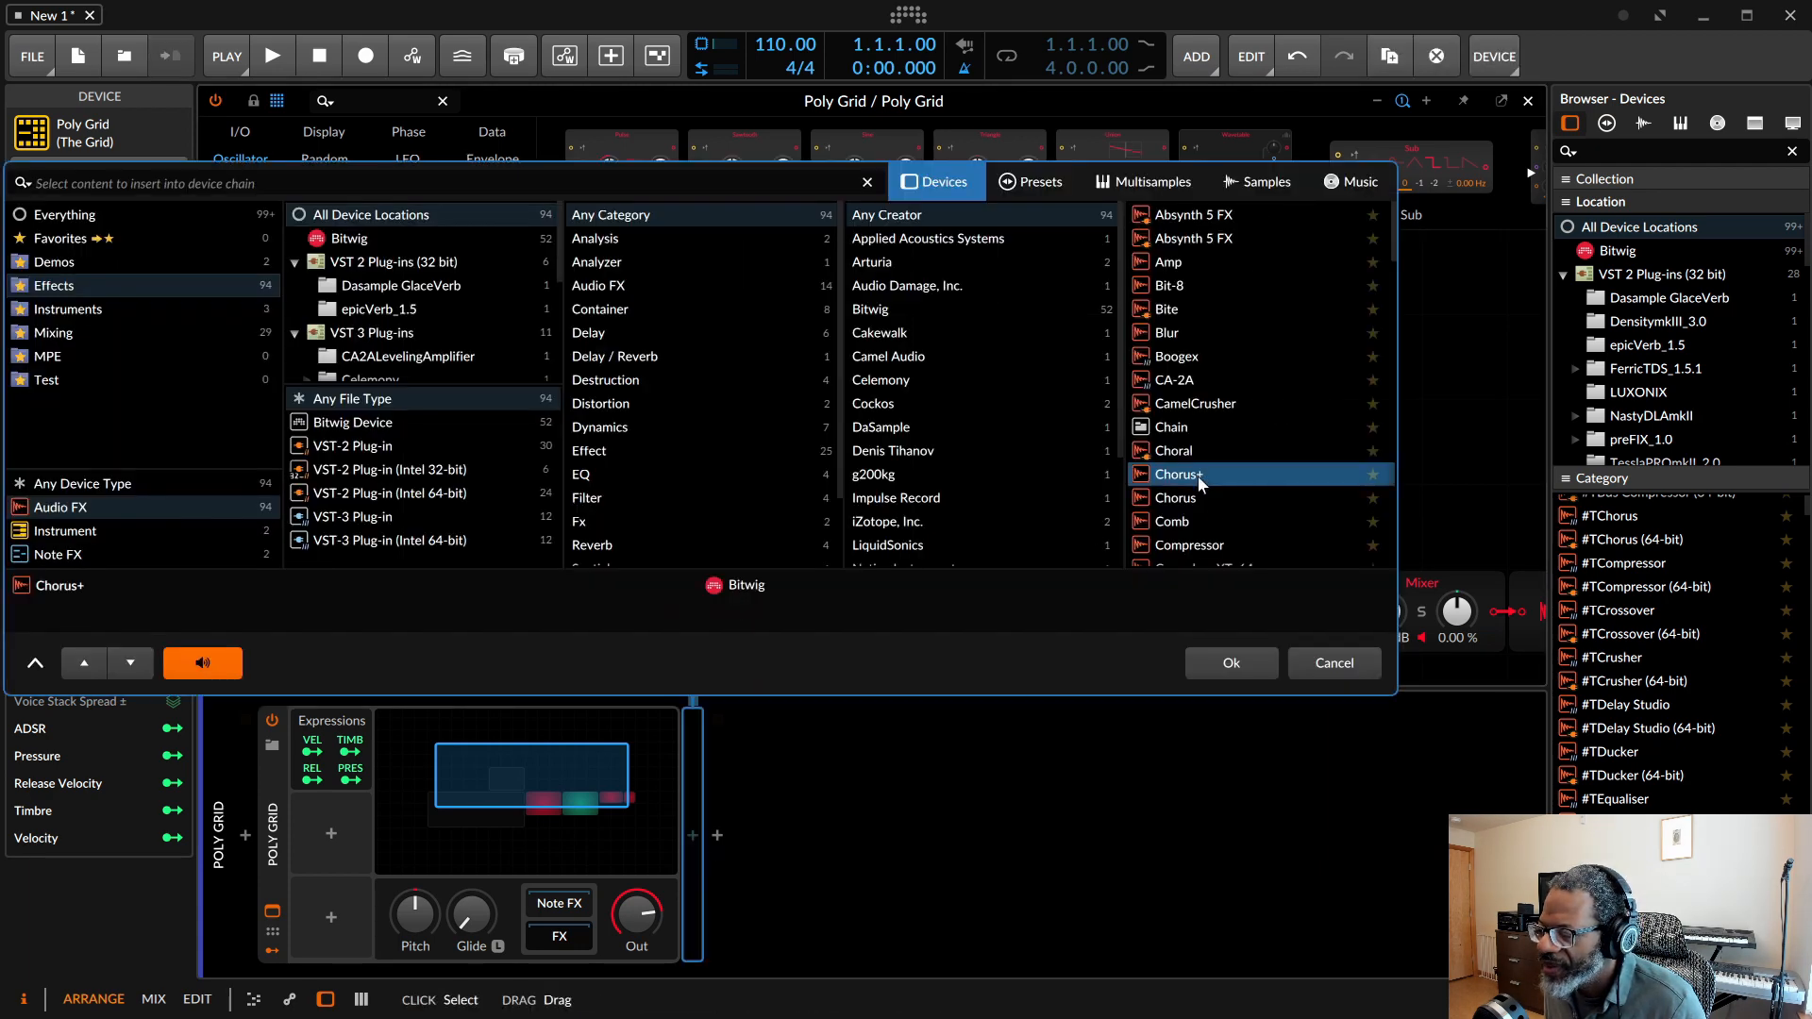
{"action": "left_click", "coordinate": [1232, 664]}
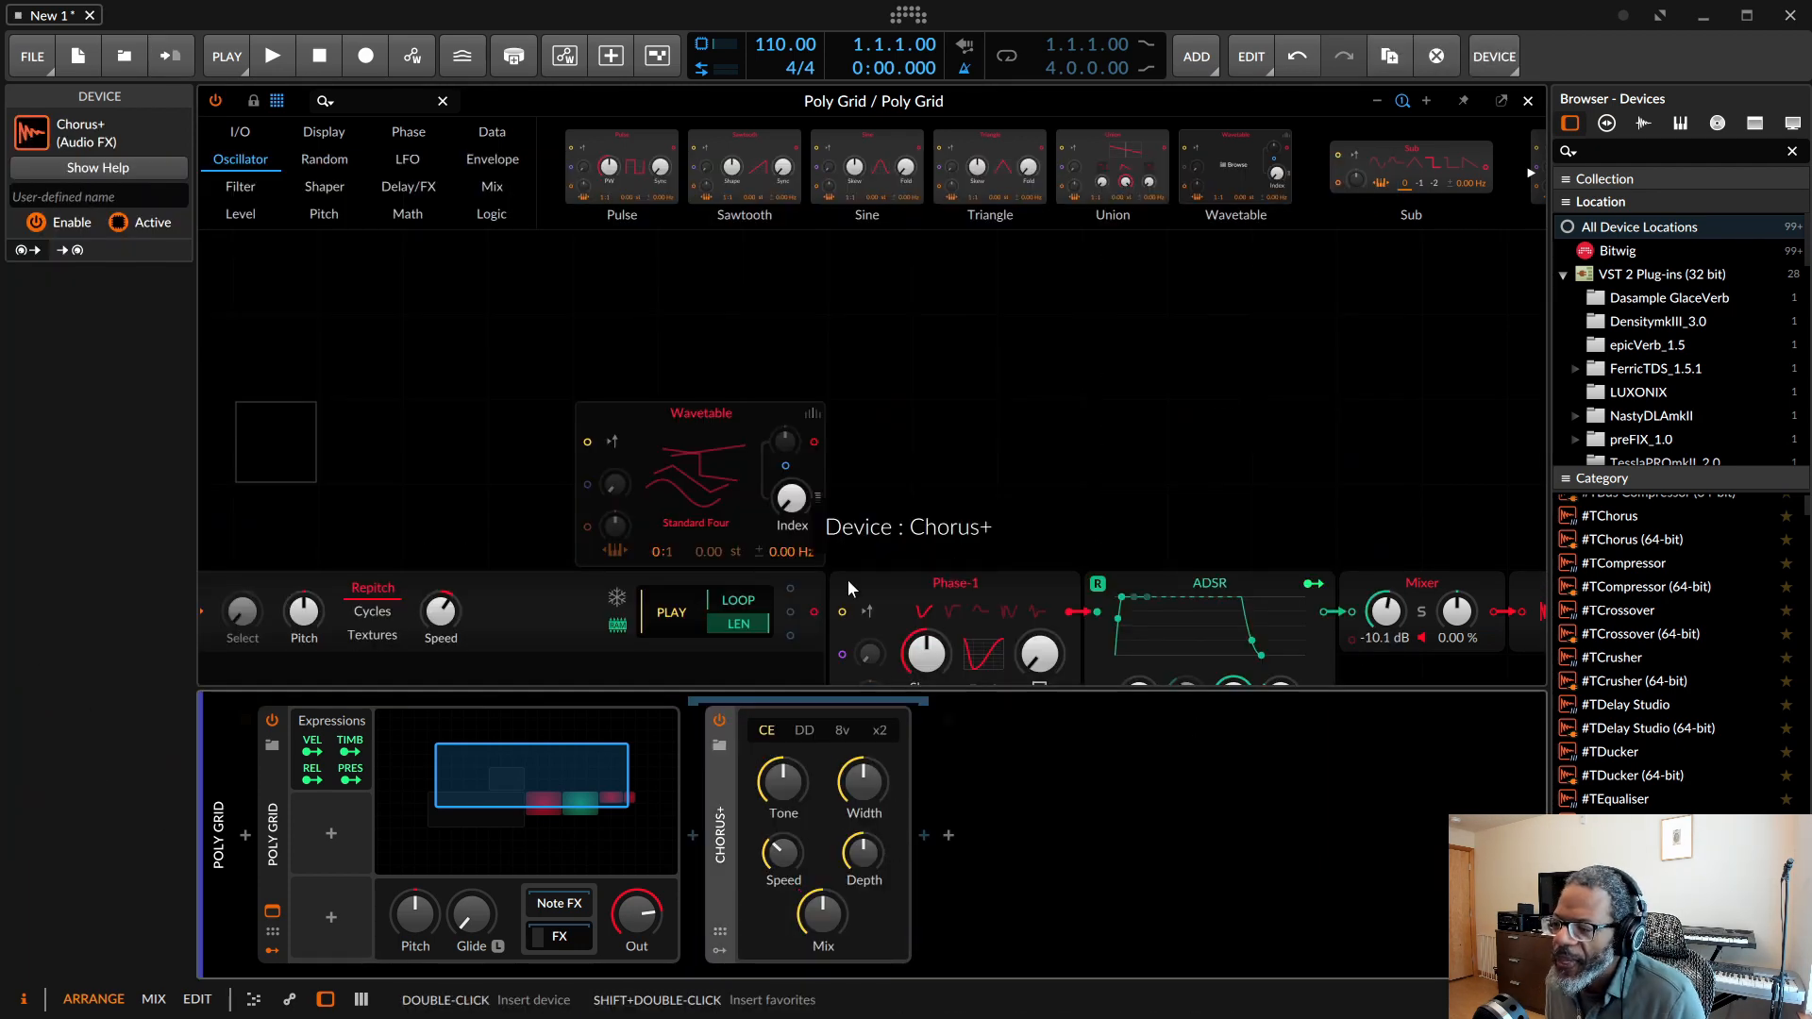
{"action": "scroll", "coordinate": [404, 473], "scroll_direction": "down", "scroll_amount": 3}
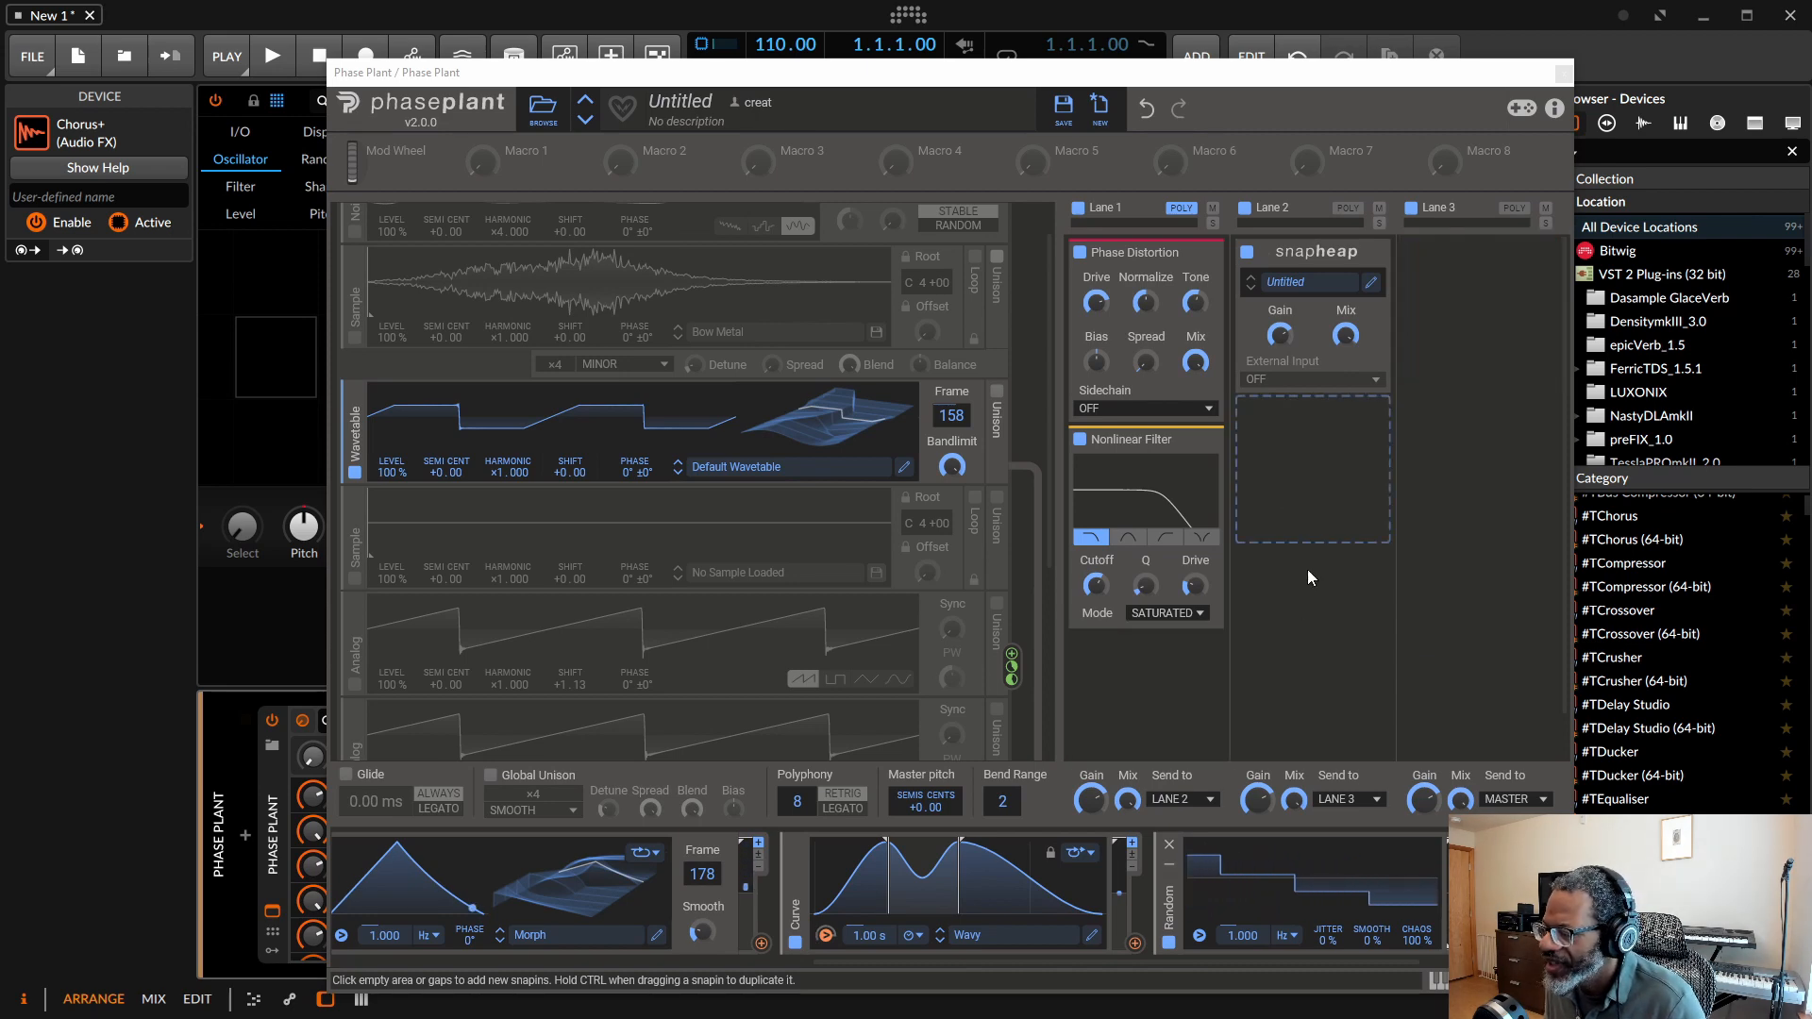
{"action": "scroll", "coordinate": [1442, 570], "scroll_direction": "down", "scroll_amount": 1}
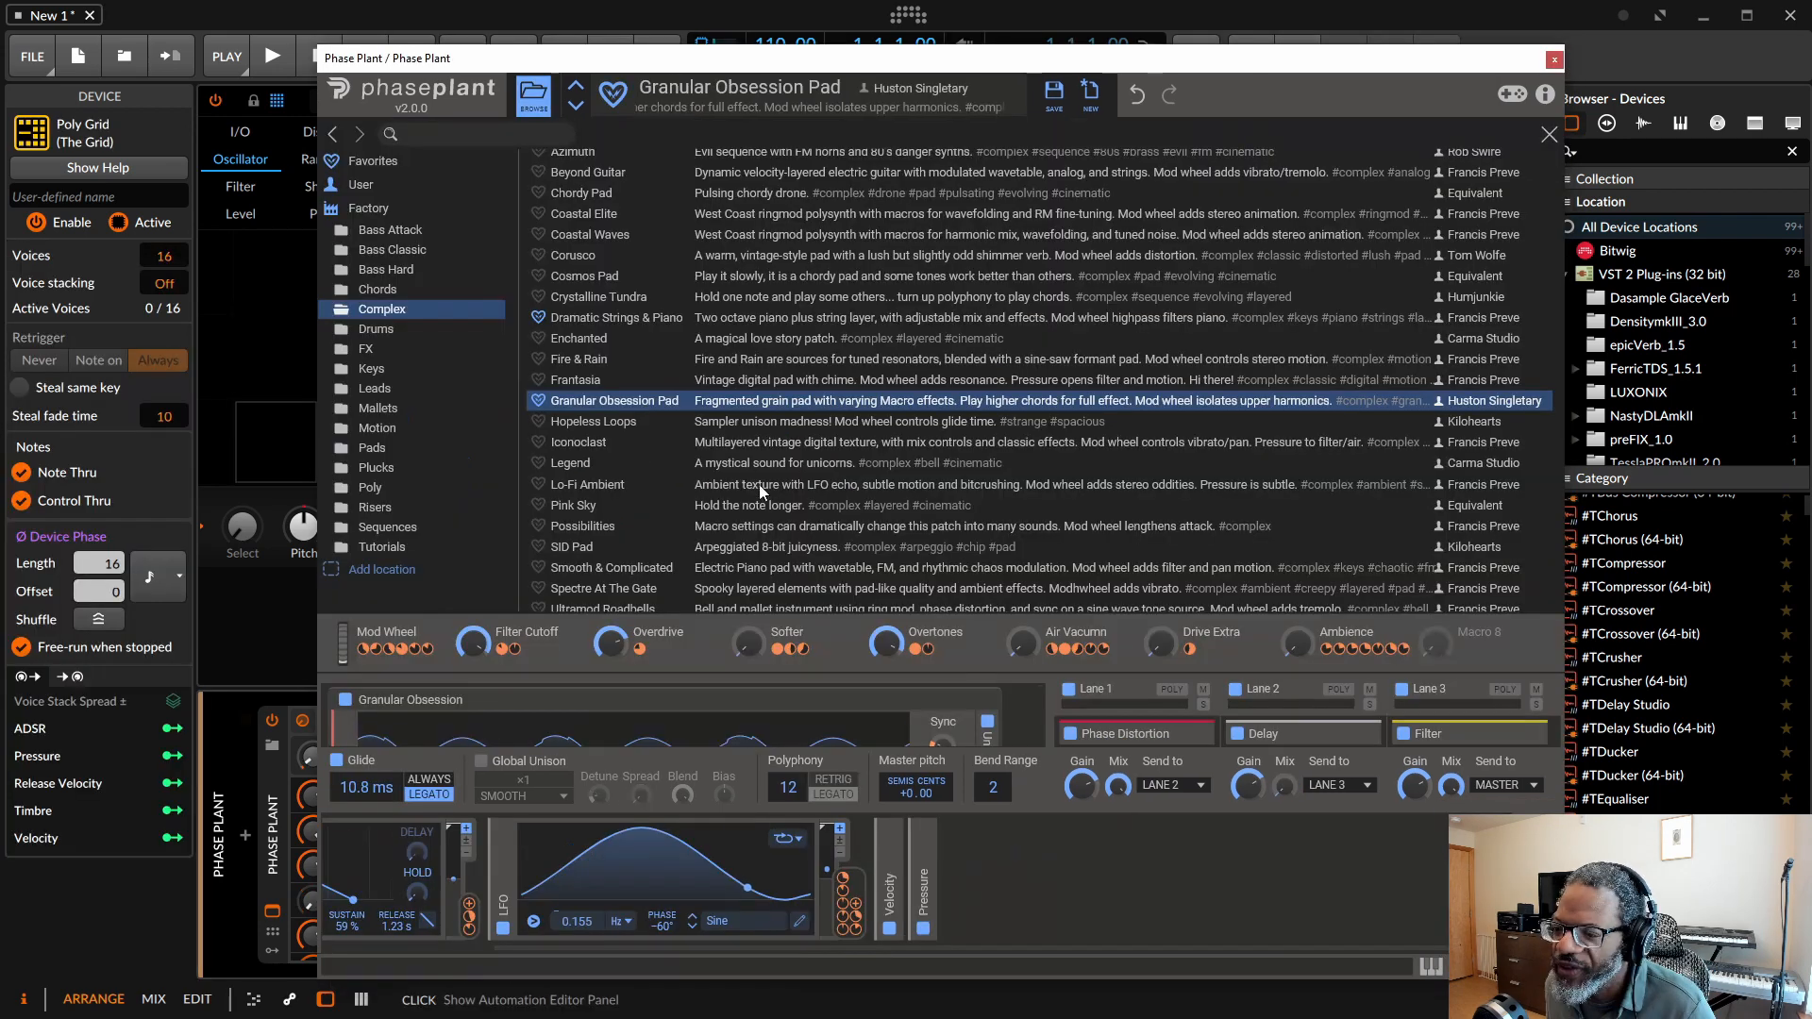
Audition factory presets, including Grains of Sand from the #vocal results and Granular Obsession Pad from the Complex category.
{"action": "left_click", "coordinate": [423, 507]}
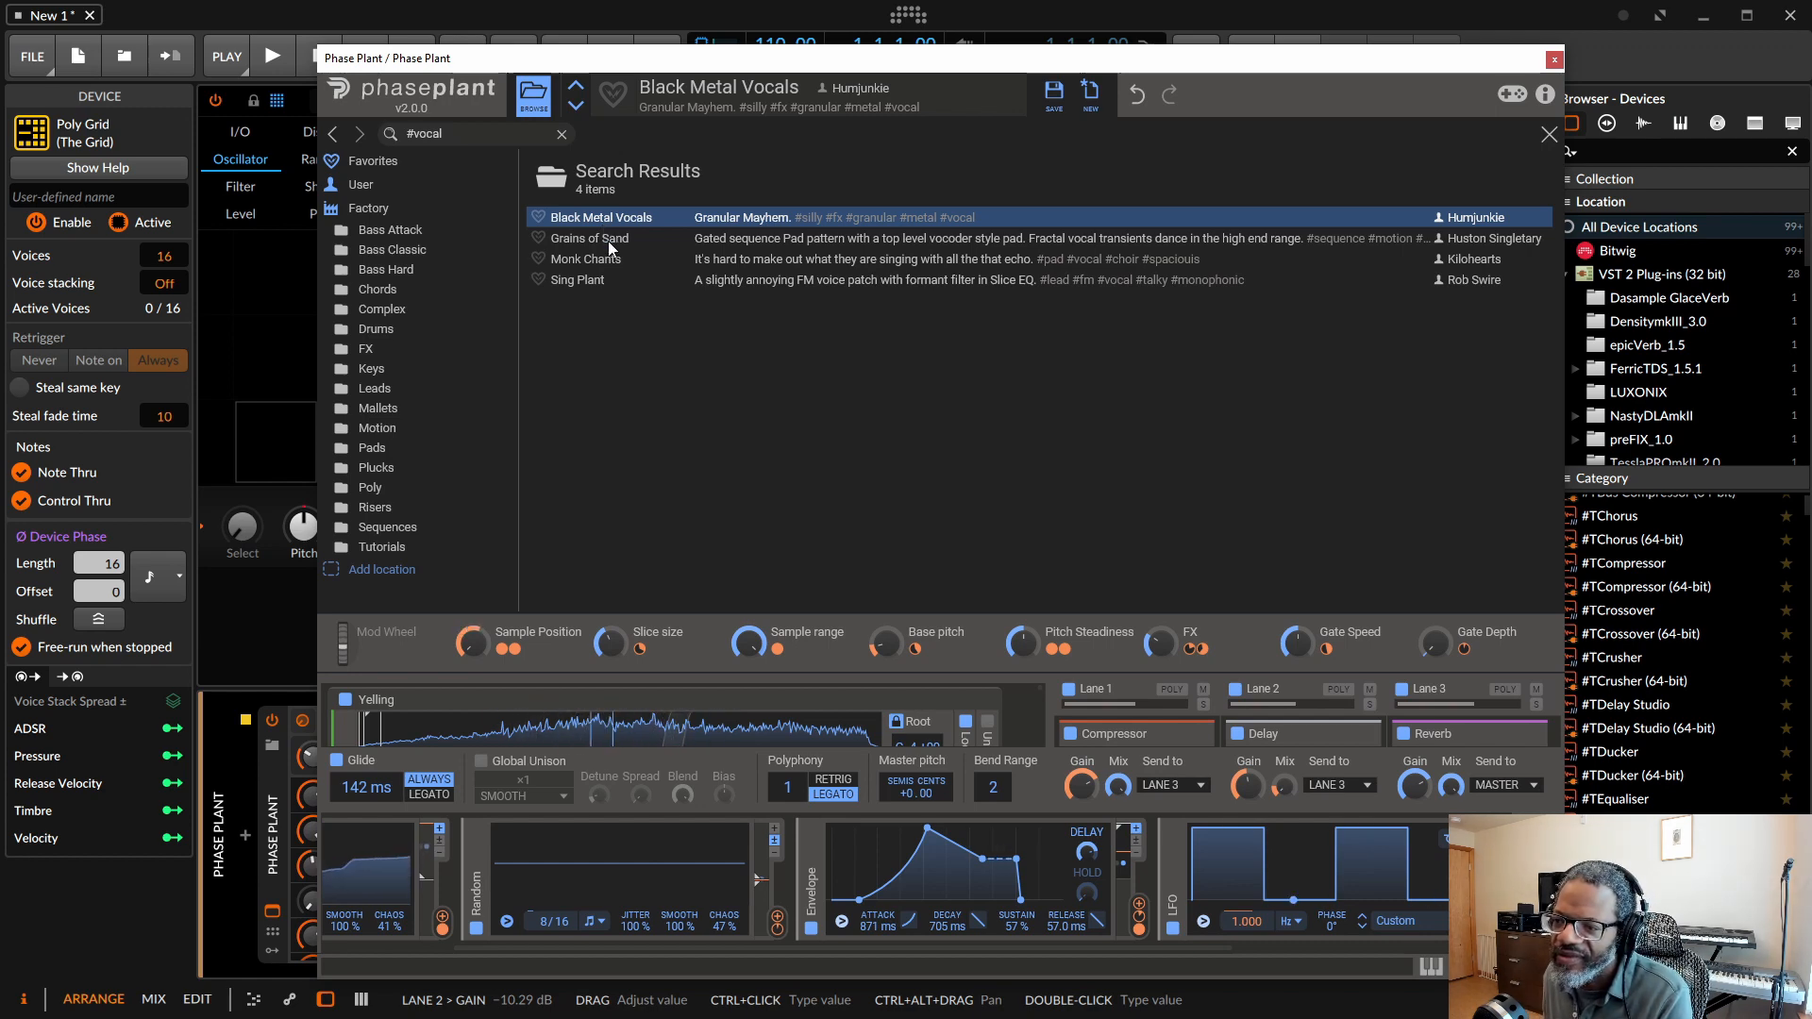
{"action": "left_click", "coordinate": [609, 244]}
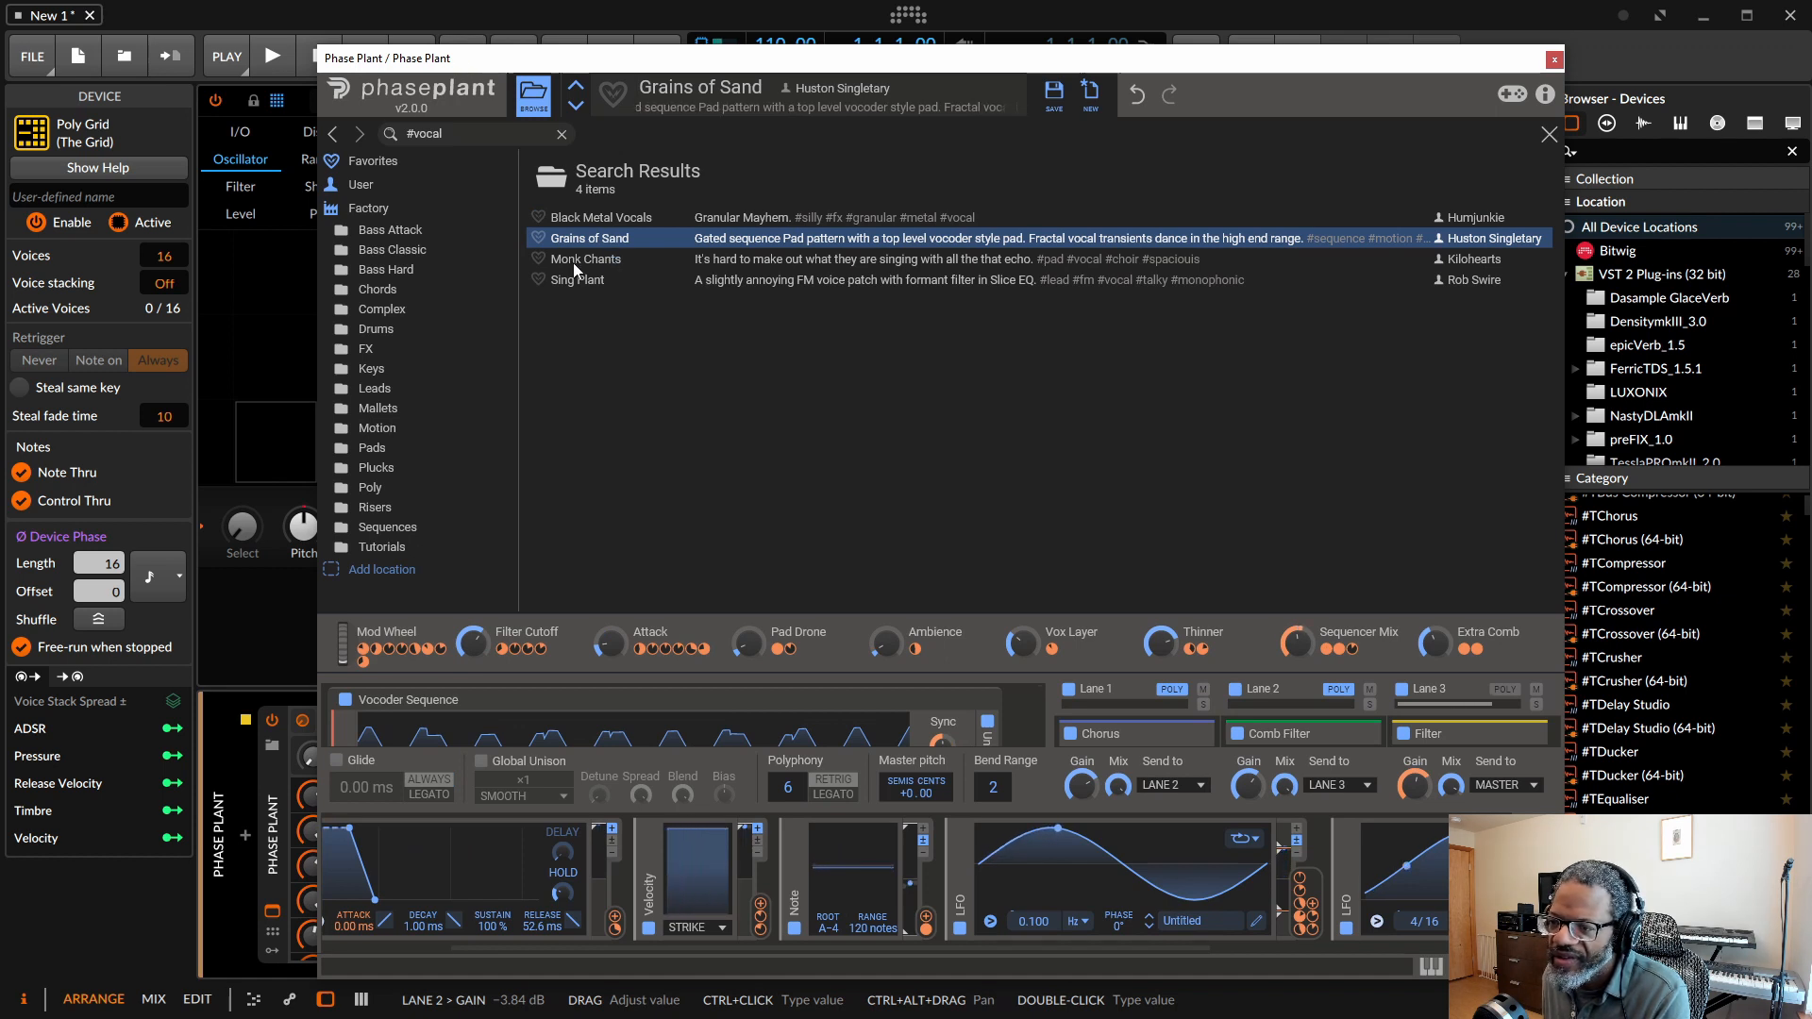
{"action": "left_click", "coordinate": [398, 309]}
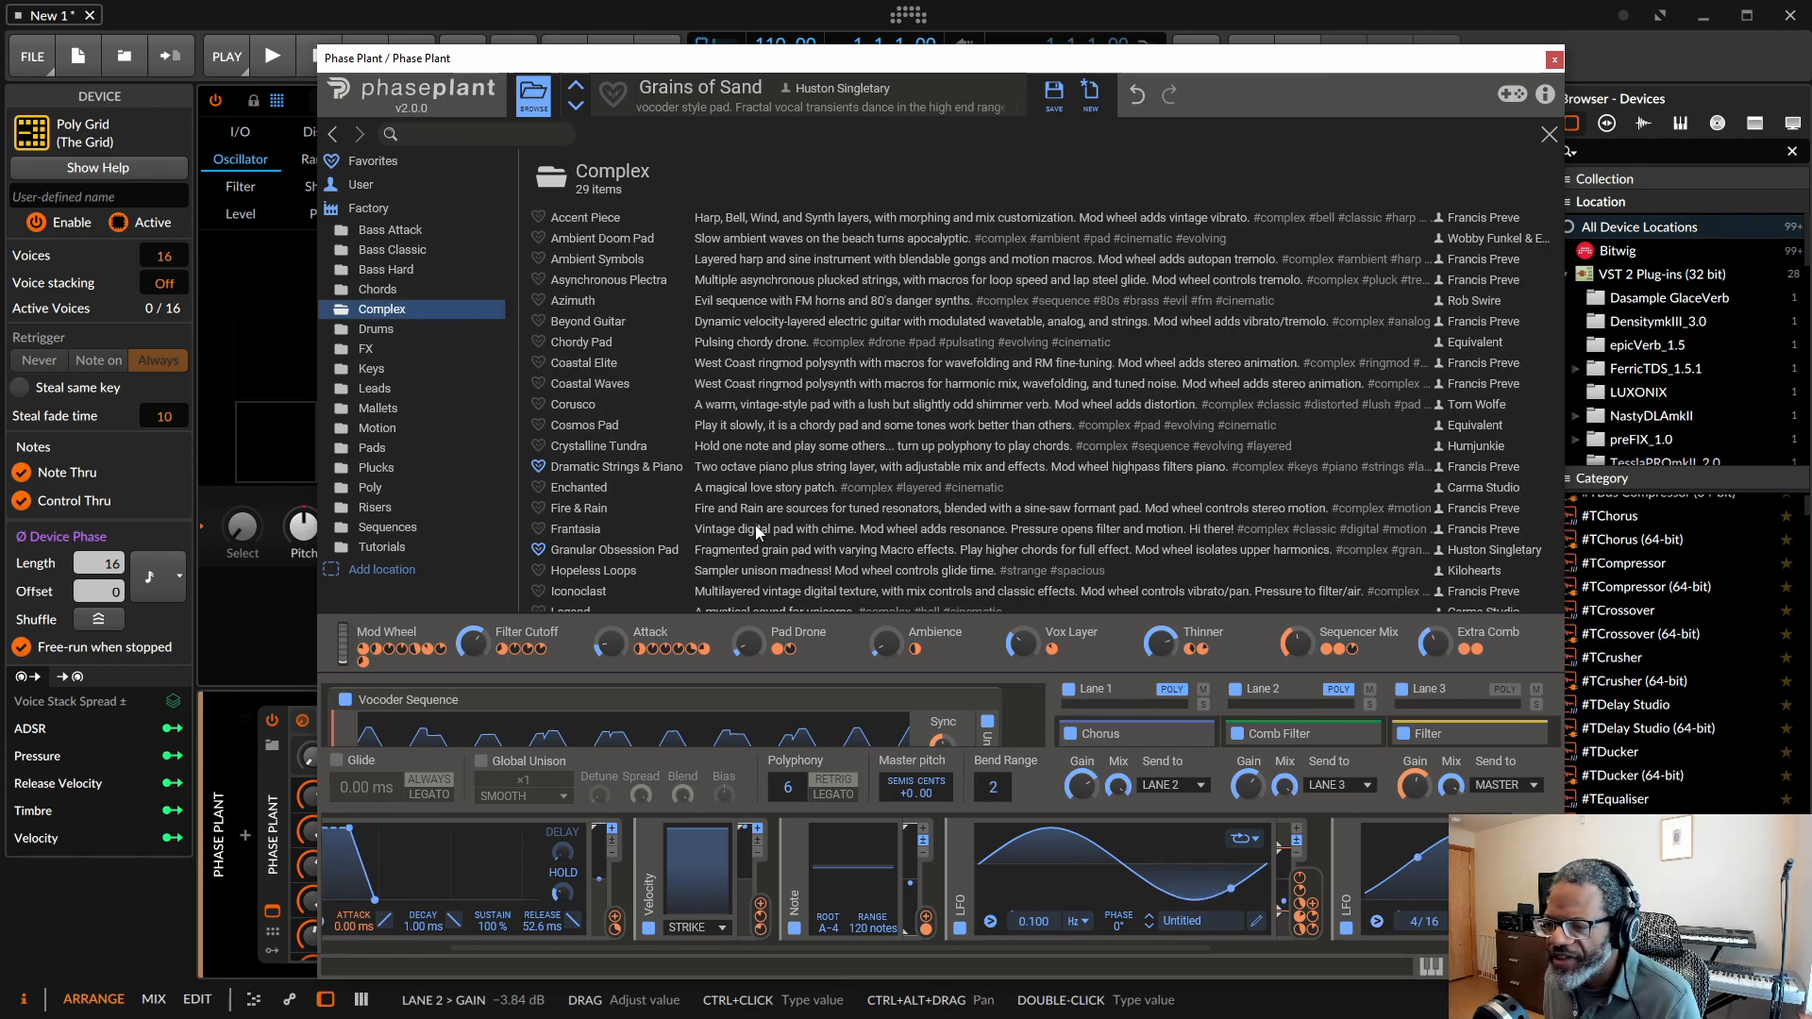
{"action": "left_click", "coordinate": [752, 555]}
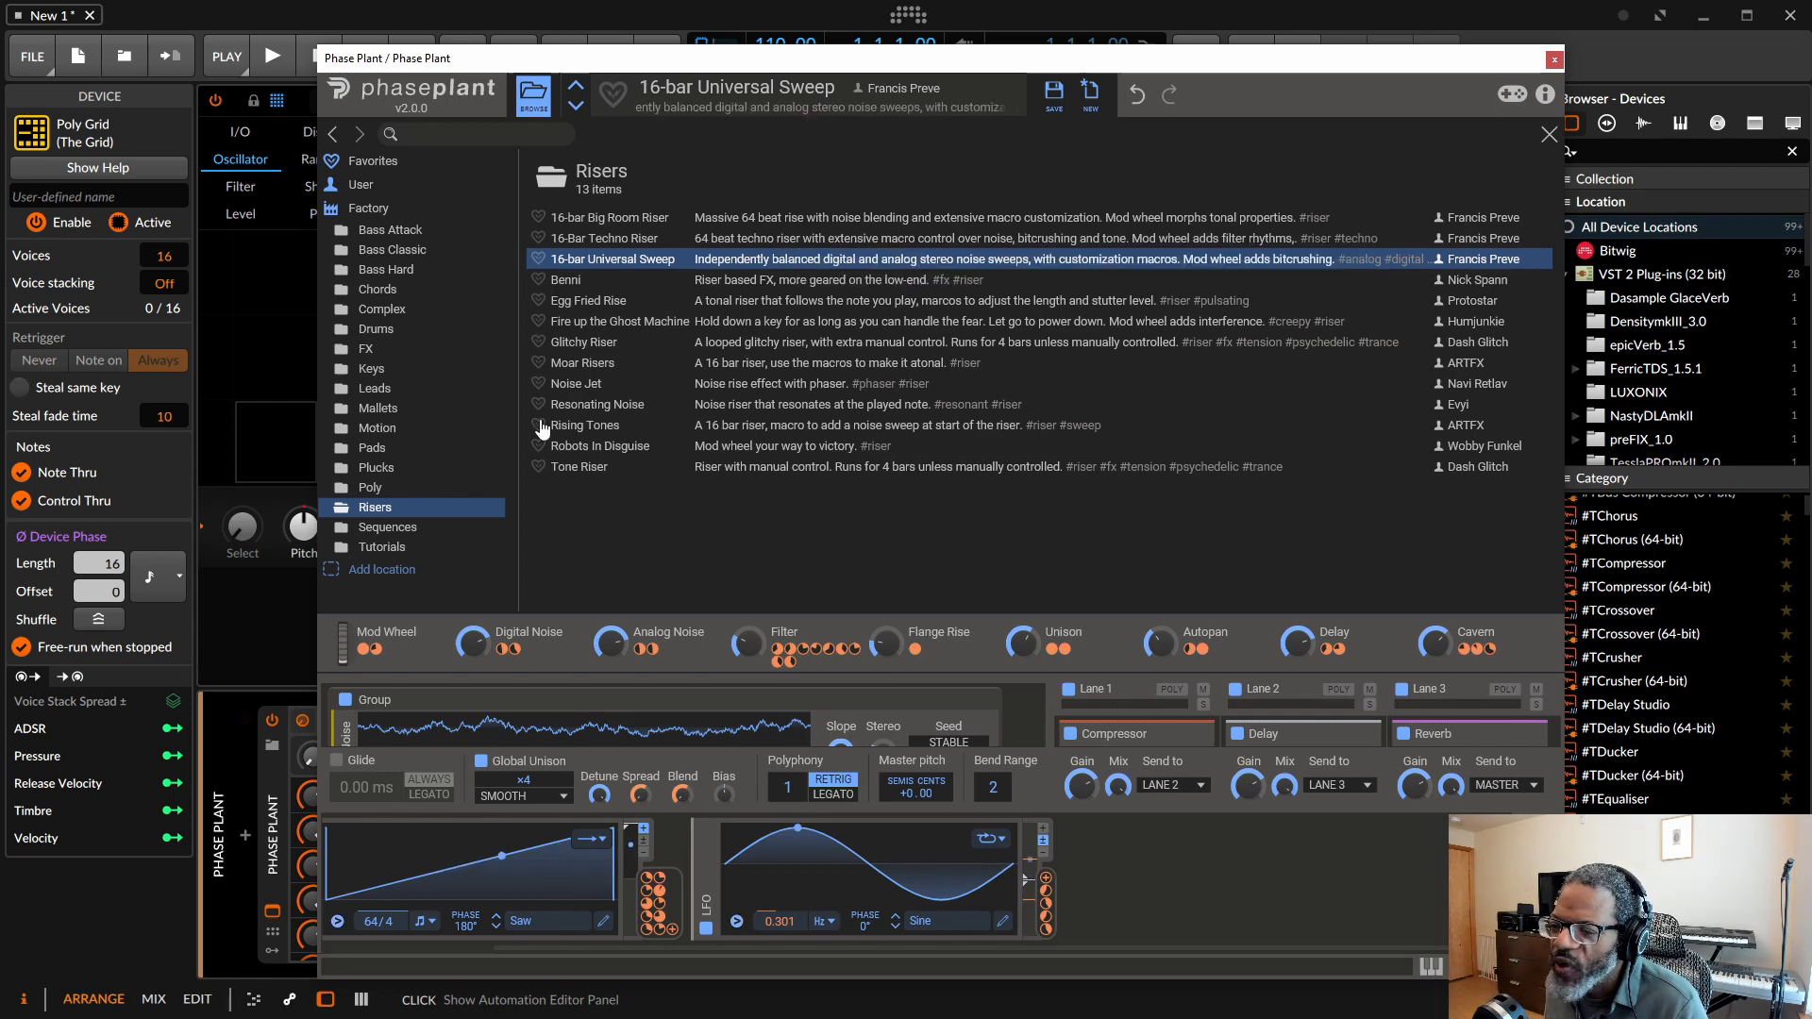
Load the Distorted Realm preset from the Plucks category and examine its effect lanes and the effects offered for Lane 1.
{"action": "left_click", "coordinate": [452, 463]}
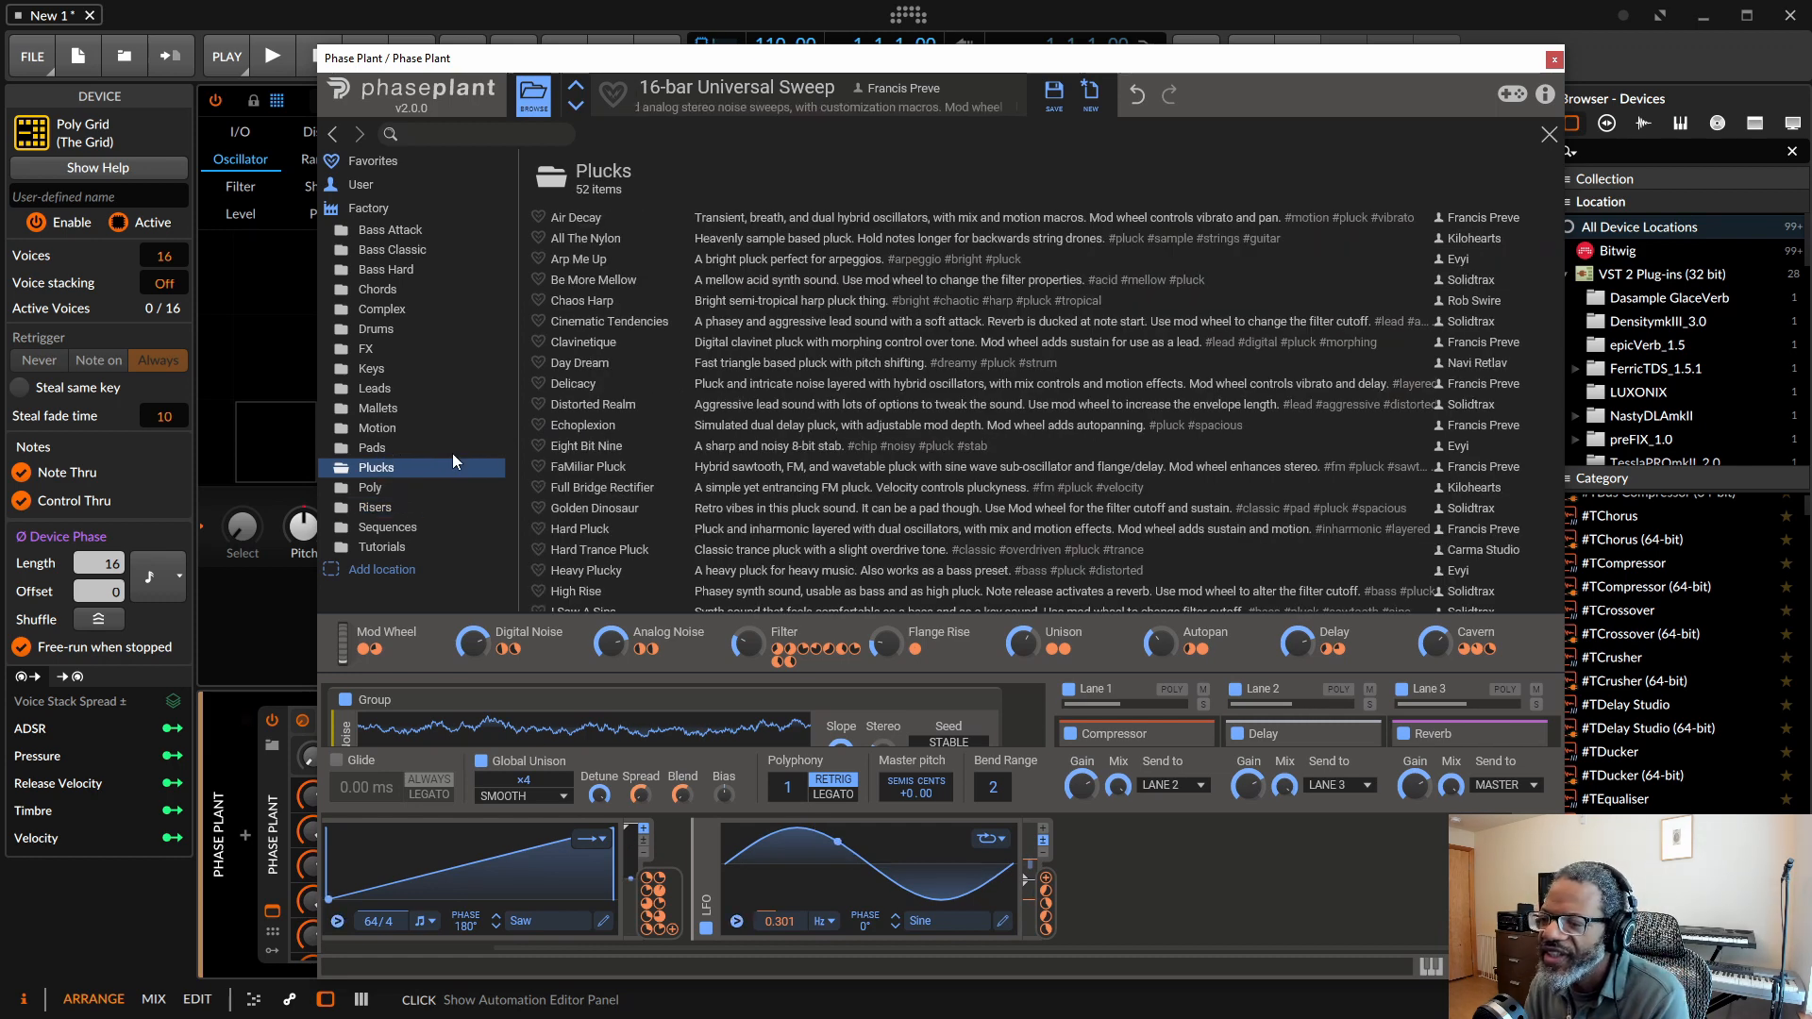
{"action": "left_click", "coordinate": [813, 404]}
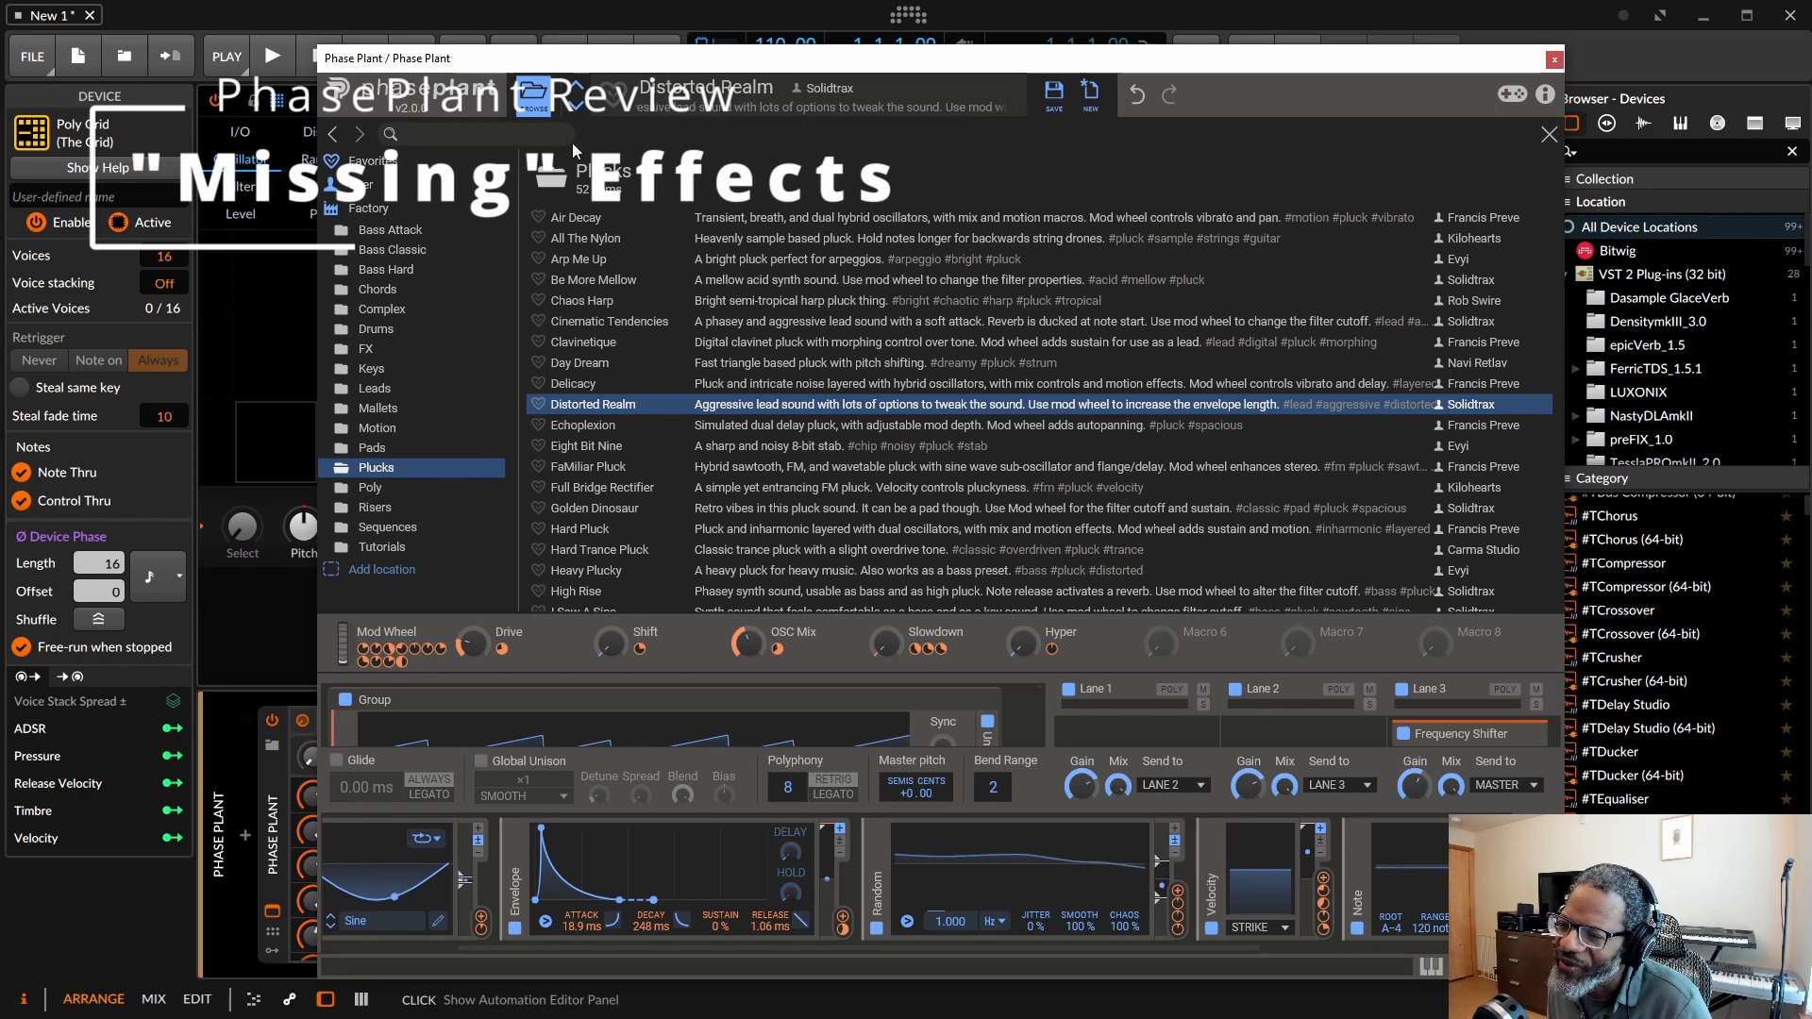
{"action": "left_click", "coordinate": [534, 111]}
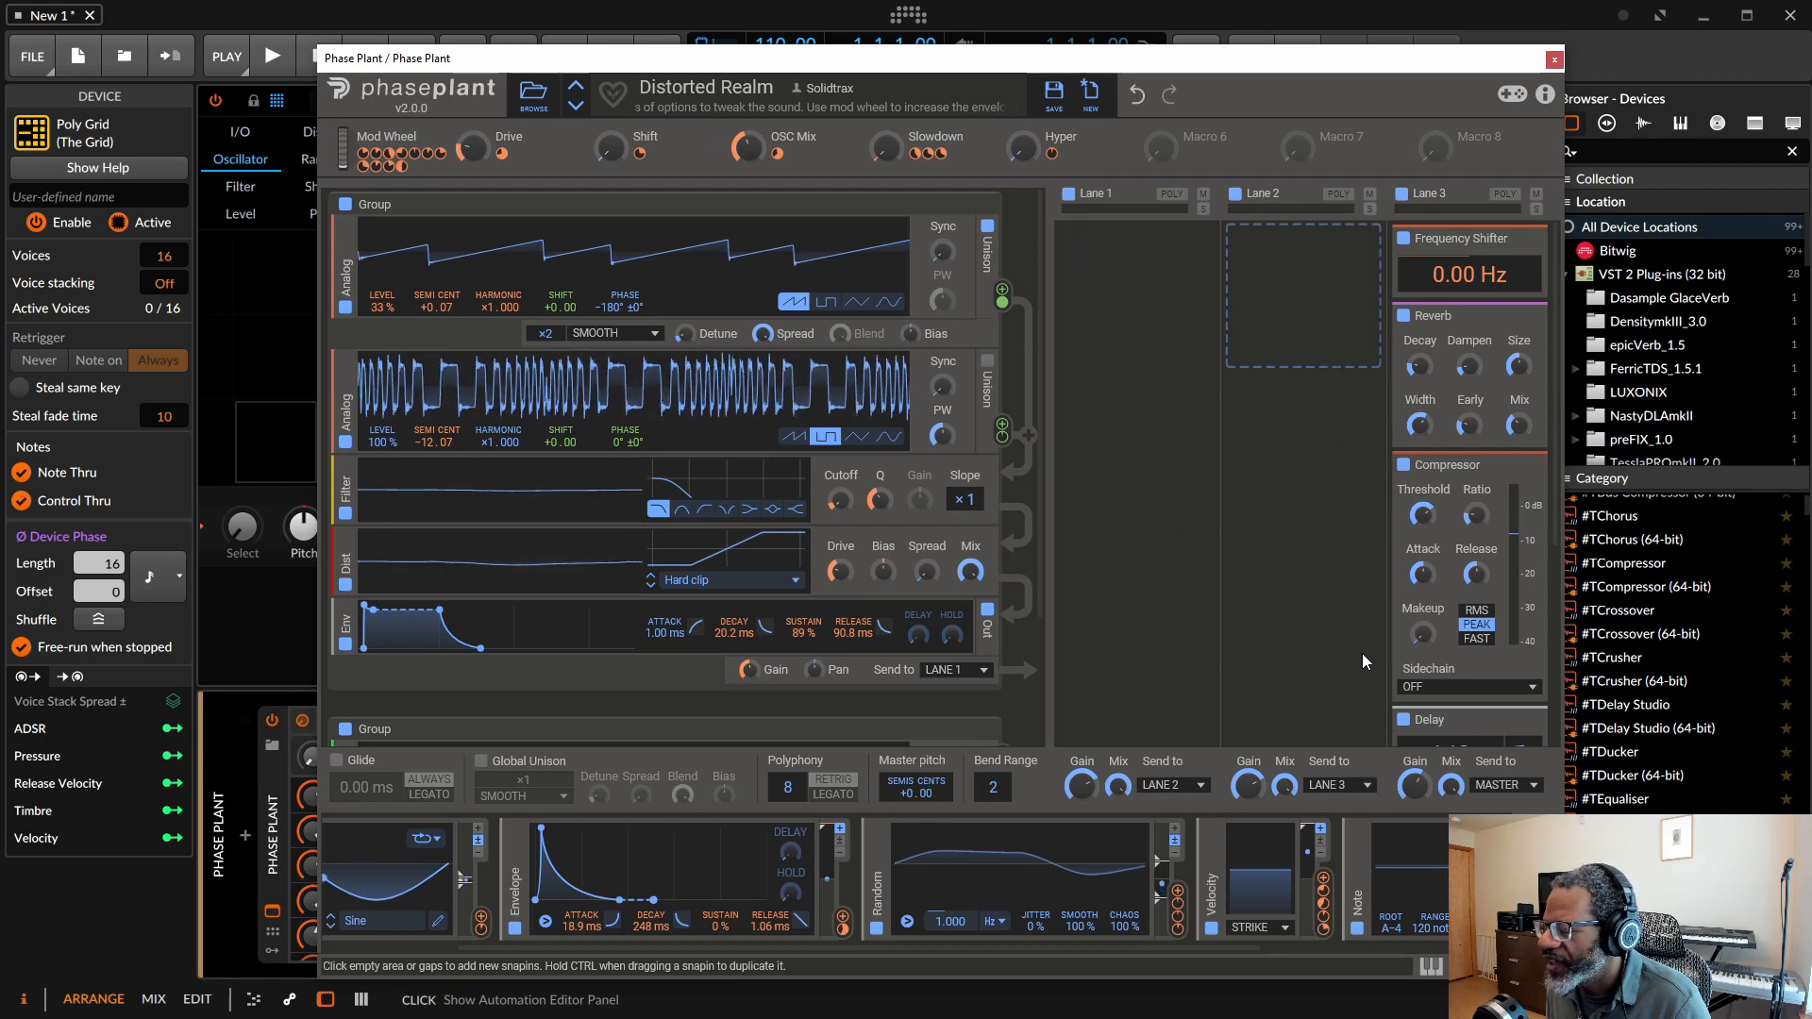
{"action": "scroll", "coordinate": [1361, 653], "scroll_direction": "down", "scroll_amount": 3}
{"action": "scroll", "coordinate": [1364, 628], "scroll_direction": "up", "scroll_amount": 3}
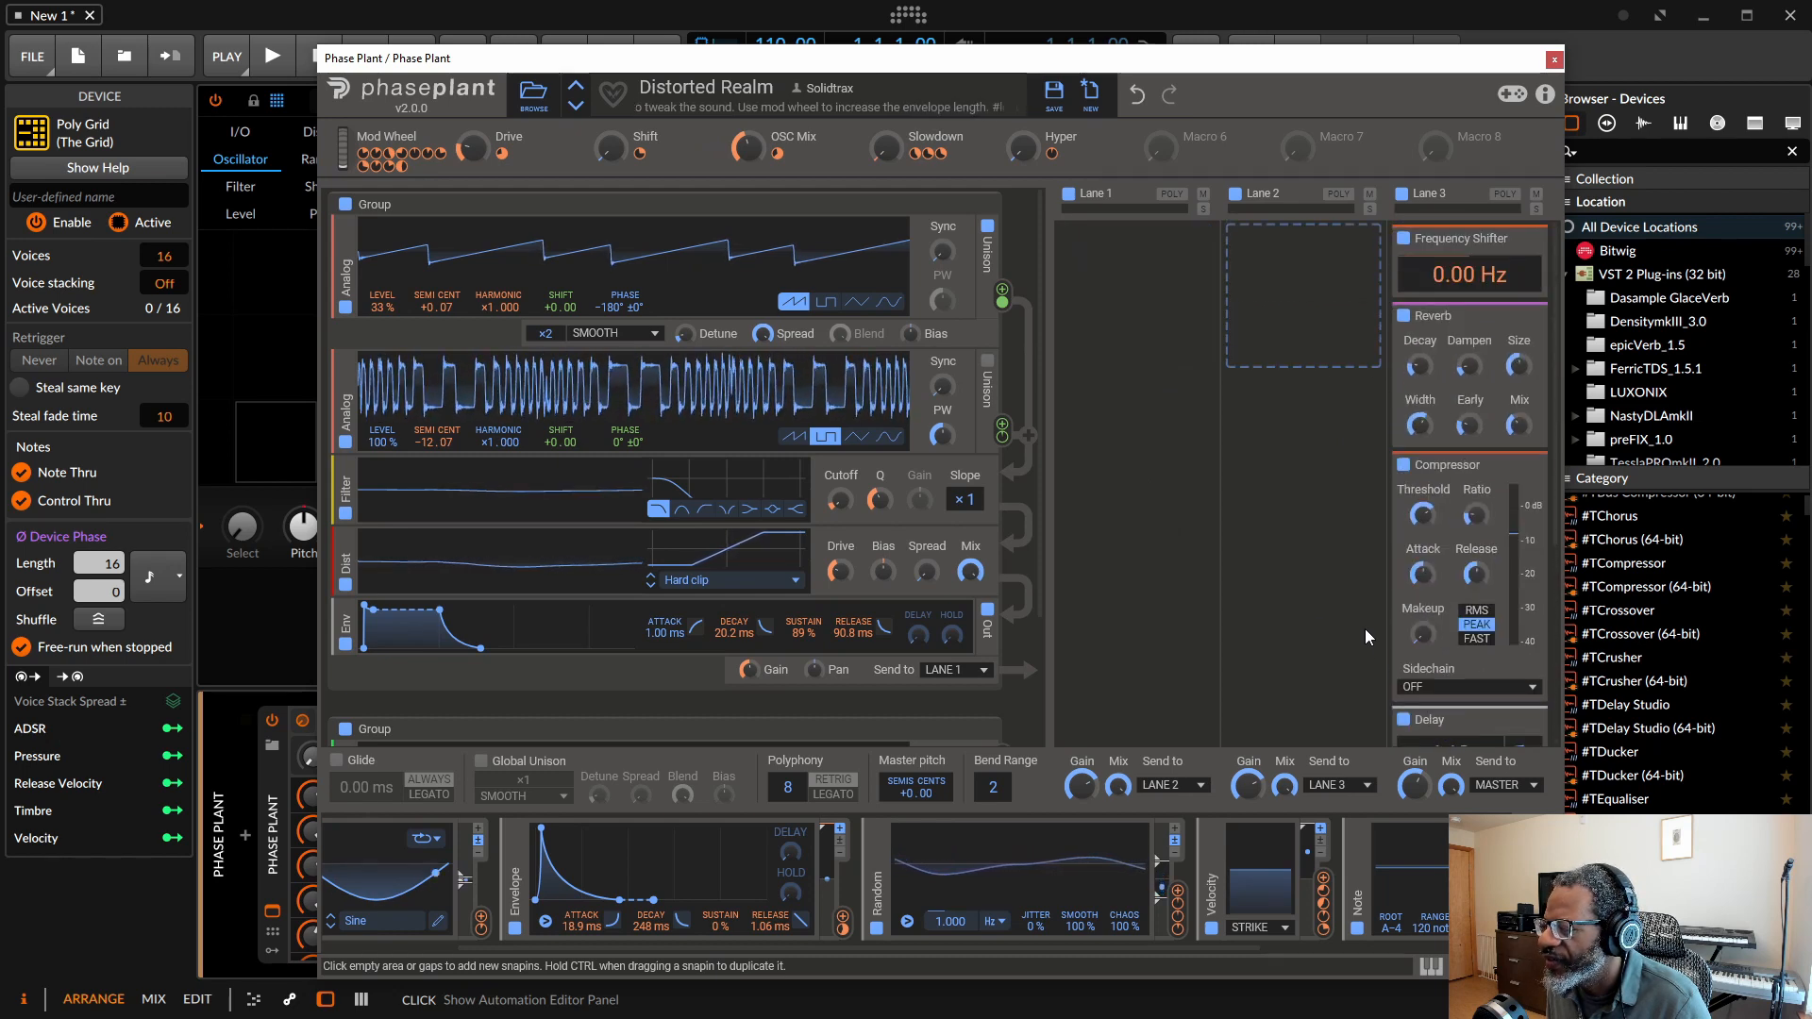
{"action": "left_click", "coordinate": [1167, 387]}
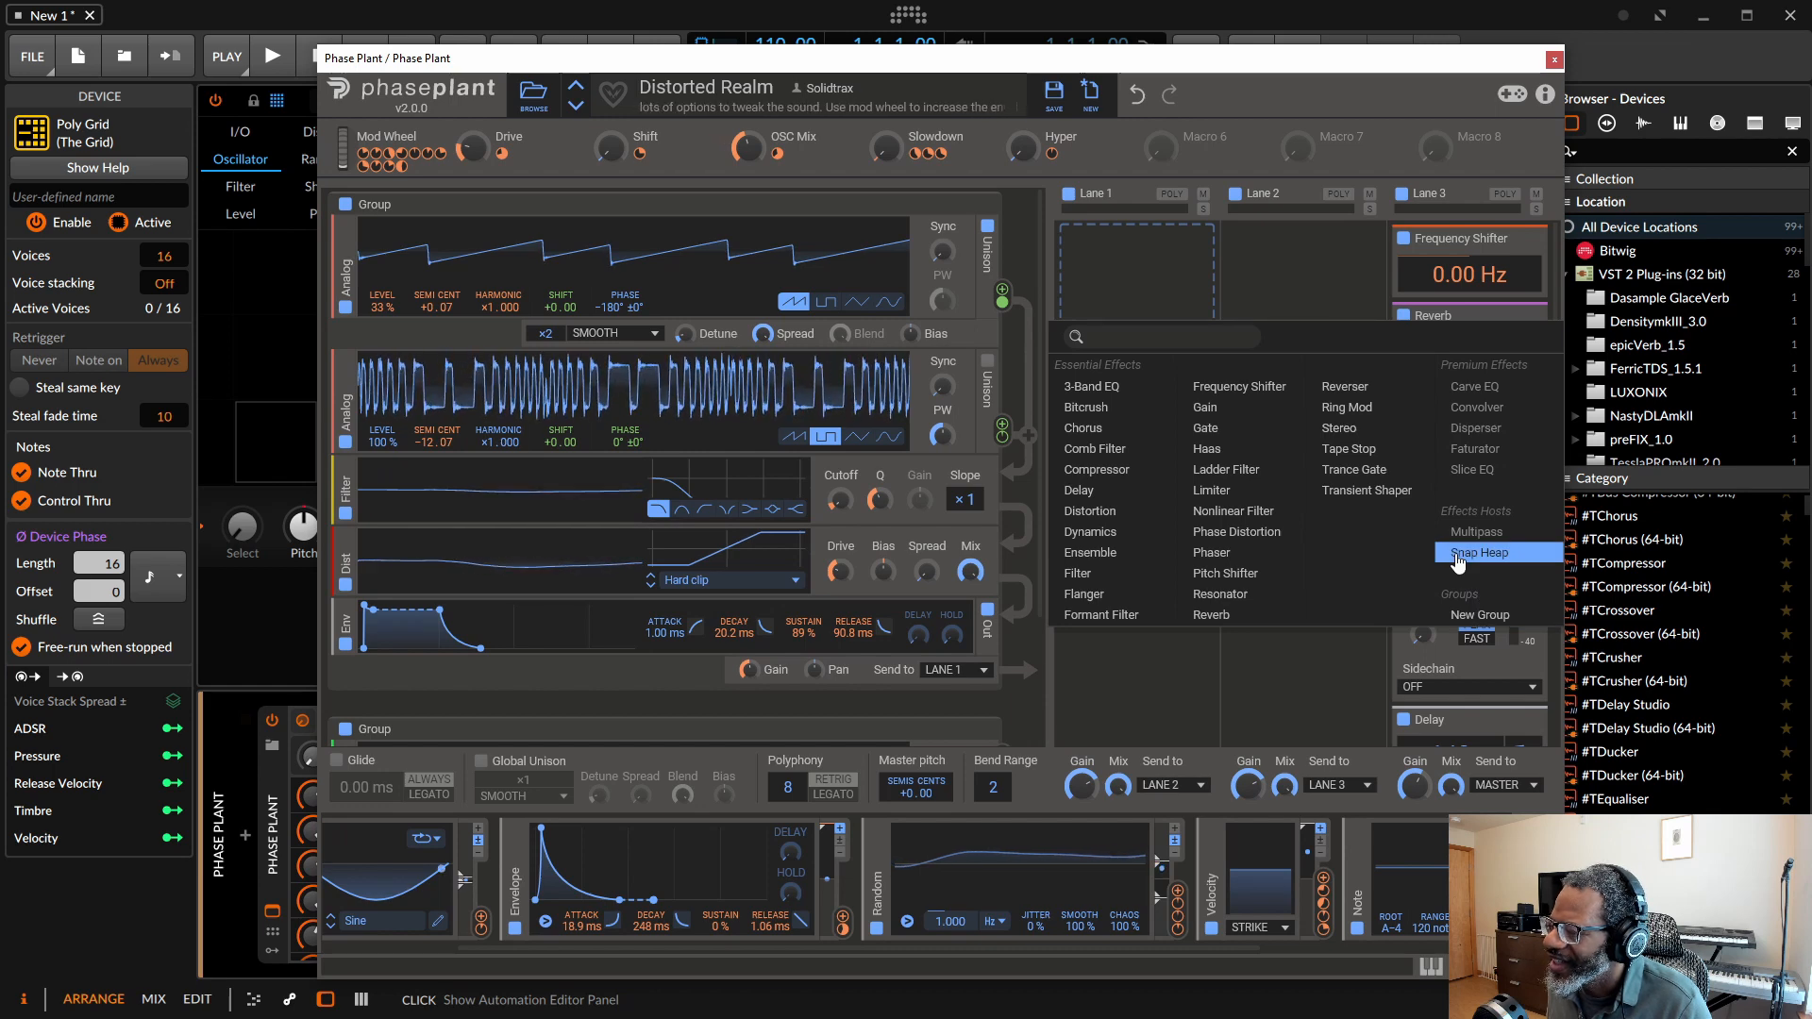
{"action": "left_click", "coordinate": [1288, 672]}
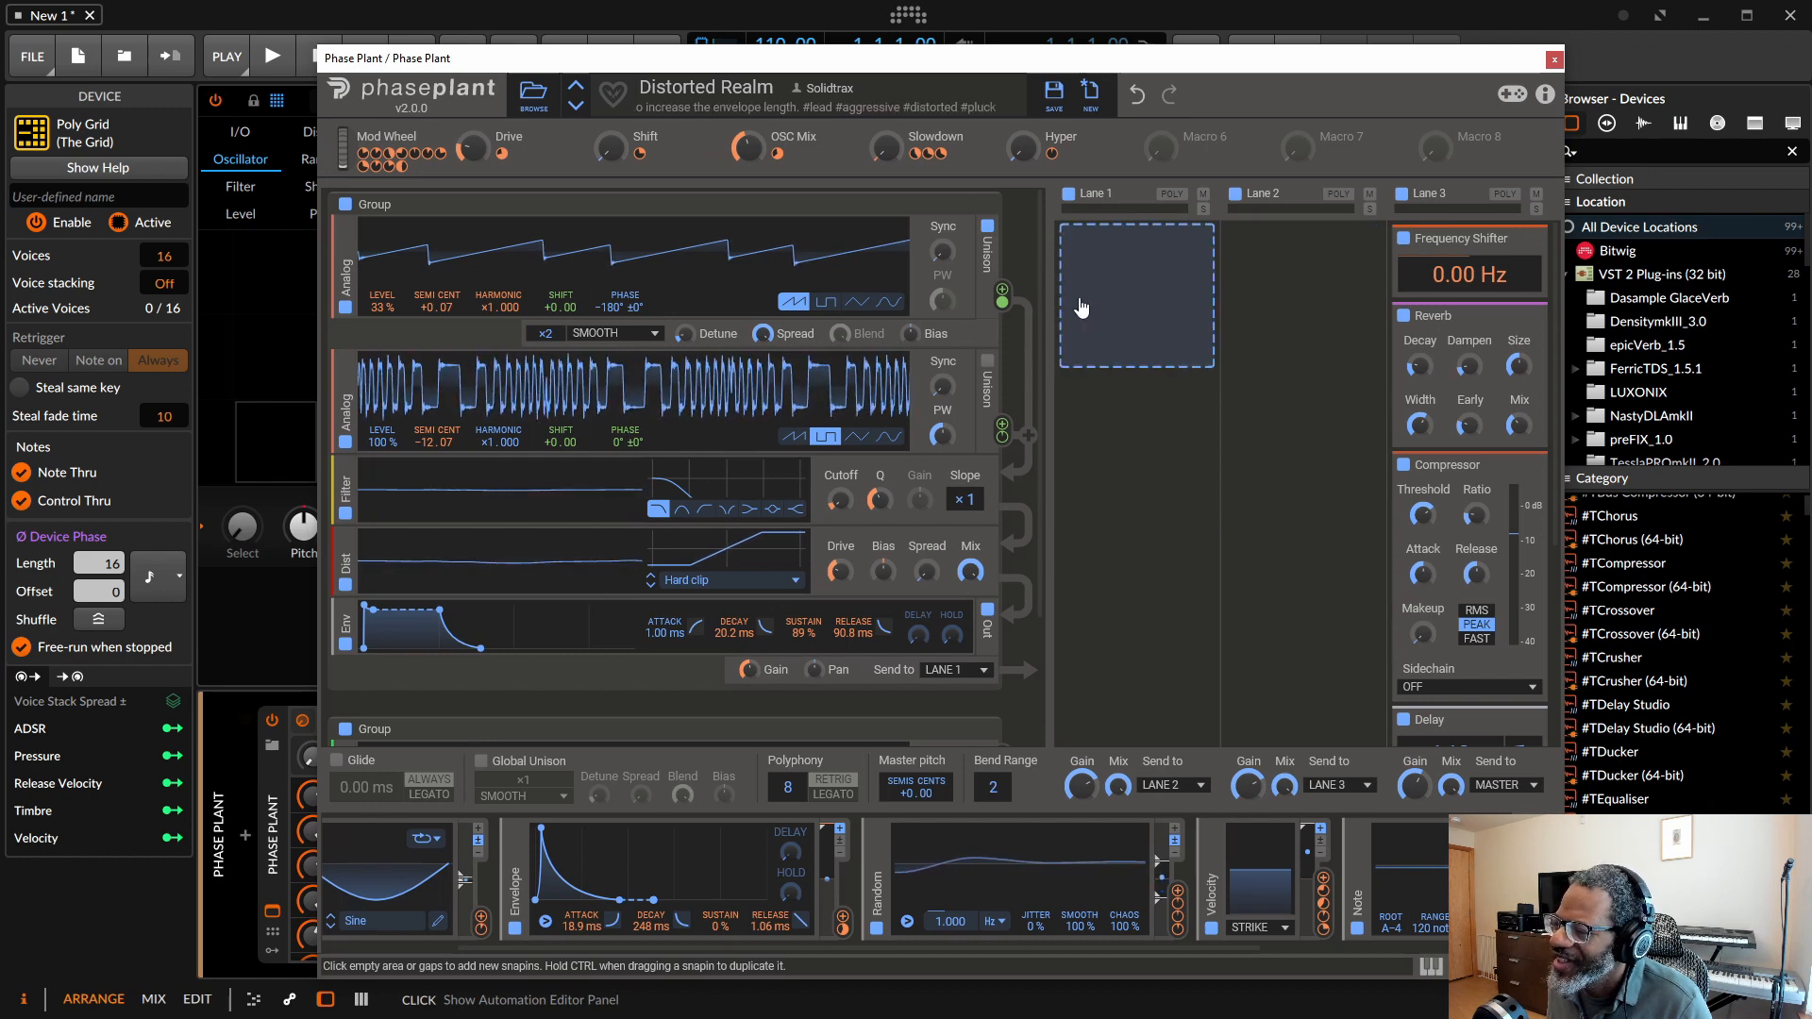
Load the FaMiliar Pluck preset to view its generators and effect lanes, and replace it with the Full Bridge Rectifier preset.
{"action": "left_click", "coordinate": [533, 95]}
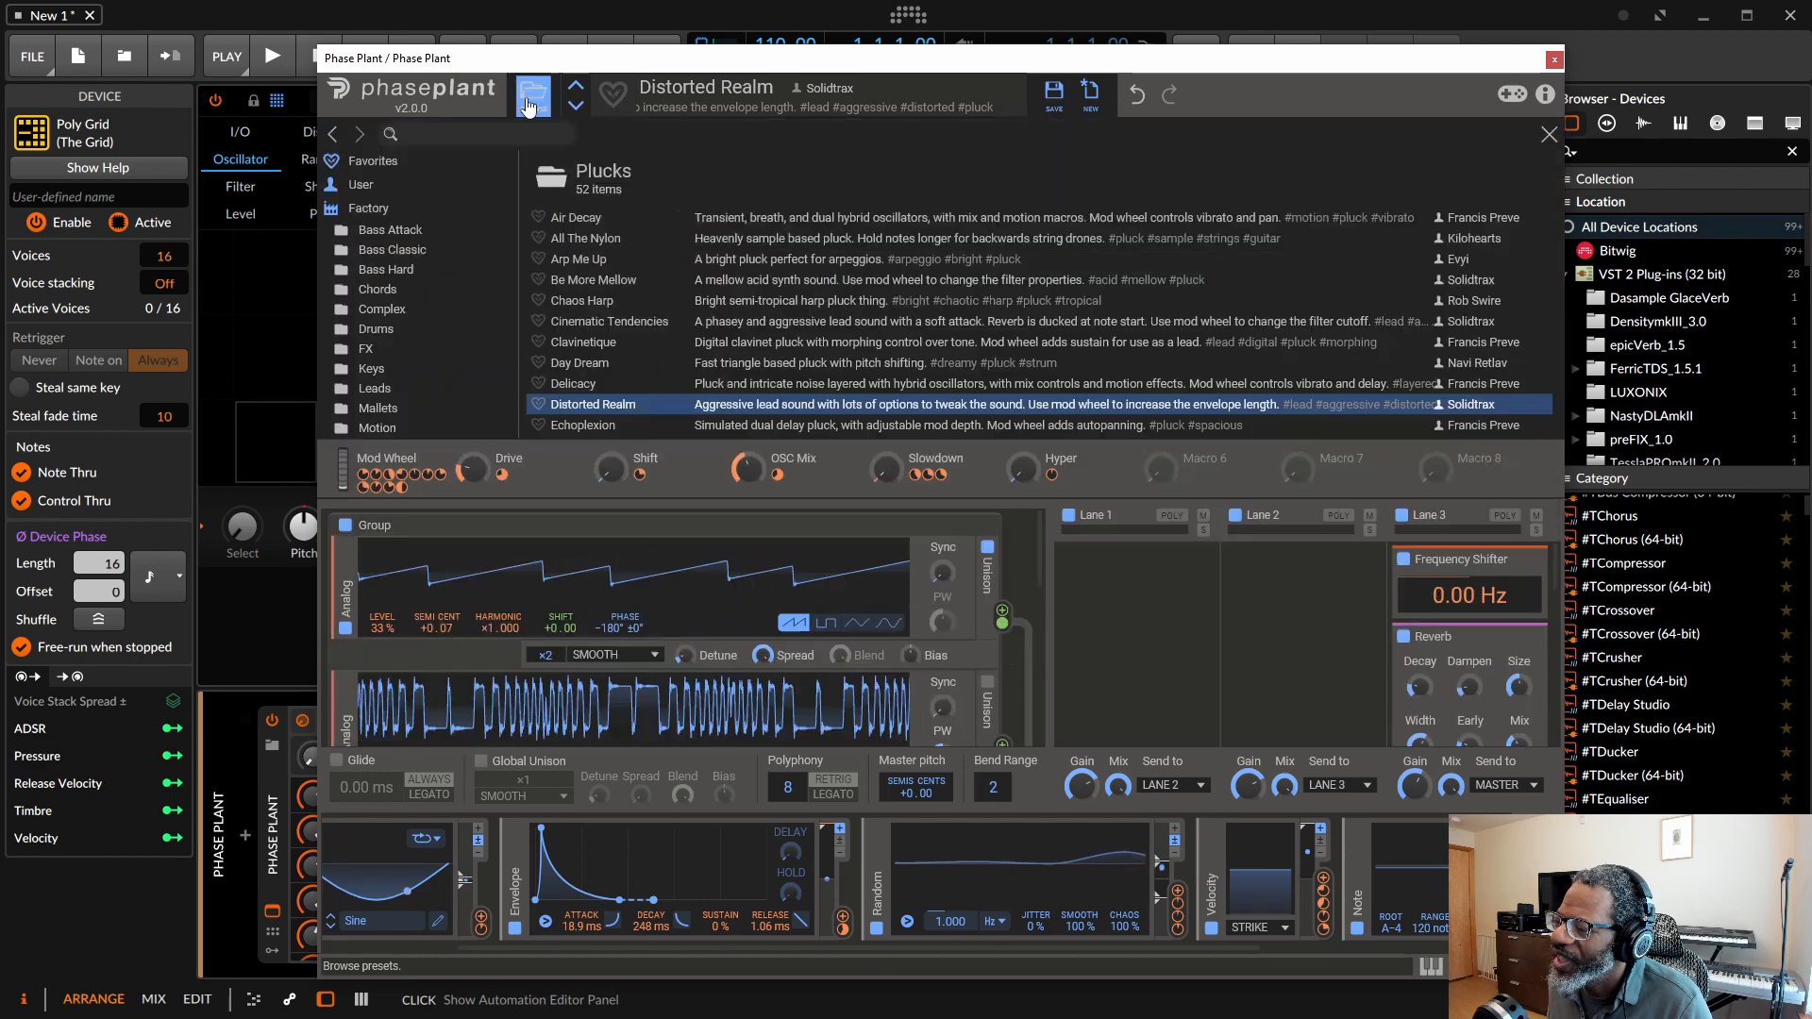
{"action": "left_click", "coordinate": [1045, 468]}
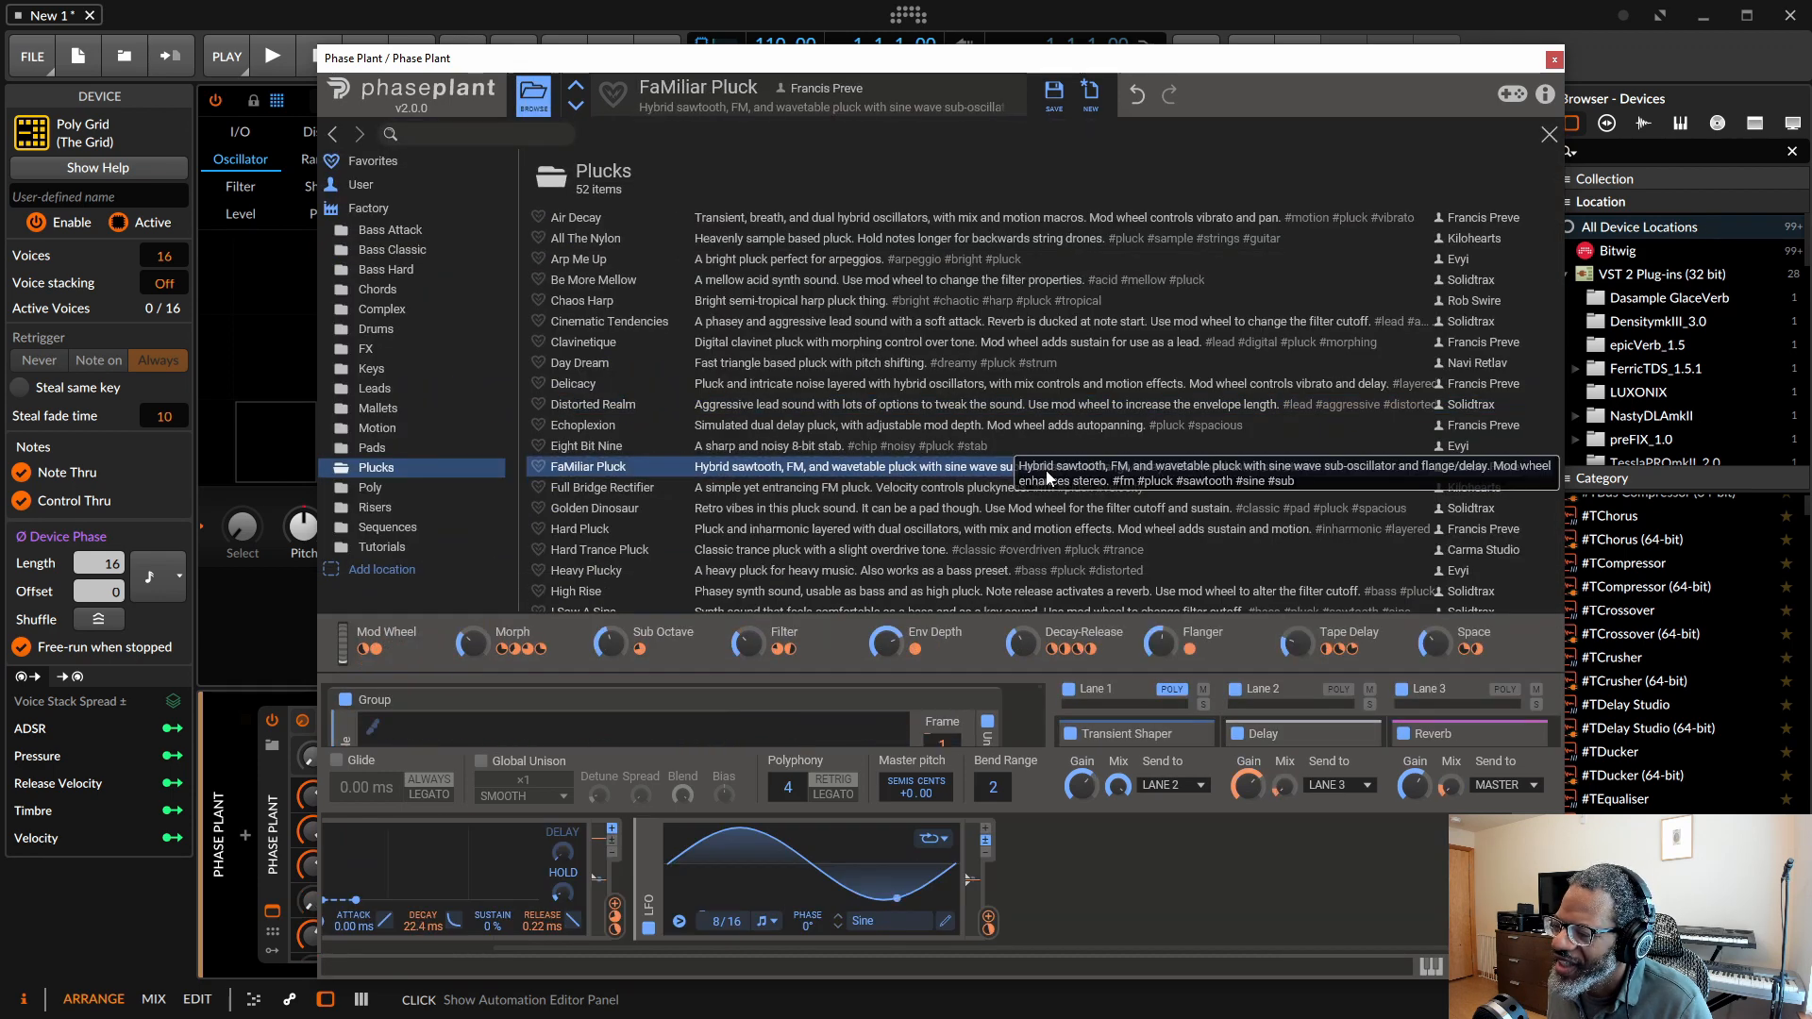
{"action": "left_click", "coordinate": [534, 94]}
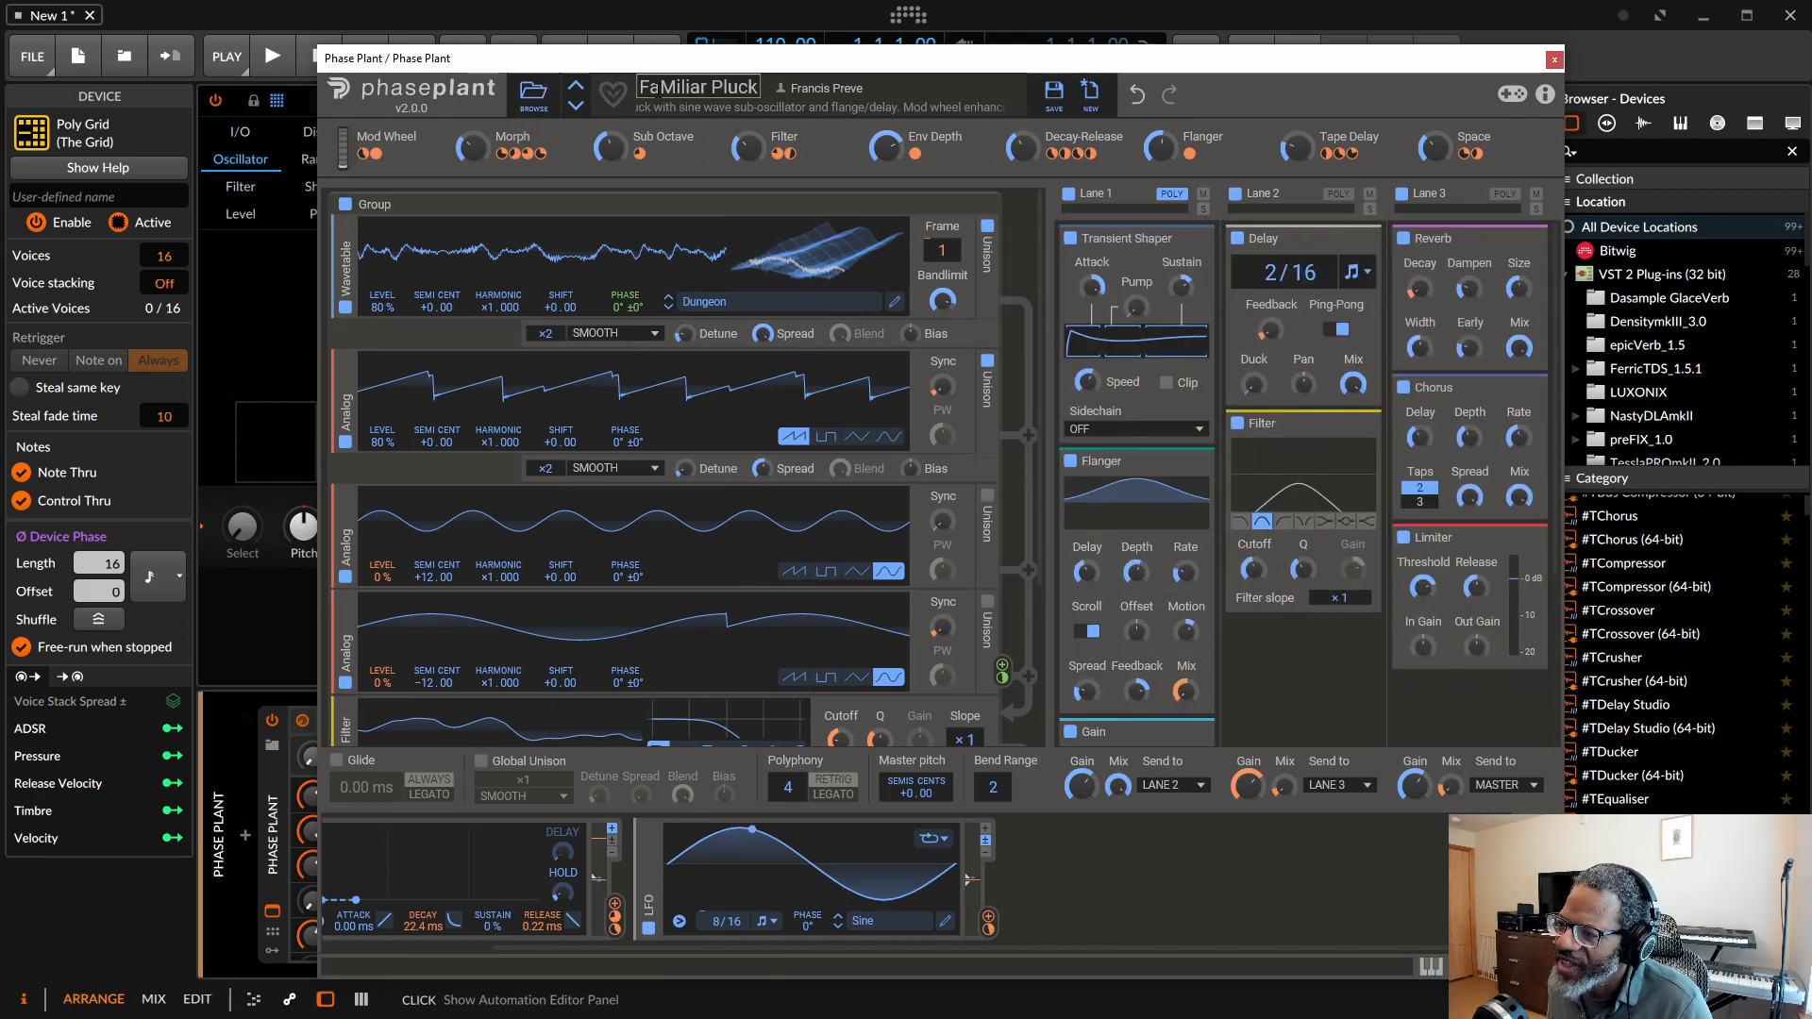
{"action": "left_click", "coordinate": [535, 95]}
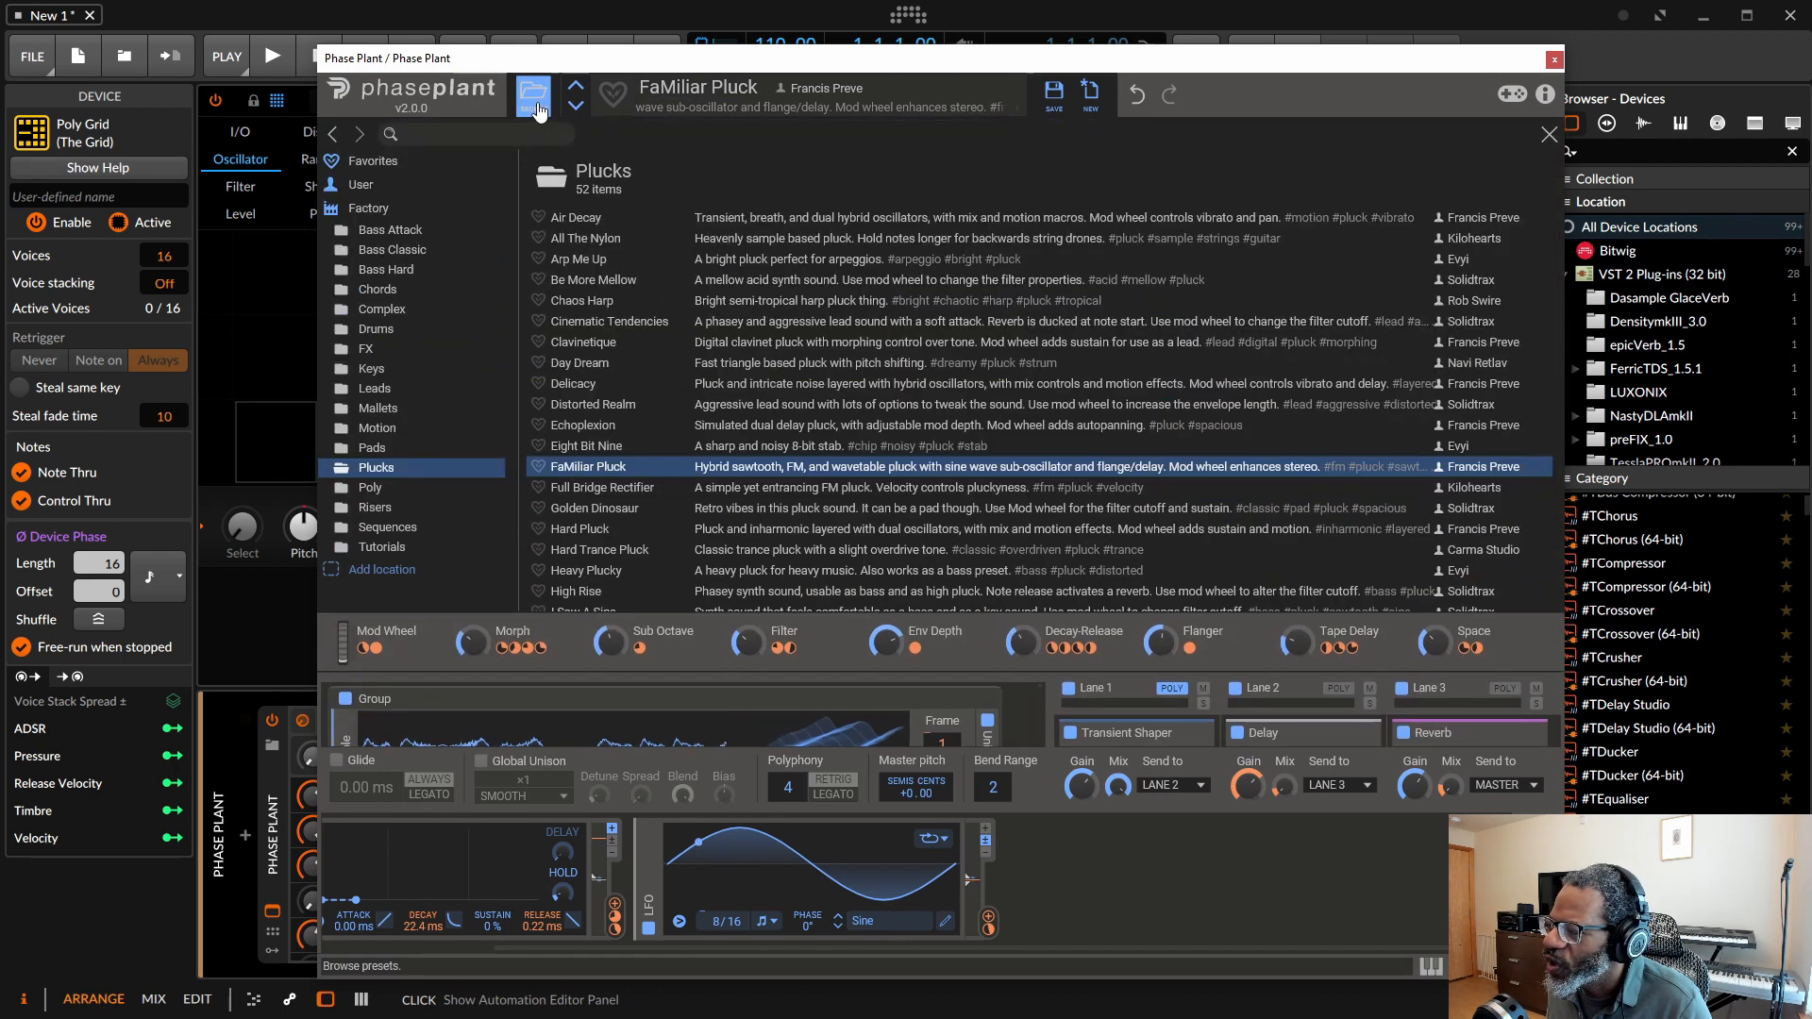
{"action": "left_click", "coordinate": [1017, 490]}
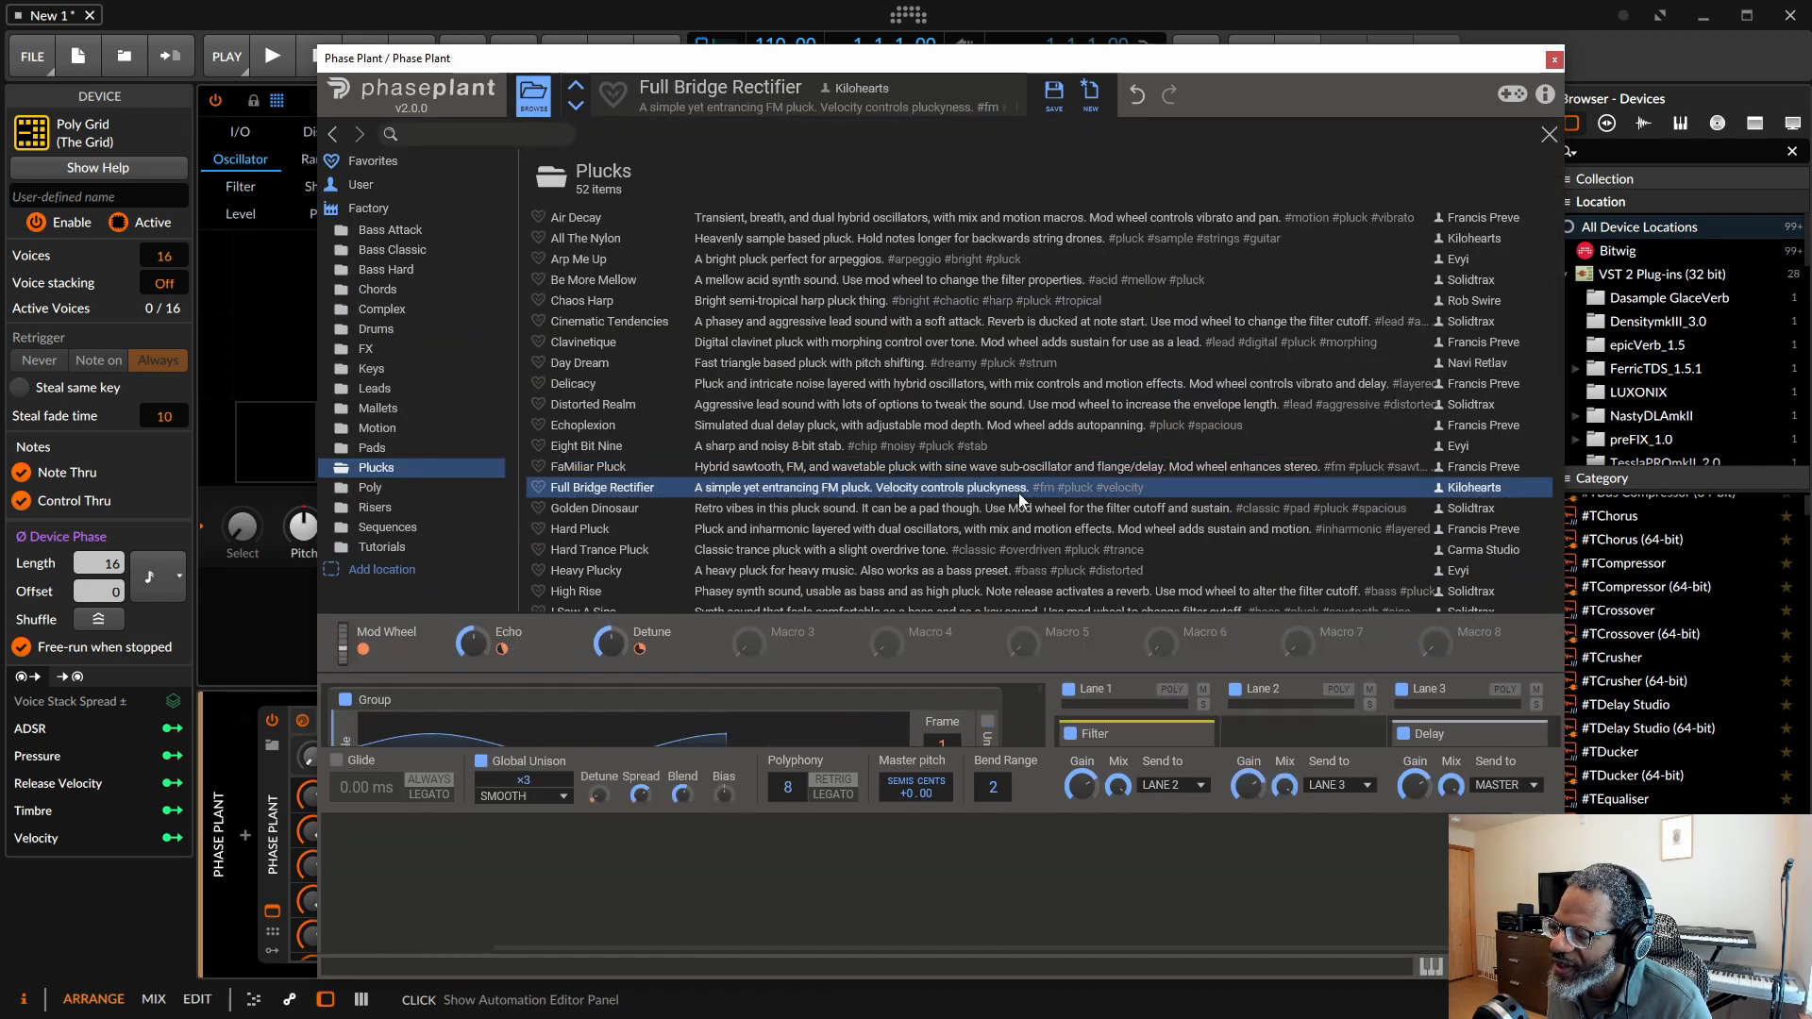
Load the Golden Dinosaur preset from the Plucks category, and replace it with Analog FM from the Bass Attack category.
{"action": "double_click", "coordinate": [1002, 508]}
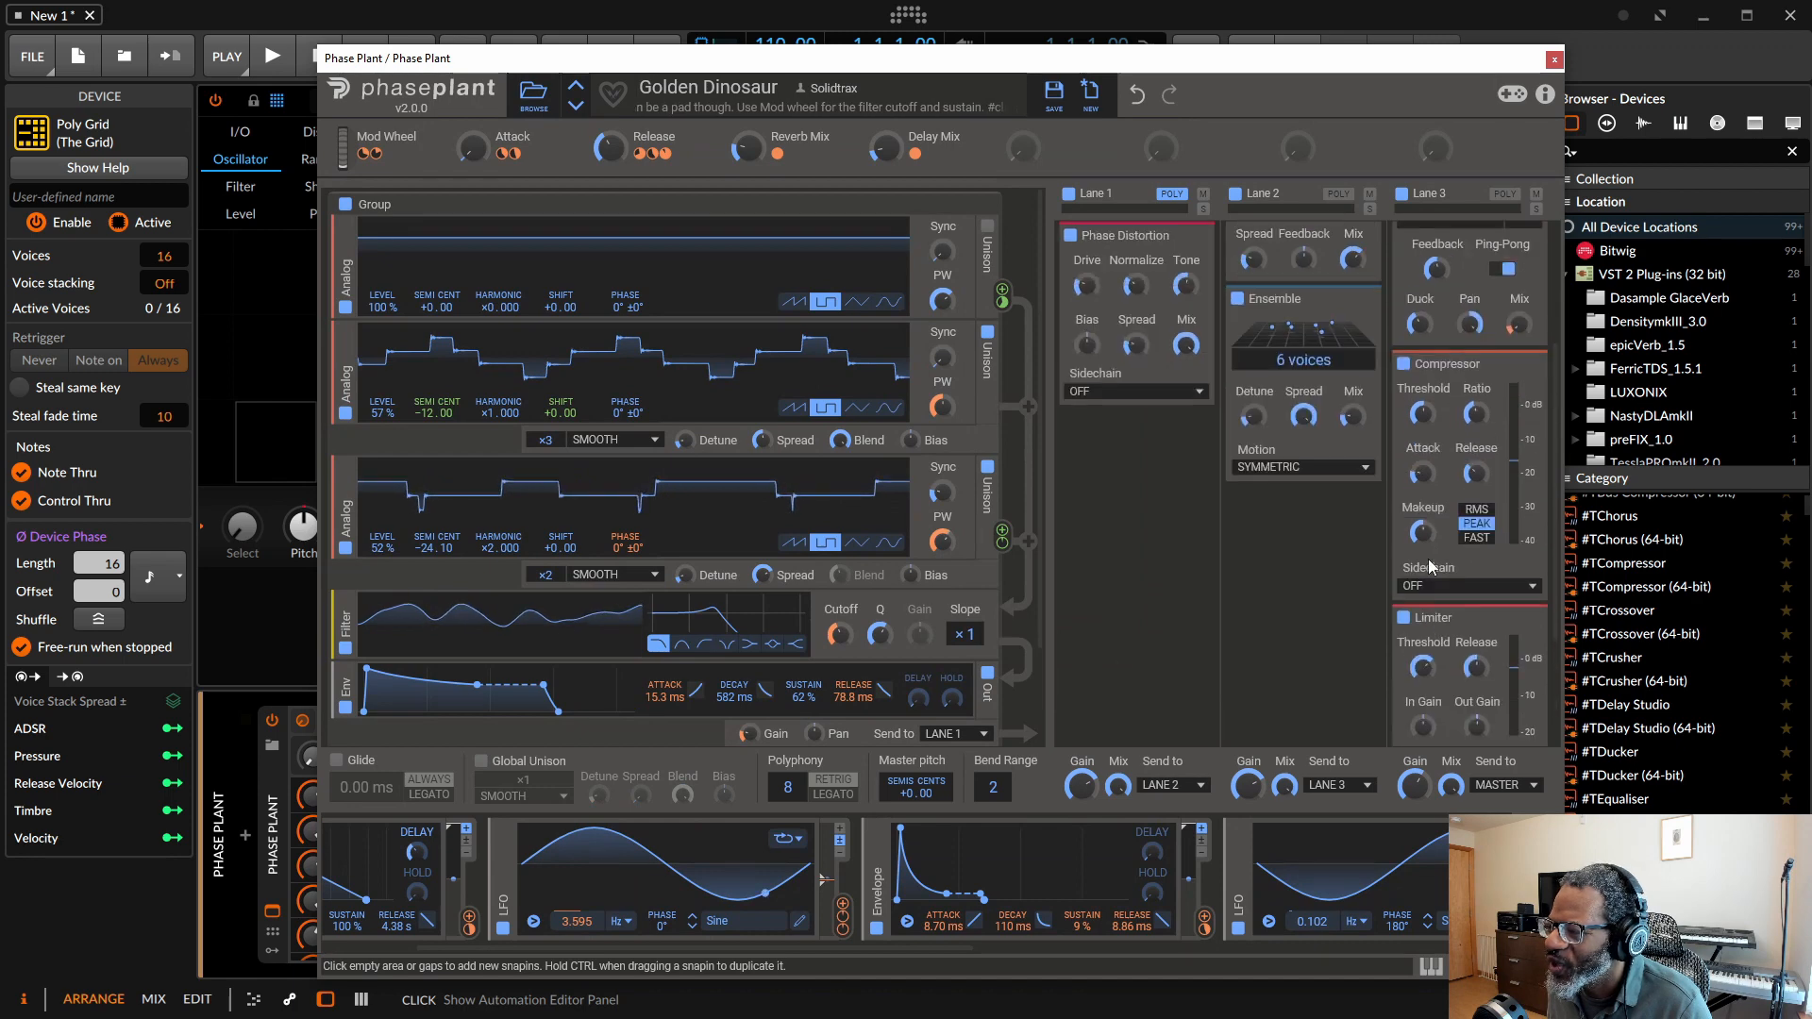
{"action": "left_click", "coordinate": [534, 94]}
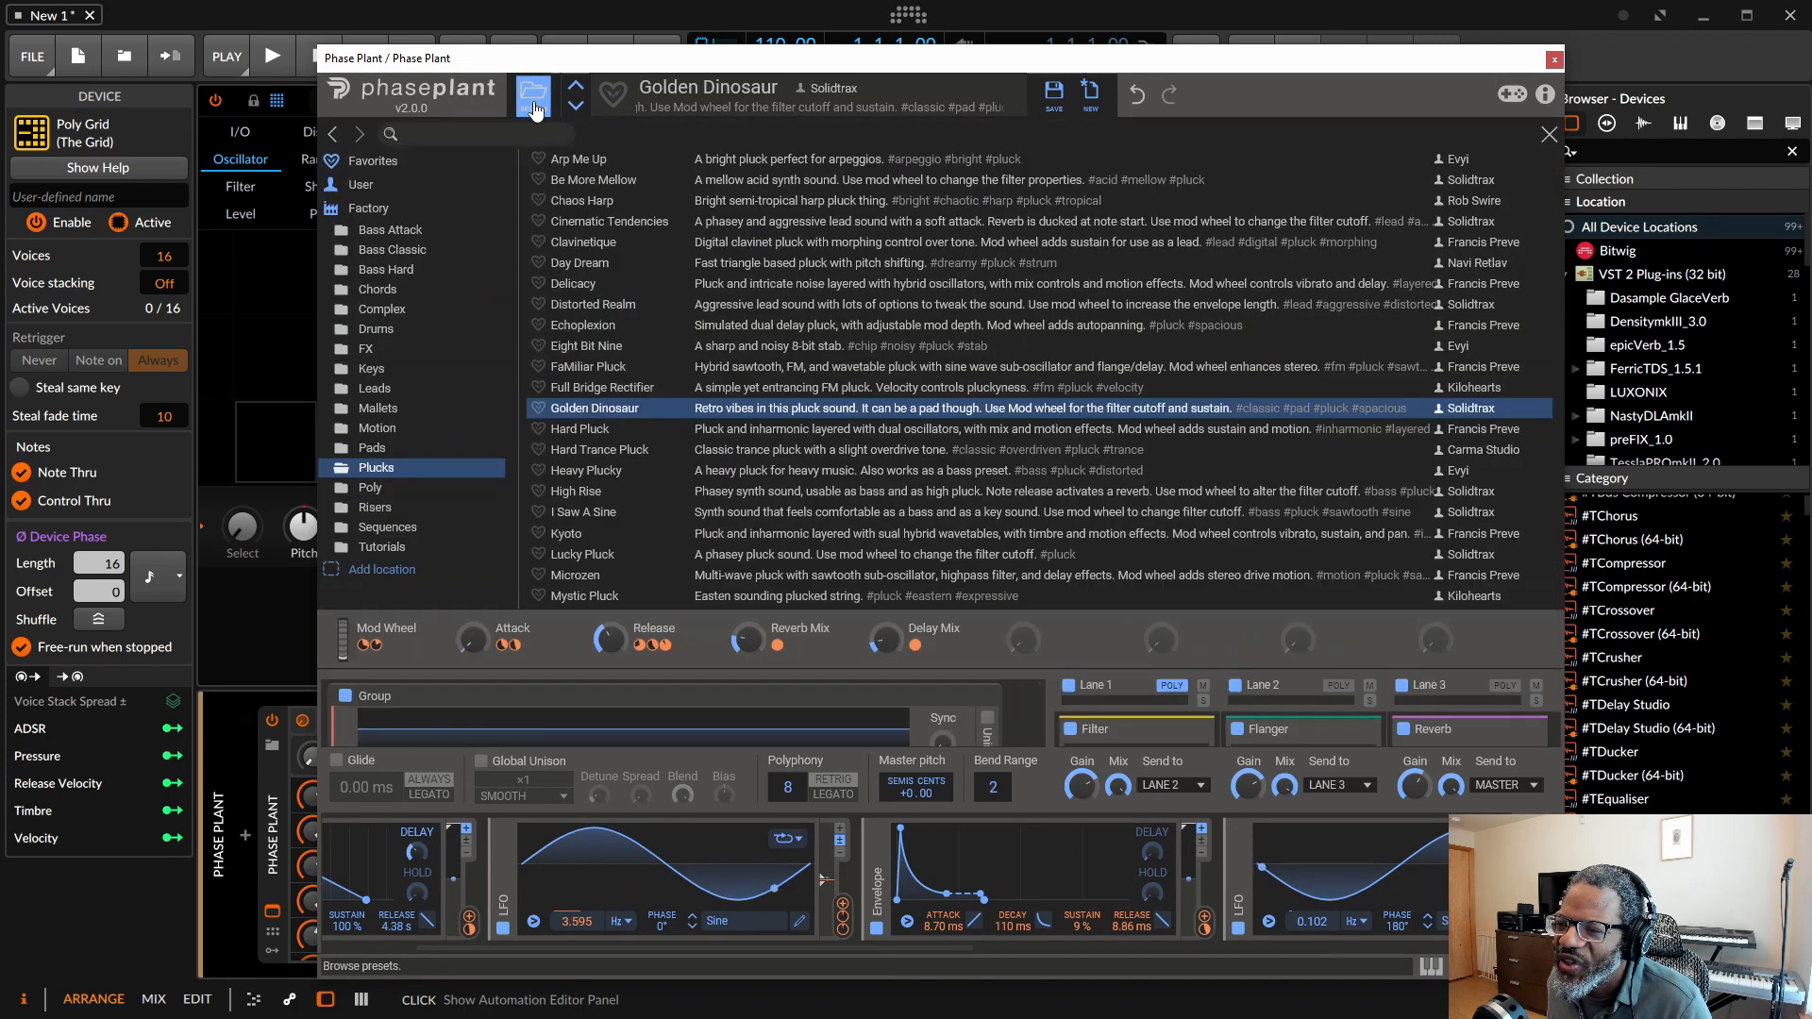
{"action": "left_click", "coordinate": [364, 206]}
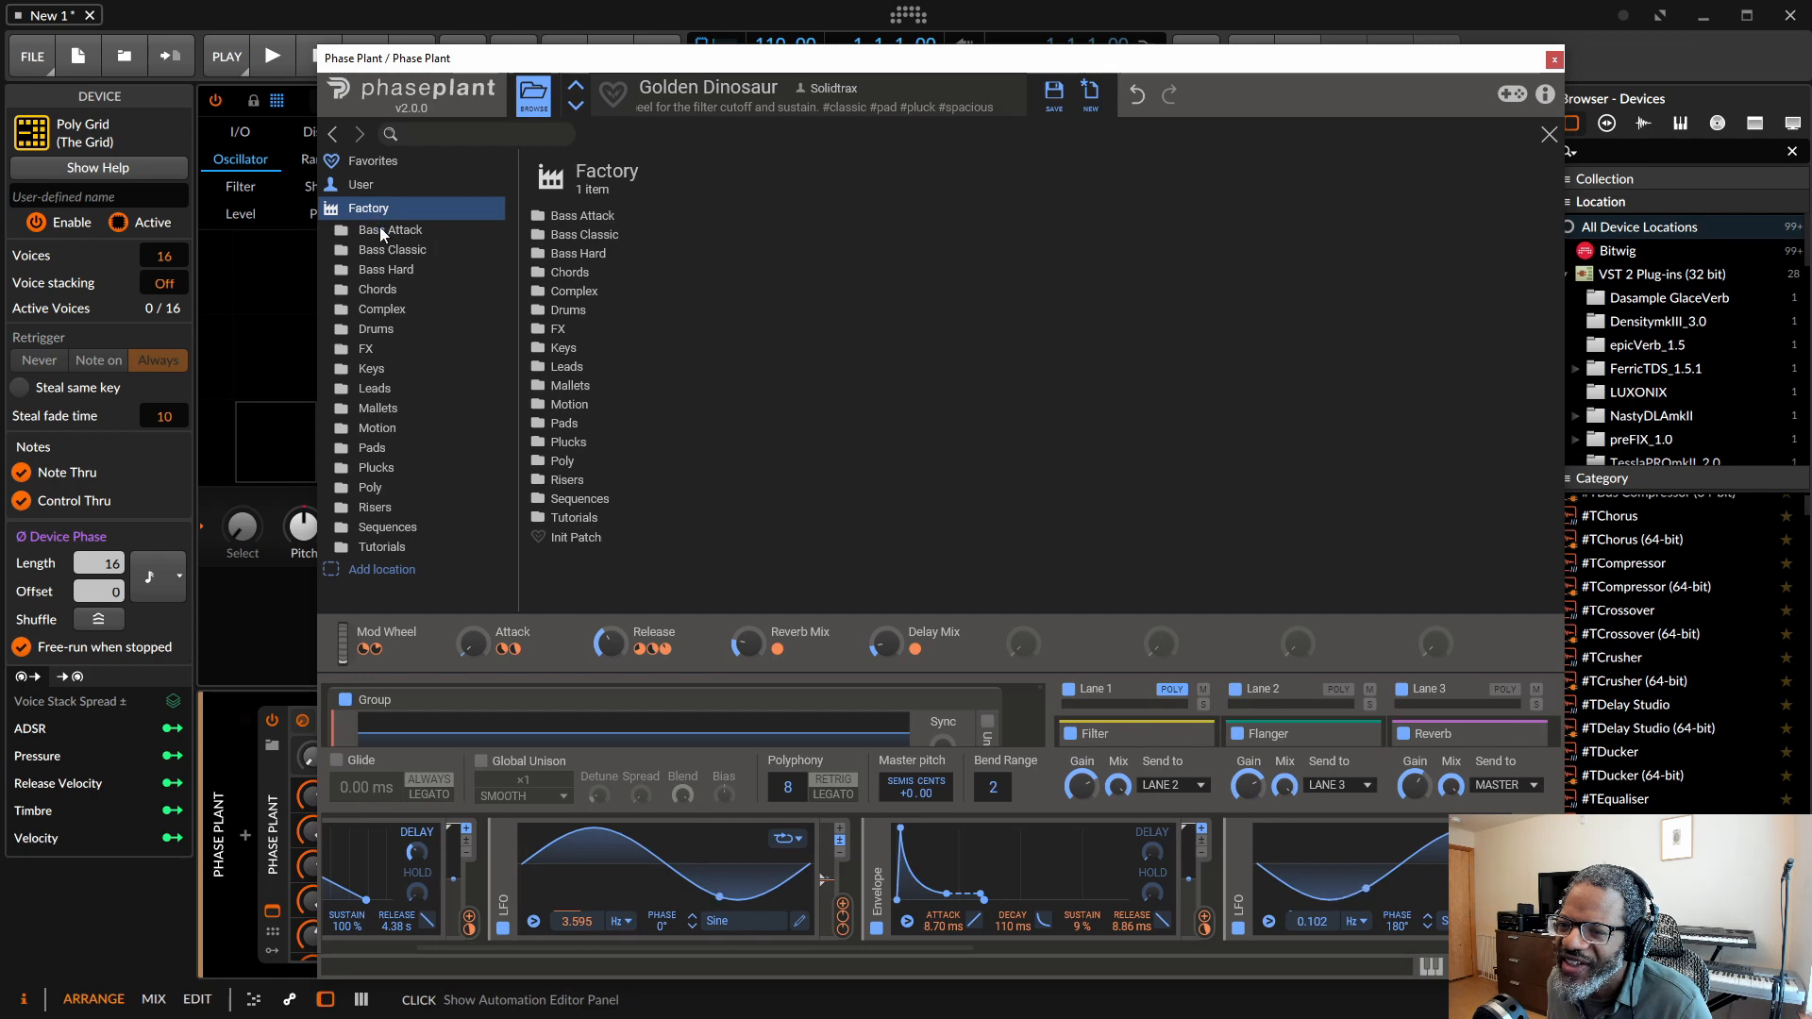
{"action": "left_click", "coordinate": [379, 228]}
{"action": "left_click", "coordinate": [773, 213]}
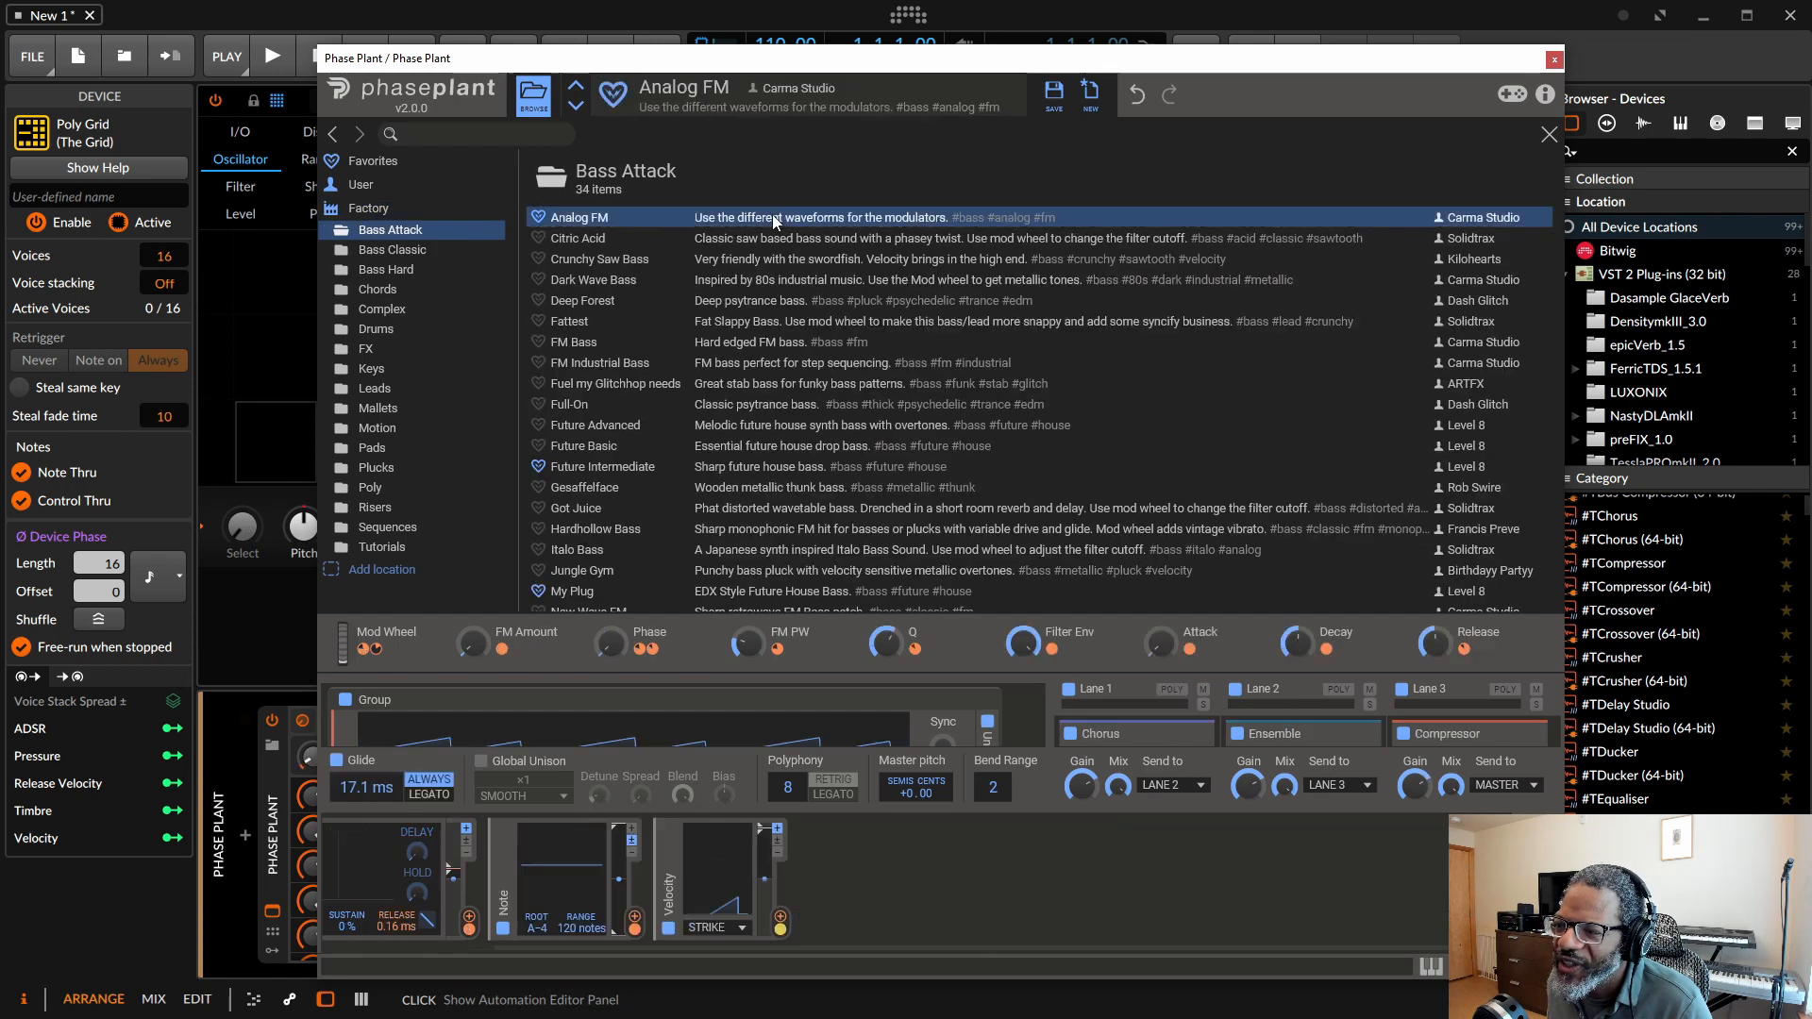
Examine the generators and effect lanes of the Analog FM preset.
{"action": "left_click", "coordinate": [533, 94]}
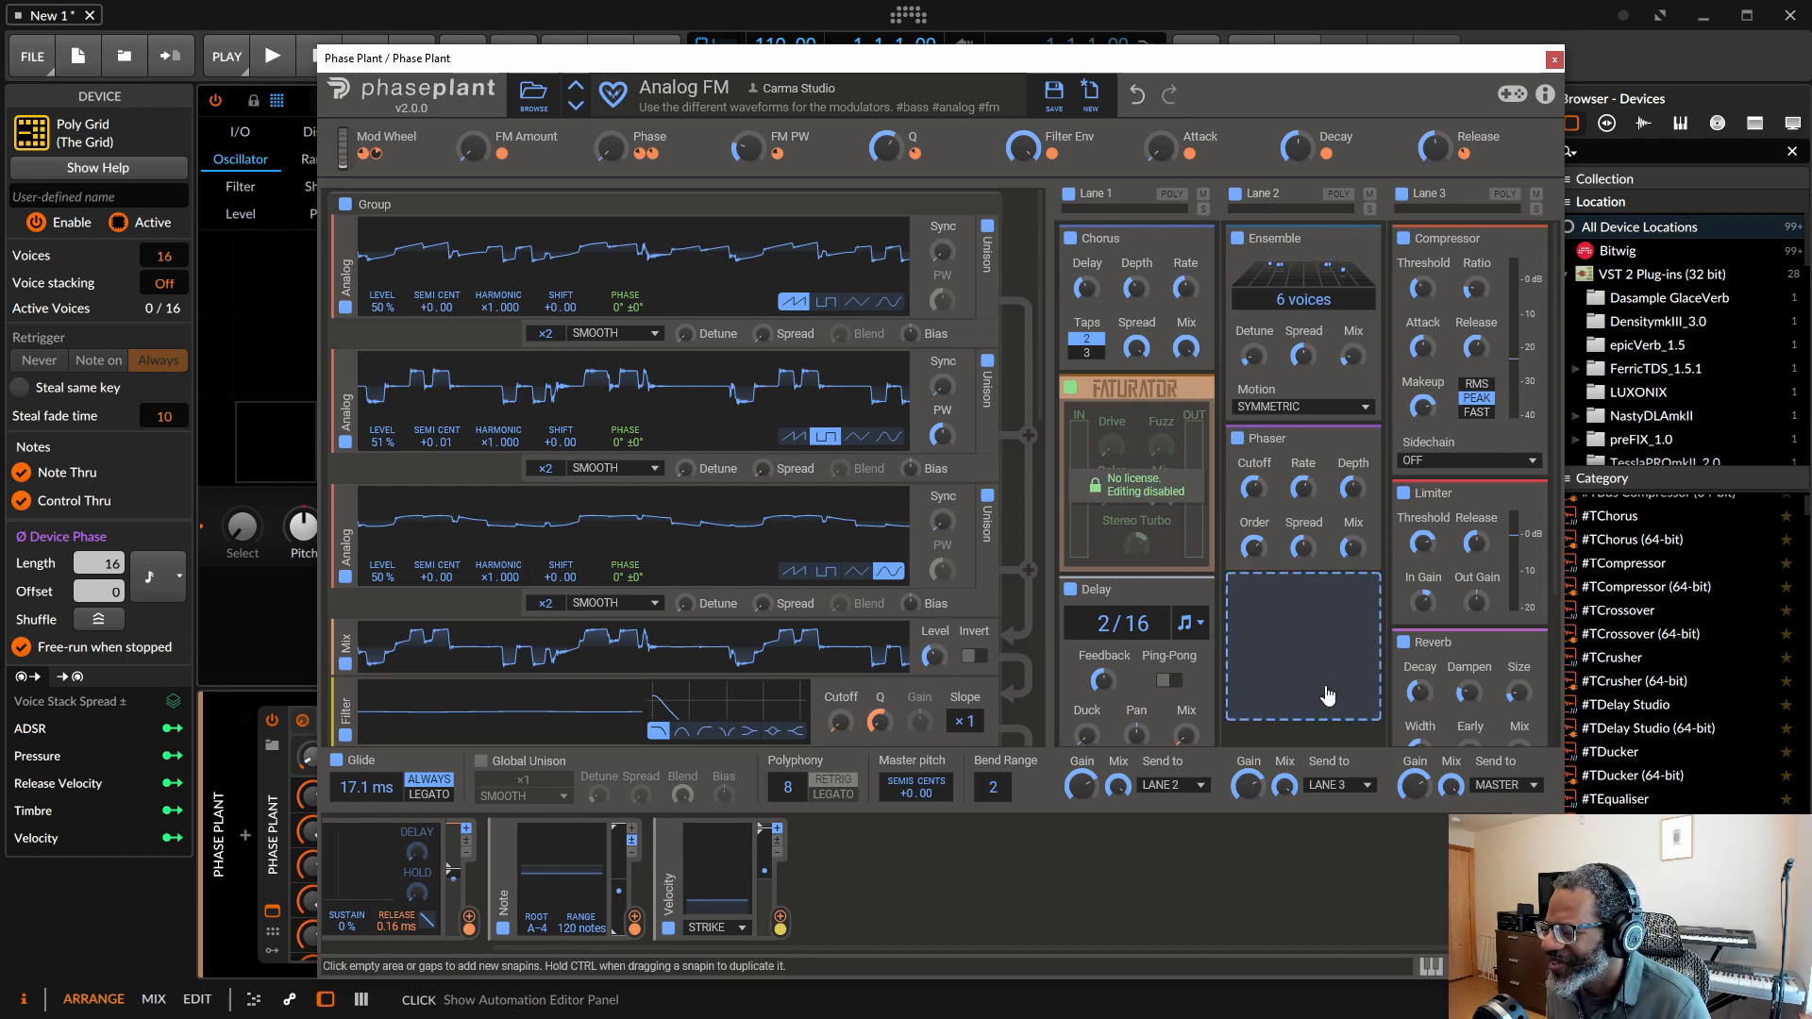
{"action": "scroll", "coordinate": [1327, 681], "scroll_direction": "down", "scroll_amount": 3}
{"action": "scroll", "coordinate": [1327, 677], "scroll_direction": "up", "scroll_amount": 3}
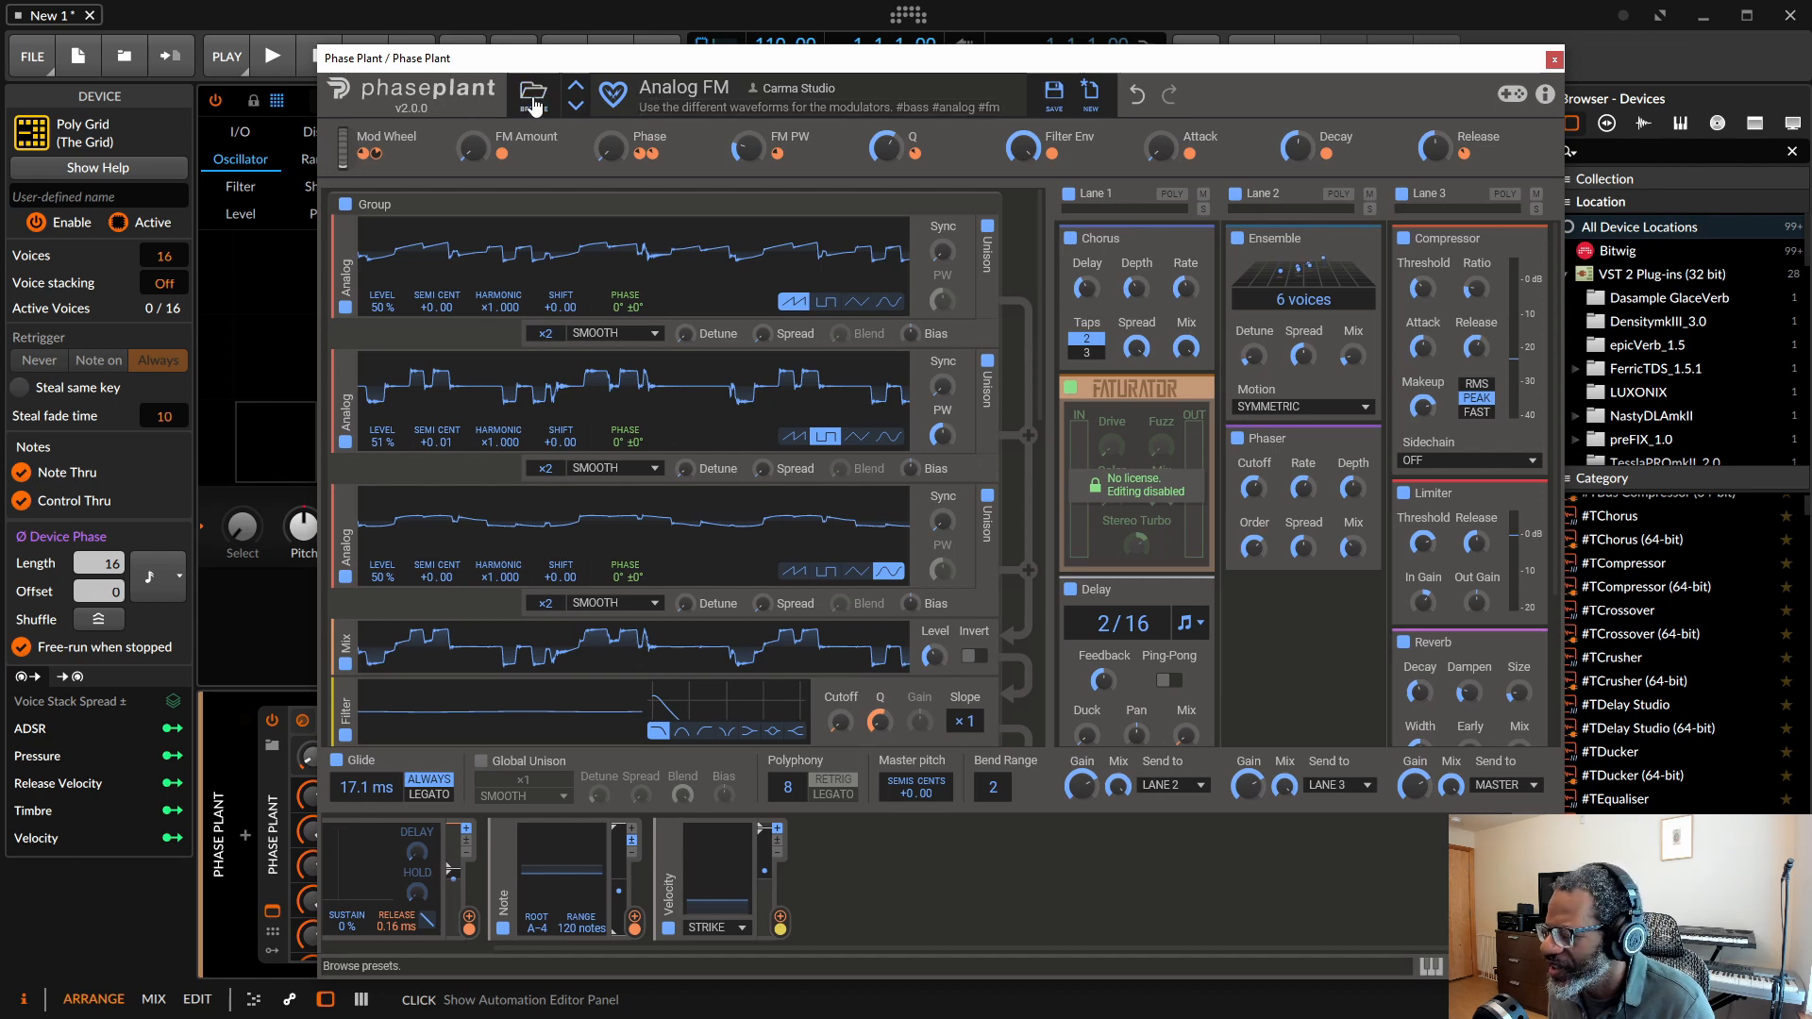
View the generator groups and effect lanes of the Earth 2.0 preset from the Pads category, and select Bitwig's Poly Grid device.
{"action": "left_click", "coordinate": [576, 105]}
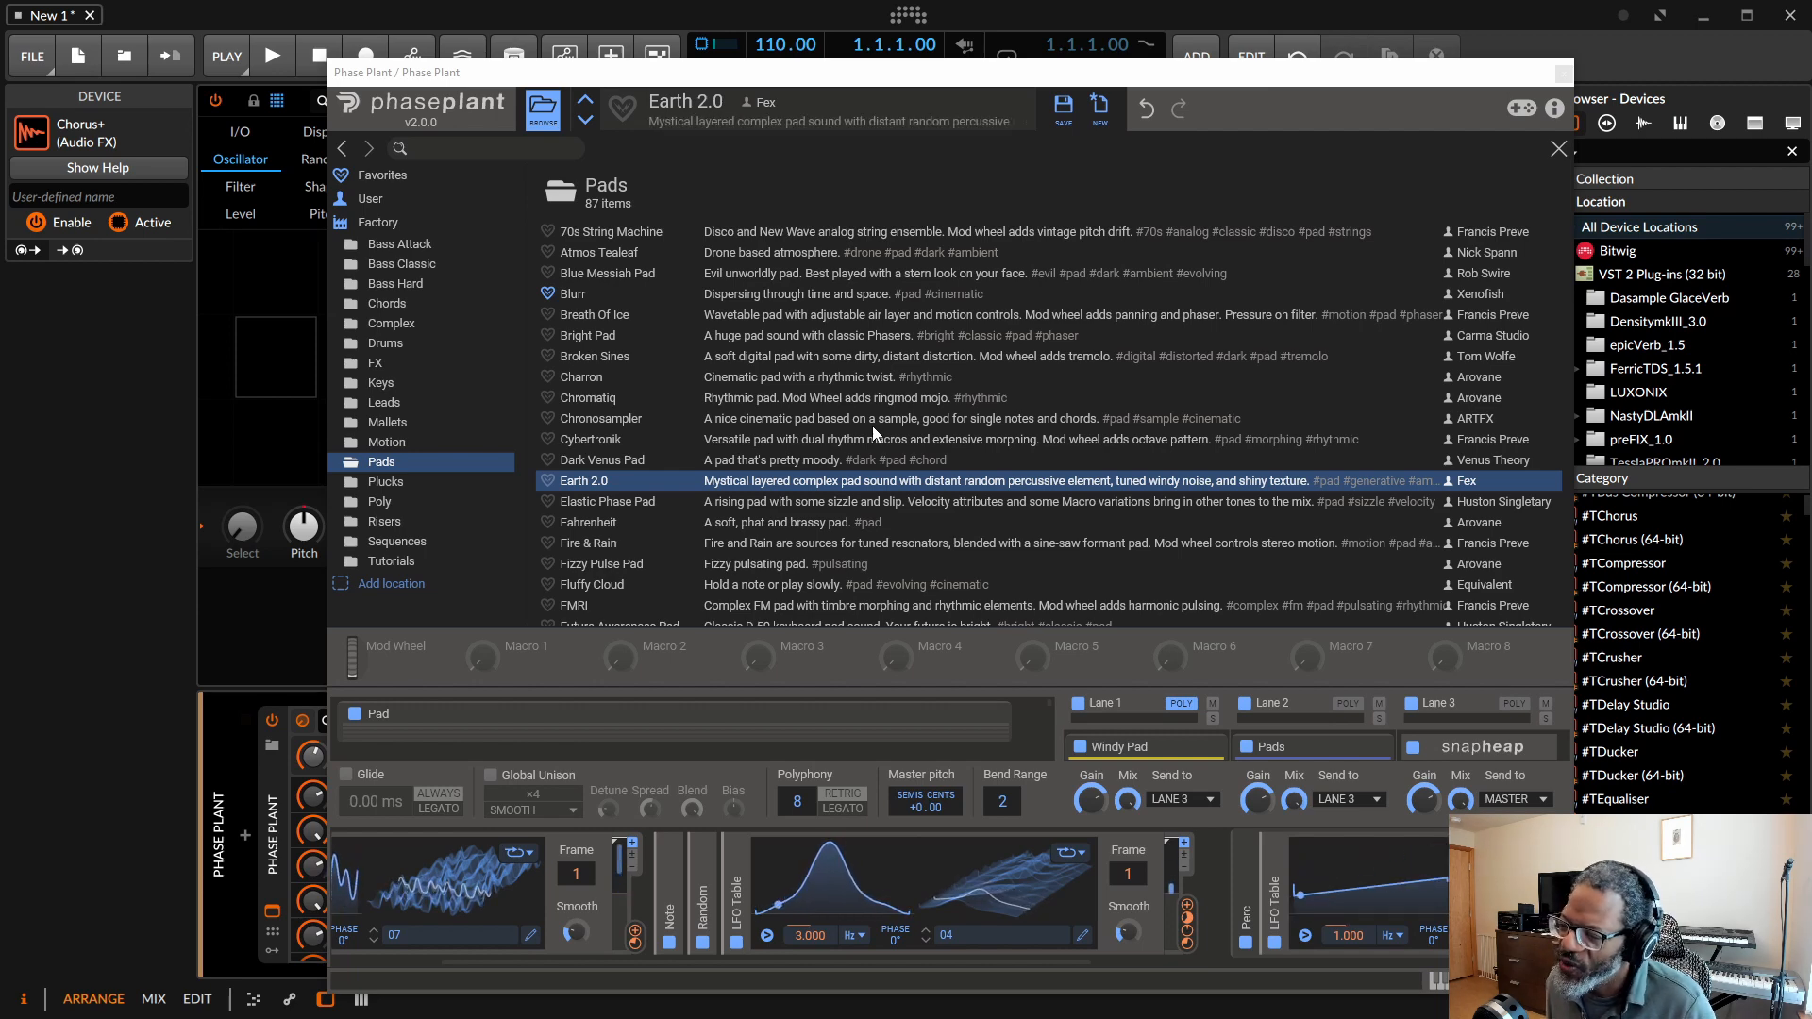
{"action": "left_click", "coordinate": [1029, 737]}
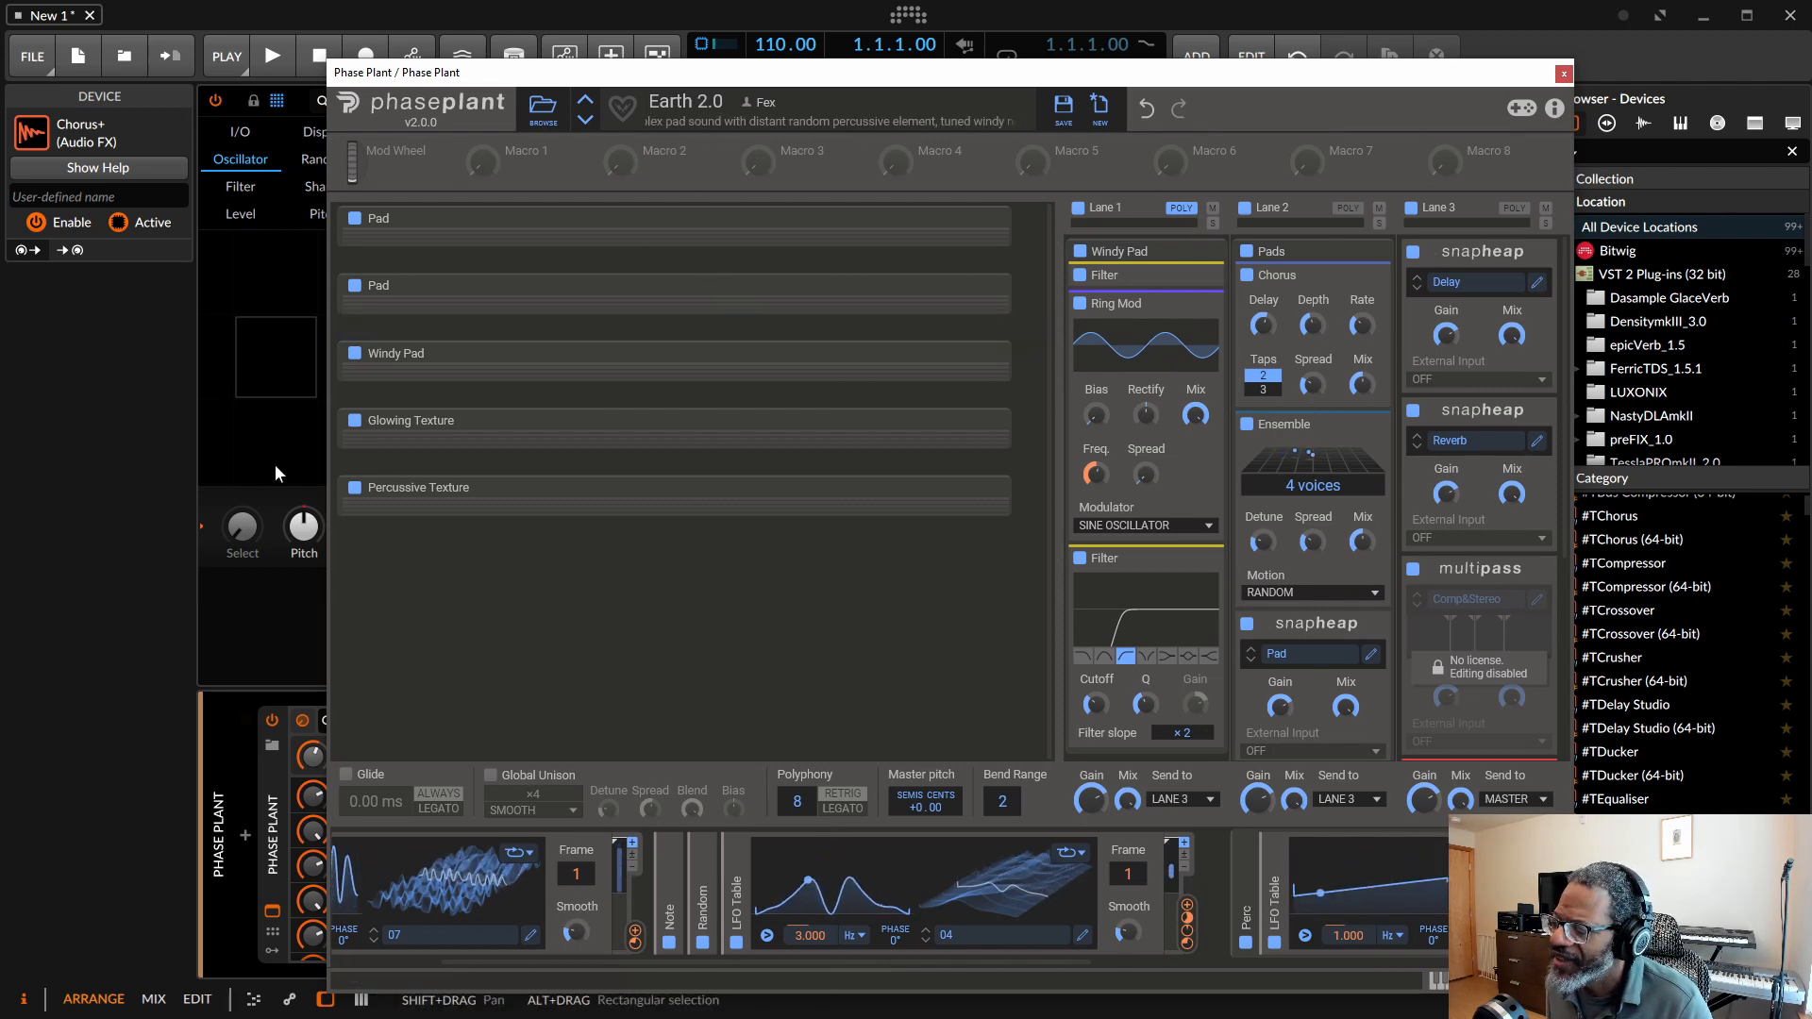
{"action": "left_click", "coordinate": [251, 410]}
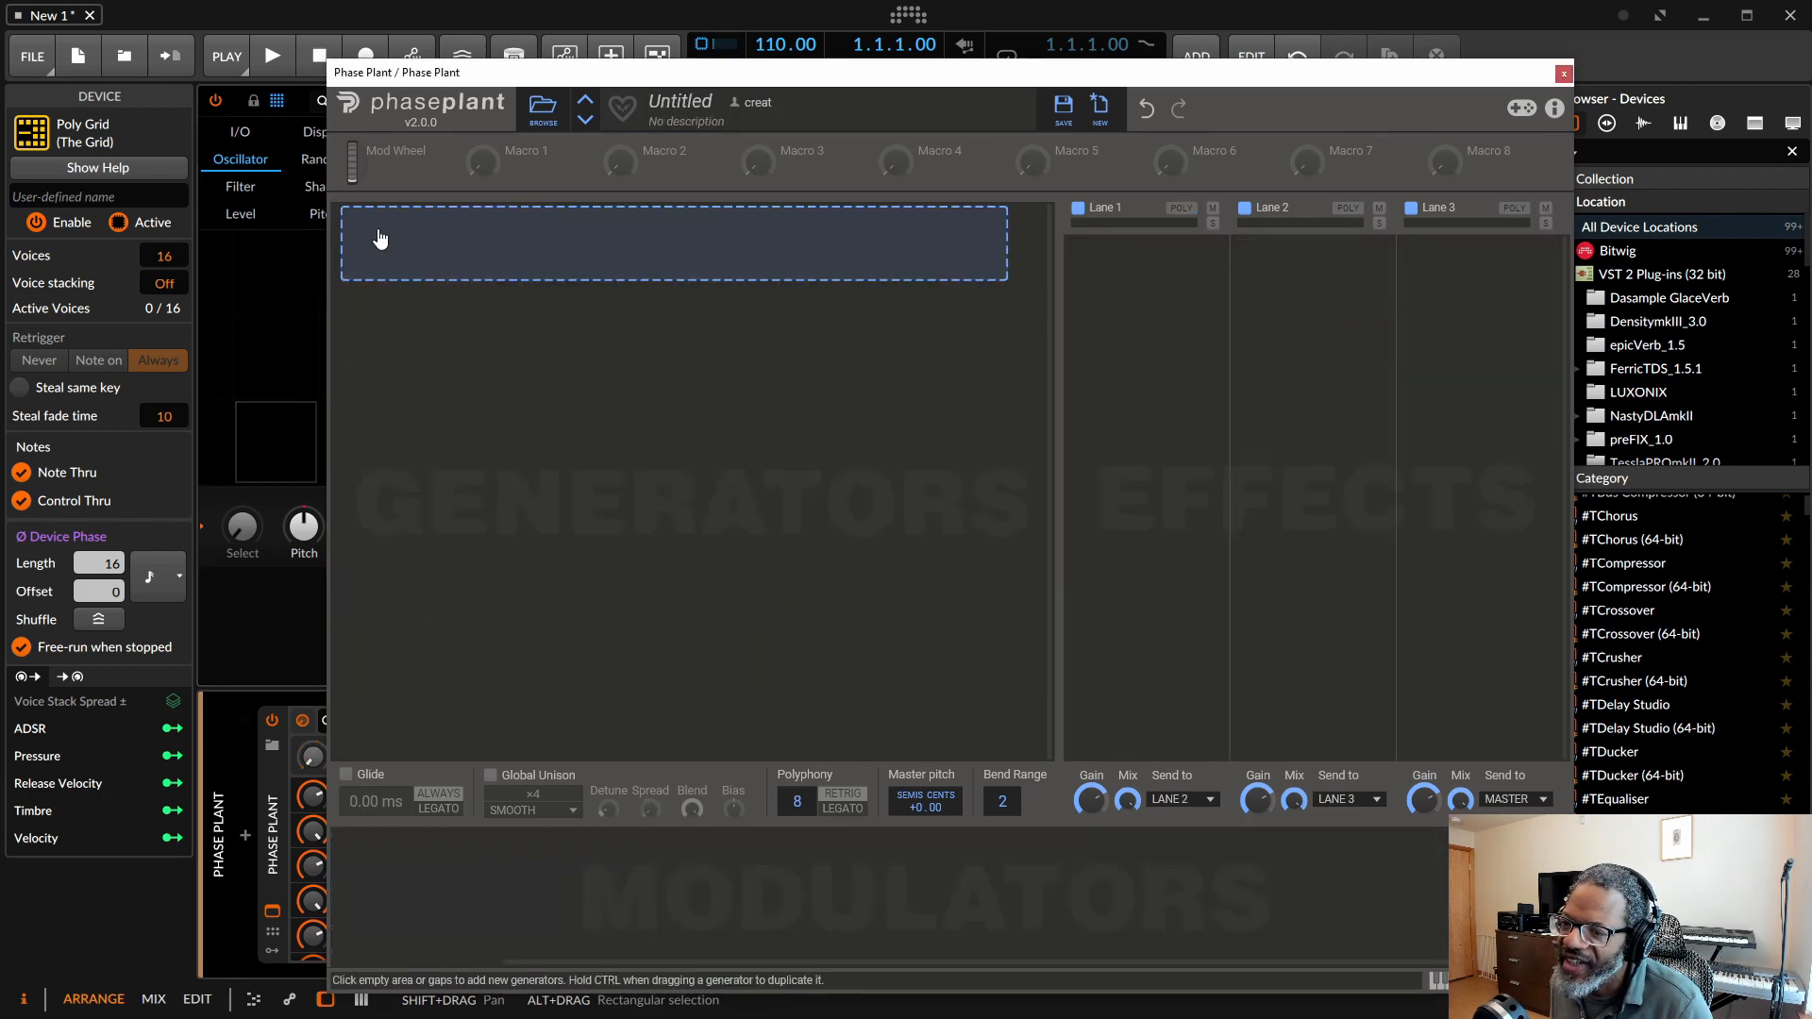
Add a Wavetable generator to the blank patch, and view its default wavetable in the Wavetable Editor.
{"action": "left_click", "coordinate": [378, 229]}
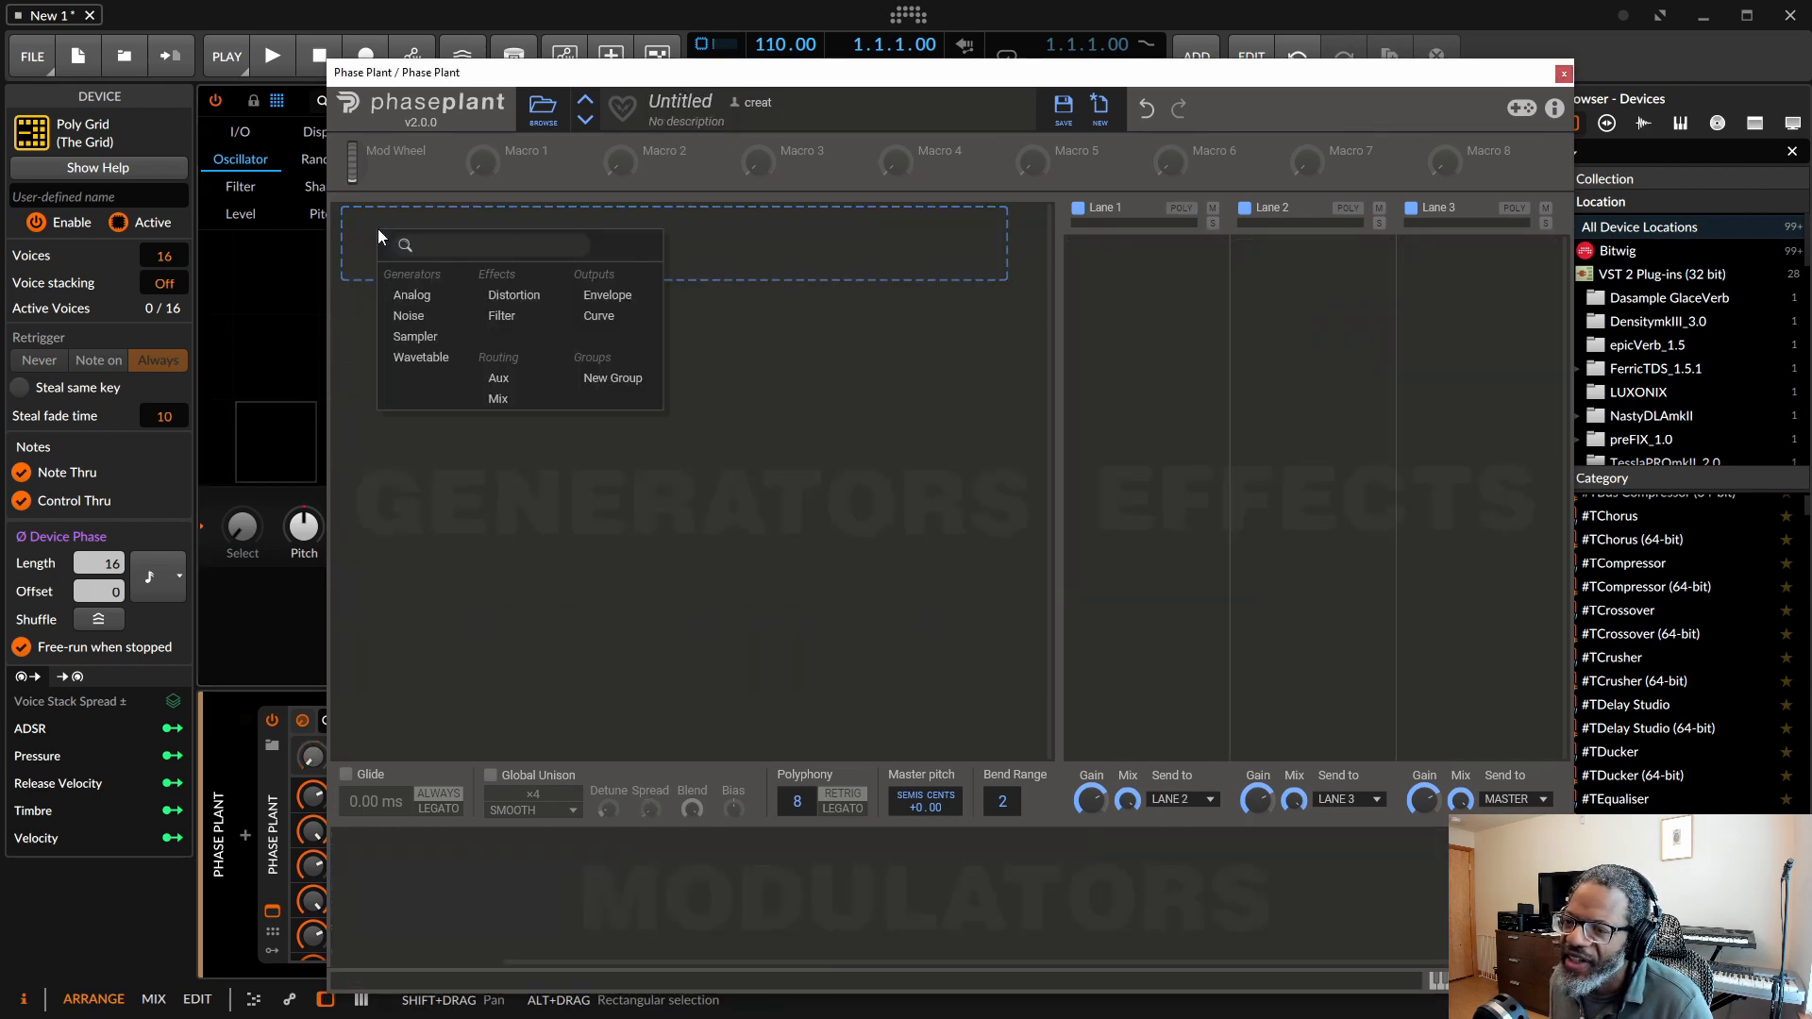
{"action": "left_click", "coordinate": [432, 357]}
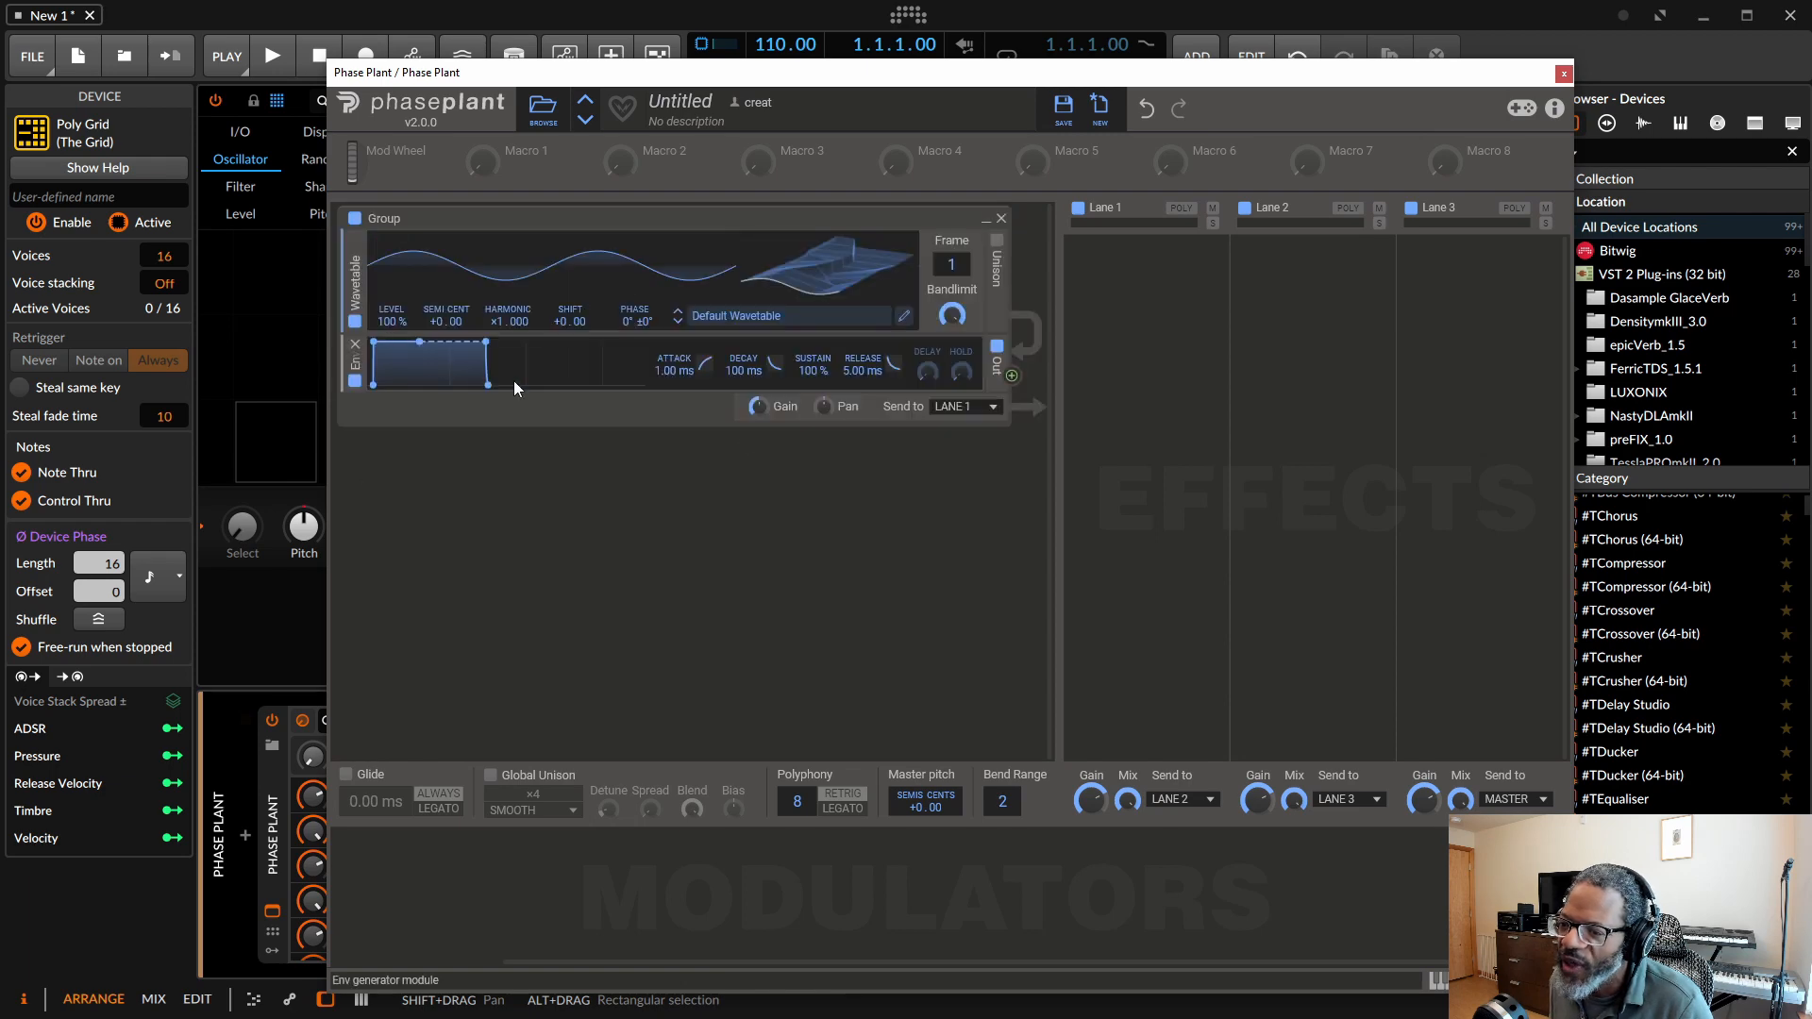
{"action": "left_click", "coordinate": [906, 318]}
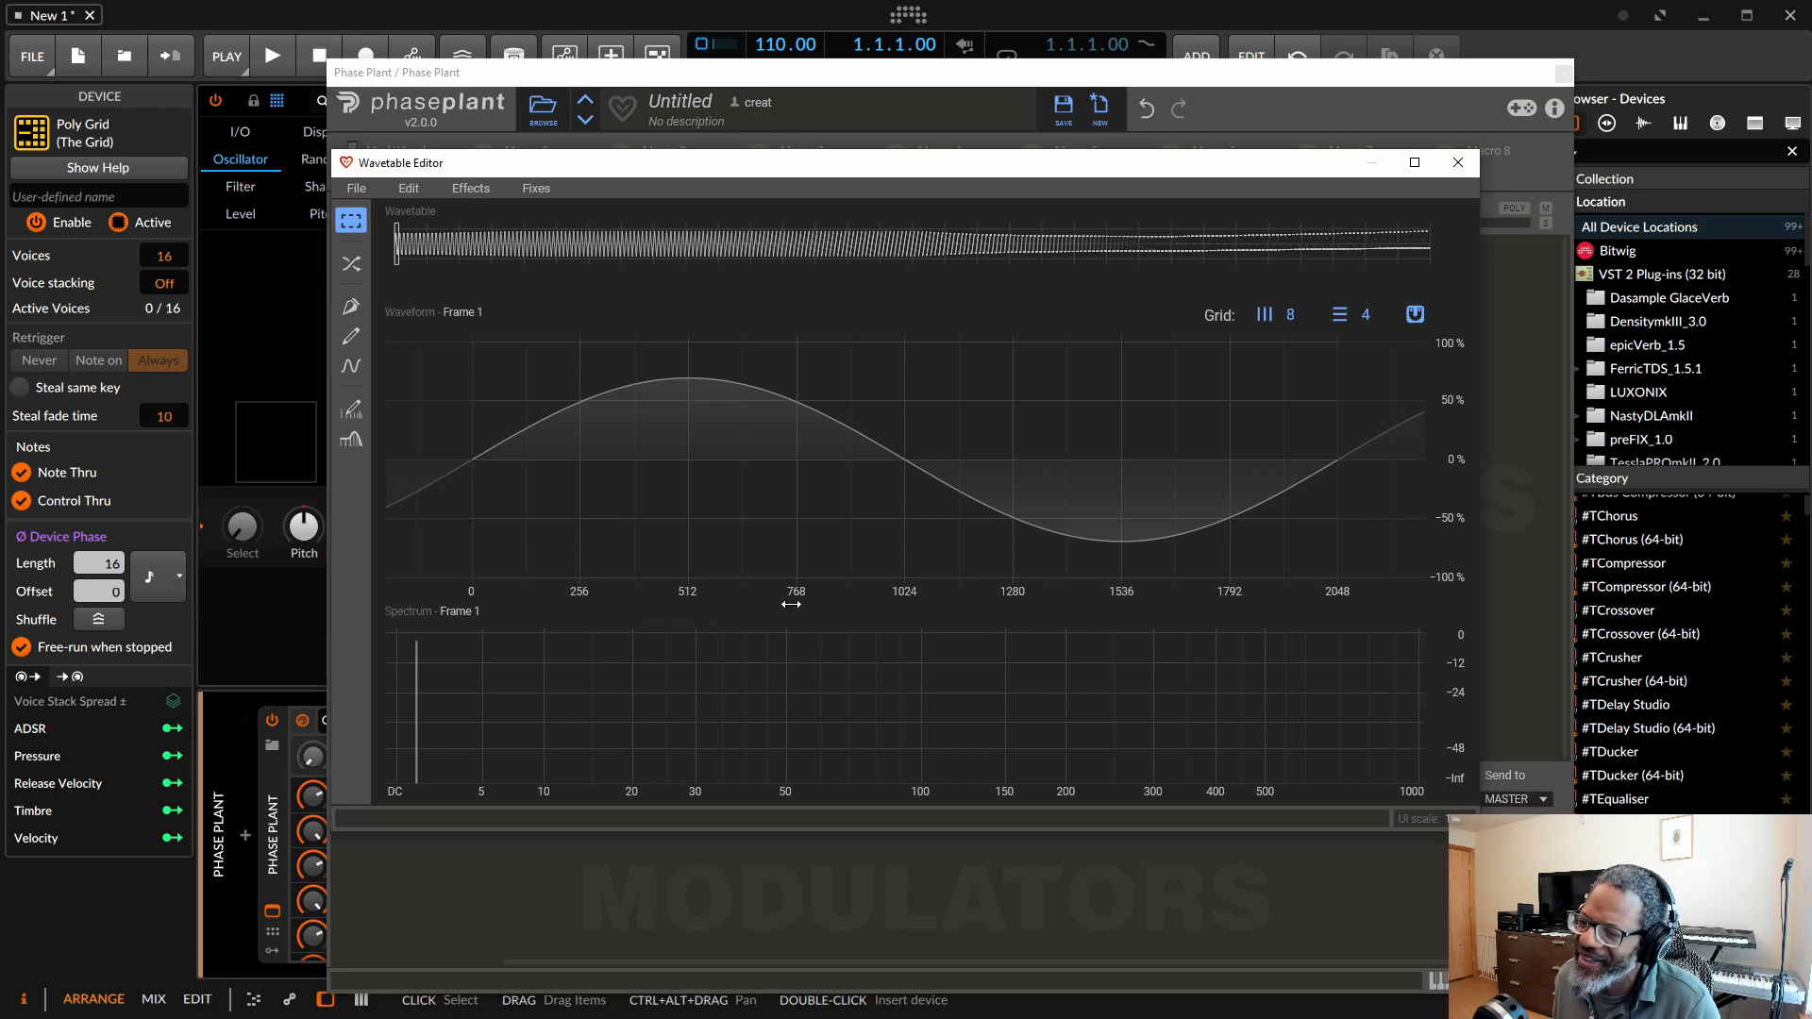
{"action": "left_click", "coordinate": [1458, 164]}
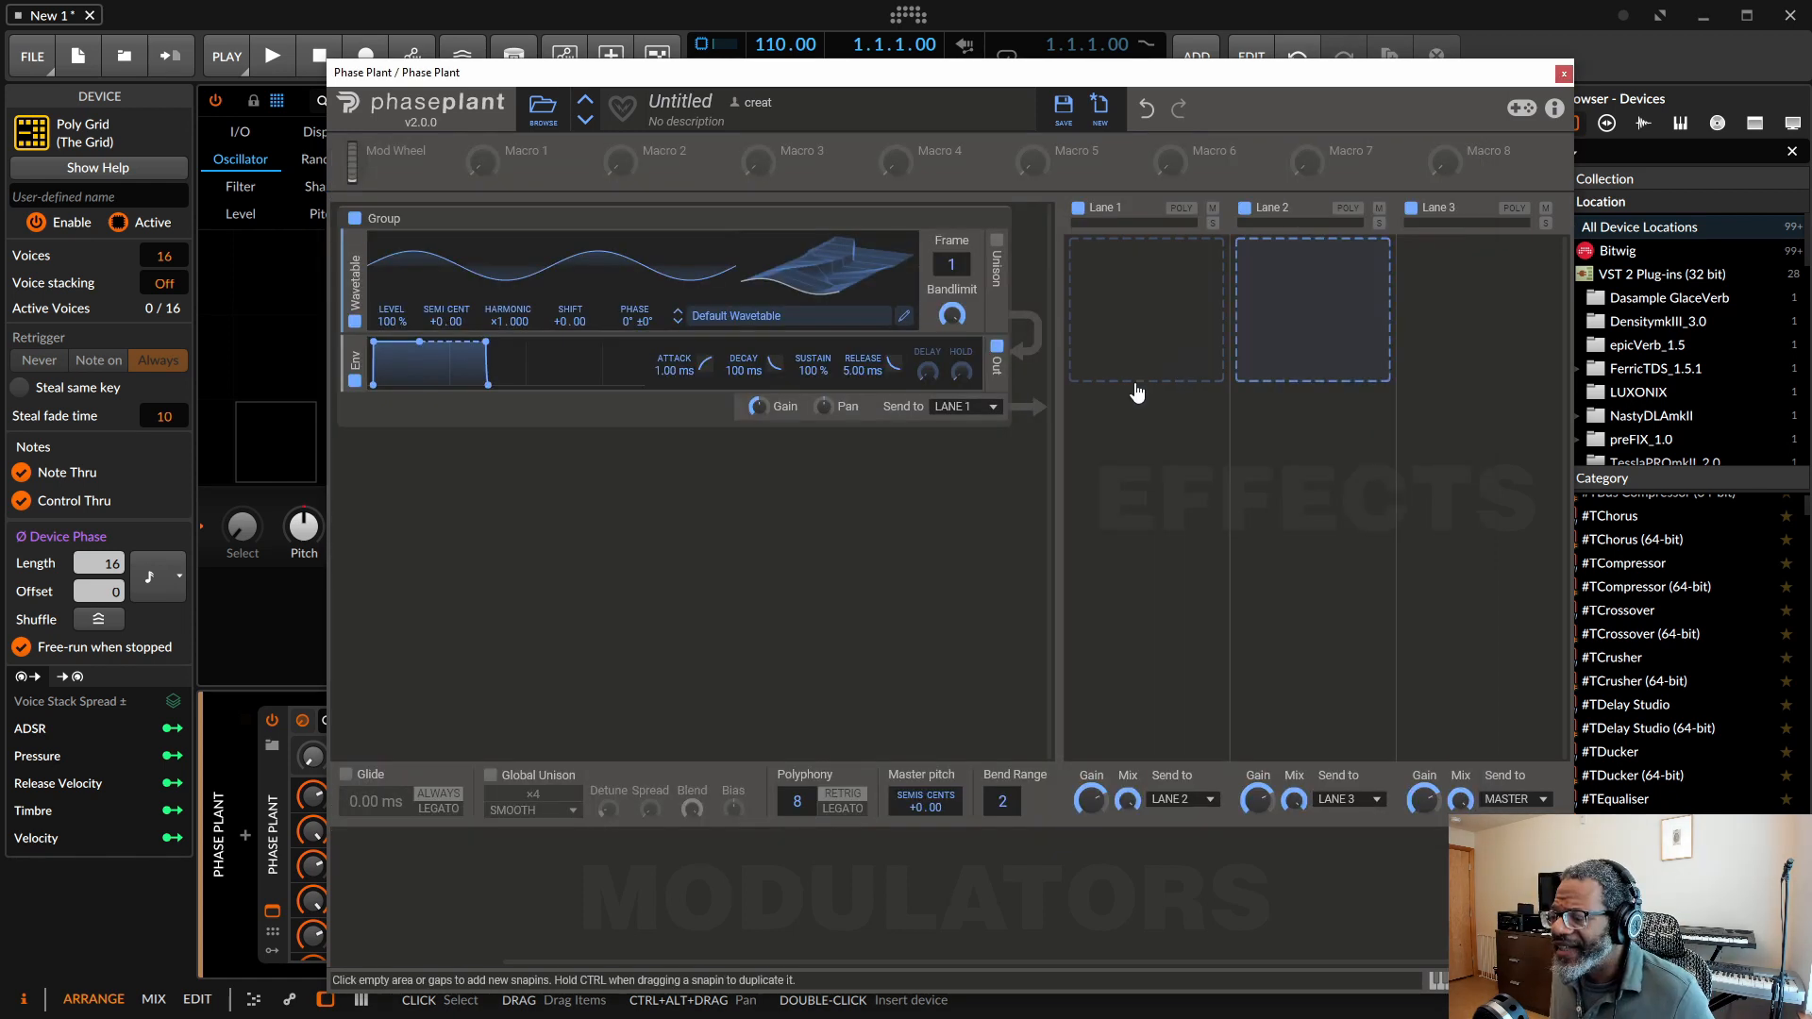